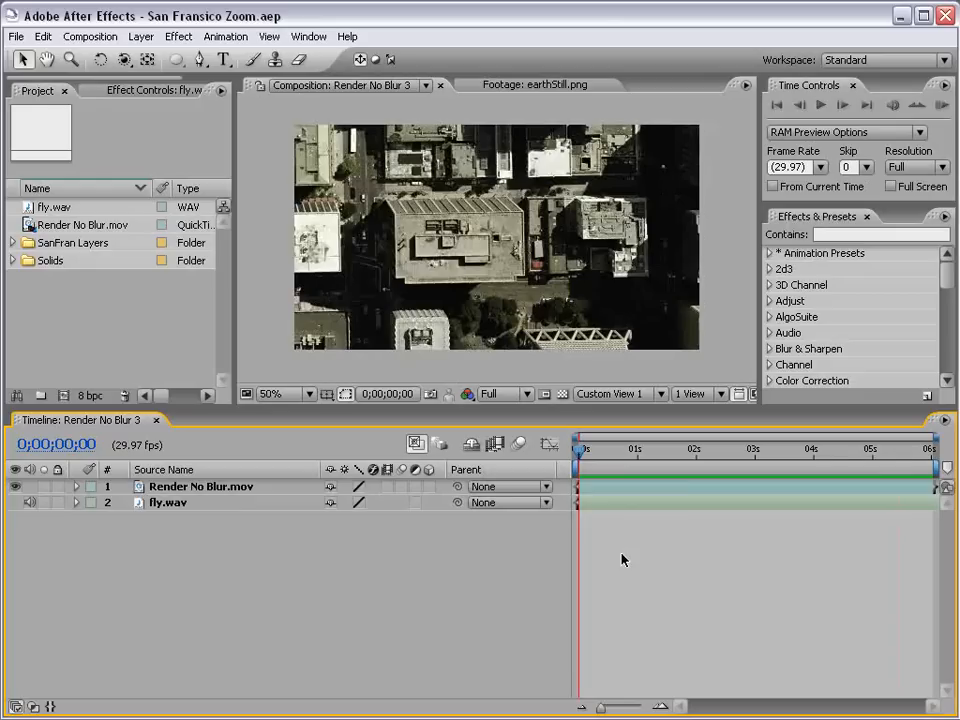
Scrub through the finished Render No Blur 3 composition from the street-level view to about 0;00;05;15.
{"action": "left_click_drag", "start_coordinate": [581, 450], "coordinate": [905, 461]}
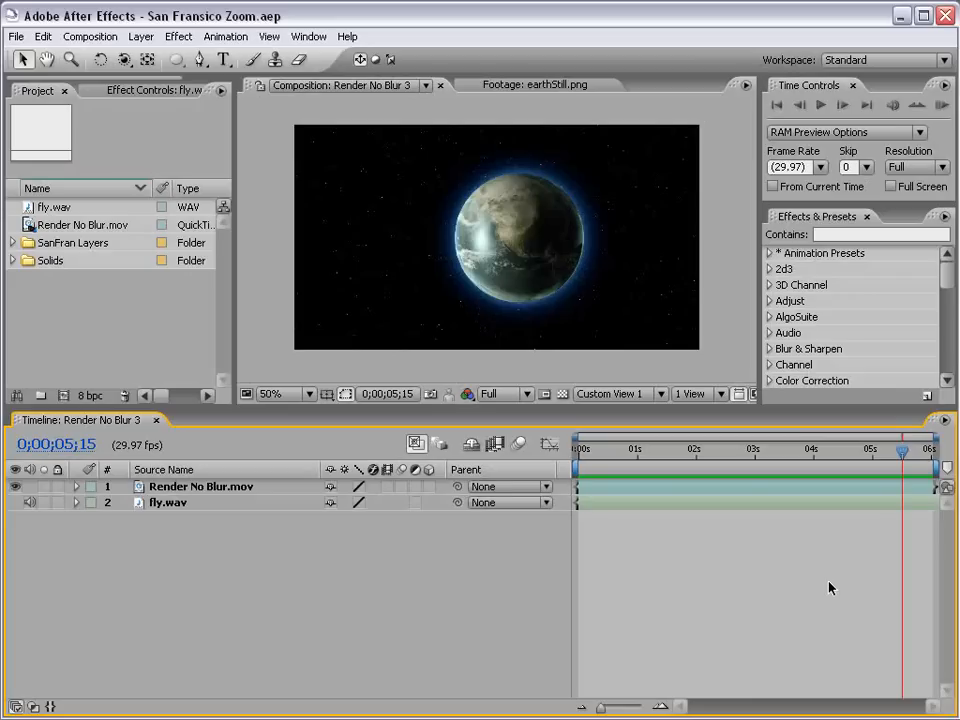
{"action": "left_click", "coordinate": [829, 588]}
Create a new composition named "Earth ZOom" with 864 x 480 square pixels, 24 fps and a 10-second duration.
{"action": "left_click", "coordinate": [98, 40]}
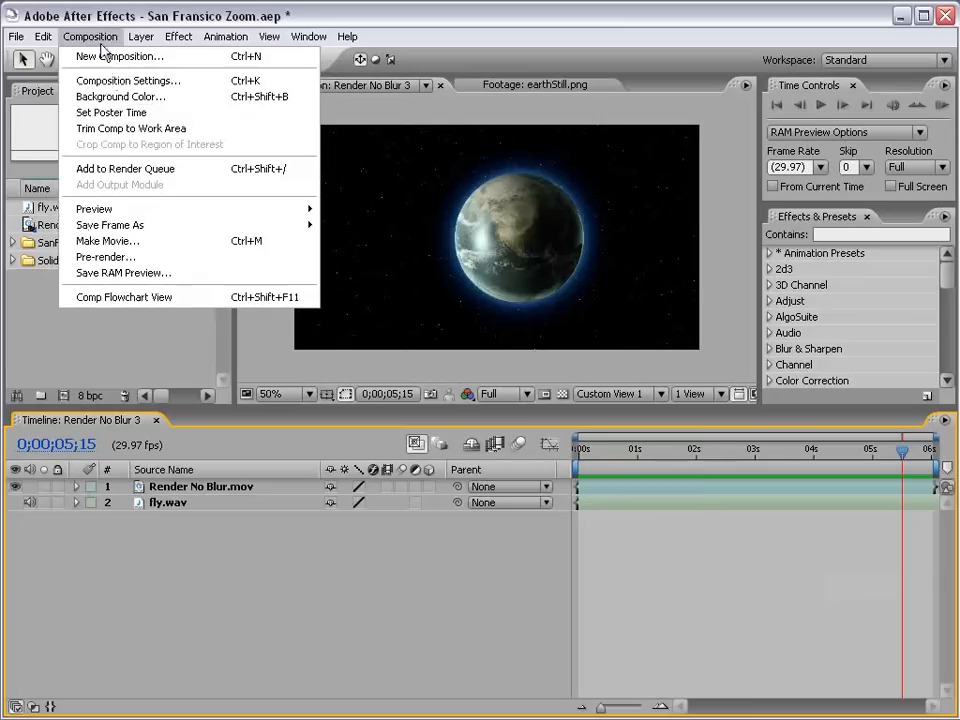
{"action": "left_click", "coordinate": [103, 56]}
{"action": "type", "text": "Earth ZOom"}
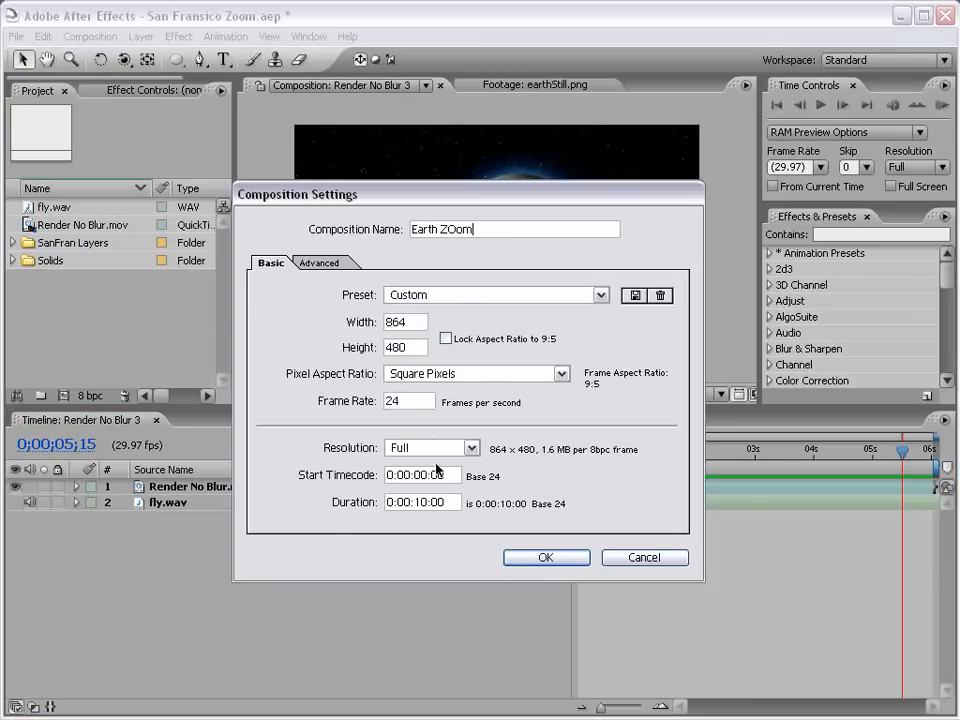
{"action": "left_click", "coordinate": [546, 558]}
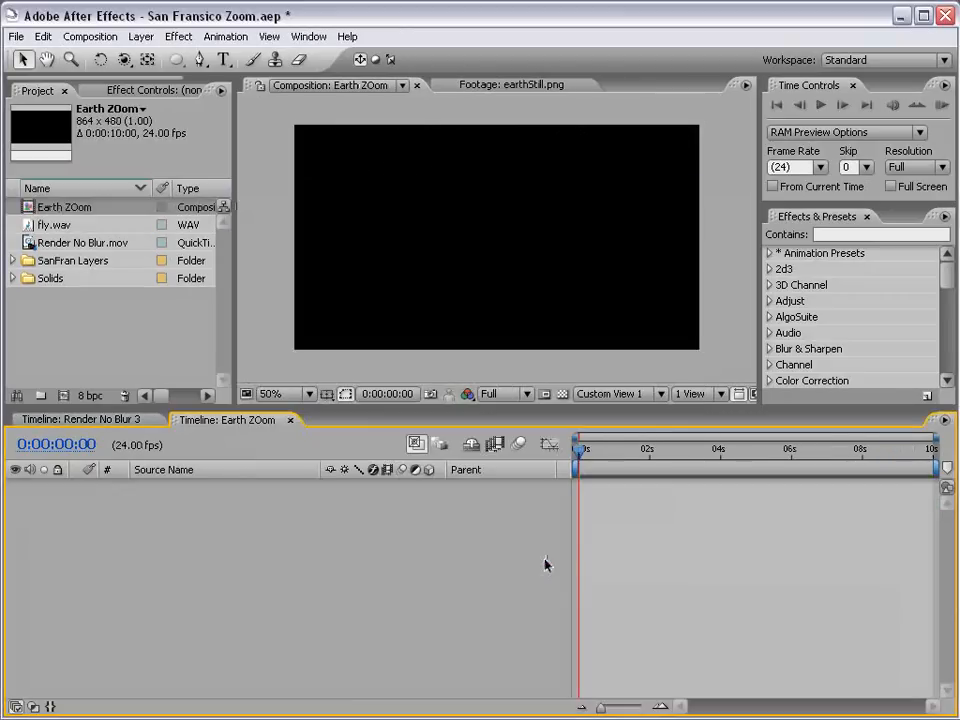
Expand the SanFran Layers folder and preview the satellite stills from Layer 1 to Layer 6 and earthStill.png.
{"action": "left_click", "coordinate": [13, 261]}
{"action": "left_click_drag", "start_coordinate": [207, 408], "coordinate": [206, 479]}
{"action": "left_click", "coordinate": [79, 408]}
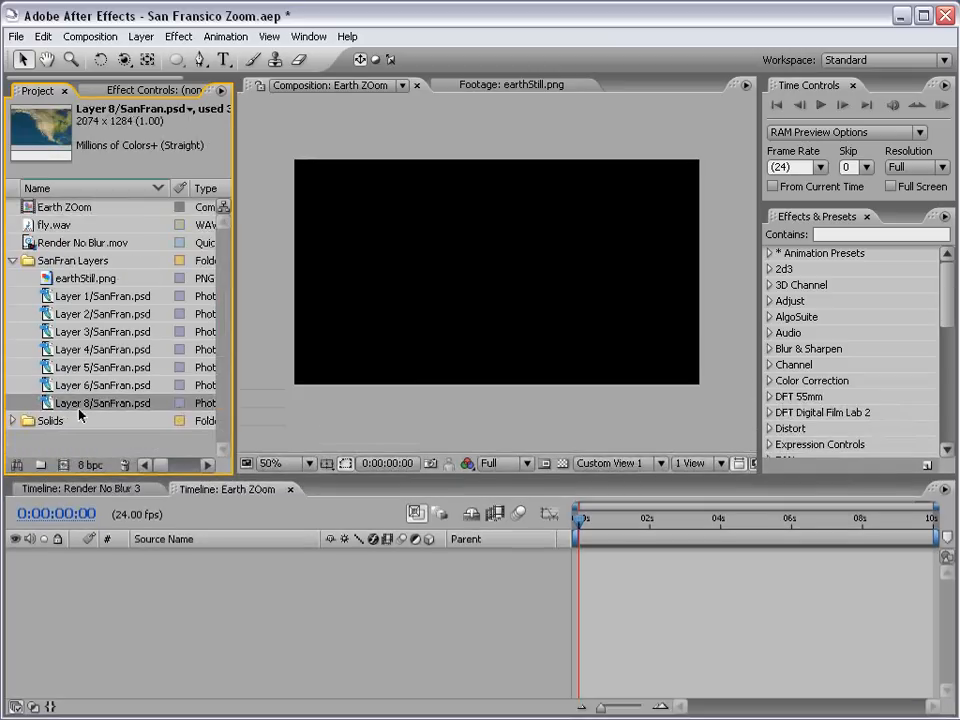
{"action": "double_click", "coordinate": [50, 297]}
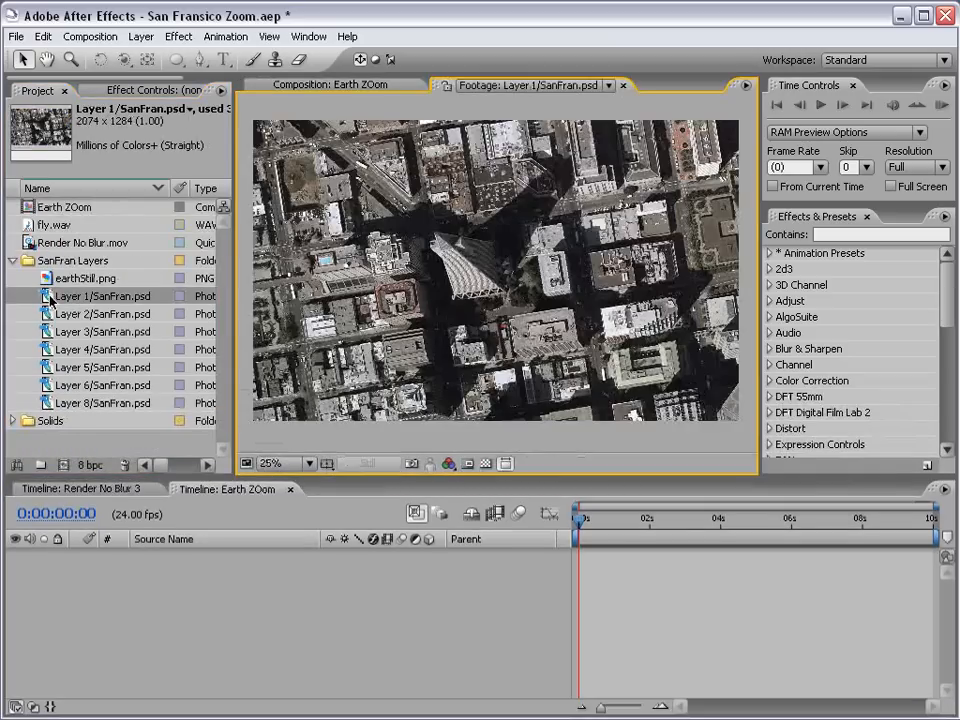
{"action": "double_click", "coordinate": [64, 314]}
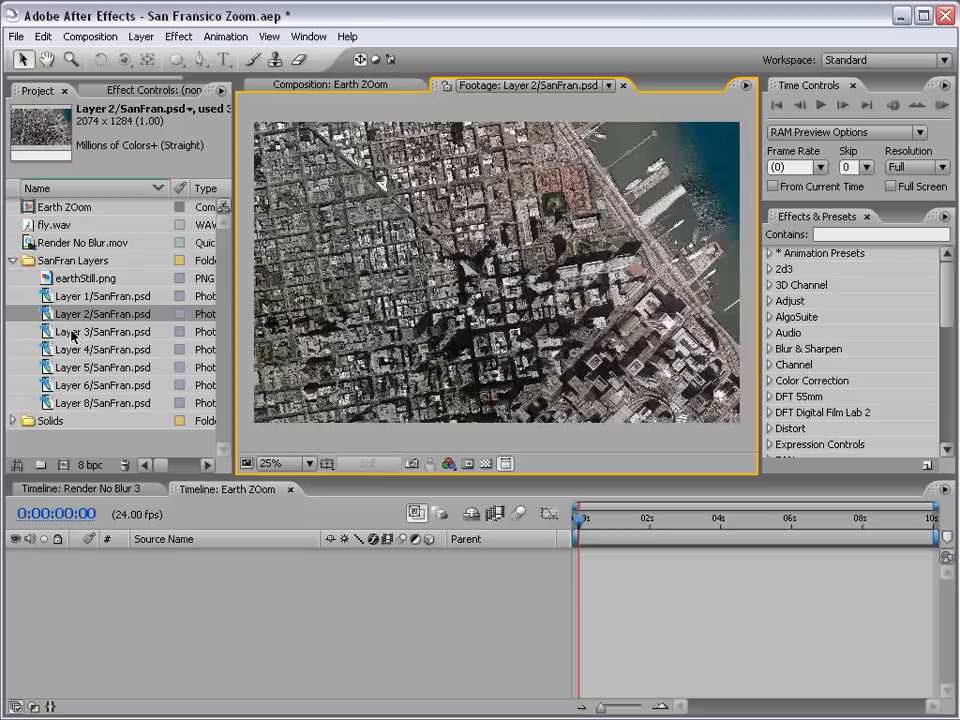
{"action": "double_click", "coordinate": [70, 333]}
{"action": "double_click", "coordinate": [78, 350]}
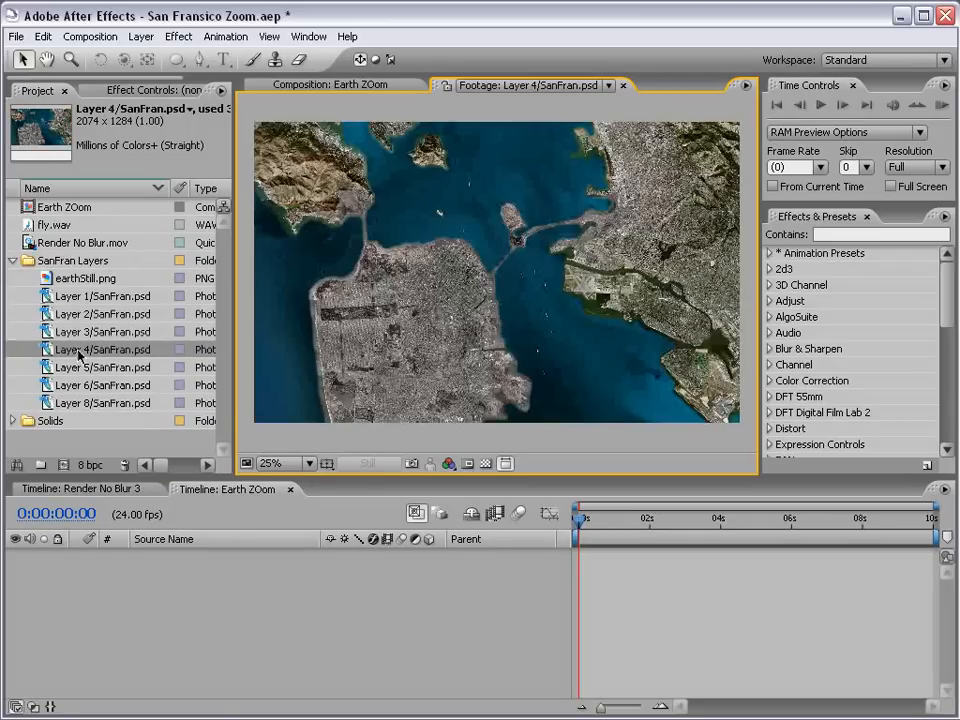
{"action": "double_click", "coordinate": [79, 367]}
{"action": "double_click", "coordinate": [80, 386]}
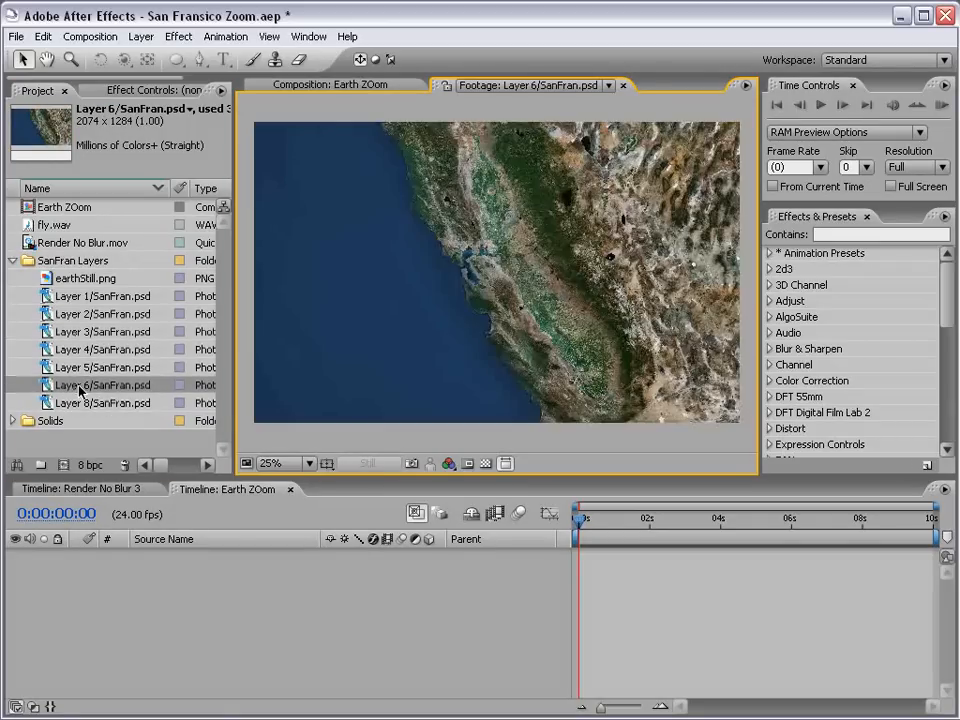
{"action": "double_click", "coordinate": [52, 297]}
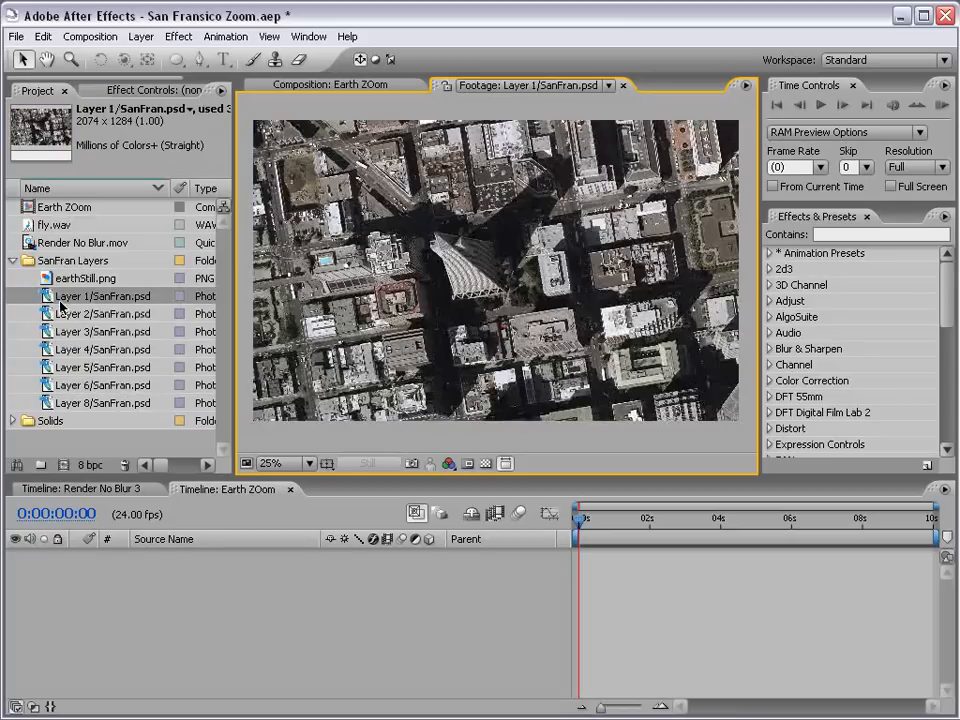
{"action": "scroll", "coordinate": [522, 252], "scroll_direction": "up", "scroll_amount": 1}
{"action": "scroll", "coordinate": [517, 257], "scroll_direction": "down", "scroll_amount": 1}
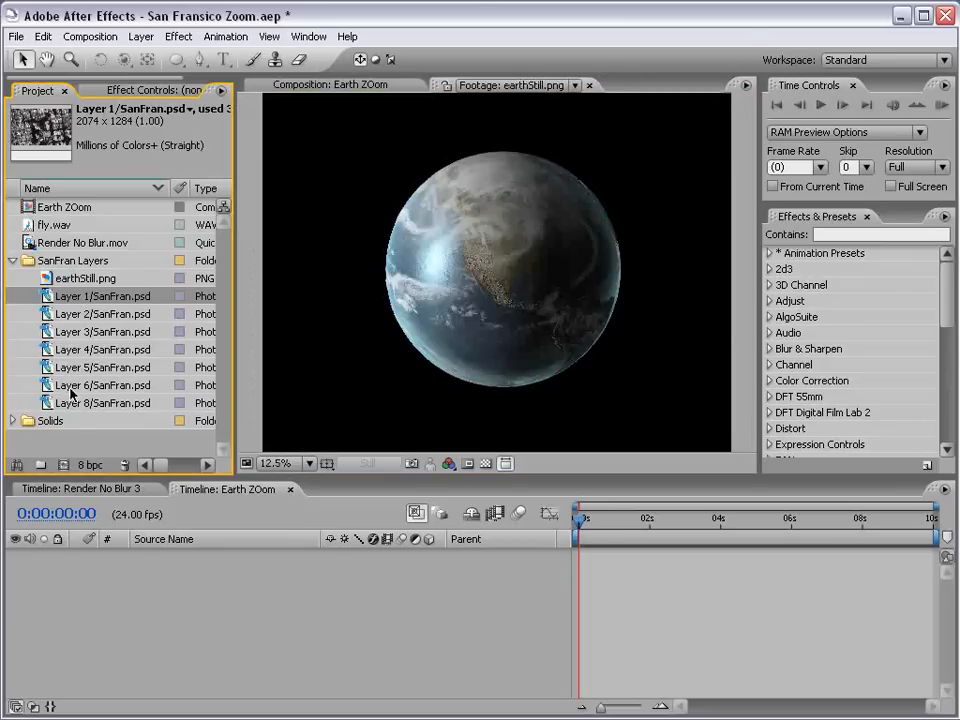
Add all the SanFran.psd layers to the Earth ZOom timeline in order and place earthStill.png beneath them.
{"action": "left_click", "coordinate": [100, 403], "text": "shift"}
{"action": "left_click_drag", "start_coordinate": [77, 296], "coordinate": [619, 565]}
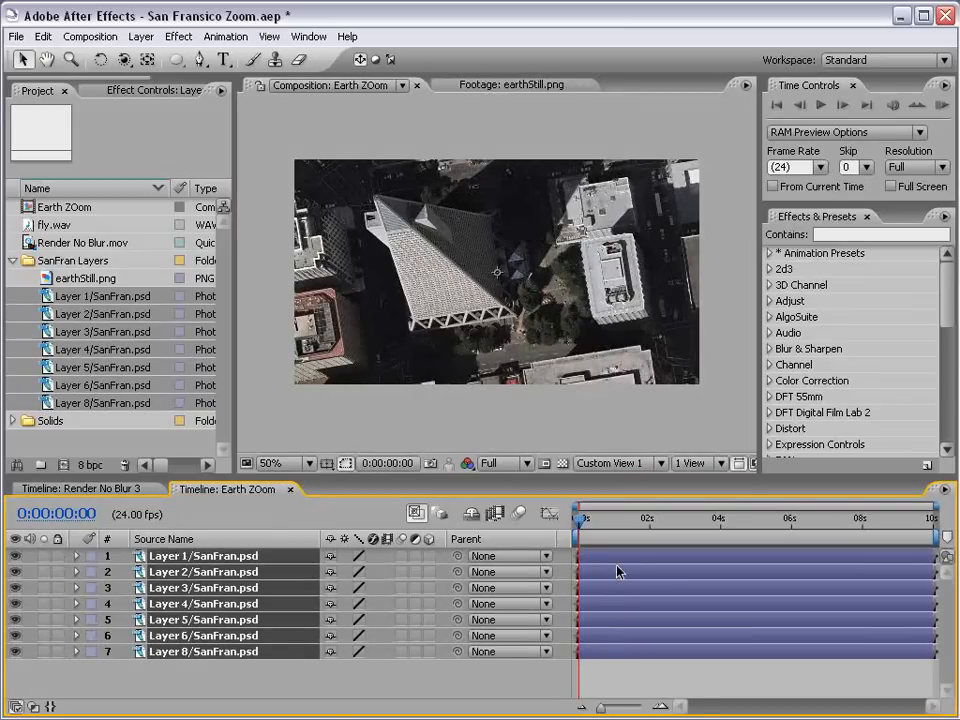
{"action": "left_click", "coordinate": [600, 671]}
{"action": "left_click", "coordinate": [595, 520]}
{"action": "left_click_drag", "start_coordinate": [596, 524], "coordinate": [532, 537]}
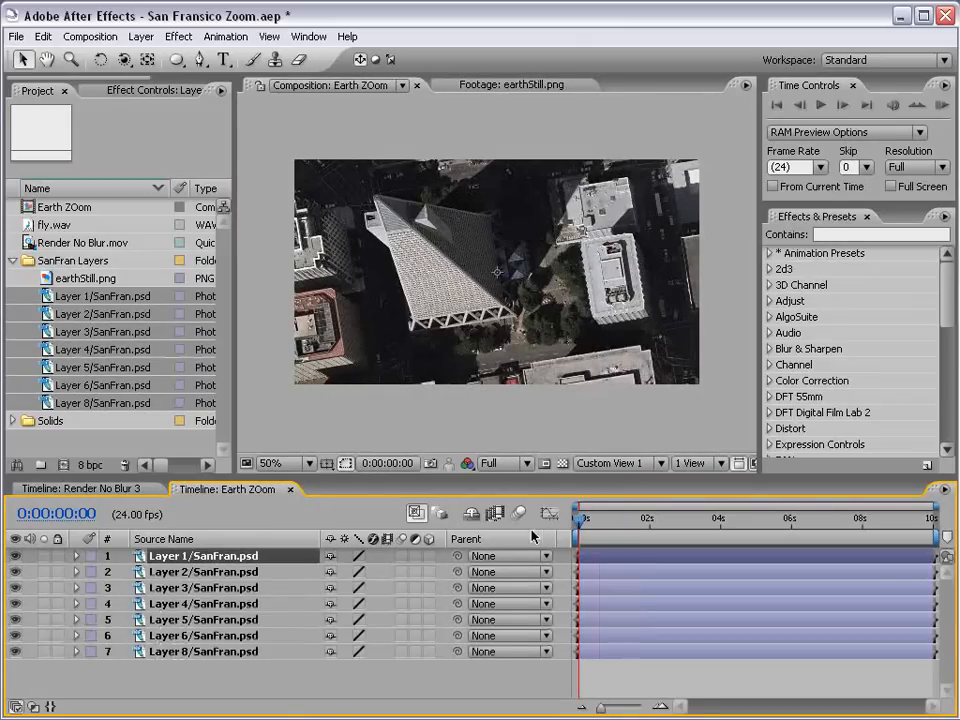
{"action": "left_click_drag", "start_coordinate": [355, 477], "coordinate": [355, 437]}
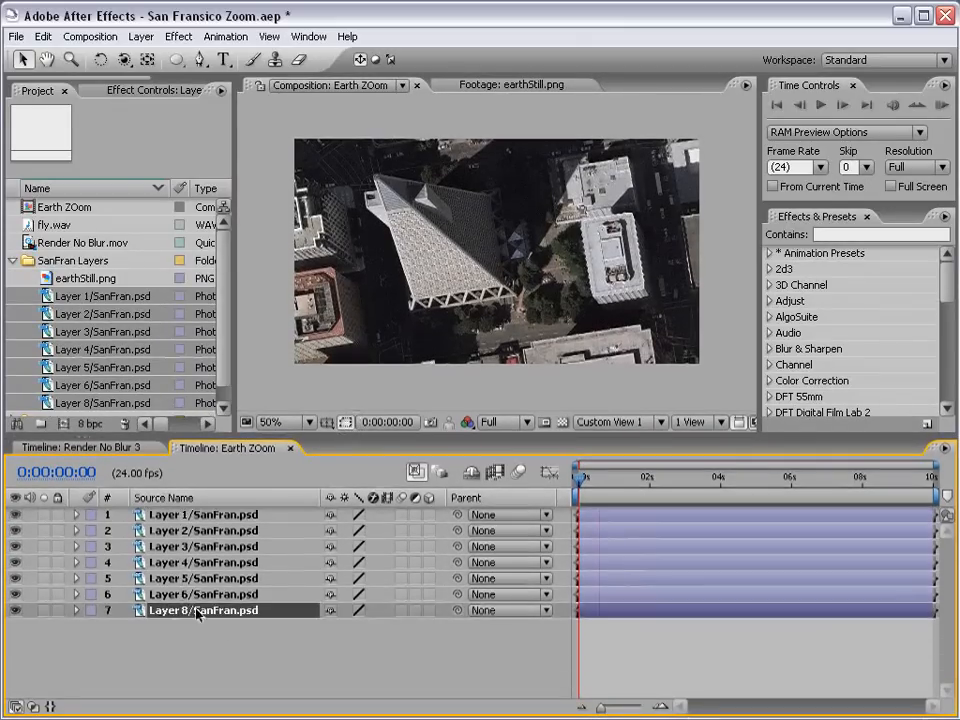
{"action": "left_click_drag", "start_coordinate": [58, 280], "coordinate": [168, 642]}
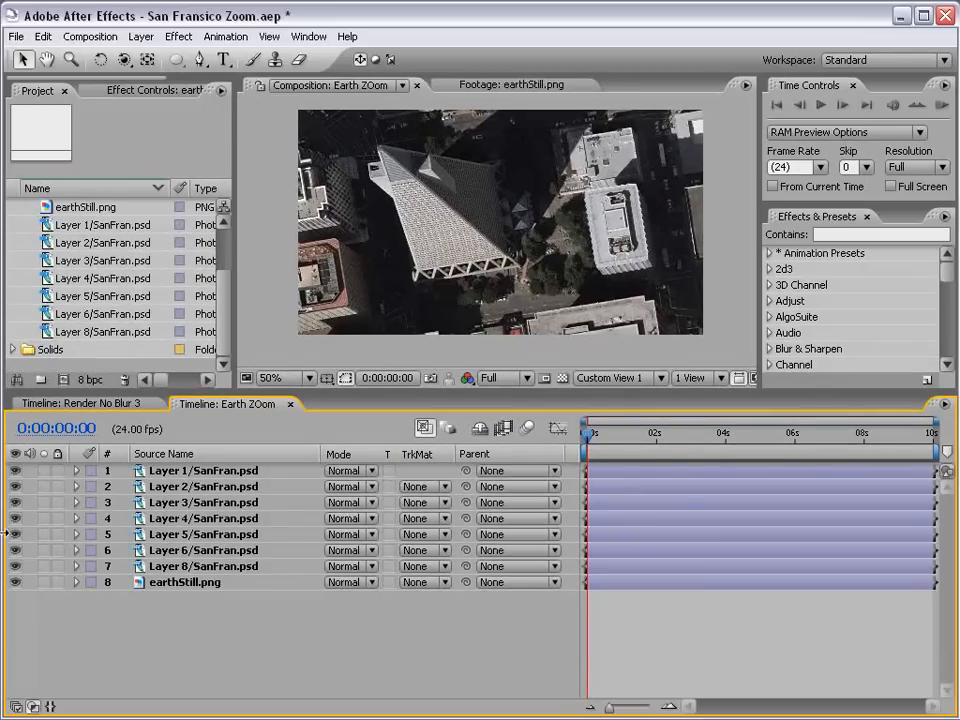
Hide every layer below Layer 2 and set Layer 1's opacity to 50% to see Layer 2 through it.
{"action": "left_click_drag", "start_coordinate": [15, 502], "coordinate": [17, 582]}
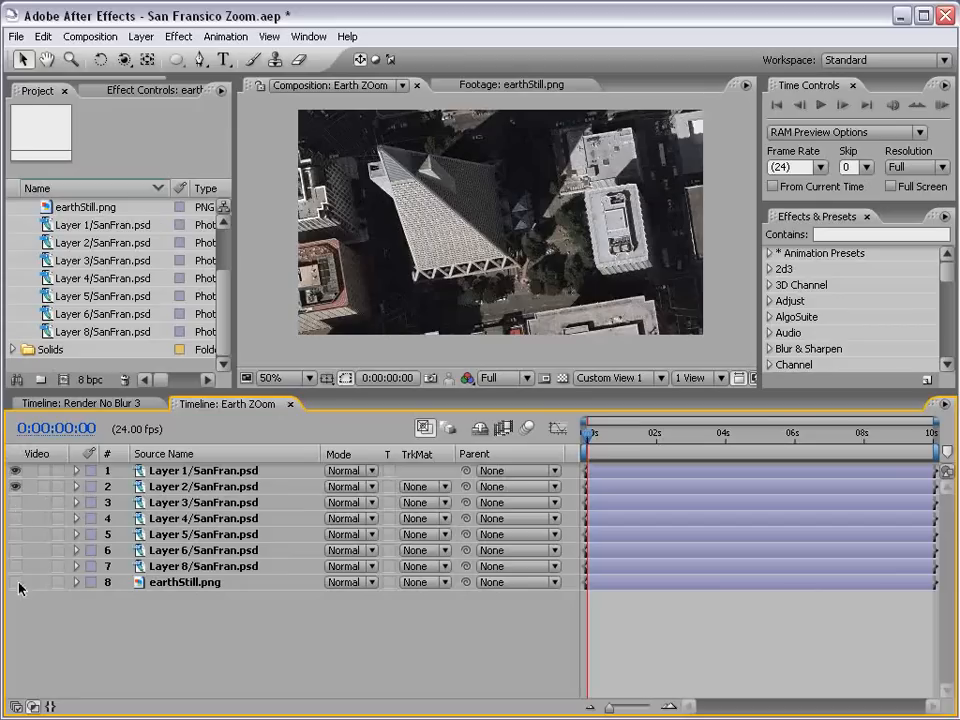
{"action": "left_click", "coordinate": [140, 470]}
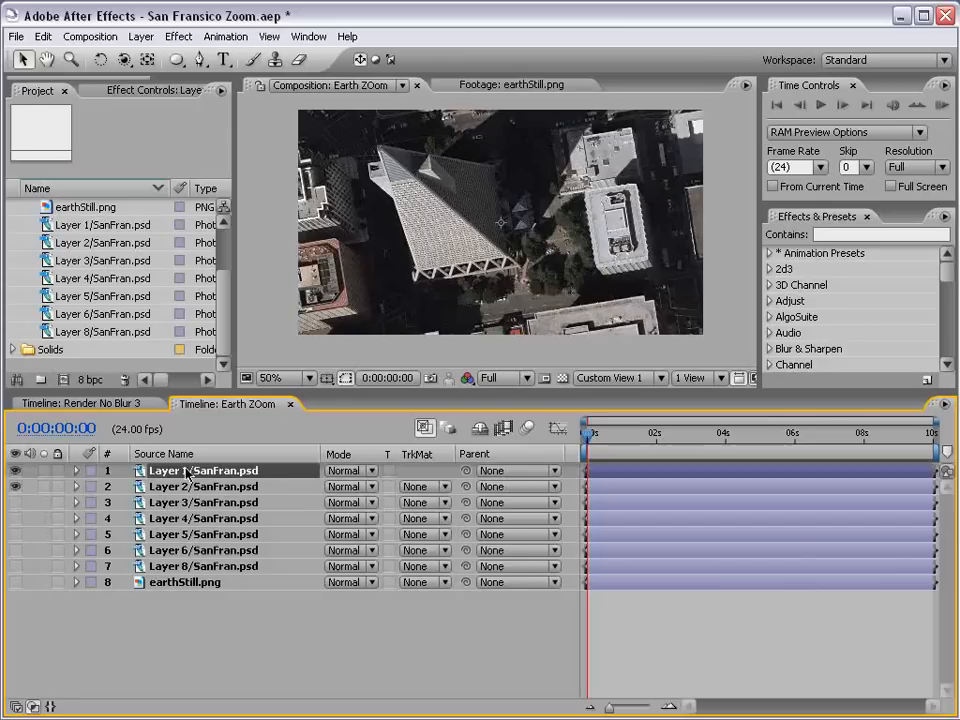
{"action": "left_click", "coordinate": [186, 487]}
{"action": "left_click", "coordinate": [188, 470]}
{"action": "key", "text": "t"}
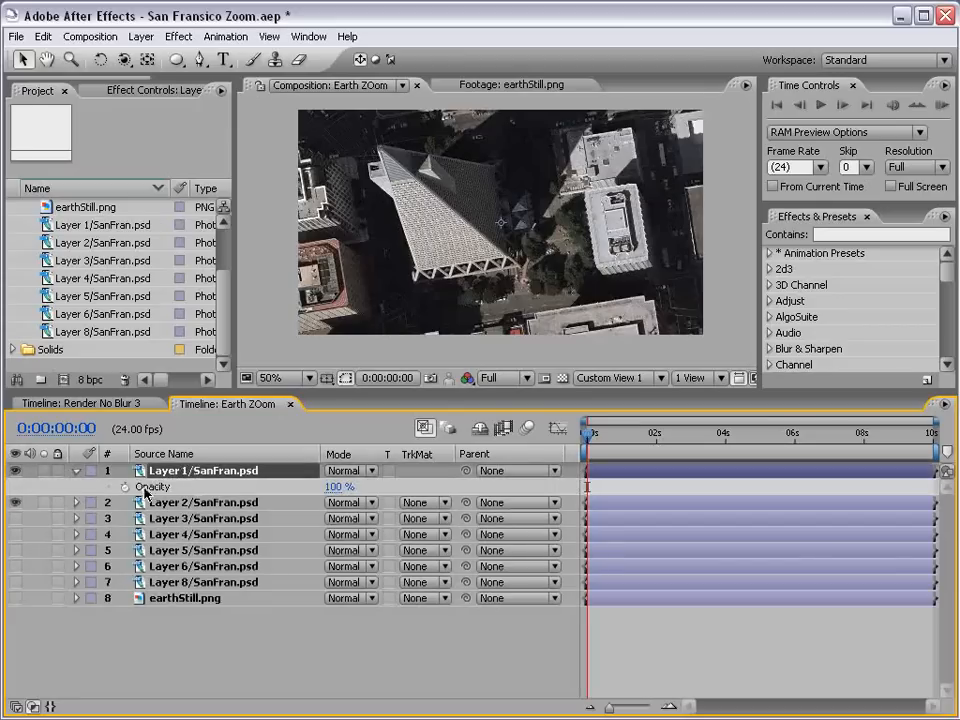
{"action": "left_click", "coordinate": [338, 486]}
{"action": "type", "text": "50"}
{"action": "key", "text": "Return"}
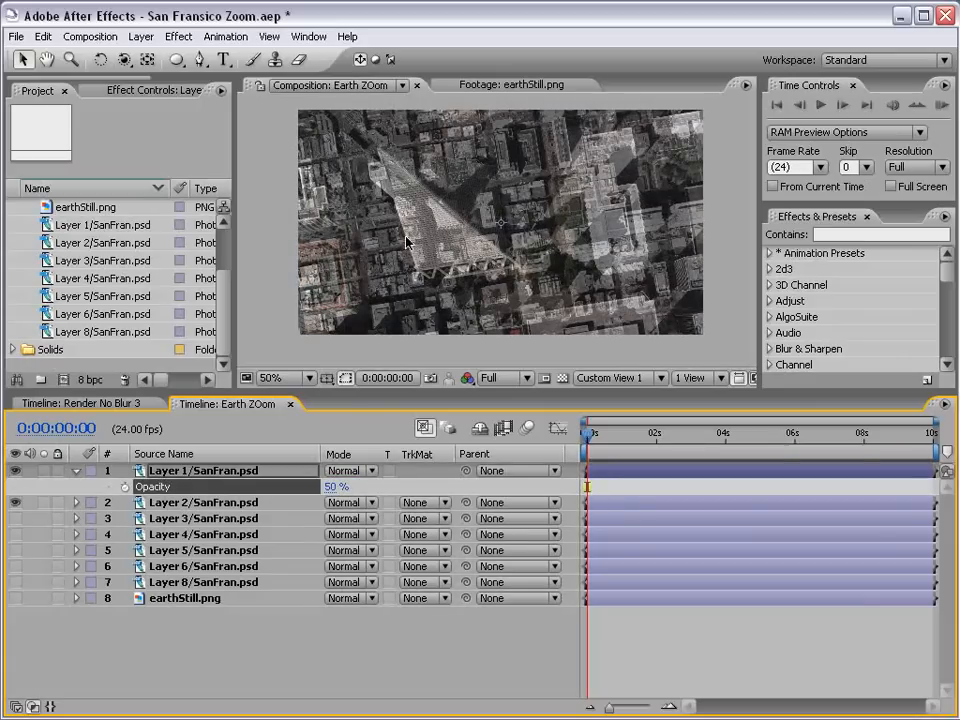
{"action": "left_click", "coordinate": [15, 470]}
{"action": "left_click", "coordinate": [15, 470]}
Scale Layer 1 down and move it so its pyramid building lines up with the same building in Layer 2.
{"action": "key", "text": "comma"}
{"action": "key", "text": "comma"}
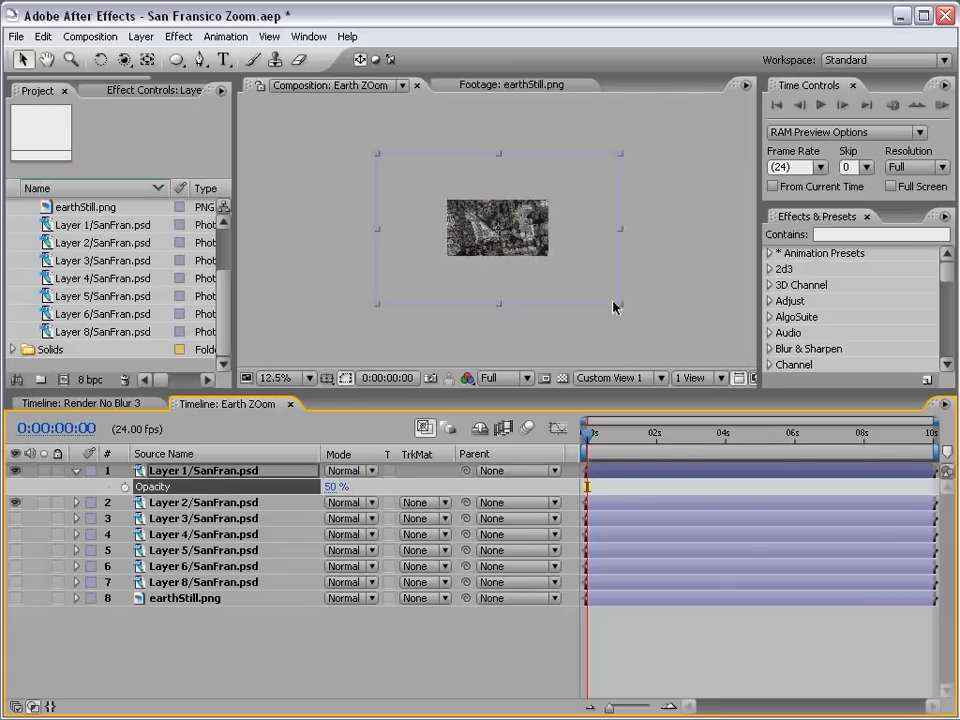
{"action": "left_click_drag", "start_coordinate": [620, 304], "coordinate": [557, 252]}
{"action": "key", "text": "period"}
{"action": "key", "text": "period"}
{"action": "key", "text": "period"}
{"action": "key", "text": "grave"}
{"action": "left_click_drag", "start_coordinate": [431, 389], "coordinate": [684, 380]}
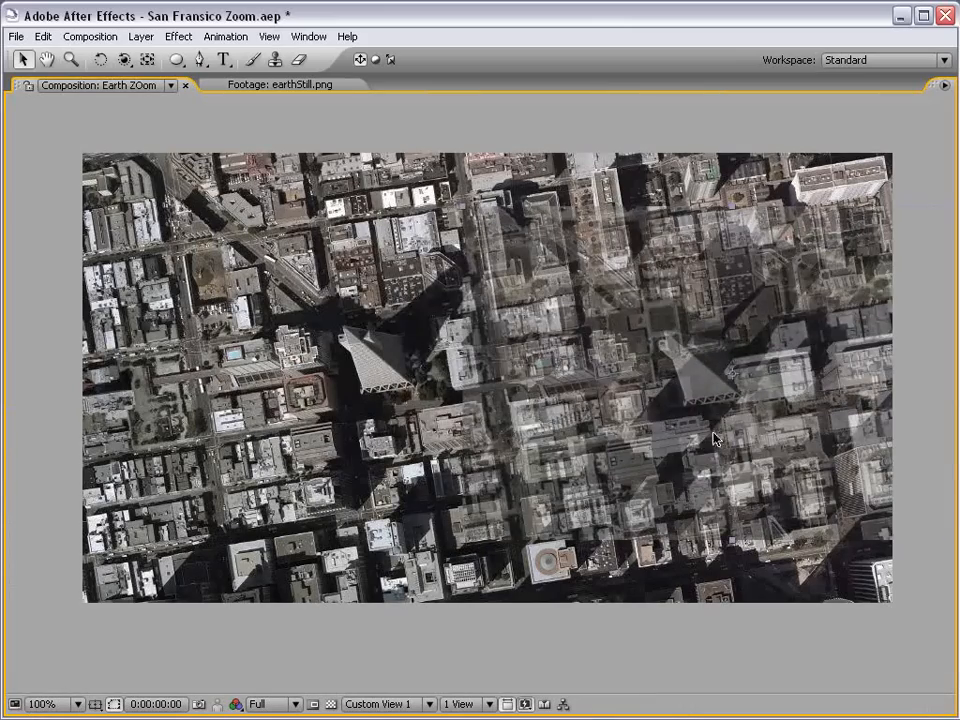
{"action": "left_click_drag", "start_coordinate": [712, 434], "coordinate": [380, 431]}
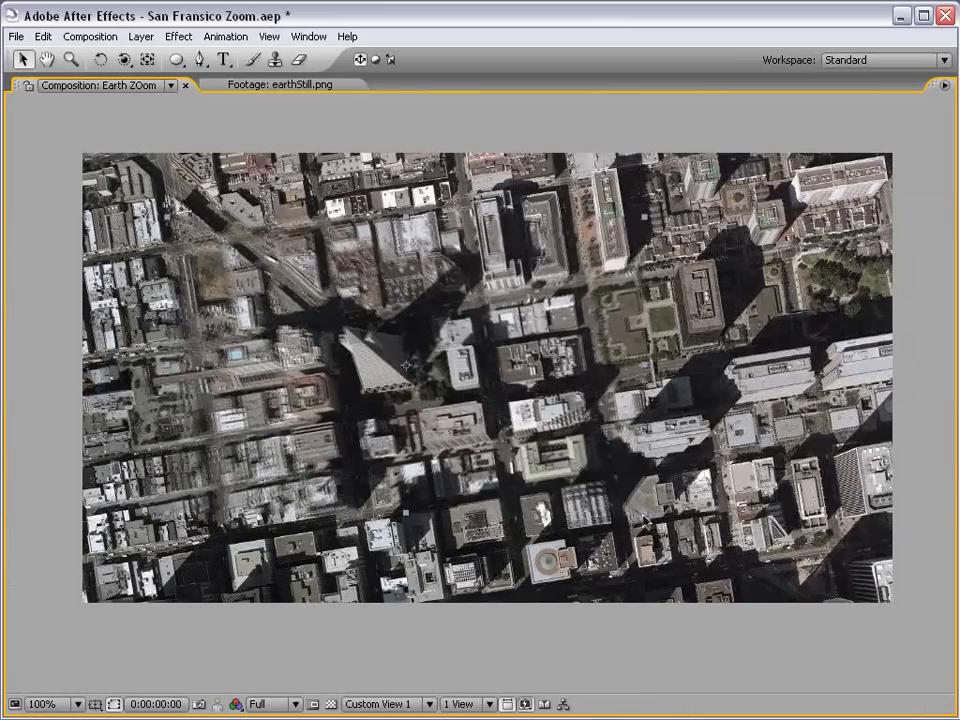
{"action": "key", "text": "grave"}
Parent Layer 1 to Layer 2.
{"action": "left_click", "coordinate": [15, 480]}
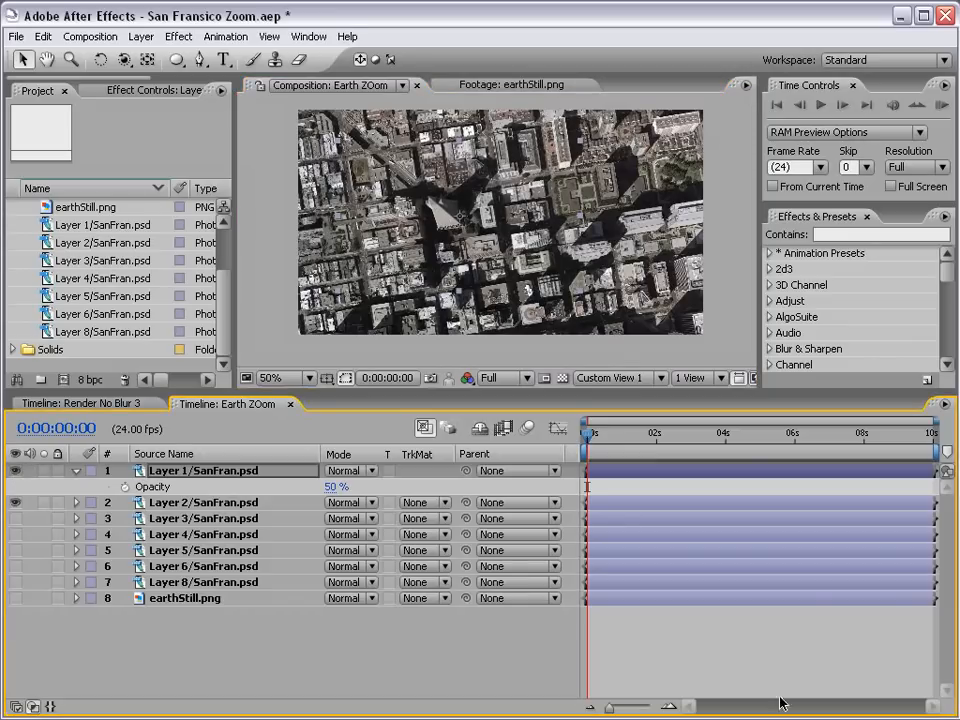
{"action": "left_click", "coordinate": [217, 472]}
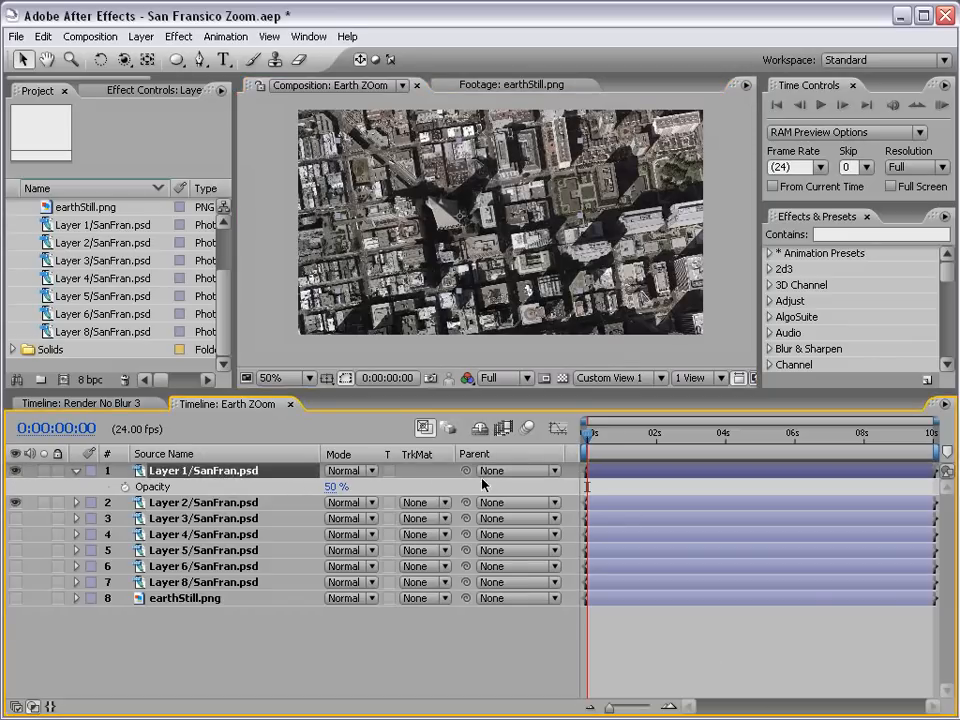
{"action": "left_click_drag", "start_coordinate": [466, 475], "coordinate": [190, 505]}
Make Layer 2 semi-transparent and set Layer 1's opacity back to 100%.
{"action": "left_click", "coordinate": [180, 503]}
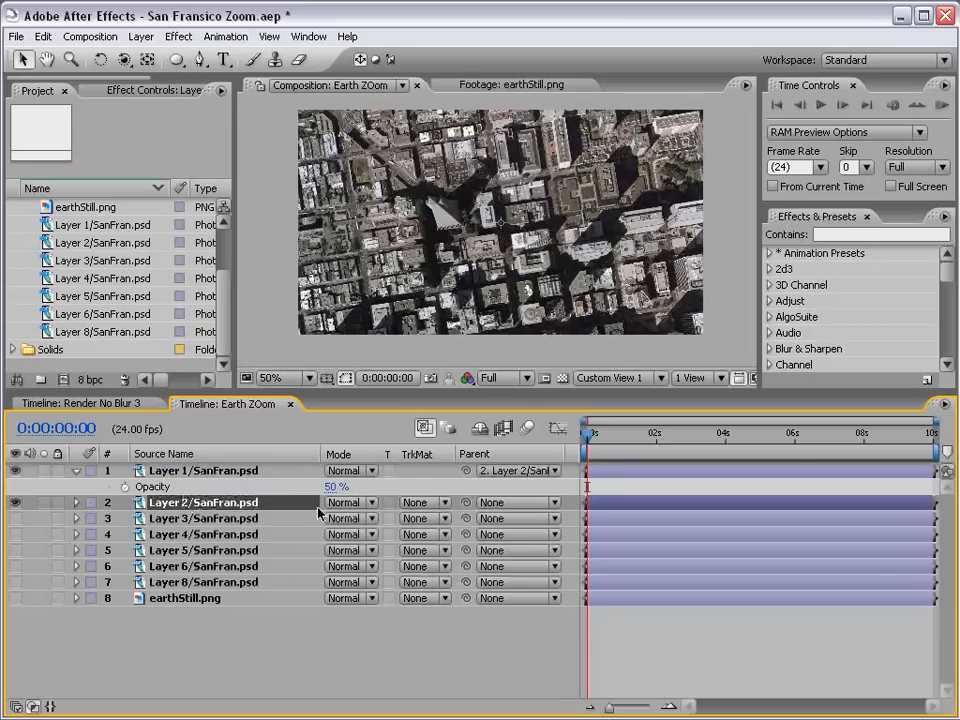
{"action": "key", "text": "t"}
{"action": "left_click", "coordinate": [334, 486]}
{"action": "type", "text": "100"}
{"action": "key", "text": "Return"}
Test-scale Layer 2 to see whether Layer 1 follows it, restore its scale to 100% and collapse both layers' properties.
{"action": "key", "text": "s"}
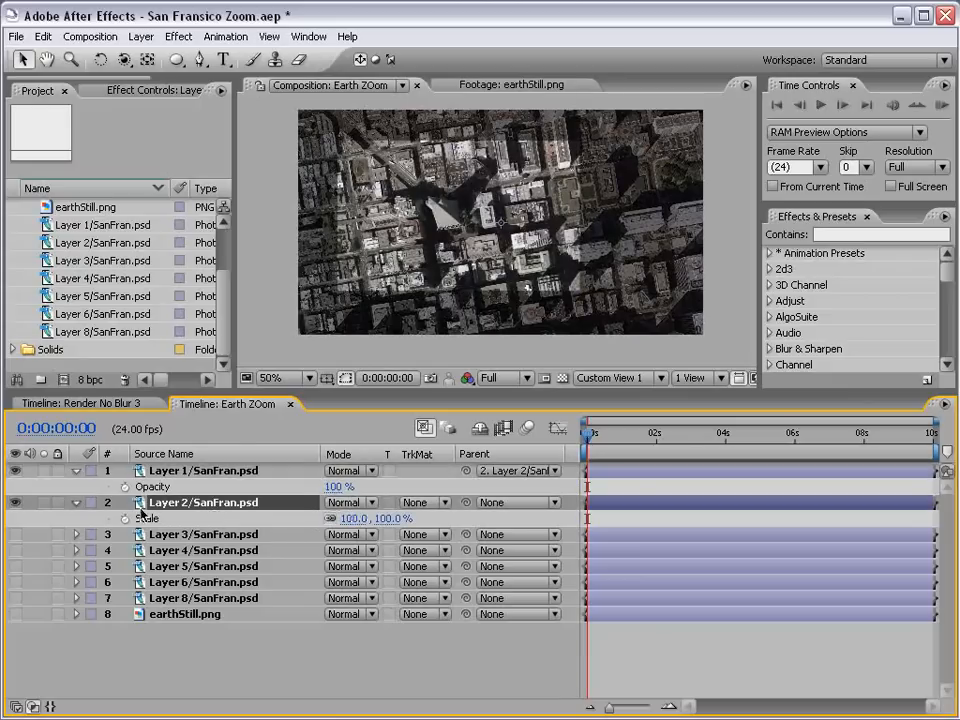
{"action": "mouse_move", "coordinate": [386, 518]}
{"action": "left_mouse_down"}
{"action": "mouse_move", "coordinate": [365, 518]}
{"action": "mouse_move", "coordinate": [399, 518]}
{"action": "mouse_move", "coordinate": [392, 524]}
{"action": "left_mouse_up"}
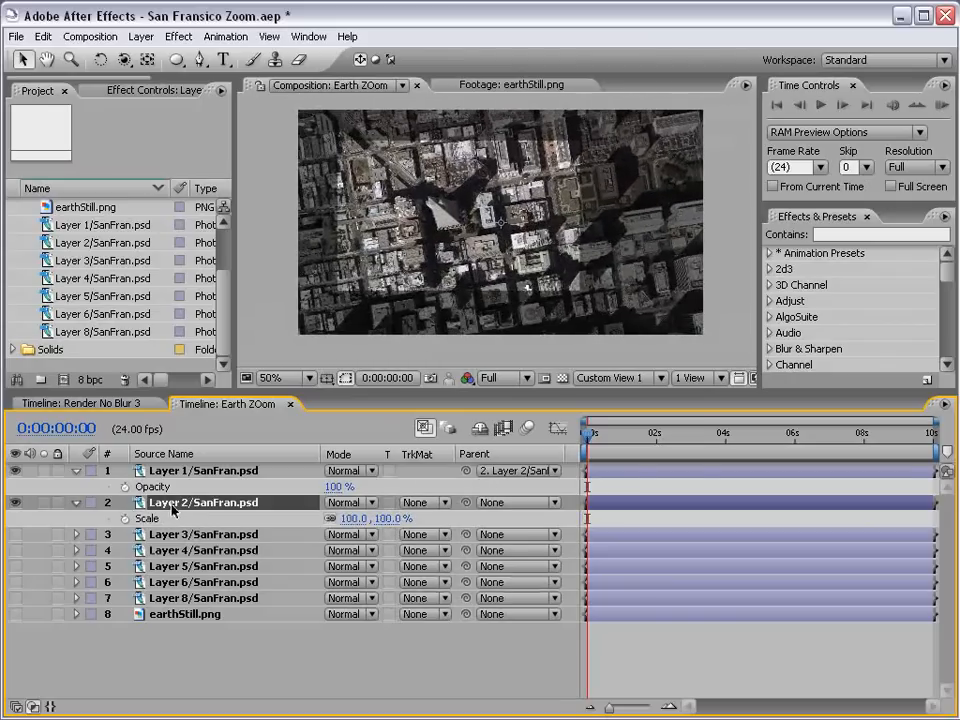
{"action": "left_click", "coordinate": [76, 471]}
{"action": "left_click", "coordinate": [76, 487]}
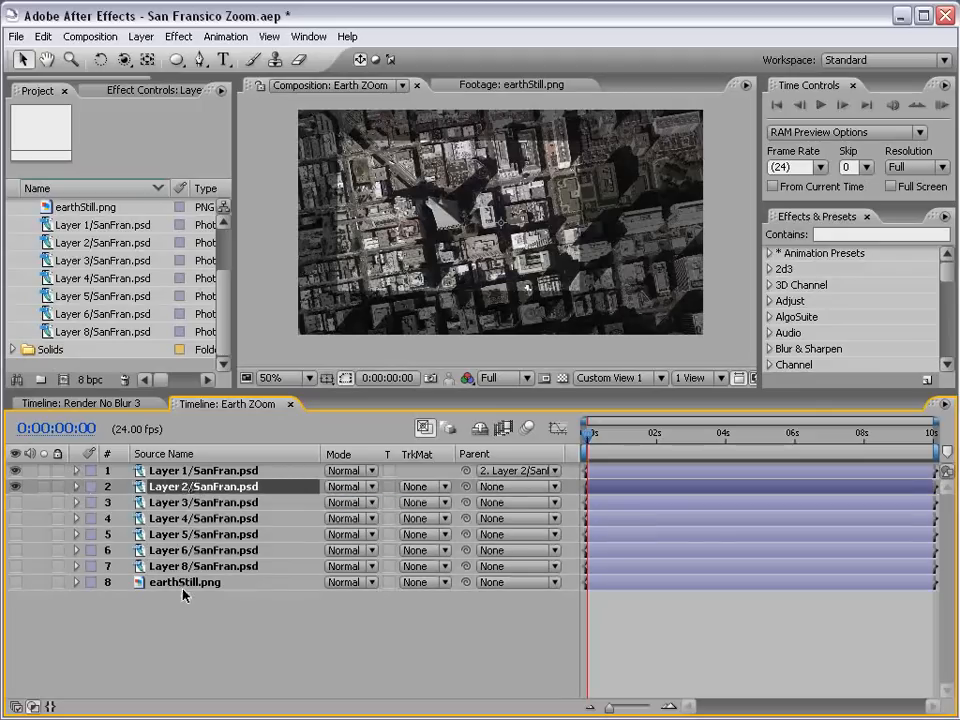
Hide Layer 1 and show Layer 3, keeping Layer 2 selected for alignment.
{"action": "left_click", "coordinate": [14, 471]}
{"action": "left_click", "coordinate": [15, 503]}
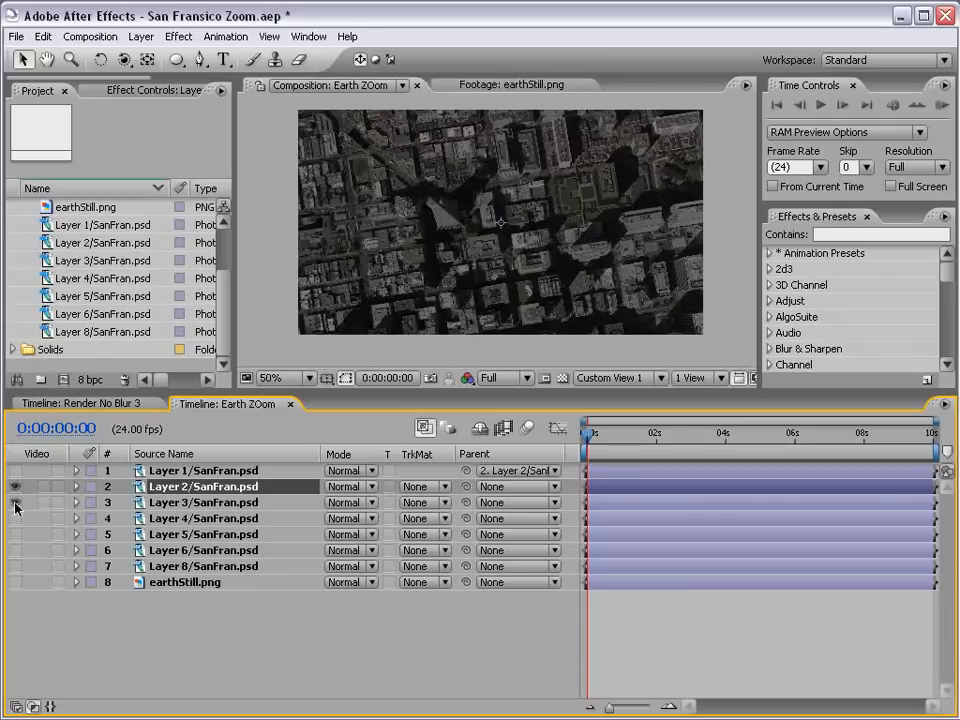
{"action": "left_click", "coordinate": [180, 505]}
{"action": "left_click", "coordinate": [185, 487]}
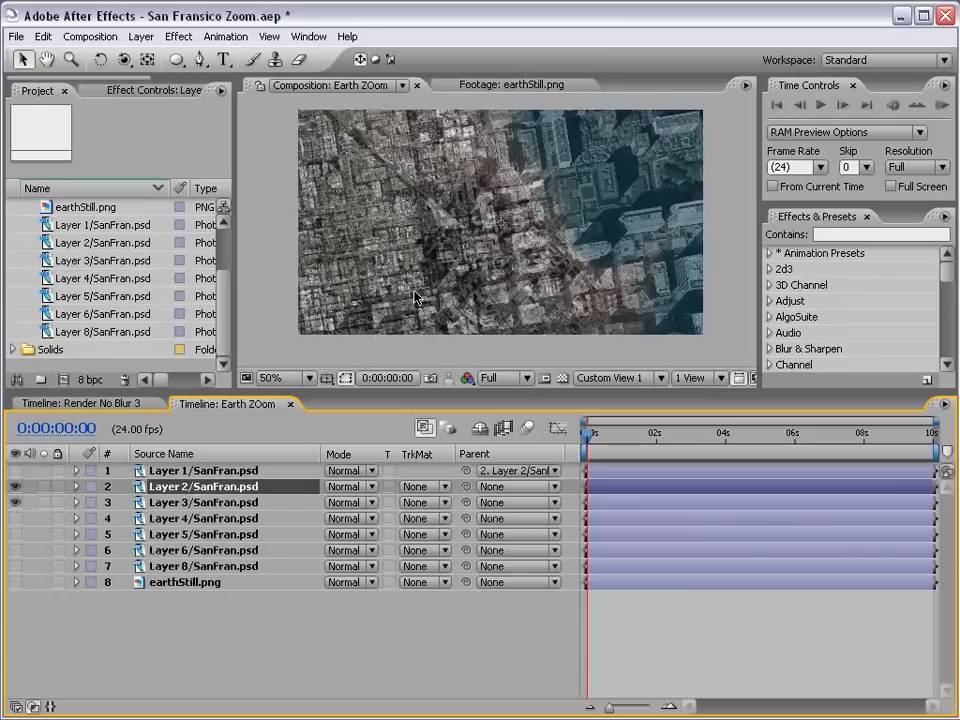
Scale Layer 2 down proportionally to roughly match the city's size in Layer 3.
{"action": "scroll", "coordinate": [415, 297], "scroll_direction": "down", "scroll_amount": 3}
{"action": "left_click_drag", "start_coordinate": [620, 303], "coordinate": [527, 247]}
{"action": "scroll", "coordinate": [520, 252], "scroll_direction": "up", "scroll_amount": 2}
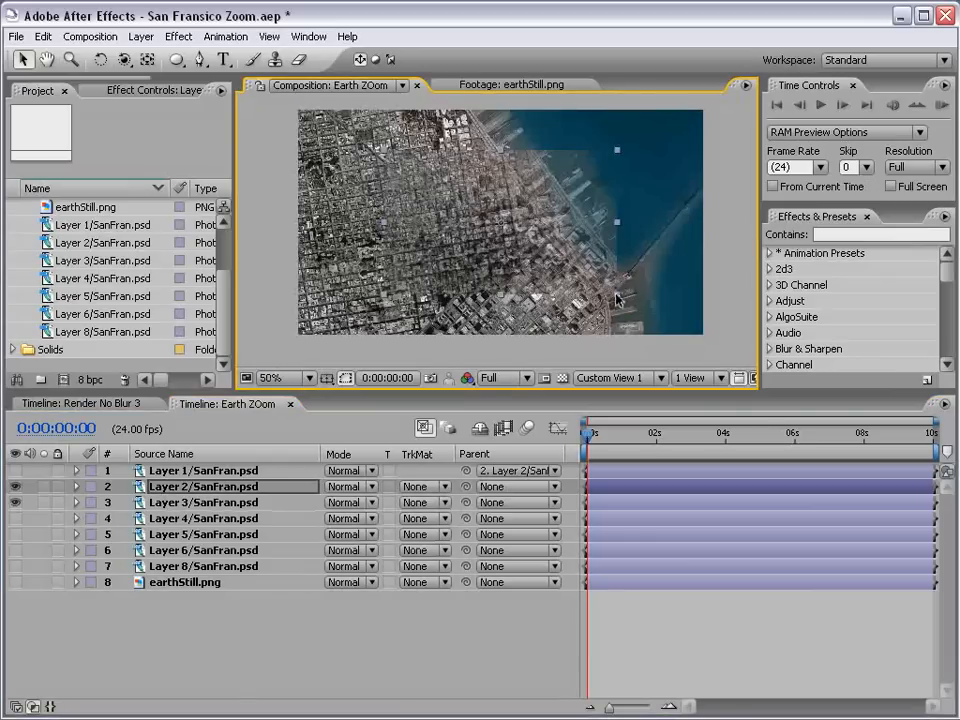
{"action": "scroll", "coordinate": [616, 311], "scroll_direction": "up", "scroll_amount": 2}
Fine-tune Layer 2's position and scale in the enlarged composition view until its streets and piers line up with Layer 3.
{"action": "key", "text": "grave"}
{"action": "left_click_drag", "start_coordinate": [716, 530], "coordinate": [681, 498]}
{"action": "left_click_drag", "start_coordinate": [518, 381], "coordinate": [462, 350]}
{"action": "left_click_drag", "start_coordinate": [624, 472], "coordinate": [650, 490]}
{"action": "left_click_drag", "start_coordinate": [600, 381], "coordinate": [586, 391]}
{"action": "left_click_drag", "start_coordinate": [634, 492], "coordinate": [669, 516]}
{"action": "left_click_drag", "start_coordinate": [599, 382], "coordinate": [575, 395]}
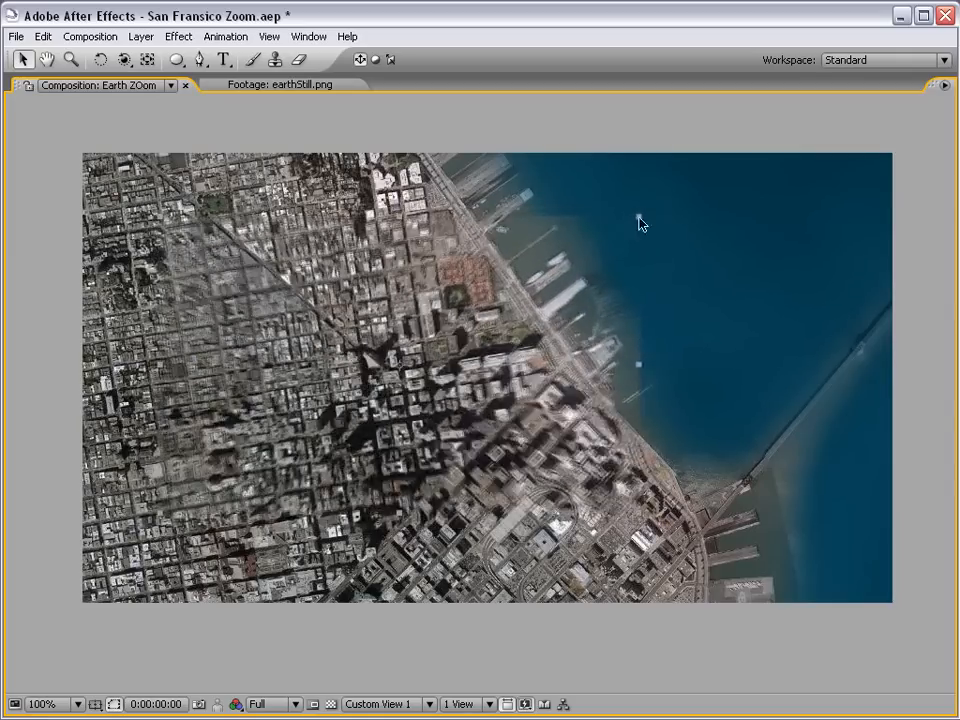
{"action": "left_click_drag", "start_coordinate": [638, 217], "coordinate": [642, 215]}
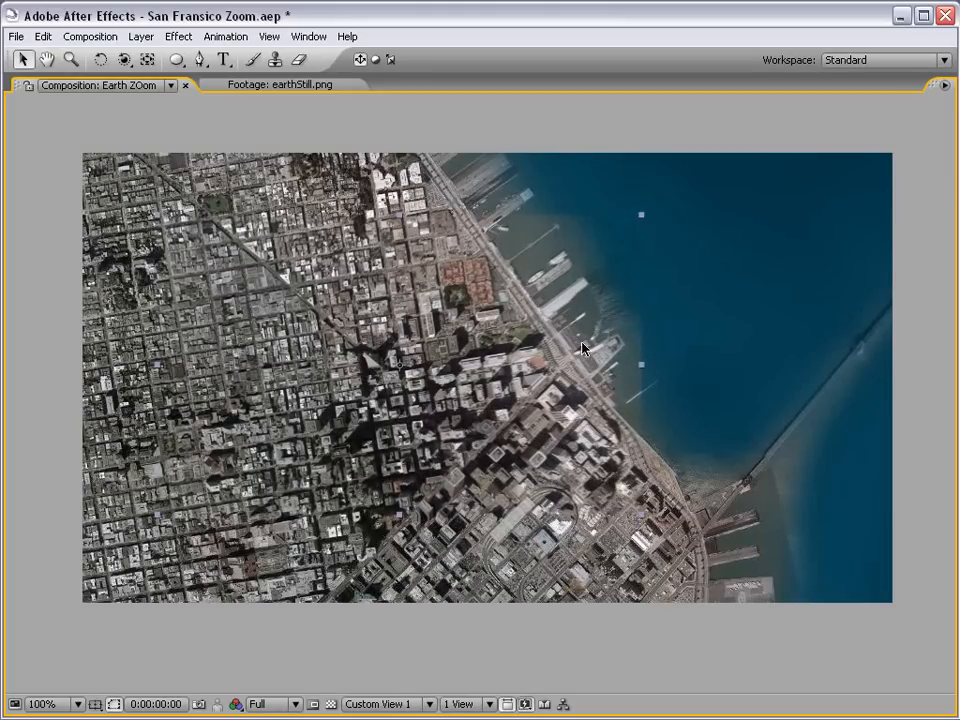
{"action": "key", "text": "grave"}
{"action": "scroll", "coordinate": [469, 307], "scroll_direction": "down", "scroll_amount": 1}
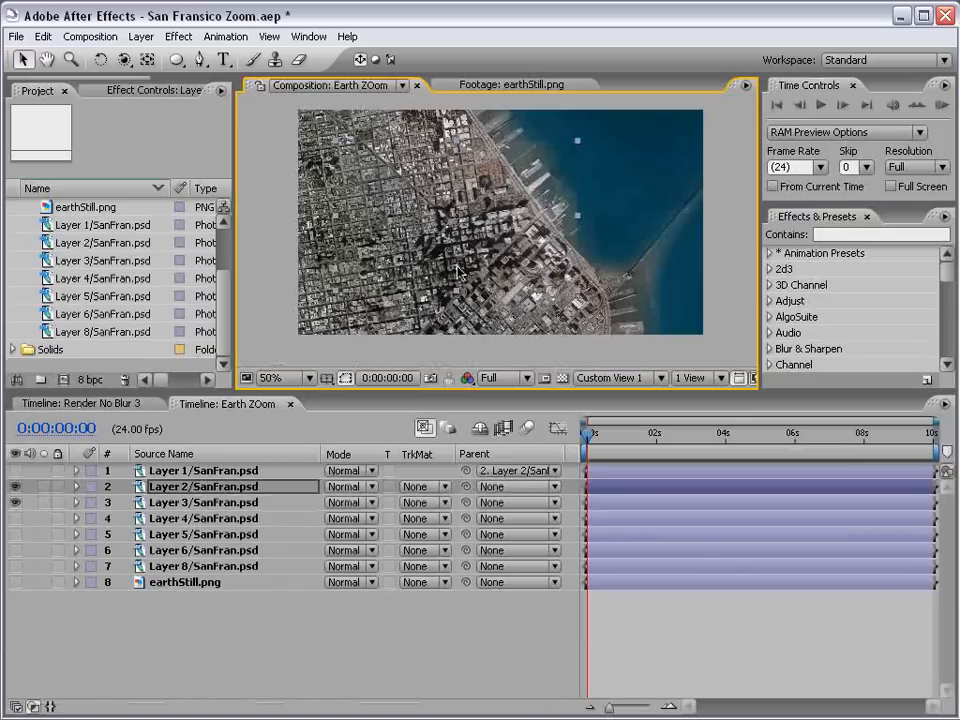
Check the alignment by toggling Layer 3's visibility, and parent Layer 2 to Layer 3.
{"action": "left_click", "coordinate": [14, 502]}
{"action": "left_click", "coordinate": [14, 502]}
{"action": "key", "text": "grave"}
{"action": "key", "text": "grave"}
{"action": "left_click", "coordinate": [212, 507]}
{"action": "left_click", "coordinate": [205, 487]}
{"action": "left_click_drag", "start_coordinate": [467, 487], "coordinate": [205, 503]}
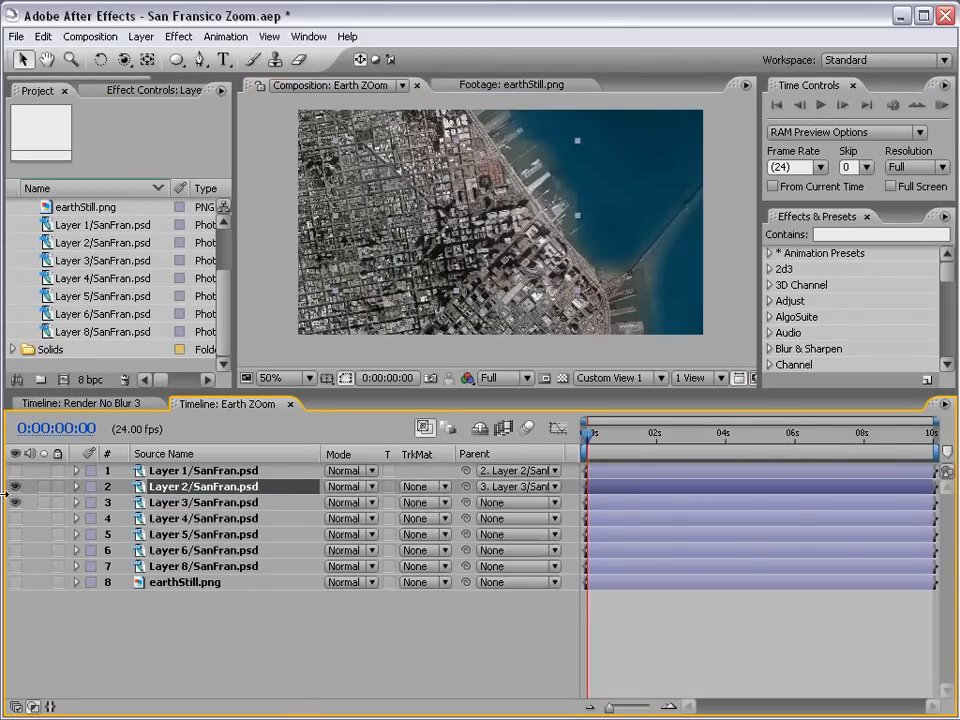
Hide Layer 2, show Layer 4, and set Layer 3's opacity to 50%.
{"action": "left_click", "coordinate": [54, 490]}
{"action": "left_click", "coordinate": [15, 487]}
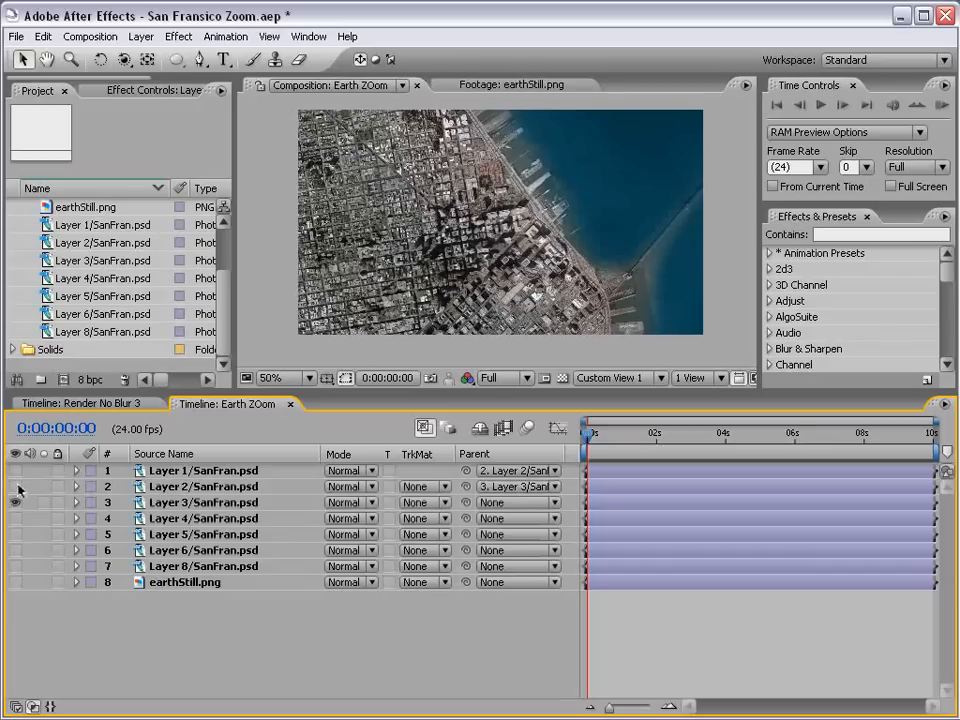
{"action": "left_click", "coordinate": [16, 518]}
{"action": "left_click", "coordinate": [210, 502]}
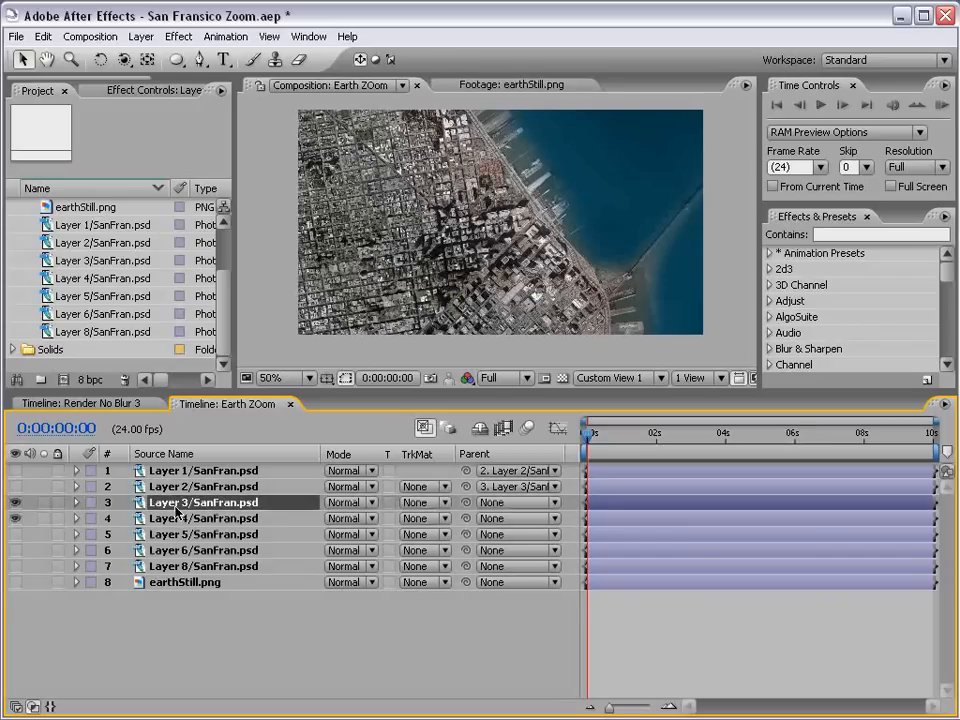
{"action": "key", "text": "t"}
{"action": "left_click", "coordinate": [333, 519]}
{"action": "type", "text": "50"}
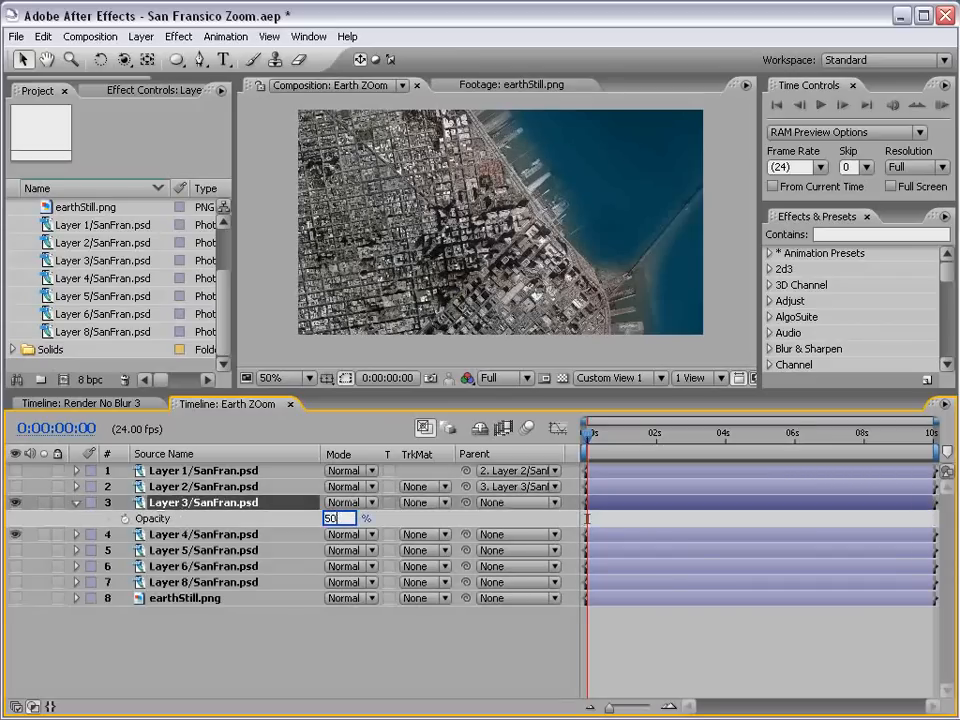
{"action": "key", "text": "Return"}
Scale Layer 3 down proportionally to roughly match the city's size in Layer 4.
{"action": "key", "text": "comma"}
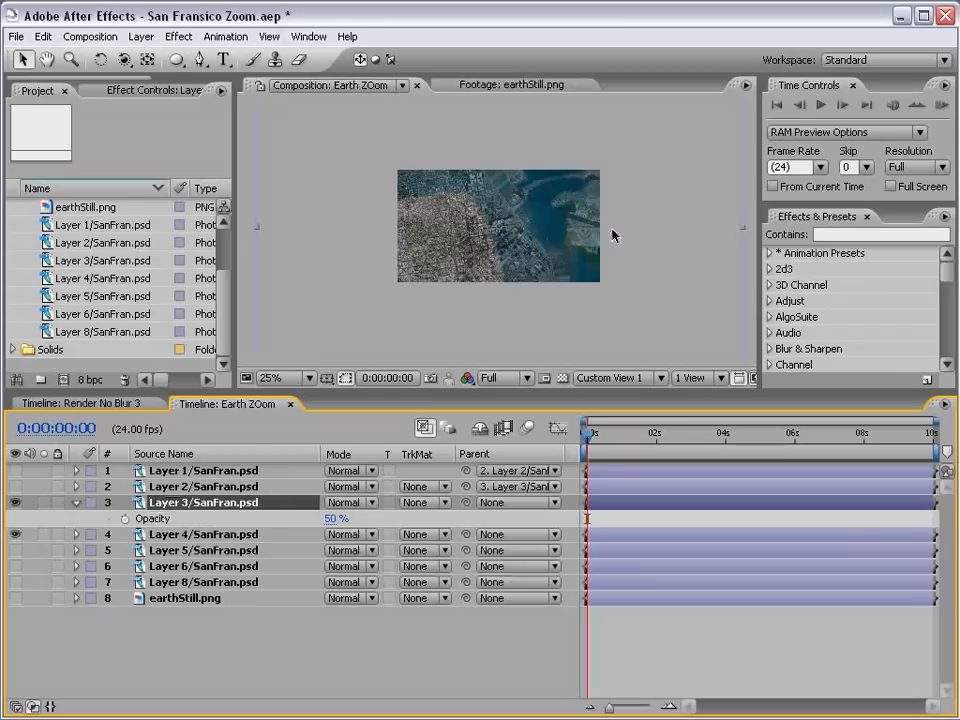
{"action": "key", "text": "comma"}
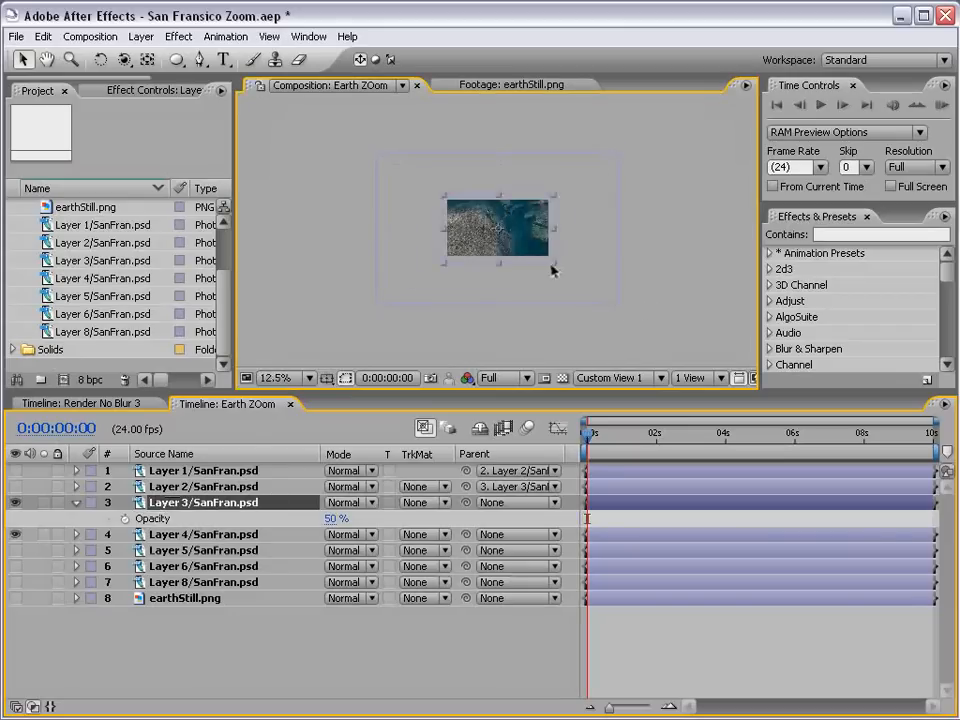
{"action": "key", "text": "period"}
{"action": "key", "text": "period"}
{"action": "key", "text": "grave"}
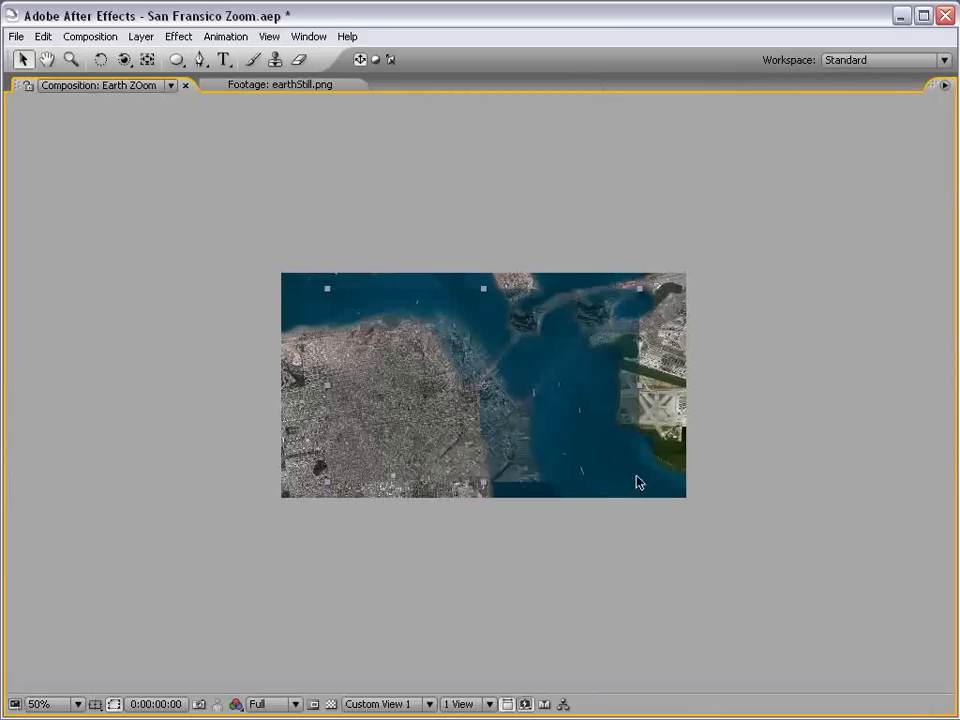
{"action": "left_click_drag", "start_coordinate": [641, 487], "coordinate": [510, 407]}
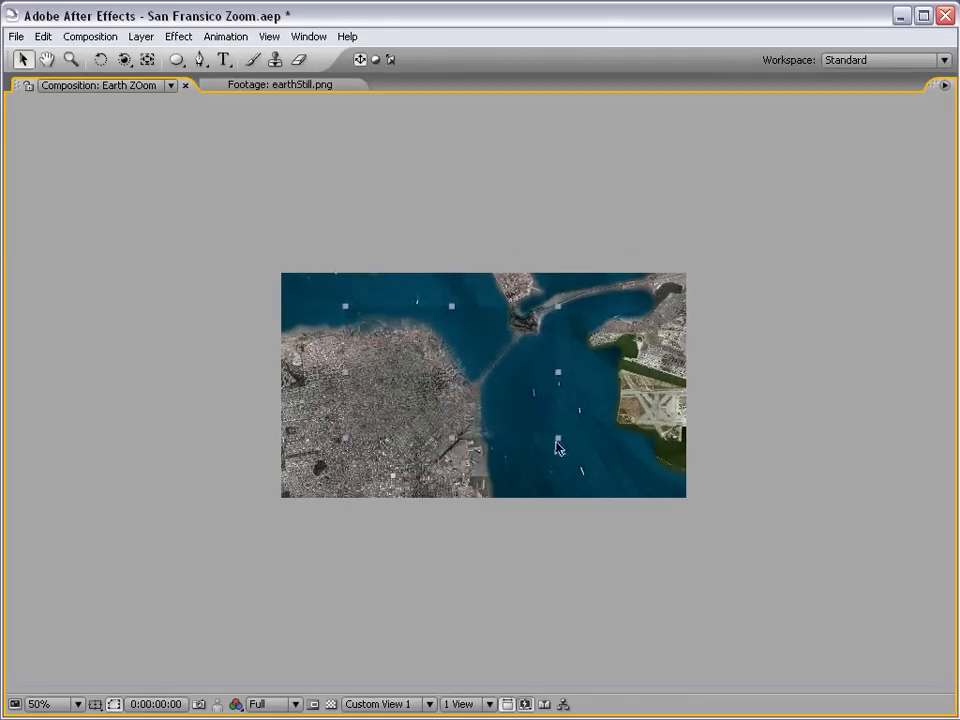
Fine-tune Layer 3's scale and position until its bridge, island and piers line up with Layer 4.
{"action": "key", "text": "period"}
{"action": "mouse_move", "coordinate": [641, 487]}
{"action": "left_mouse_down"}
{"action": "mouse_move", "coordinate": [648, 491]}
{"action": "mouse_move", "coordinate": [639, 485]}
{"action": "left_mouse_up"}
{"action": "left_click_drag", "start_coordinate": [557, 378], "coordinate": [563, 380]}
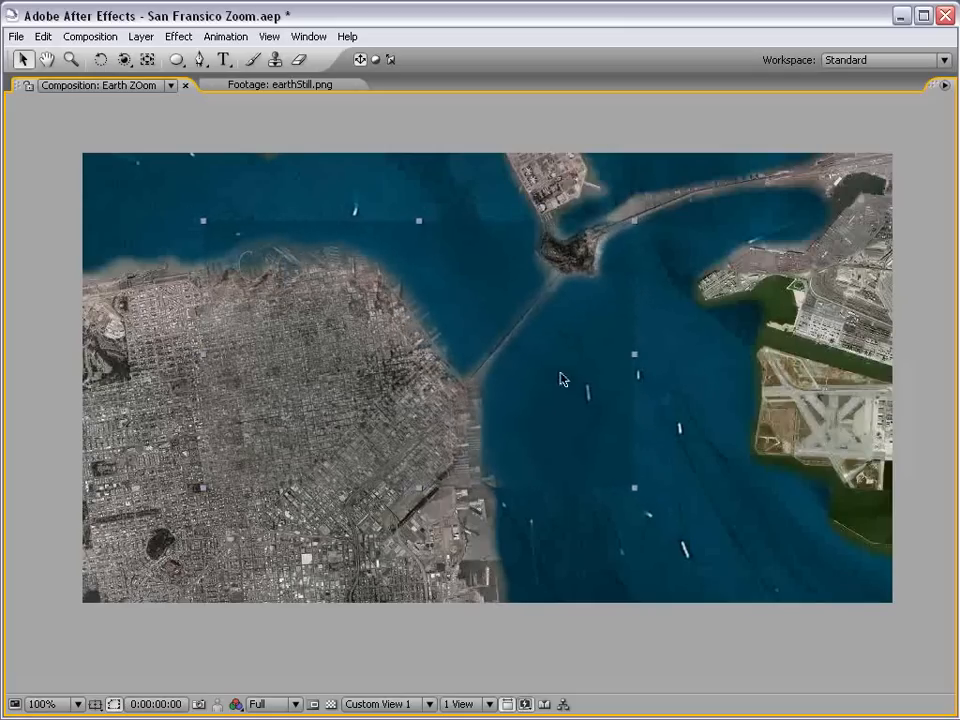
{"action": "left_click_drag", "start_coordinate": [633, 486], "coordinate": [662, 506]}
{"action": "left_click_drag", "start_coordinate": [571, 339], "coordinate": [553, 348]}
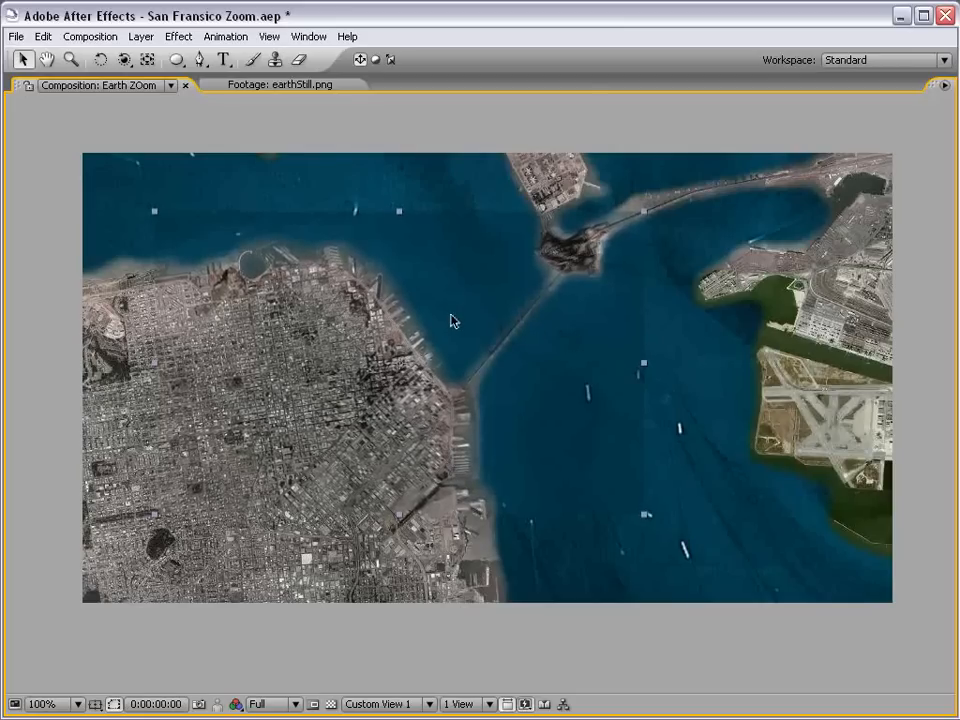
Parent Layer 3 to Layer 4, and show Layer 5 in place of Layer 3.
{"action": "key", "text": "grave"}
{"action": "left_click", "coordinate": [203, 506]}
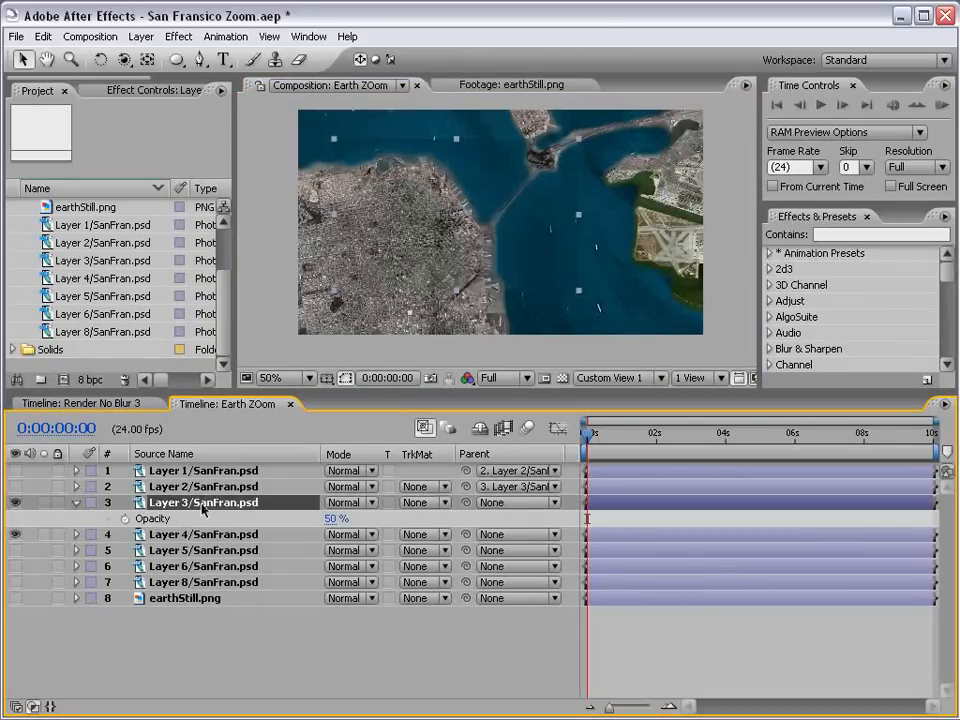
{"action": "left_click_drag", "start_coordinate": [468, 503], "coordinate": [190, 536]}
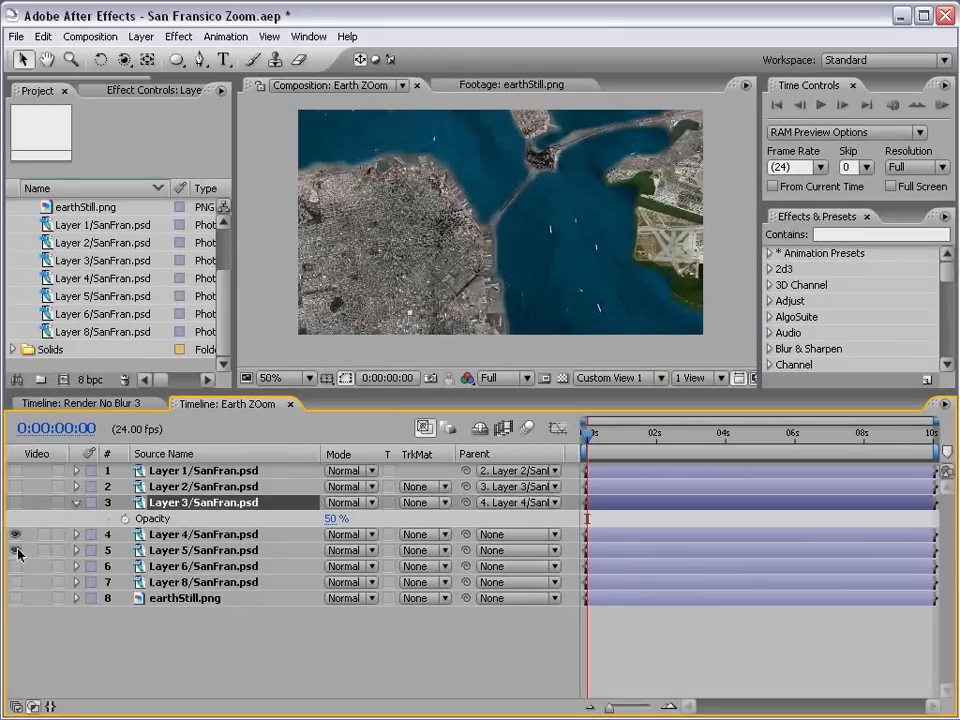
Set Layer 4's opacity to 50% and collapse Layer 3's properties.
{"action": "left_click", "coordinate": [196, 537]}
{"action": "key", "text": "t"}
{"action": "left_click", "coordinate": [330, 550]}
{"action": "key", "text": "Return"}
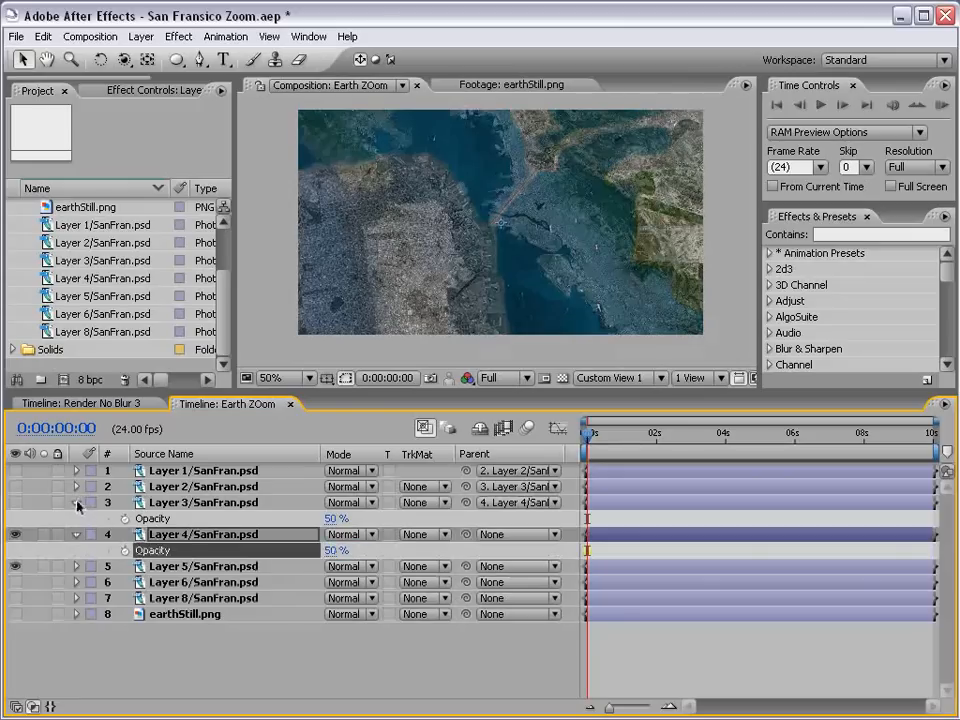
{"action": "left_click", "coordinate": [76, 502]}
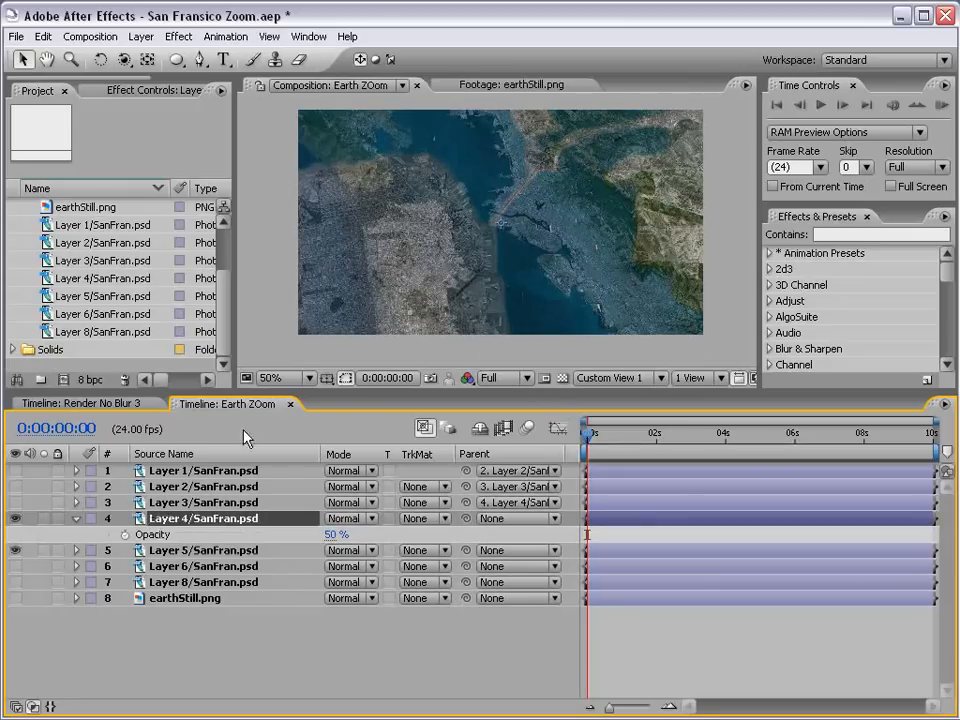
Scale Layer 4 down proportionally and move it over the matching San Francisco area of Layer 5.
{"action": "scroll", "coordinate": [450, 296], "scroll_direction": "down", "scroll_amount": 2}
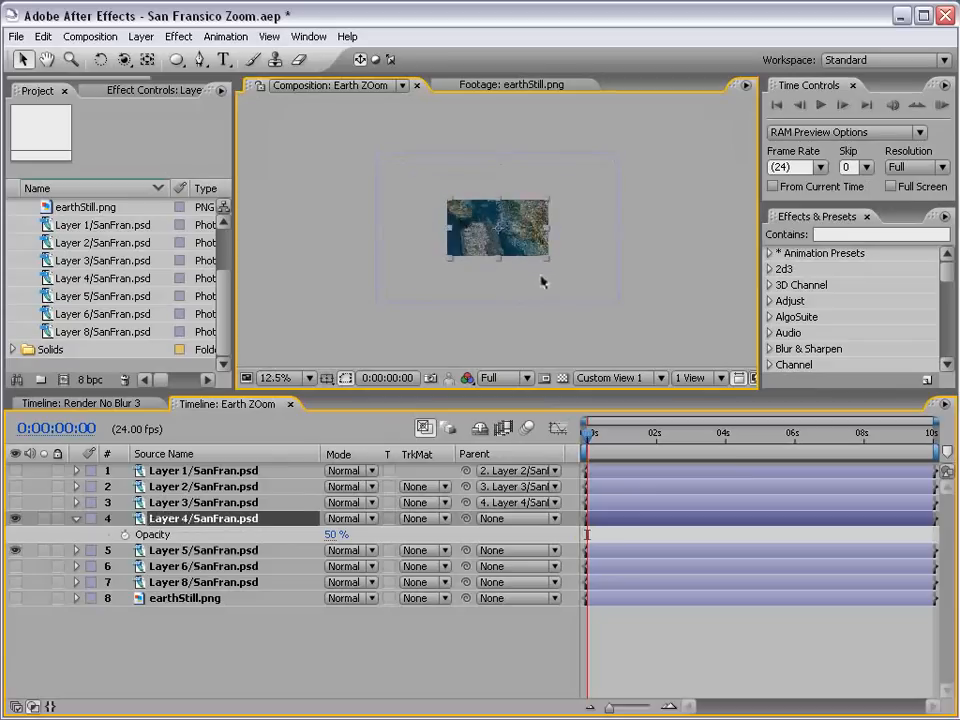
{"action": "scroll", "coordinate": [545, 282], "scroll_direction": "up", "scroll_amount": 2}
{"action": "left_click_drag", "start_coordinate": [613, 291], "coordinate": [625, 304]}
{"action": "left_click_drag", "start_coordinate": [543, 239], "coordinate": [498, 235]}
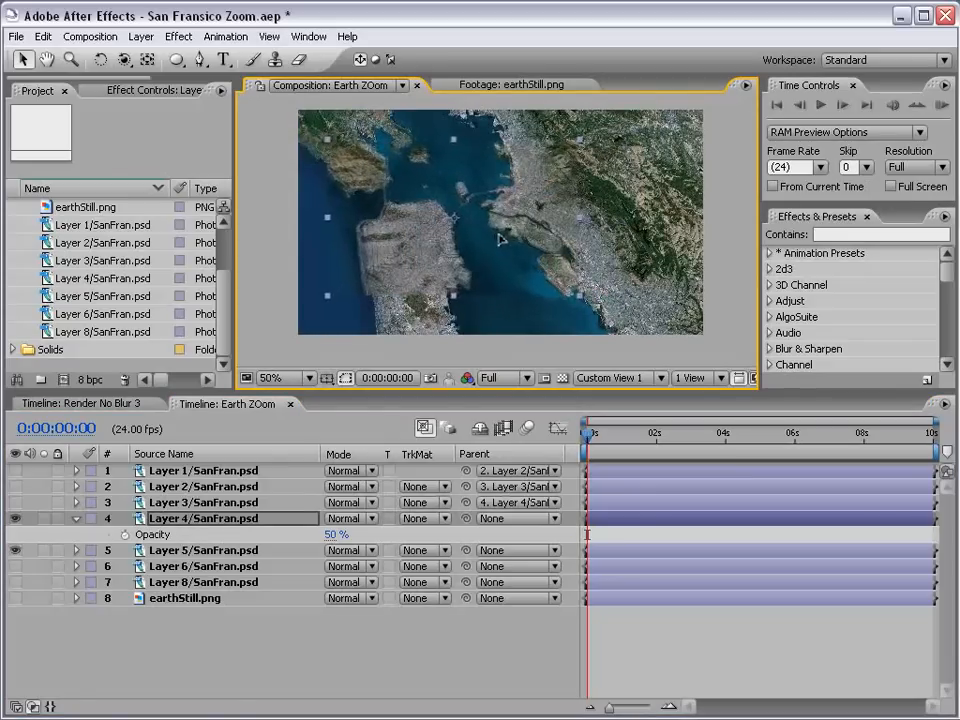
Adjust Layer 4's scale and nudge its position in the enlarged composition view to match Layer 5's coastline.
{"action": "scroll", "coordinate": [498, 240], "scroll_direction": "up", "scroll_amount": 1}
{"action": "key", "text": "grave"}
{"action": "key", "text": "F2"}
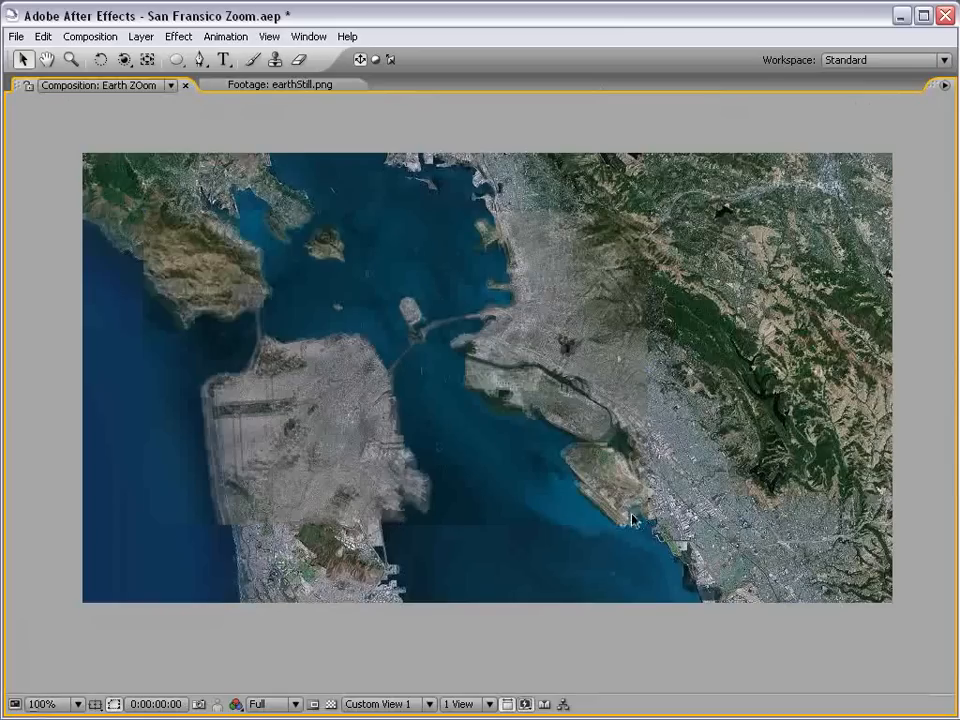
{"action": "left_click", "coordinate": [575, 468]}
{"action": "left_click_drag", "start_coordinate": [650, 528], "coordinate": [641, 524]}
{"action": "key", "text": "Up"}
{"action": "key", "text": "Up"}
{"action": "key", "text": "Right"}
{"action": "key", "text": "Right"}
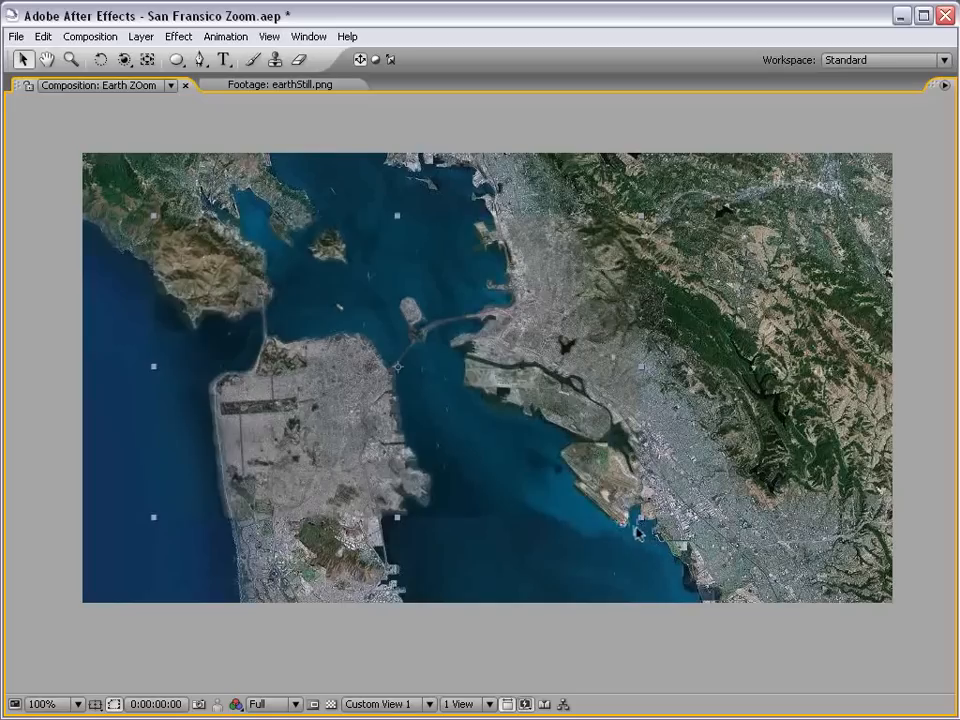
Refine Layer 4's size and horizontal position until the peninsula and bay shoreline coincide with Layer 5.
{"action": "mouse_move", "coordinate": [640, 518]}
{"action": "left_mouse_down"}
{"action": "mouse_move", "coordinate": [630, 513]}
{"action": "mouse_move", "coordinate": [646, 522]}
{"action": "mouse_move", "coordinate": [637, 517]}
{"action": "left_mouse_up"}
{"action": "key", "text": "shift+Left"}
{"action": "key", "text": "Right"}
{"action": "key", "text": "Right"}
{"action": "key", "text": "Right"}
{"action": "key", "text": "Right"}
{"action": "key", "text": "Right"}
{"action": "key", "text": "Right"}
{"action": "key", "text": "Right"}
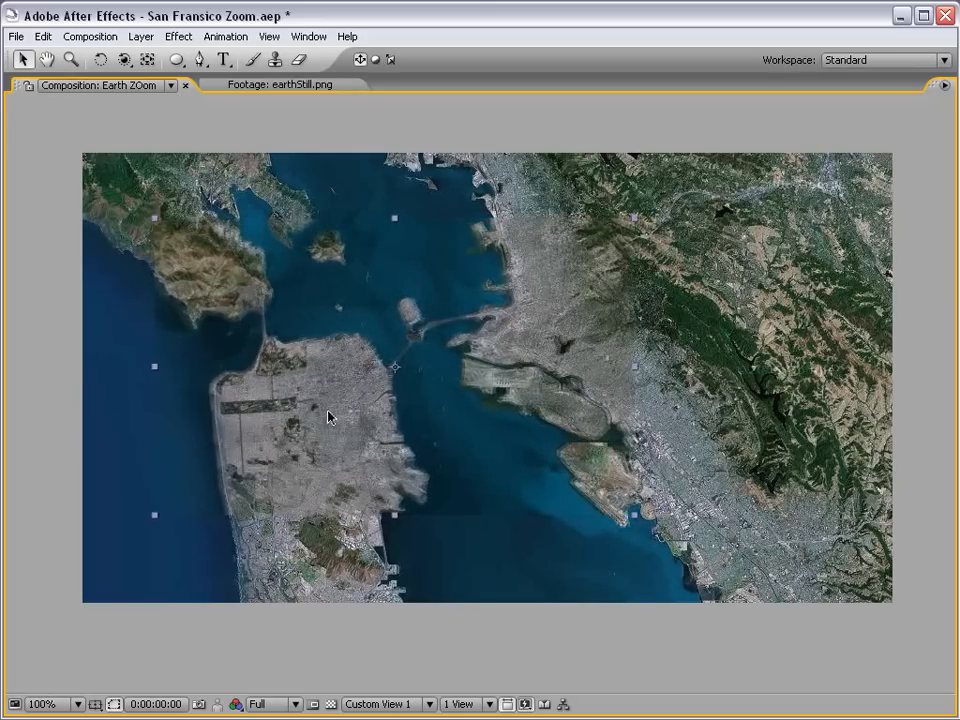
{"action": "left_click_drag", "start_coordinate": [634, 515], "coordinate": [643, 522]}
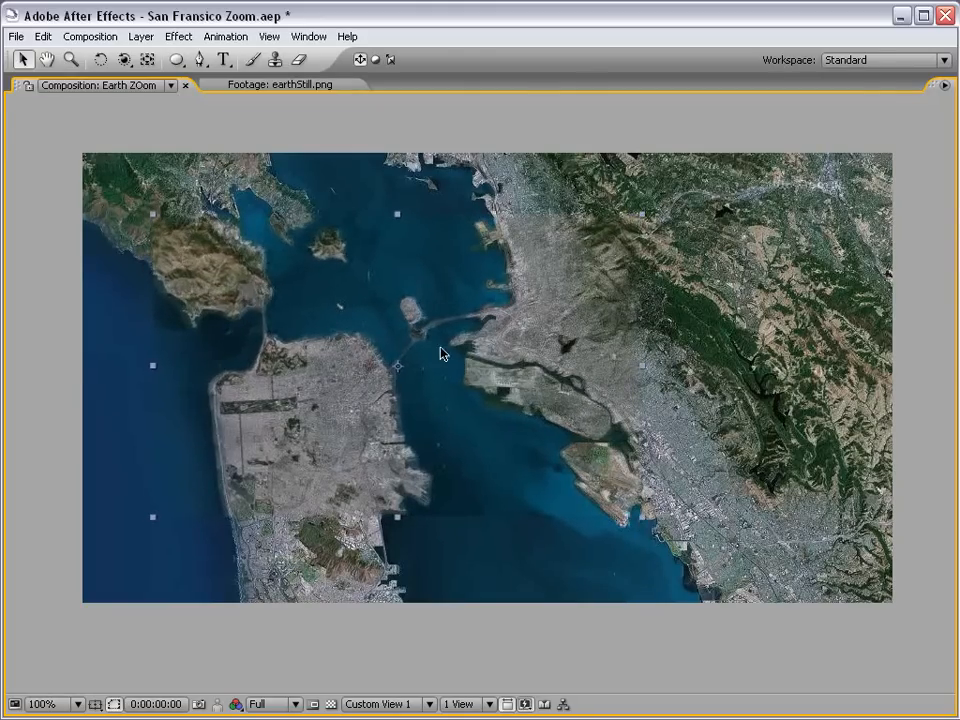
Restore the full workspace, parent Layer 4 to Layer 5, and hide Layer 4.
{"action": "key", "text": "grave"}
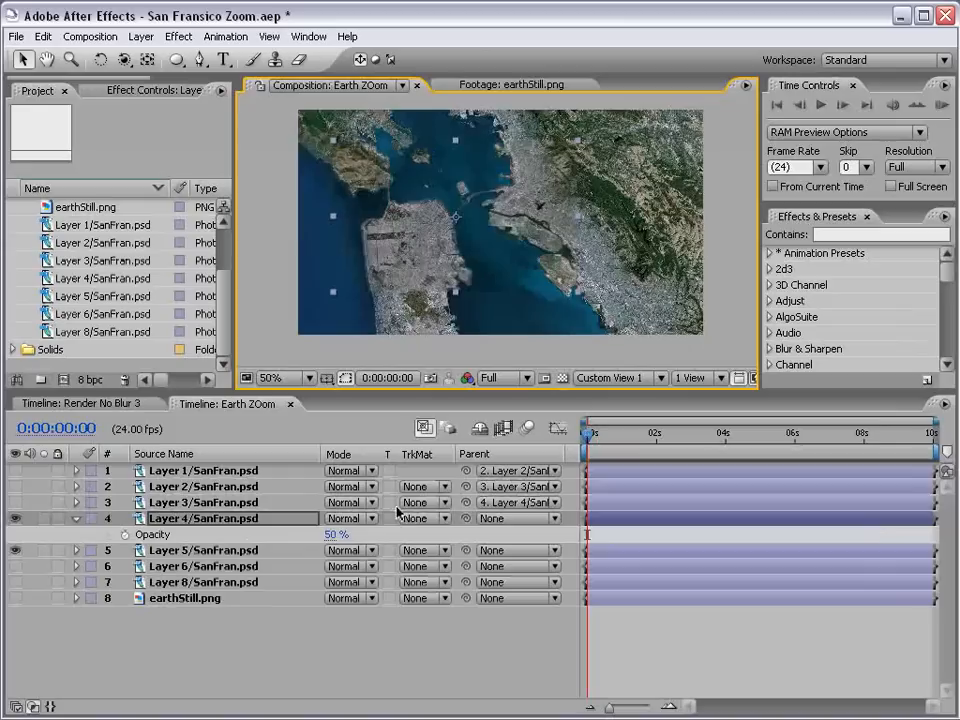
{"action": "left_click_drag", "start_coordinate": [465, 518], "coordinate": [205, 551]}
{"action": "left_click", "coordinate": [14, 518]}
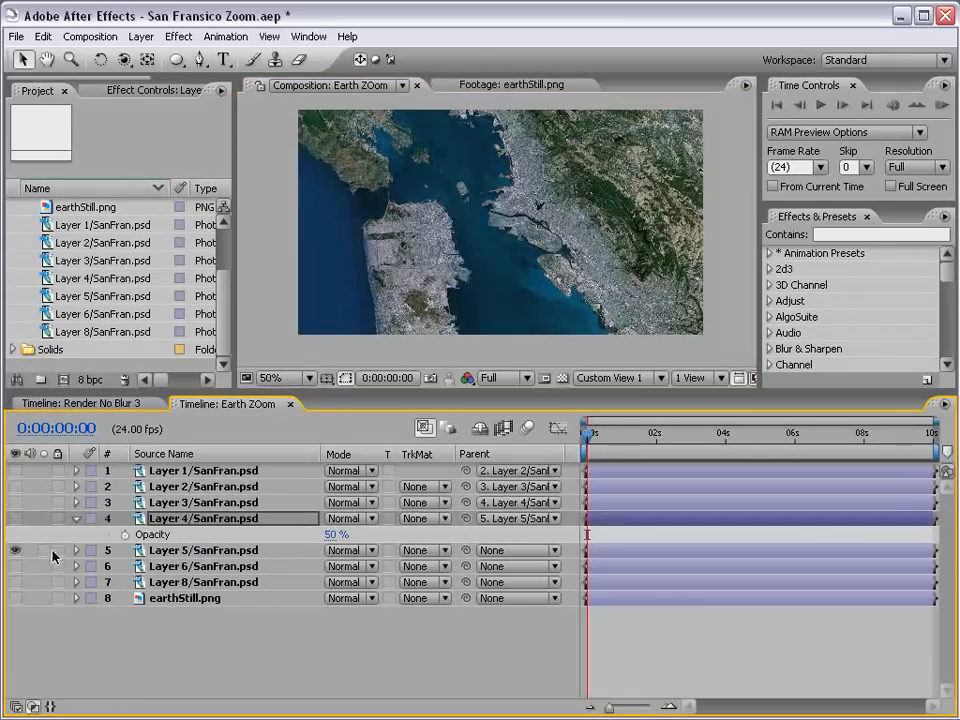
Show Layer 6 and set Layer 5's opacity to 50%.
{"action": "left_click", "coordinate": [168, 553]}
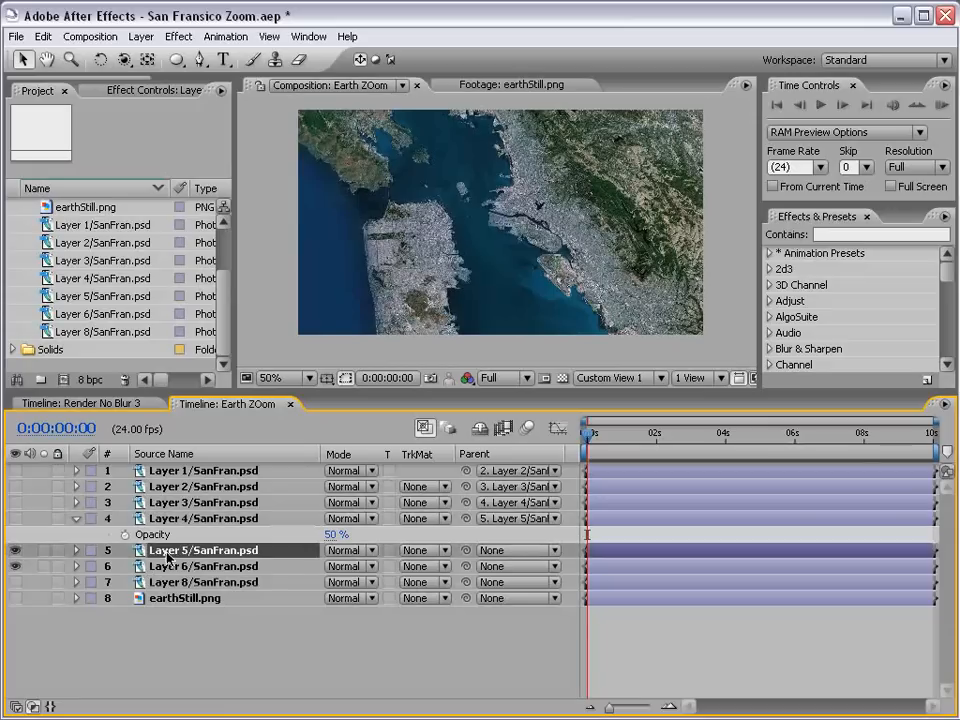
{"action": "key", "text": "t"}
{"action": "left_click", "coordinate": [334, 566]}
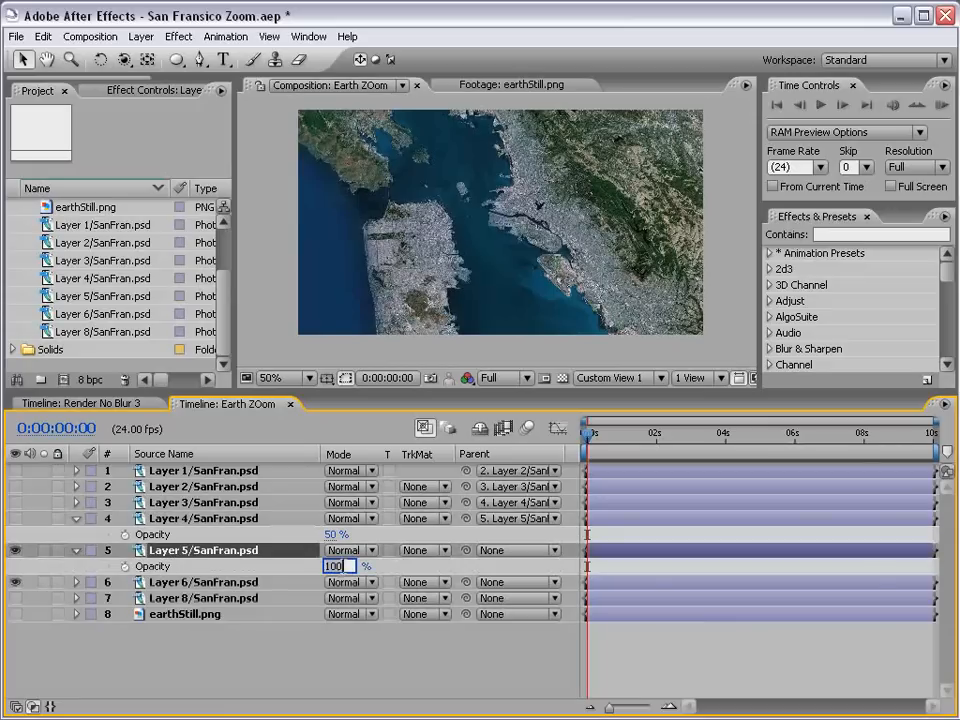
{"action": "type", "text": "50"}
{"action": "key", "text": "Return"}
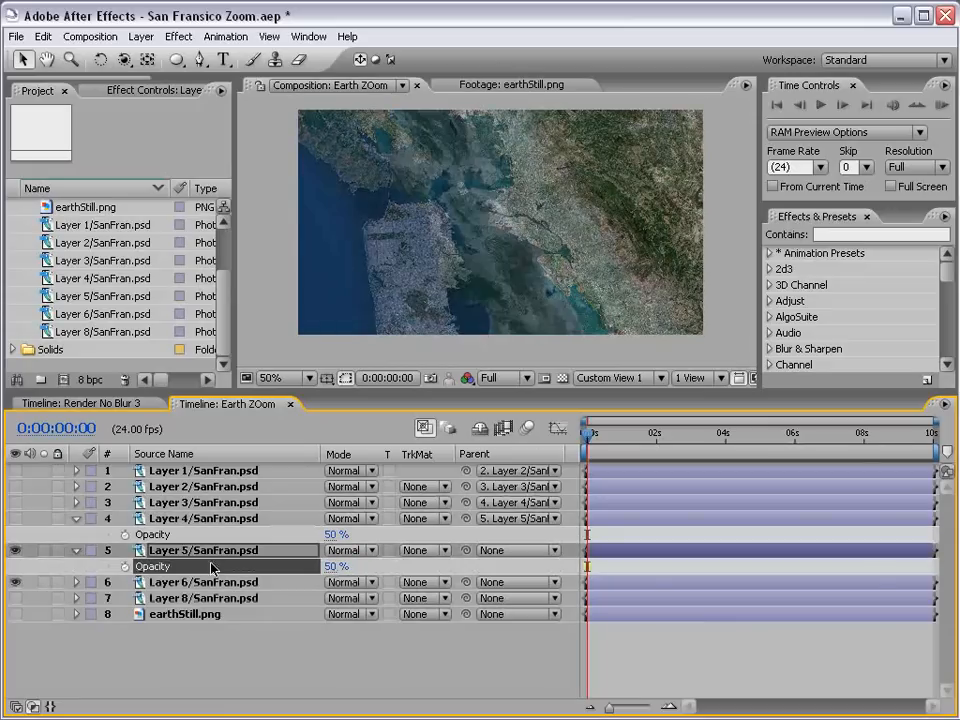
Scale Layer 5 down proportionally and move it over the San Francisco Bay in Layer 6.
{"action": "scroll", "coordinate": [315, 204], "scroll_direction": "down", "scroll_amount": 1}
{"action": "scroll", "coordinate": [597, 305], "scroll_direction": "down", "scroll_amount": 1}
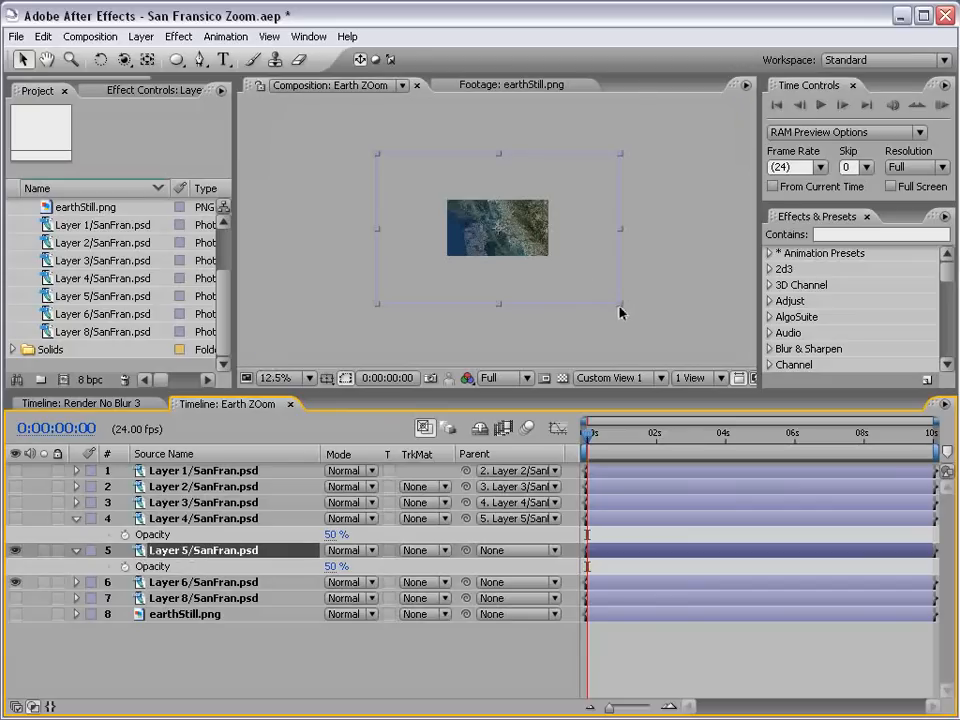
{"action": "key", "text": "grave"}
{"action": "scroll", "coordinate": [516, 318], "scroll_direction": "up", "scroll_amount": 2}
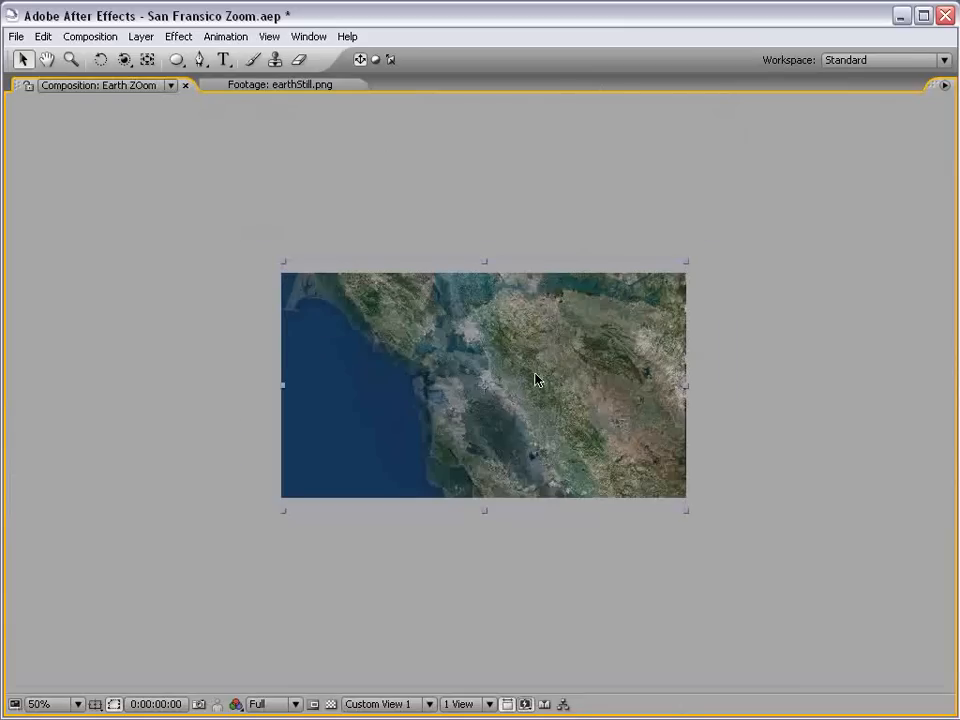
{"action": "scroll", "coordinate": [691, 517], "scroll_direction": "up", "scroll_amount": 1}
{"action": "left_click_drag", "start_coordinate": [893, 629], "coordinate": [636, 484]}
{"action": "left_click_drag", "start_coordinate": [565, 421], "coordinate": [470, 398]}
{"action": "scroll", "coordinate": [389, 376], "scroll_direction": "up", "scroll_amount": 1}
{"action": "scroll", "coordinate": [389, 376], "scroll_direction": "down", "scroll_amount": 1}
Parent Layer 5 to Layer 6, and show Layer 8 in place of Layer 5.
{"action": "key", "text": "grave"}
{"action": "scroll", "coordinate": [465, 270], "scroll_direction": "down", "scroll_amount": 1}
{"action": "left_click_drag", "start_coordinate": [466, 222], "coordinate": [481, 229]}
{"action": "left_click_drag", "start_coordinate": [466, 556], "coordinate": [178, 583]}
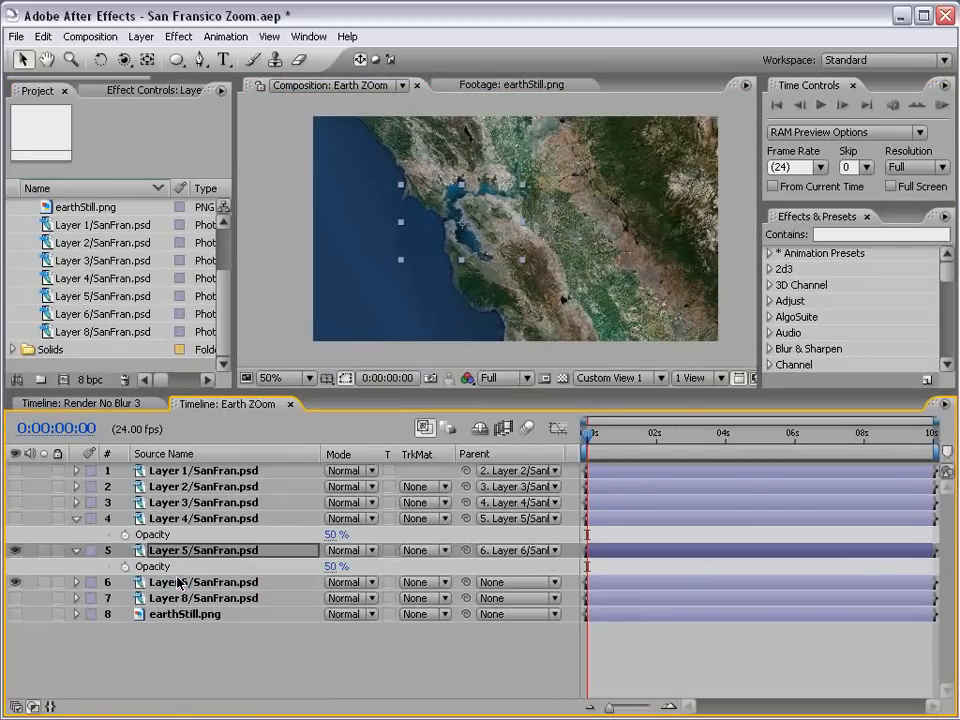
{"action": "left_click", "coordinate": [15, 550]}
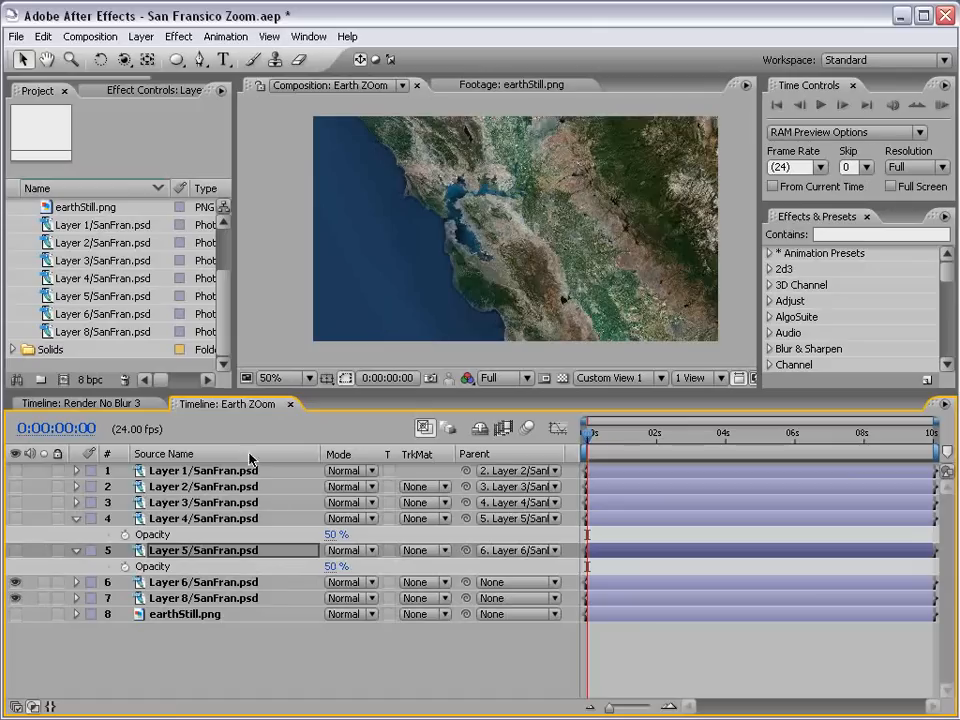
Scale Layer 6 down proportionally and place it roughly over the California coast in Layer 8.
{"action": "left_click", "coordinate": [179, 586]}
{"action": "scroll", "coordinate": [503, 268], "scroll_direction": "down", "scroll_amount": 3}
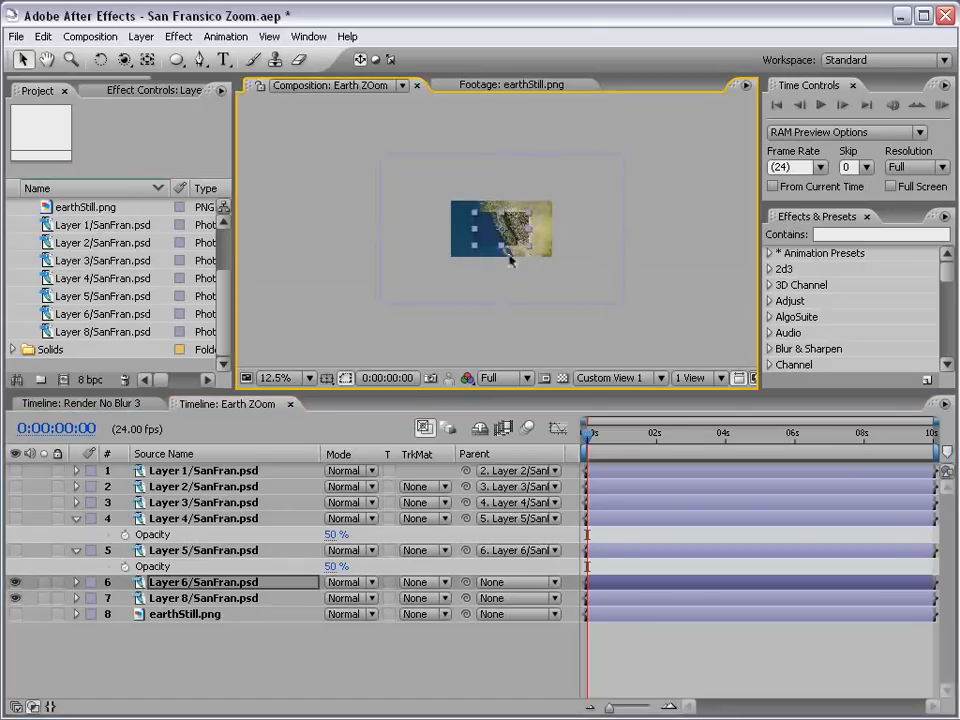
{"action": "scroll", "coordinate": [520, 258], "scroll_direction": "up", "scroll_amount": 4}
{"action": "left_click_drag", "start_coordinate": [553, 240], "coordinate": [536, 240]}
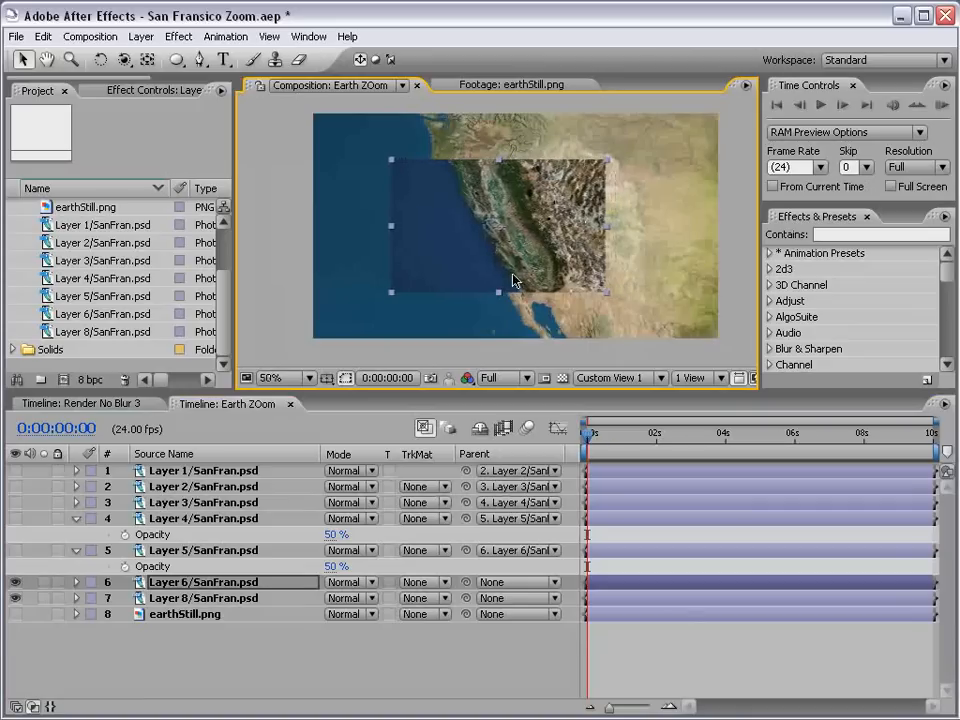
Set Layer 6's opacity to 50%.
{"action": "key", "text": "t"}
{"action": "left_click", "coordinate": [335, 597]}
{"action": "type", "text": "50"}
{"action": "key", "text": "Return"}
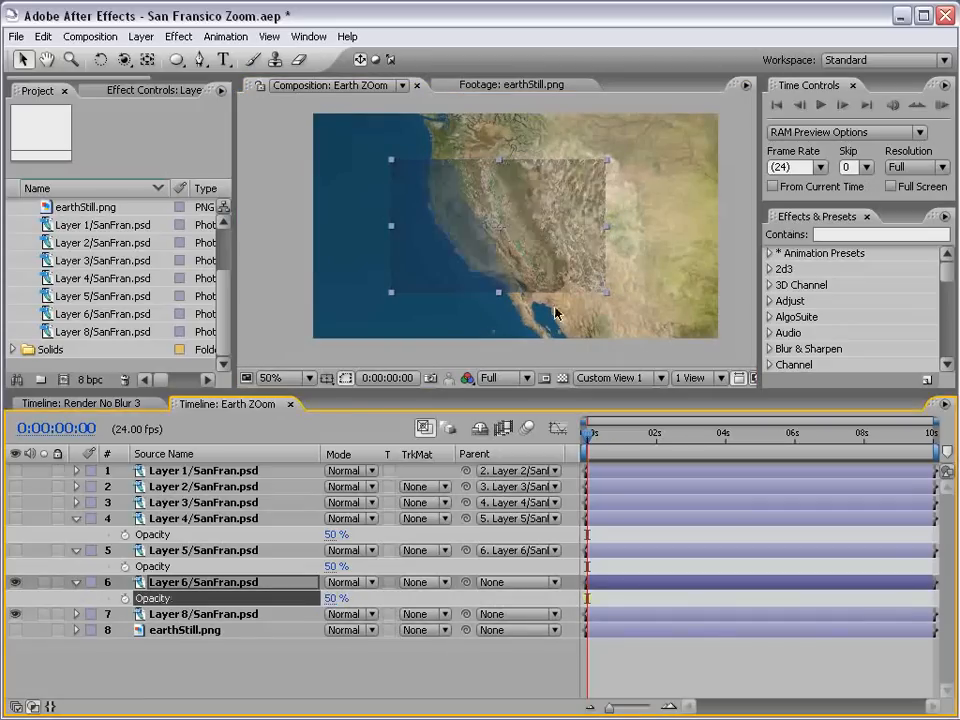
Move Layer 6 in close-up so its bay and coastline overlap those of Layer 8.
{"action": "scroll", "coordinate": [540, 315], "scroll_direction": "up", "scroll_amount": 2}
{"action": "left_click_drag", "start_coordinate": [485, 291], "coordinate": [471, 306]}
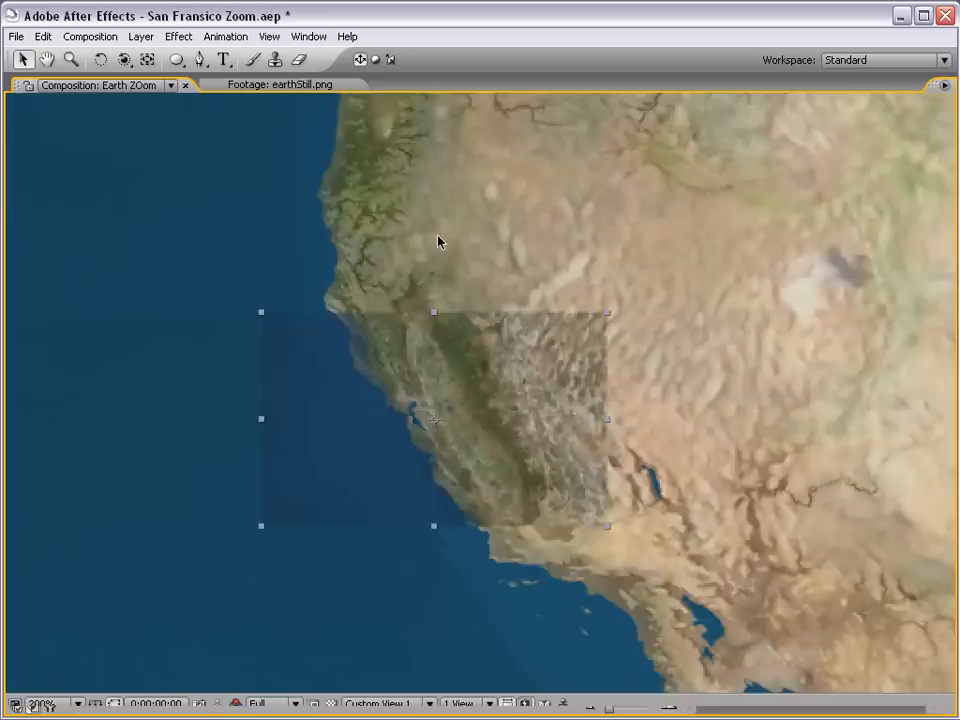
{"action": "scroll", "coordinate": [442, 262], "scroll_direction": "up", "scroll_amount": 1}
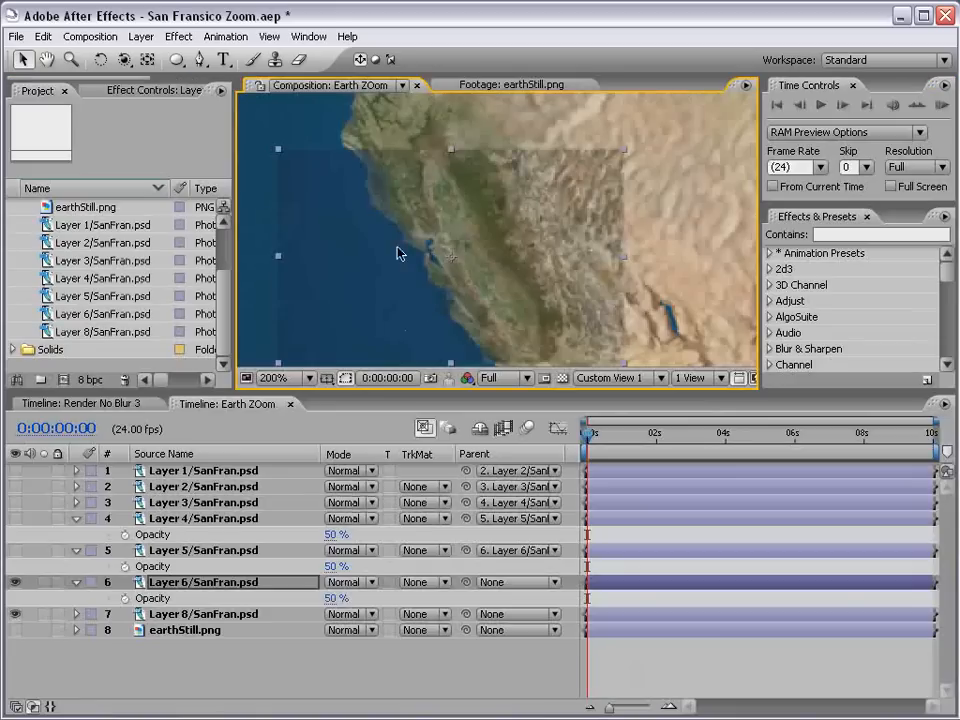
Try rotating Layer 6 slightly to match Layer 8's coastline, and undo the rotation.
{"action": "key", "text": "w"}
{"action": "mouse_move", "coordinate": [364, 204]}
{"action": "left_mouse_down"}
{"action": "mouse_move", "coordinate": [353, 210]}
{"action": "mouse_move", "coordinate": [356, 199]}
{"action": "left_mouse_up"}
{"action": "key", "text": "ctrl+z"}
{"action": "key", "text": "v"}
Rotate Layer 6 slightly counterclockwise and nudge it so its coastline and bay line up with Layer 8.
{"action": "scroll", "coordinate": [423, 277], "scroll_direction": "up", "scroll_amount": 1}
{"action": "left_click_drag", "start_coordinate": [510, 266], "coordinate": [463, 282]}
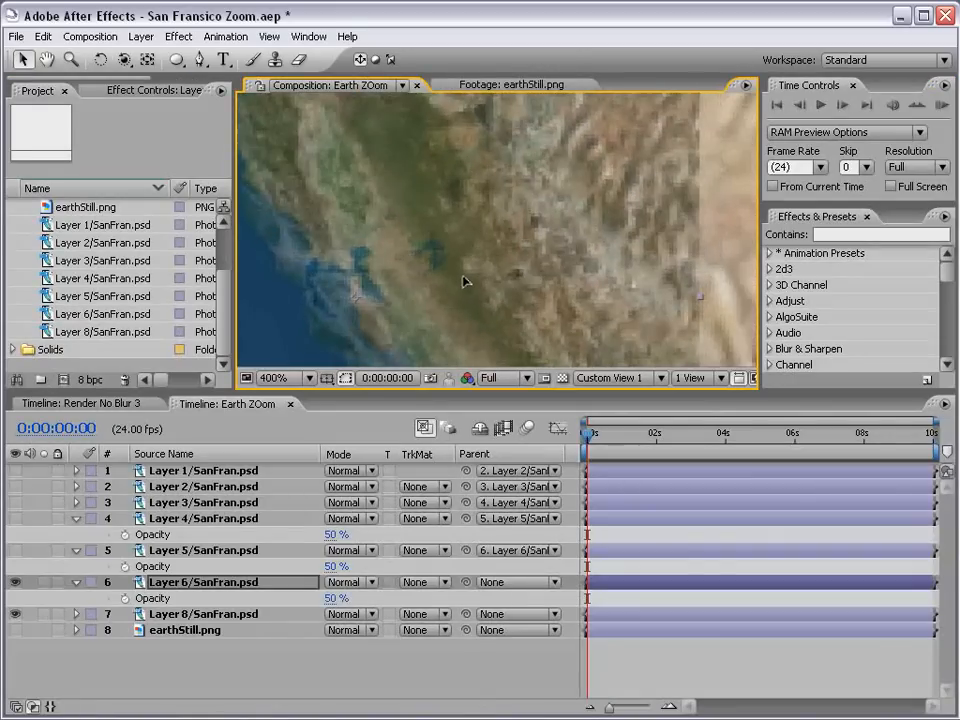
{"action": "scroll", "coordinate": [463, 282], "scroll_direction": "down", "scroll_amount": 1}
{"action": "scroll", "coordinate": [517, 294], "scroll_direction": "down", "scroll_amount": 1}
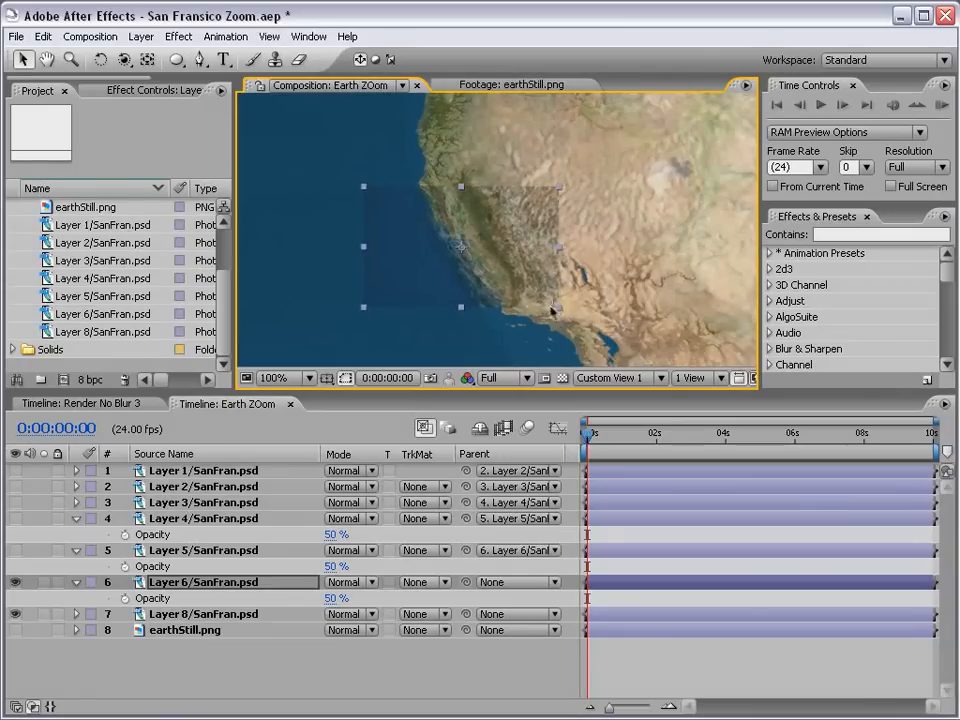
{"action": "scroll", "coordinate": [437, 298], "scroll_direction": "up", "scroll_amount": 1}
{"action": "left_click_drag", "start_coordinate": [421, 294], "coordinate": [448, 290]}
{"action": "key", "text": "w"}
{"action": "left_click_drag", "start_coordinate": [351, 211], "coordinate": [339, 221]}
{"action": "key", "text": "v"}
{"action": "left_click_drag", "start_coordinate": [506, 229], "coordinate": [508, 225]}
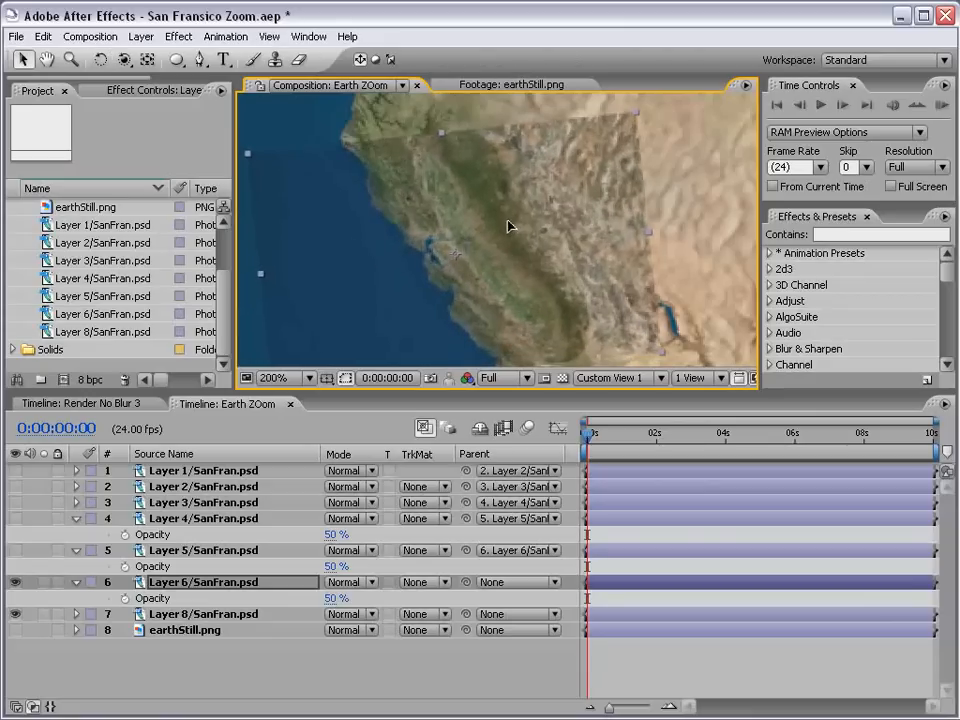
Collapse the opacity properties of Layers 4 to 6, parent Layer 6 to Layer 8, and hide Layer 6.
{"action": "left_click", "coordinate": [18, 582]}
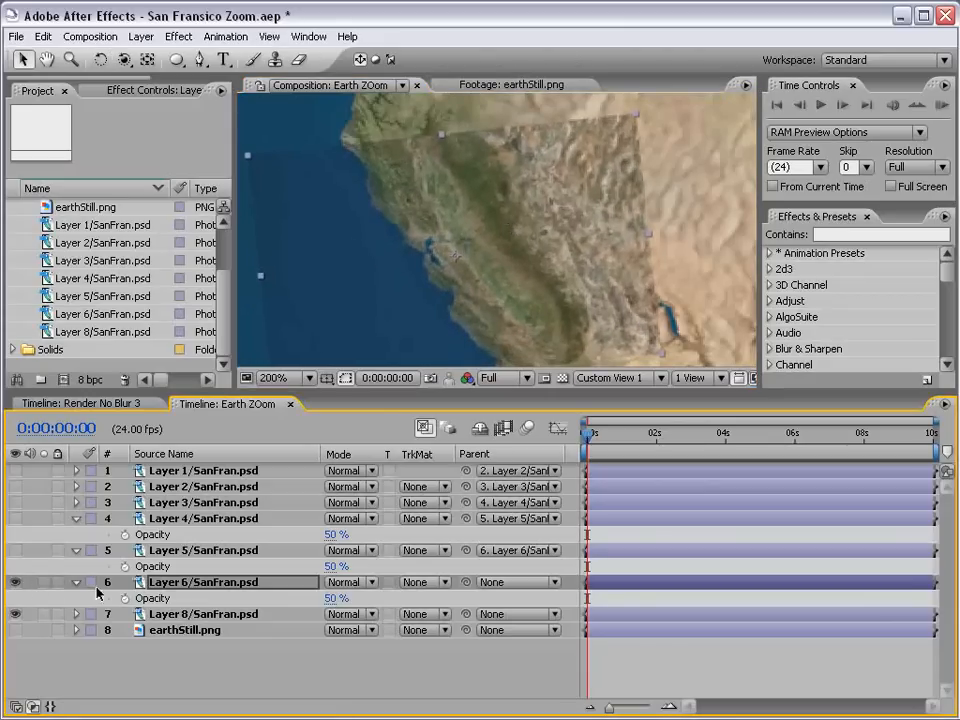
{"action": "left_click", "coordinate": [77, 550]}
{"action": "left_click", "coordinate": [77, 518]}
{"action": "left_click", "coordinate": [77, 550]}
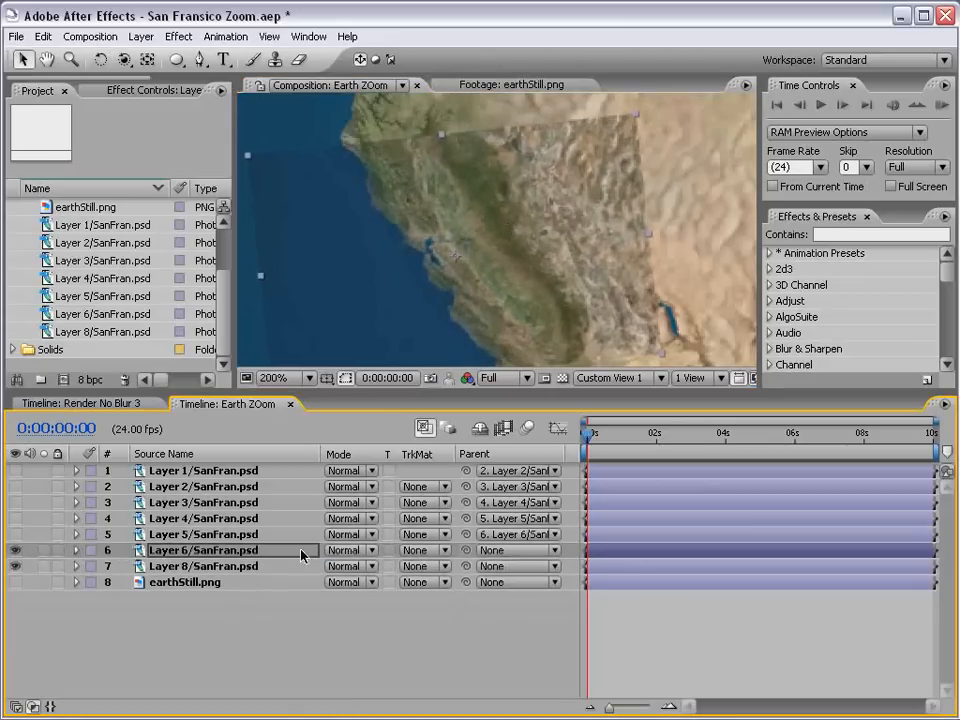
{"action": "left_click_drag", "start_coordinate": [466, 553], "coordinate": [150, 566]}
{"action": "left_click", "coordinate": [15, 551]}
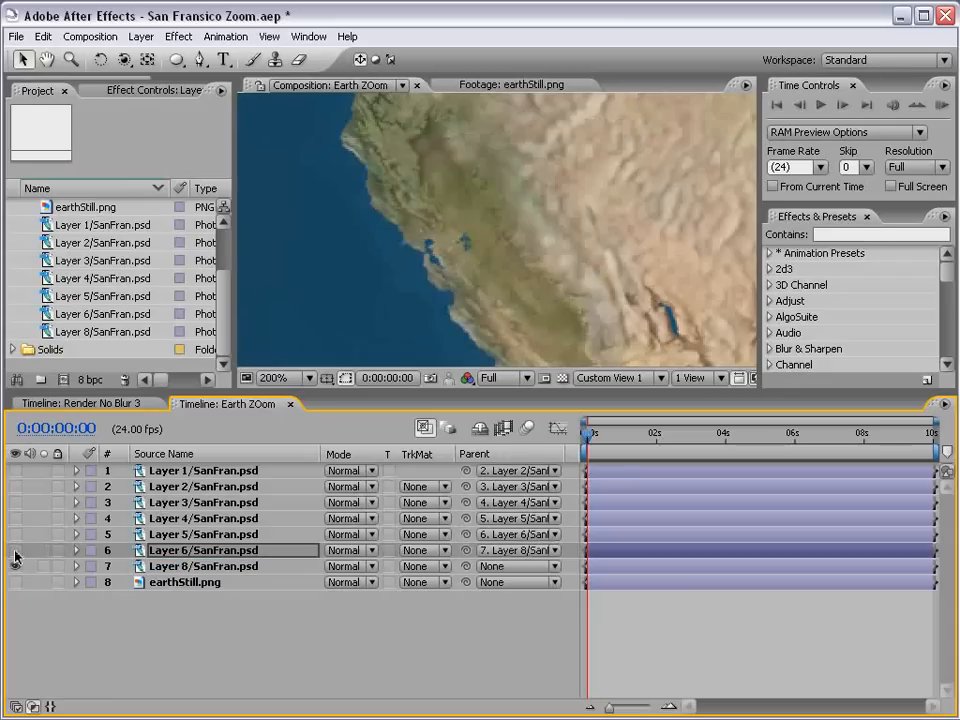
Show earthStill.png and scale Layer 8 down proportionally to roughly the size of the composition frame.
{"action": "scroll", "coordinate": [542, 184], "scroll_direction": "down", "scroll_amount": 3}
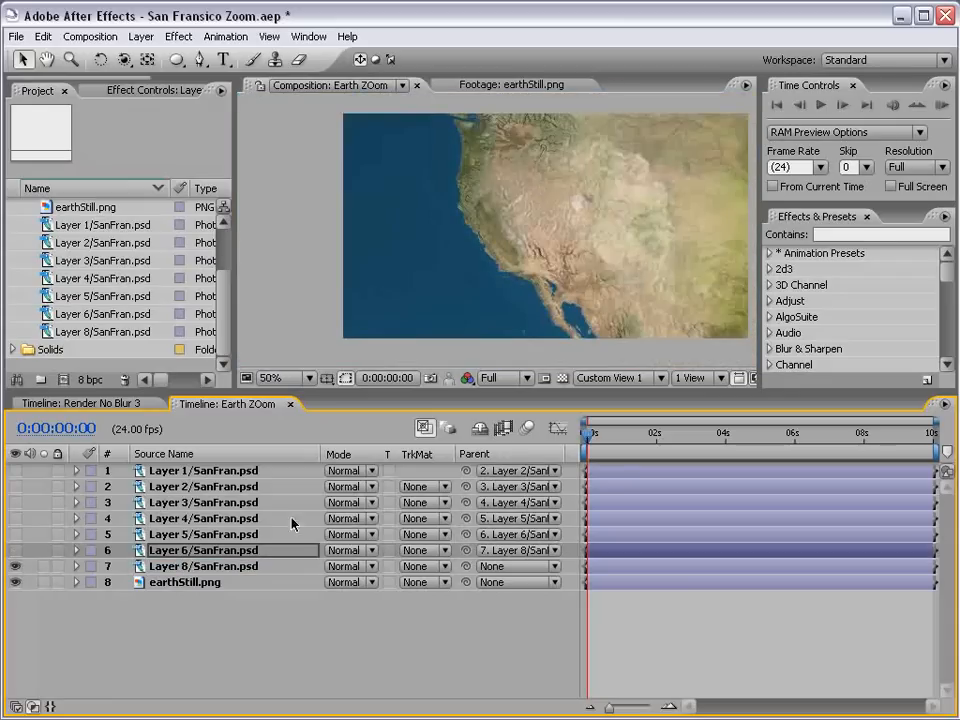
{"action": "left_click", "coordinate": [181, 565]}
{"action": "scroll", "coordinate": [441, 249], "scroll_direction": "down", "scroll_amount": 3}
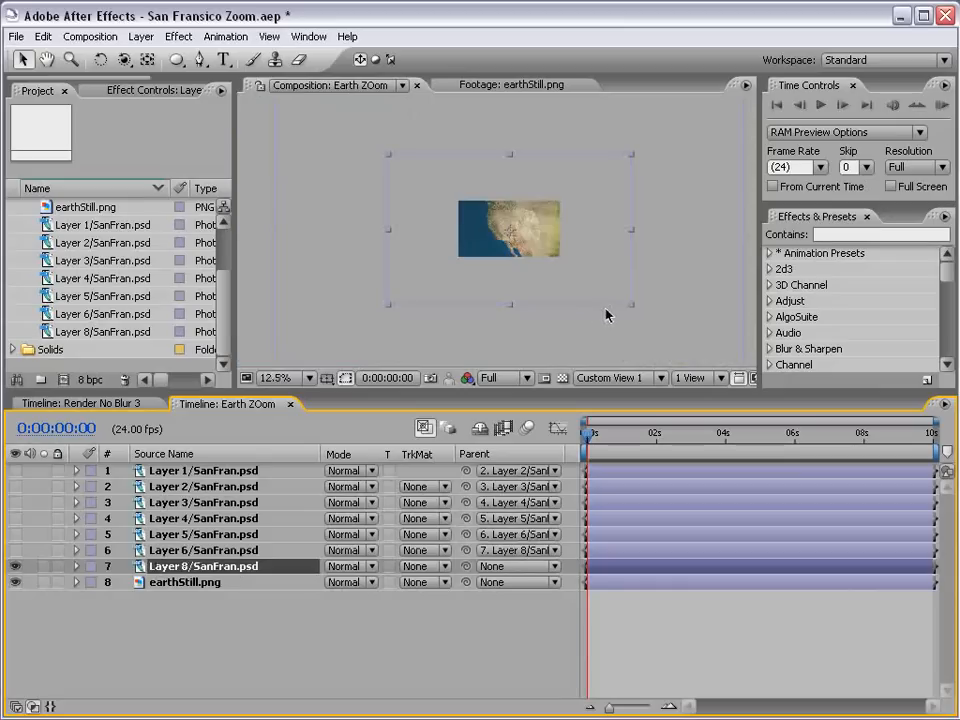
{"action": "left_click_drag", "start_coordinate": [632, 305], "coordinate": [555, 257]}
Set Layer 8's opacity to 50%.
{"action": "key", "text": "t"}
{"action": "left_click", "coordinate": [338, 582]}
{"action": "type", "text": "50"}
{"action": "key", "text": "Return"}
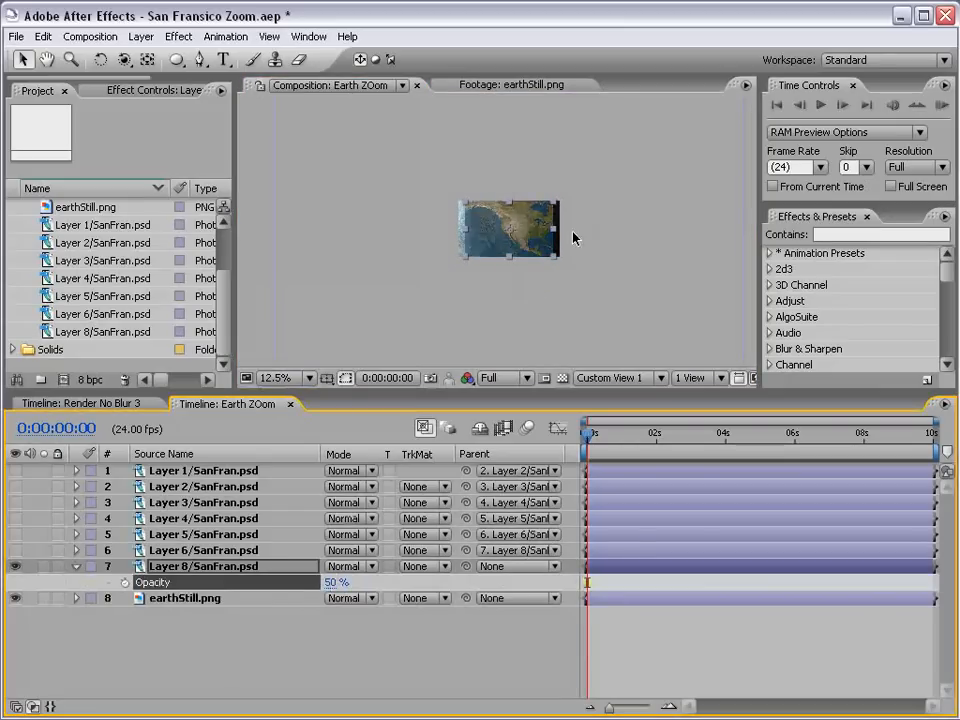
Move Layer 8 over North America in the Earth still and enlarge it to match the continent's size.
{"action": "scroll", "coordinate": [574, 238], "scroll_direction": "up", "scroll_amount": 3}
{"action": "left_click_drag", "start_coordinate": [600, 244], "coordinate": [510, 253]}
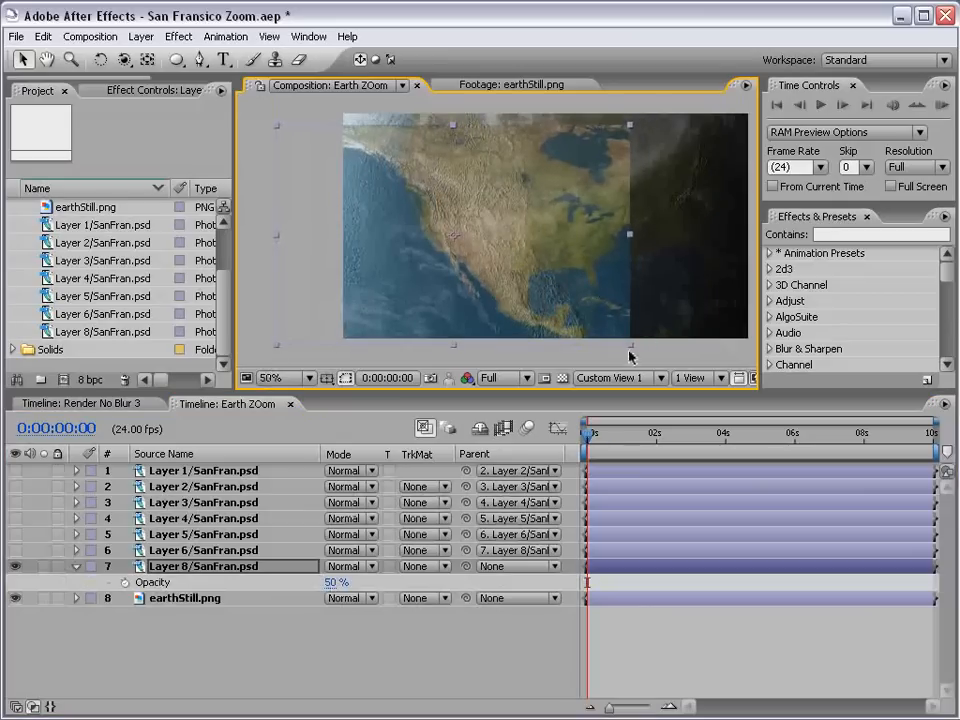
{"action": "left_click_drag", "start_coordinate": [630, 345], "coordinate": [797, 463]}
{"action": "left_click_drag", "start_coordinate": [564, 276], "coordinate": [520, 230]}
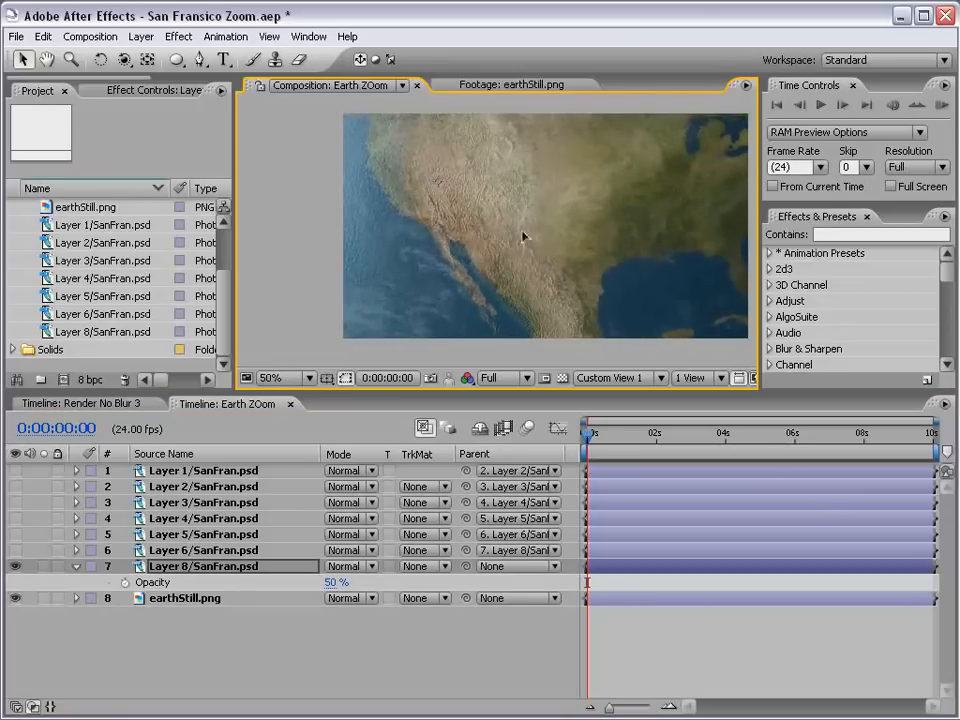
Fine-tune Layer 8's position and rotation in an enlarged preview so its west coast matches the Earth still.
{"action": "scroll", "coordinate": [470, 244], "scroll_direction": "down", "scroll_amount": 2}
{"action": "scroll", "coordinate": [461, 251], "scroll_direction": "down", "scroll_amount": 1}
{"action": "scroll", "coordinate": [463, 264], "scroll_direction": "up", "scroll_amount": 1}
{"action": "key", "text": "grave"}
{"action": "scroll", "coordinate": [462, 264], "scroll_direction": "up", "scroll_amount": 1}
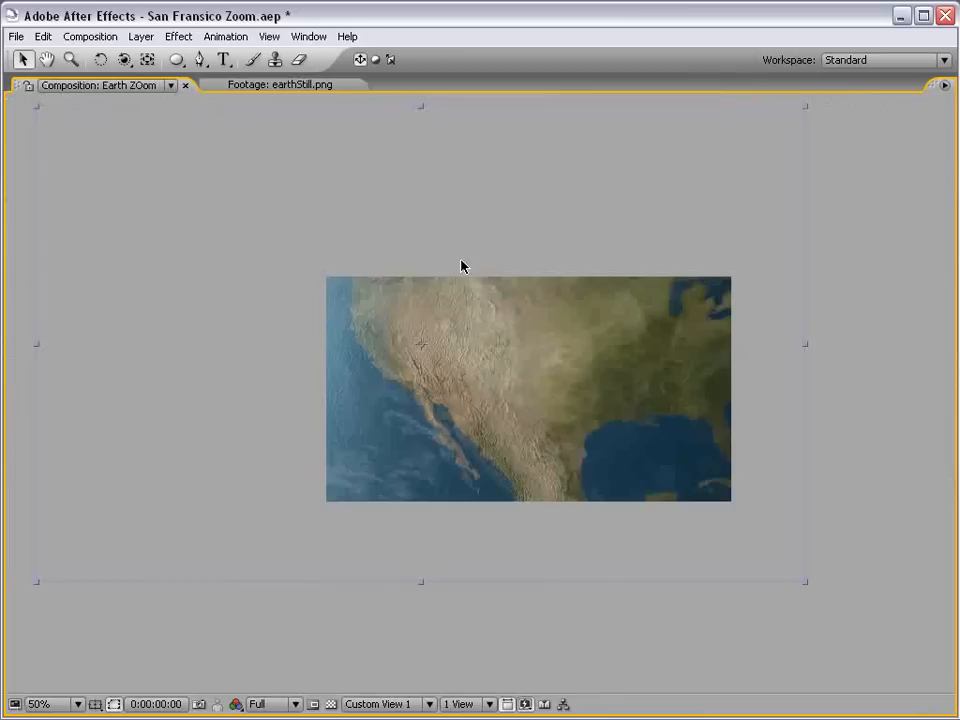
{"action": "mouse_move", "coordinate": [462, 354]}
{"action": "left_mouse_down"}
{"action": "mouse_move", "coordinate": [504, 347]}
{"action": "mouse_move", "coordinate": [455, 368]}
{"action": "left_mouse_up"}
{"action": "key", "text": "w"}
{"action": "left_click_drag", "start_coordinate": [651, 414], "coordinate": [490, 407]}
{"action": "key", "text": "grave"}
{"action": "key", "text": "v"}
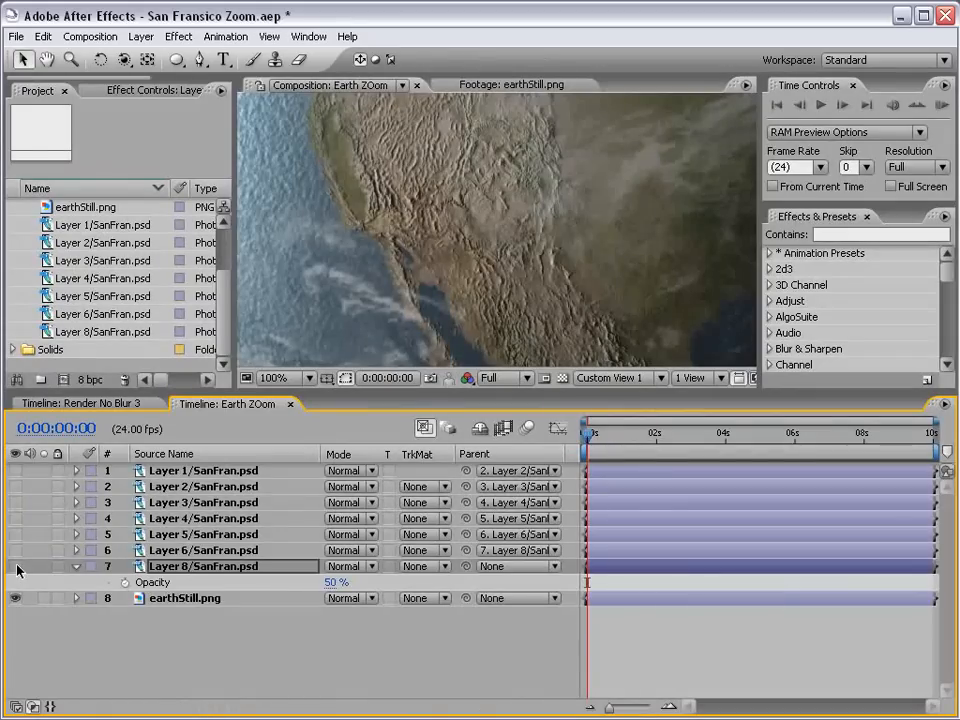
Parent Layer 8 to earthStill.png and make all the San Francisco layers visible.
{"action": "left_click", "coordinate": [15, 566]}
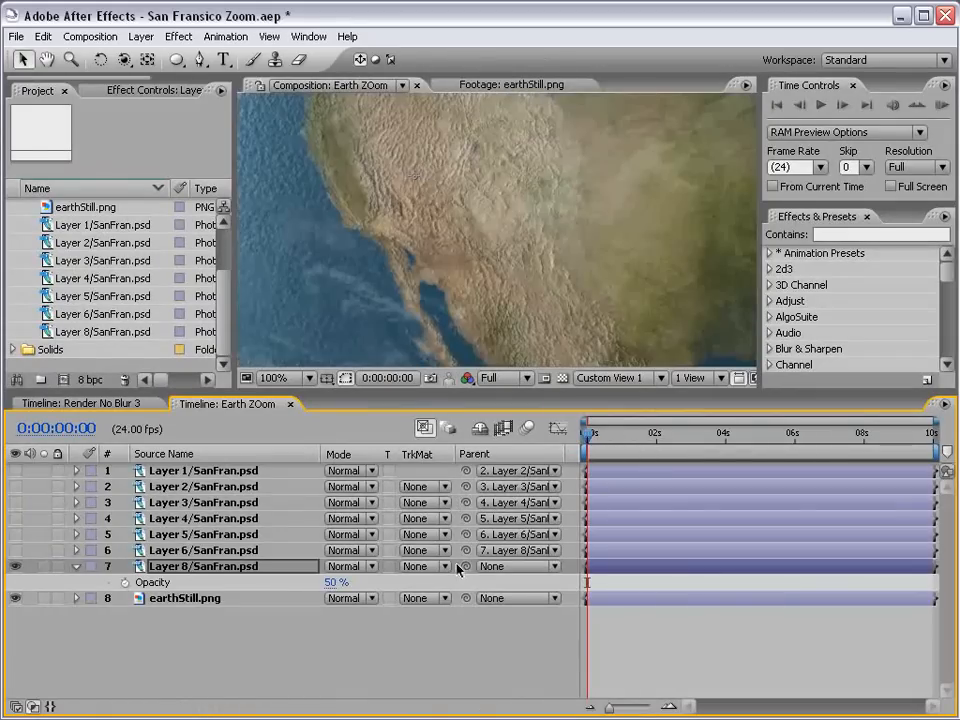
{"action": "left_click_drag", "start_coordinate": [466, 568], "coordinate": [185, 600]}
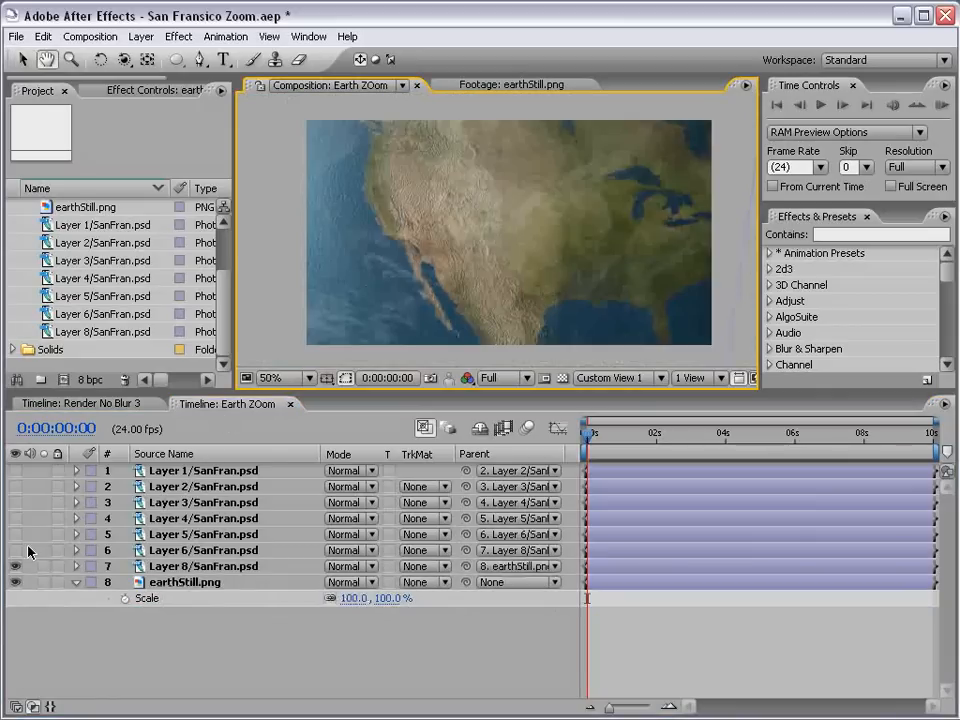
{"action": "left_click_drag", "start_coordinate": [15, 566], "coordinate": [16, 472]}
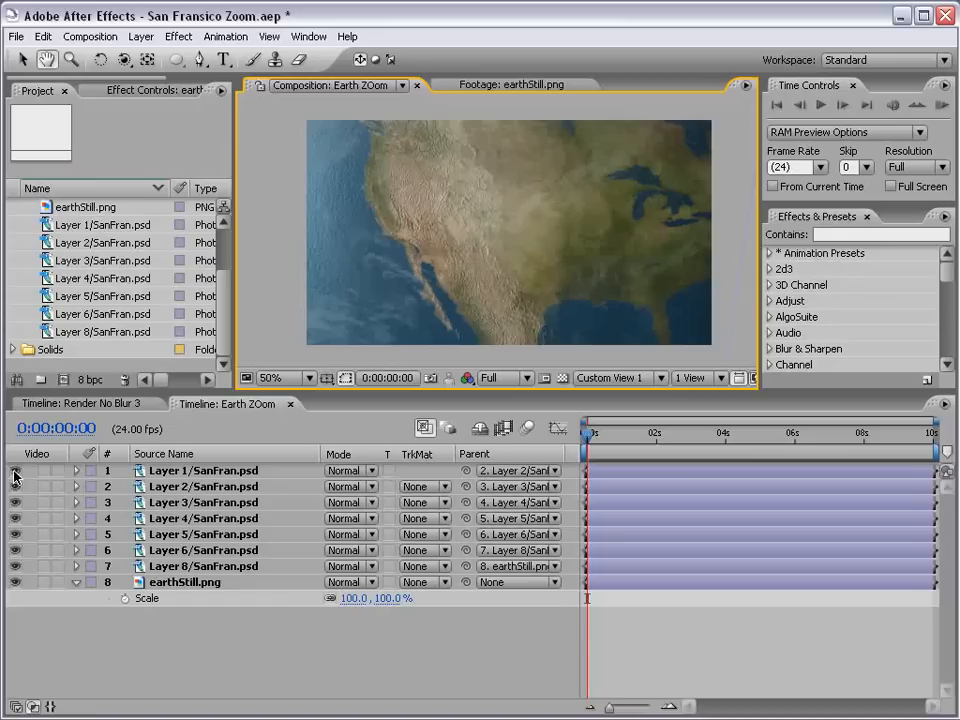
Set the opacity of all eight layers to 100% at once.
{"action": "left_click", "coordinate": [197, 476]}
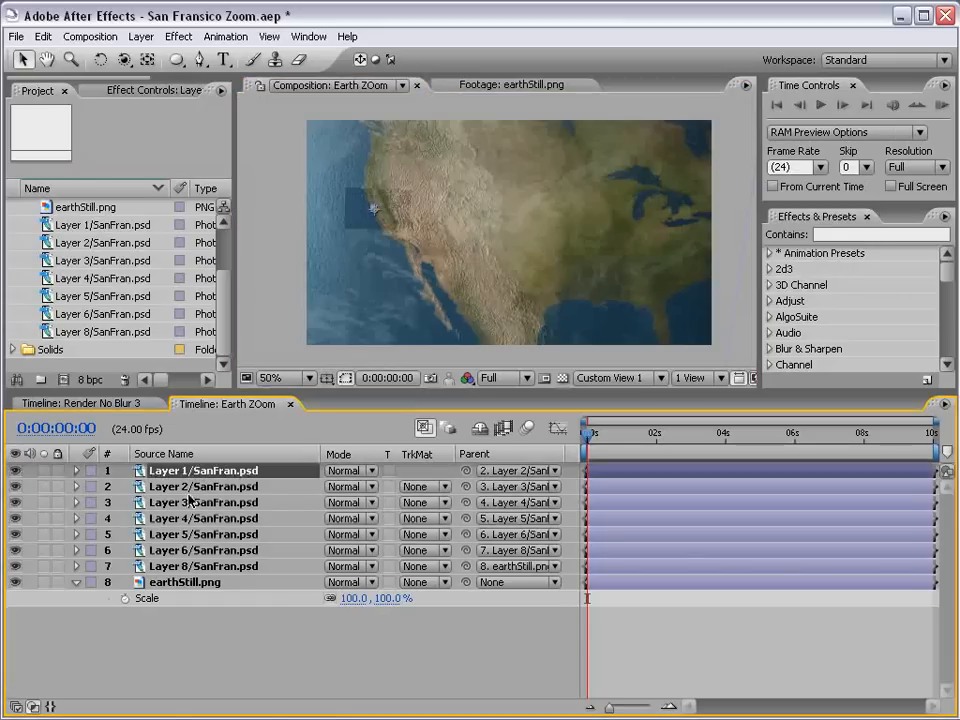
{"action": "left_click", "coordinate": [183, 580], "text": "shift"}
{"action": "key", "text": "t"}
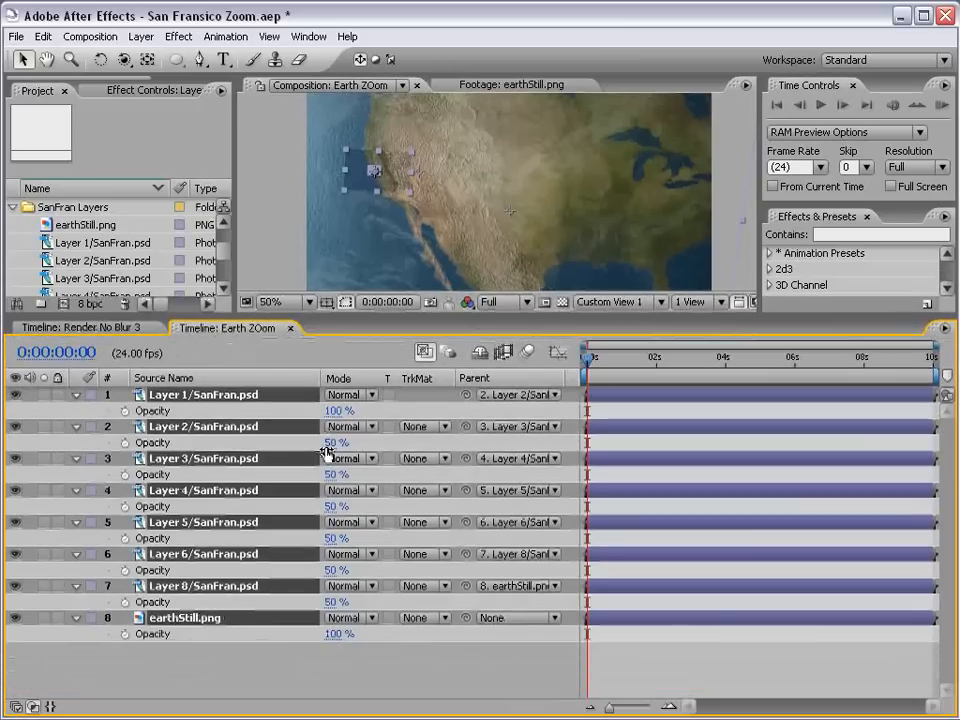
{"action": "left_click", "coordinate": [333, 443]}
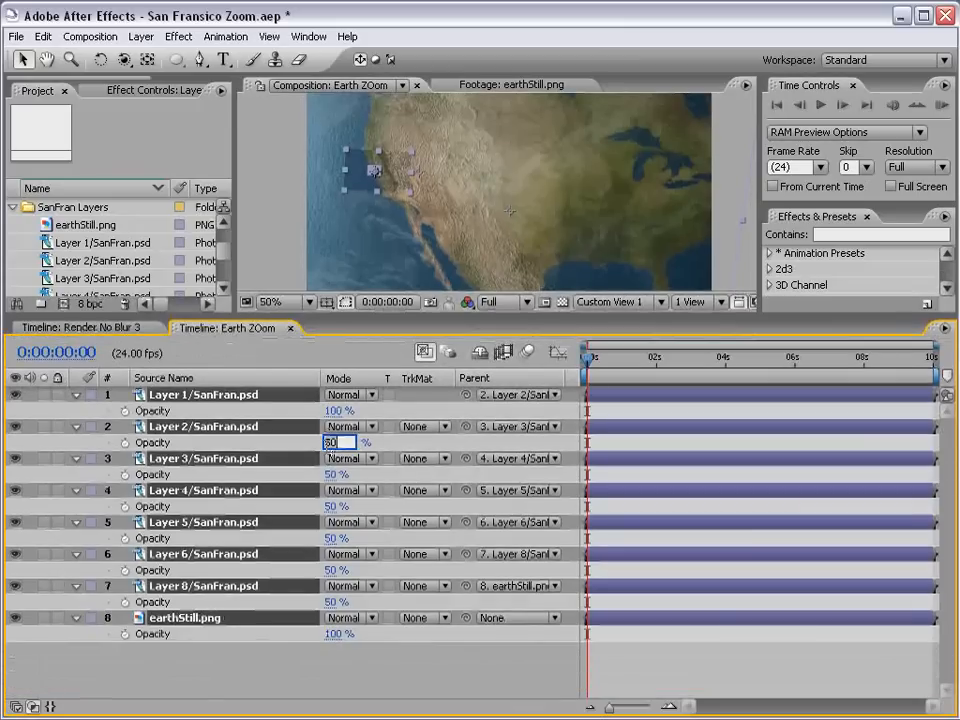
{"action": "key", "text": "Return"}
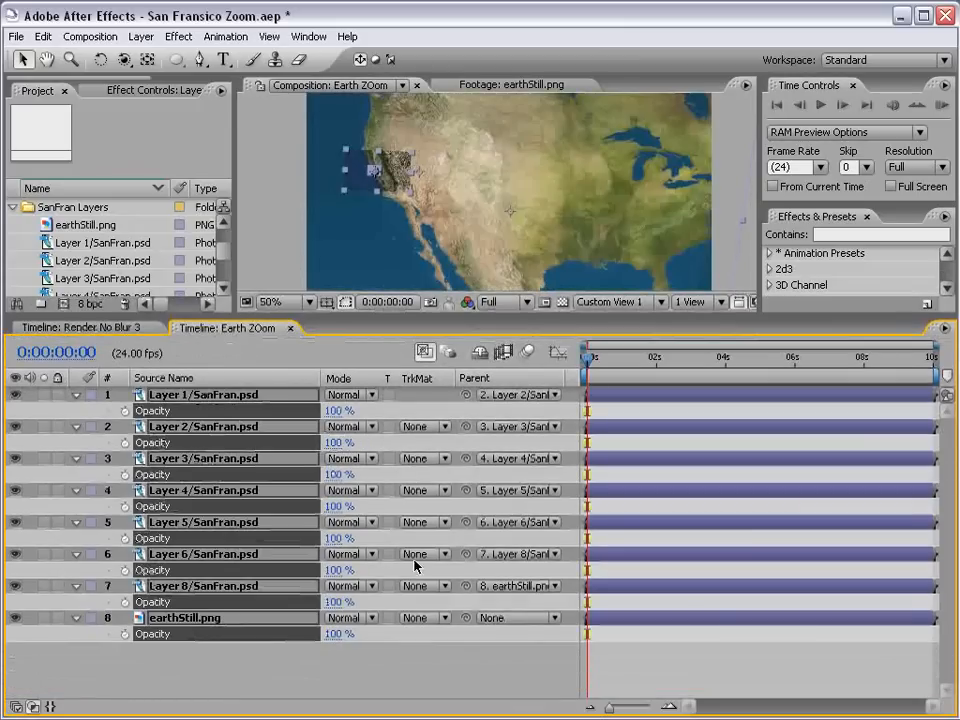
{"action": "left_click", "coordinate": [356, 656]}
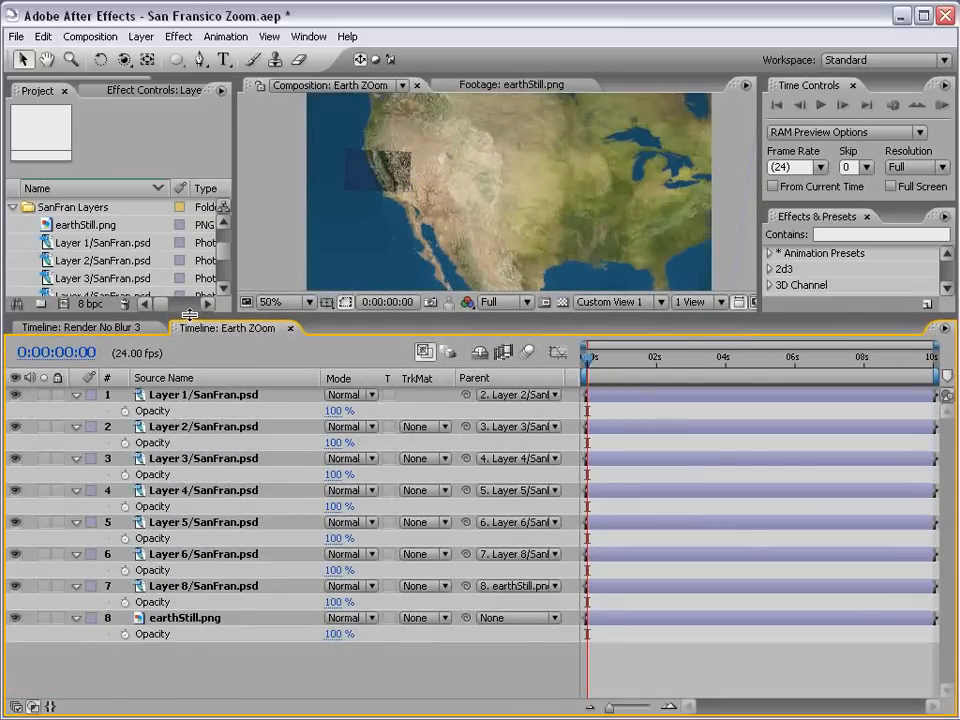
Collapse the opacity properties of all layers in the timeline.
{"action": "left_click_drag", "start_coordinate": [189, 316], "coordinate": [189, 353]}
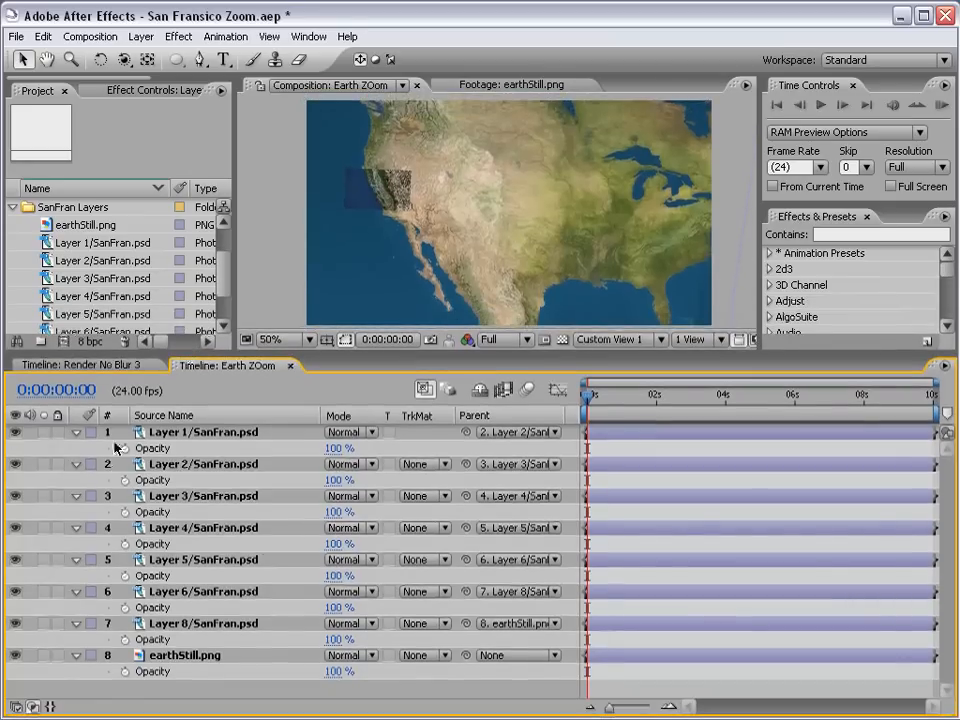
{"action": "left_click", "coordinate": [158, 435]}
{"action": "key", "text": "ctrl+a"}
{"action": "left_click", "coordinate": [77, 432]}
{"action": "left_click", "coordinate": [292, 589]}
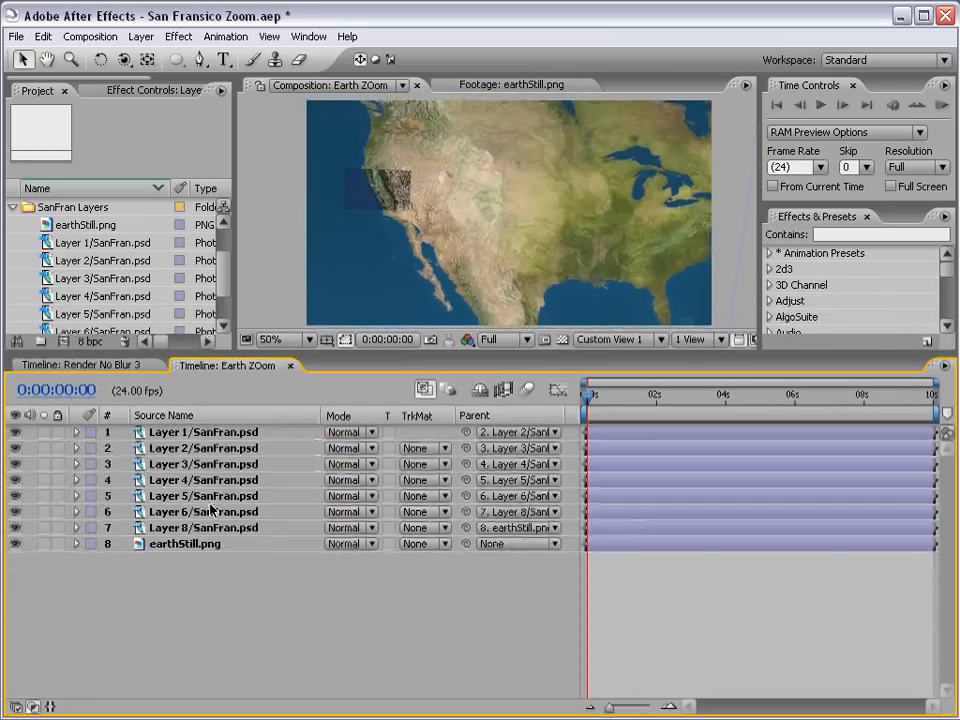
Clear the parenting of all layers by setting their parent to None.
{"action": "left_click", "coordinate": [172, 436]}
{"action": "left_click", "coordinate": [172, 547], "text": "shift"}
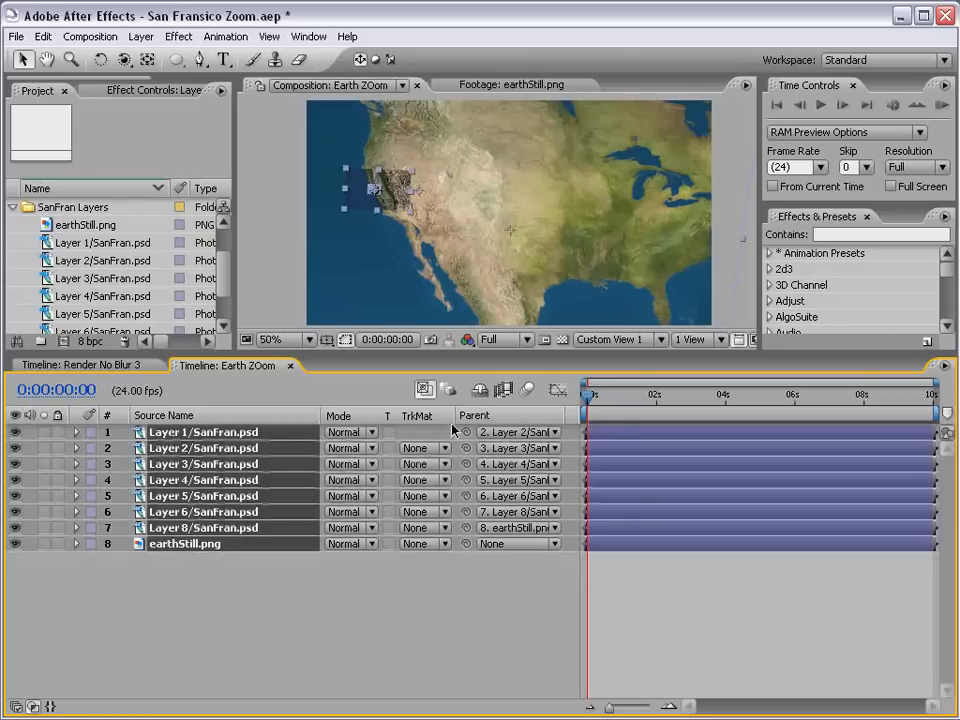
{"action": "left_click", "coordinate": [489, 431]}
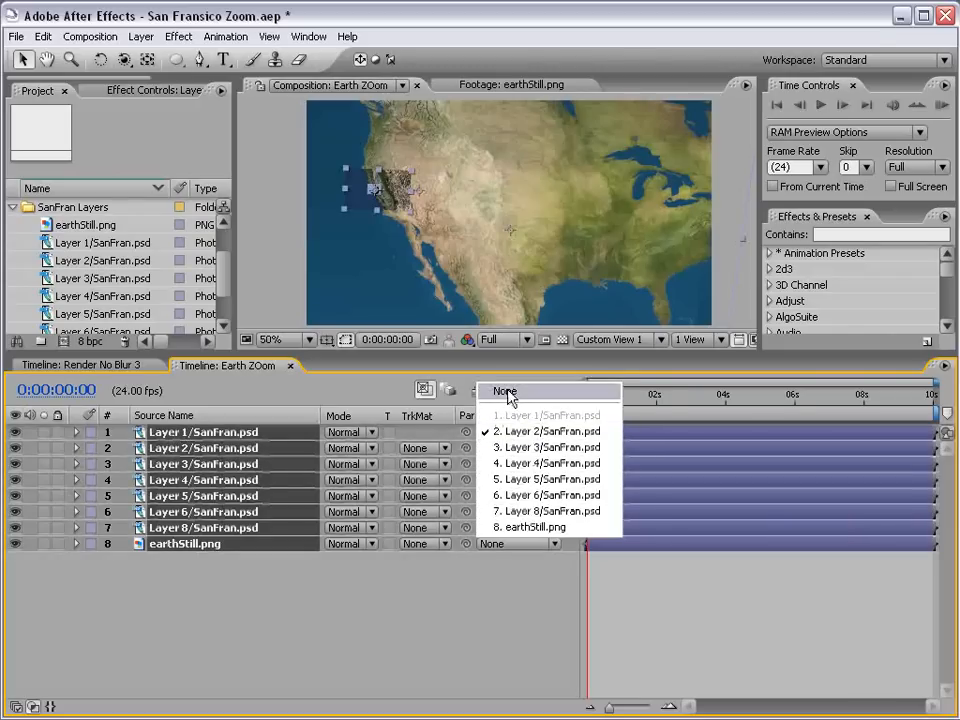
{"action": "left_click", "coordinate": [507, 392]}
{"action": "left_click", "coordinate": [369, 563]}
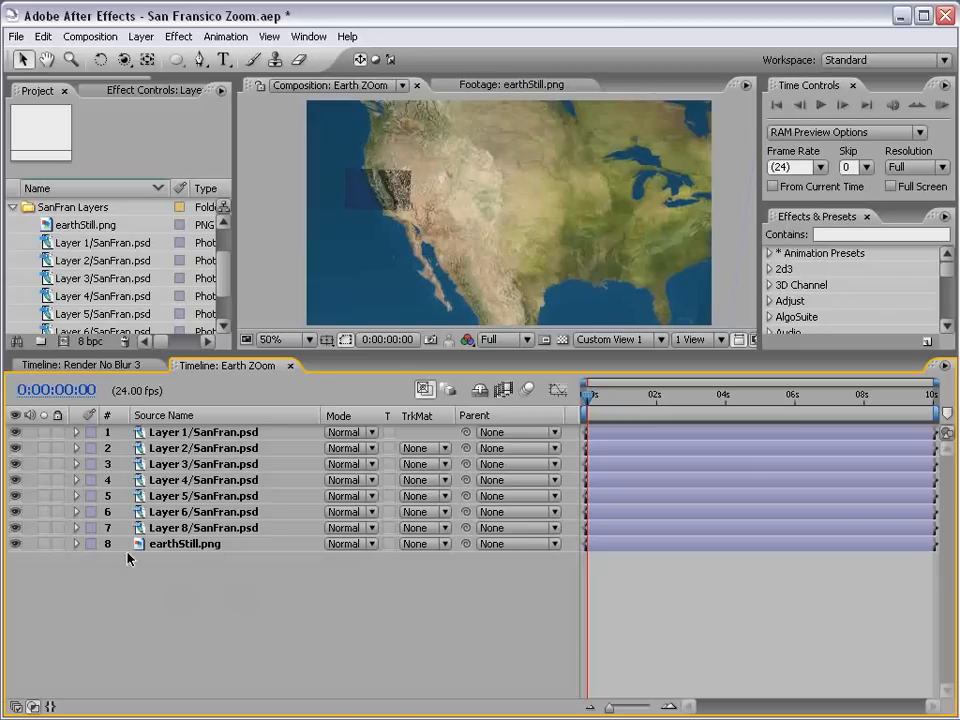
Parent all layers from Layer 2 down to earthStill.png directly to Layer 1.
{"action": "left_click", "coordinate": [166, 447]}
{"action": "left_click", "coordinate": [172, 543], "text": "shift"}
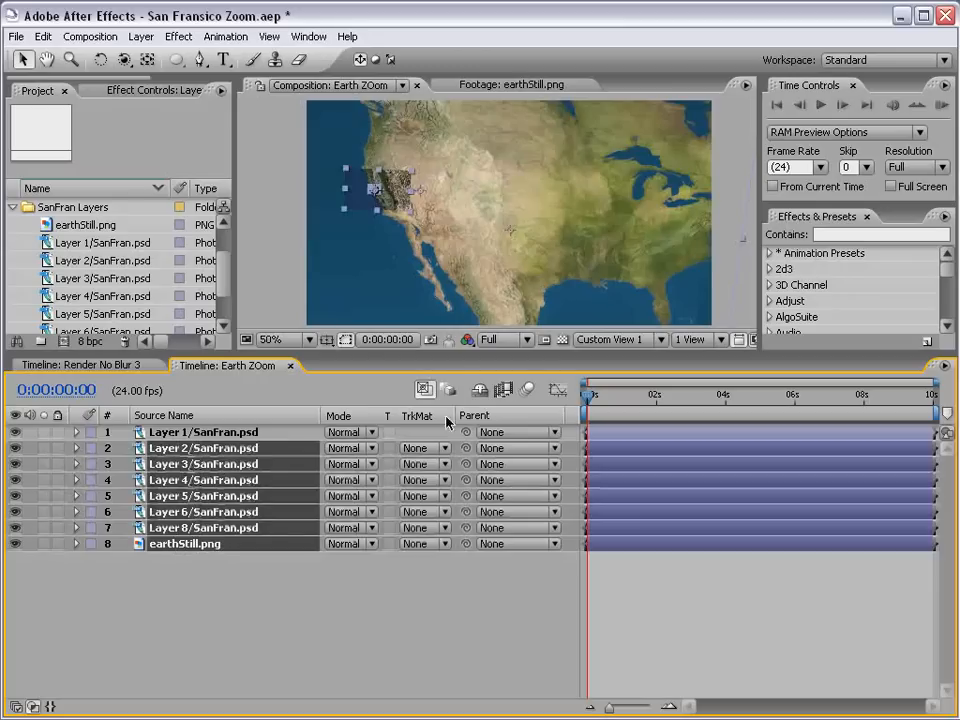
{"action": "left_click_drag", "start_coordinate": [475, 449], "coordinate": [160, 432]}
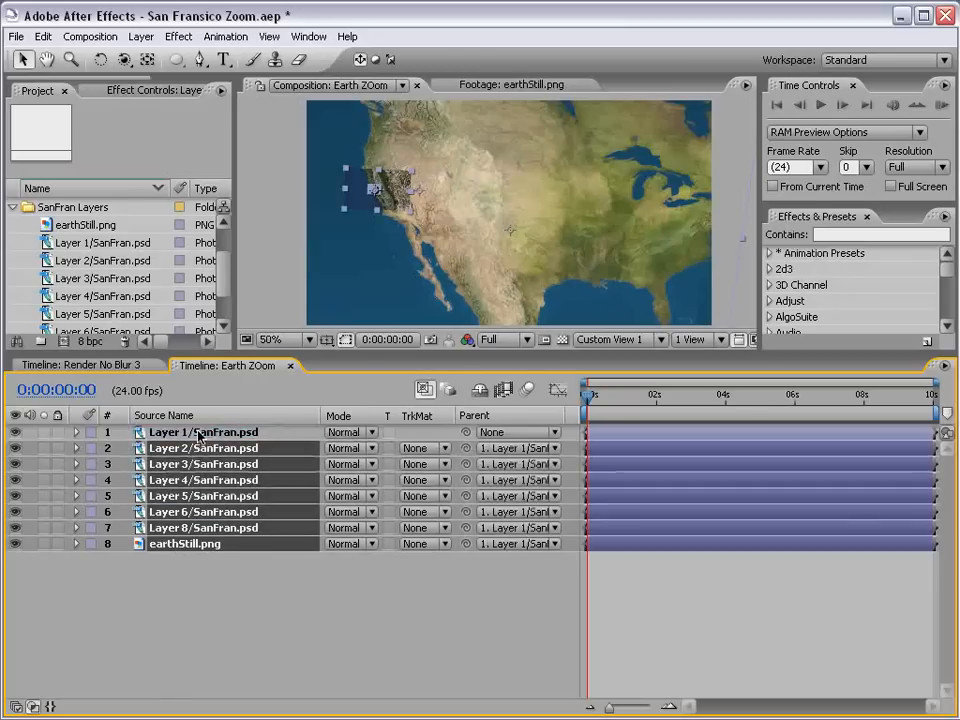
Enlarge the preview area and set Layer 1's scale to 100%.
{"action": "left_click", "coordinate": [200, 432]}
{"action": "left_click_drag", "start_coordinate": [258, 355], "coordinate": [258, 453]}
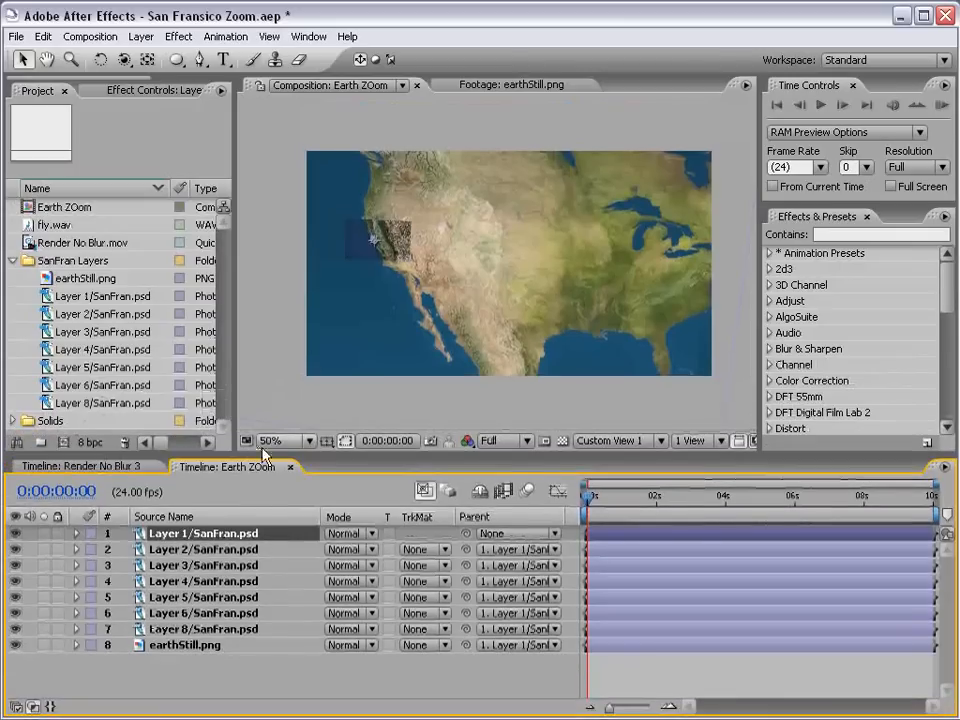
{"action": "key", "text": "s"}
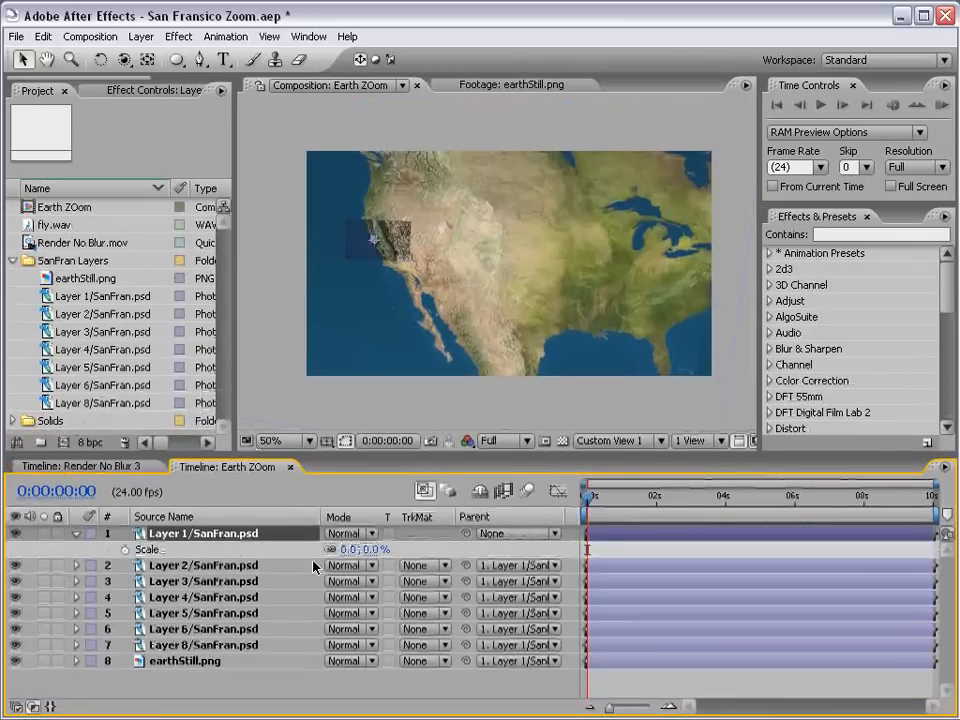
{"action": "left_click", "coordinate": [346, 550]}
{"action": "type", "text": "100"}
{"action": "key", "text": "Return"}
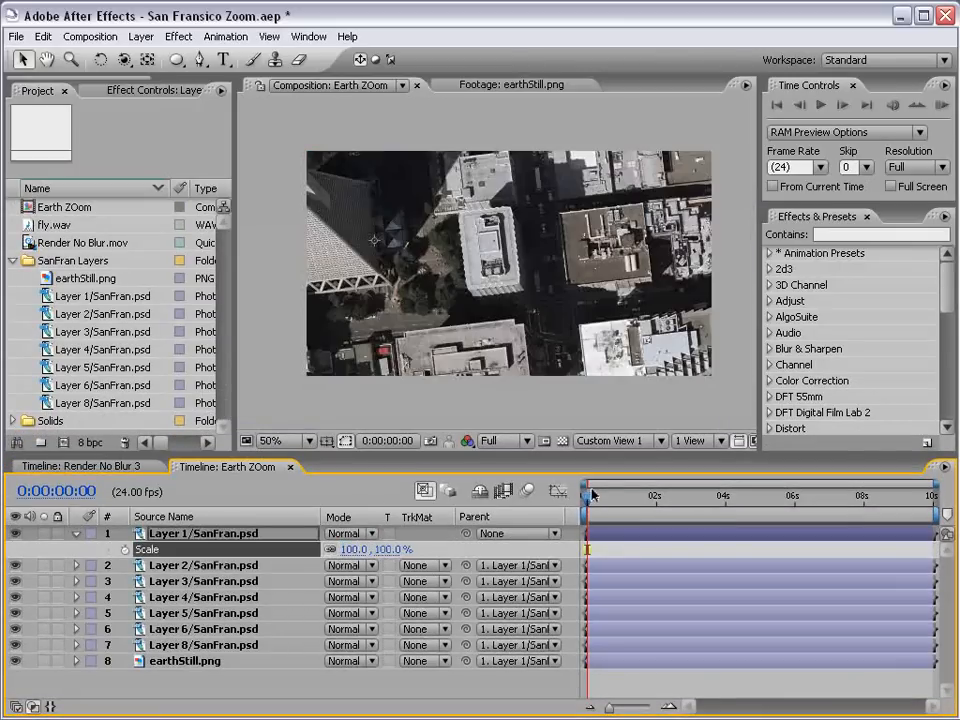
Test the zoom-out by reducing Layer 1's scale to 8%, and undo the scale change.
{"action": "mouse_move", "coordinate": [591, 502]}
{"action": "left_mouse_down"}
{"action": "mouse_move", "coordinate": [621, 499]}
{"action": "mouse_move", "coordinate": [588, 499]}
{"action": "left_mouse_up"}
{"action": "left_click_drag", "start_coordinate": [377, 549], "coordinate": [297, 552]}
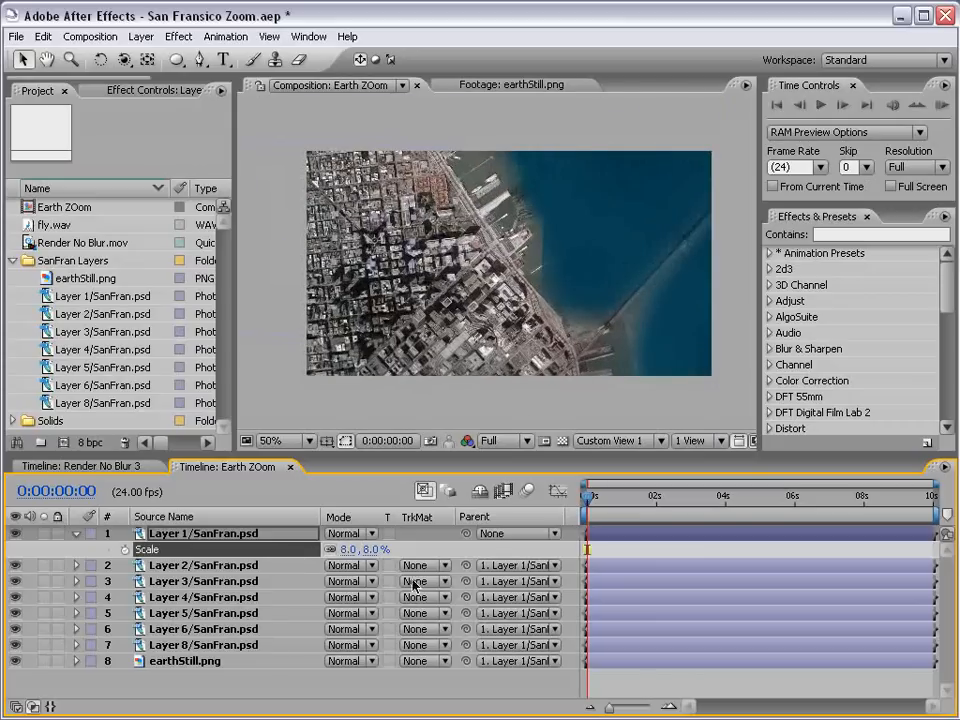
{"action": "key", "text": "ctrl+z"}
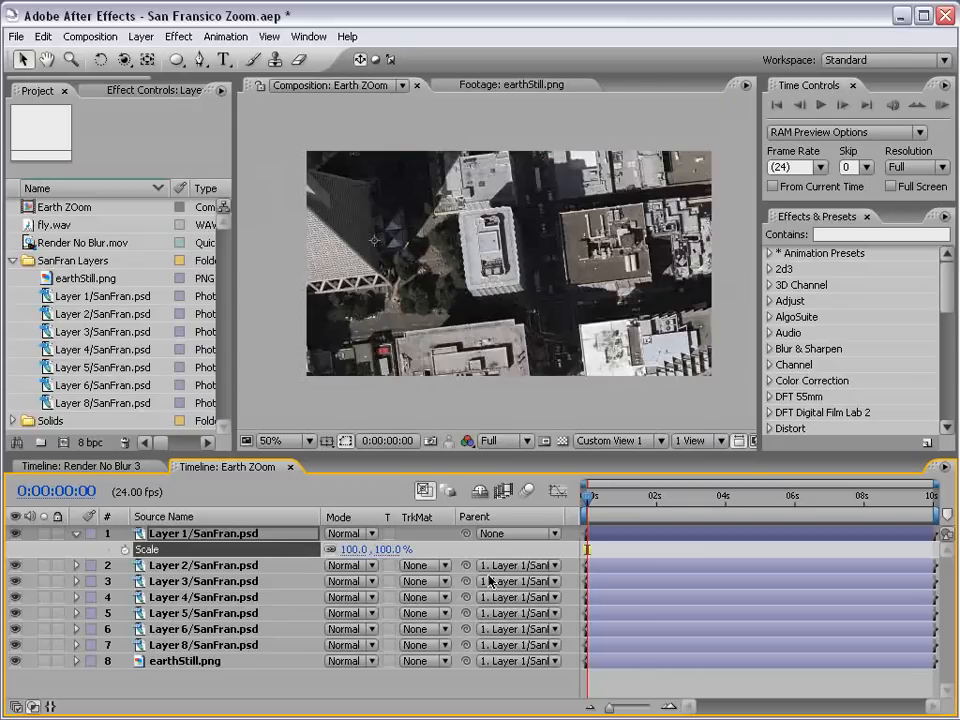
Inspect the scale value of earthStill.png and collapse the layer's property again.
{"action": "left_click", "coordinate": [212, 539]}
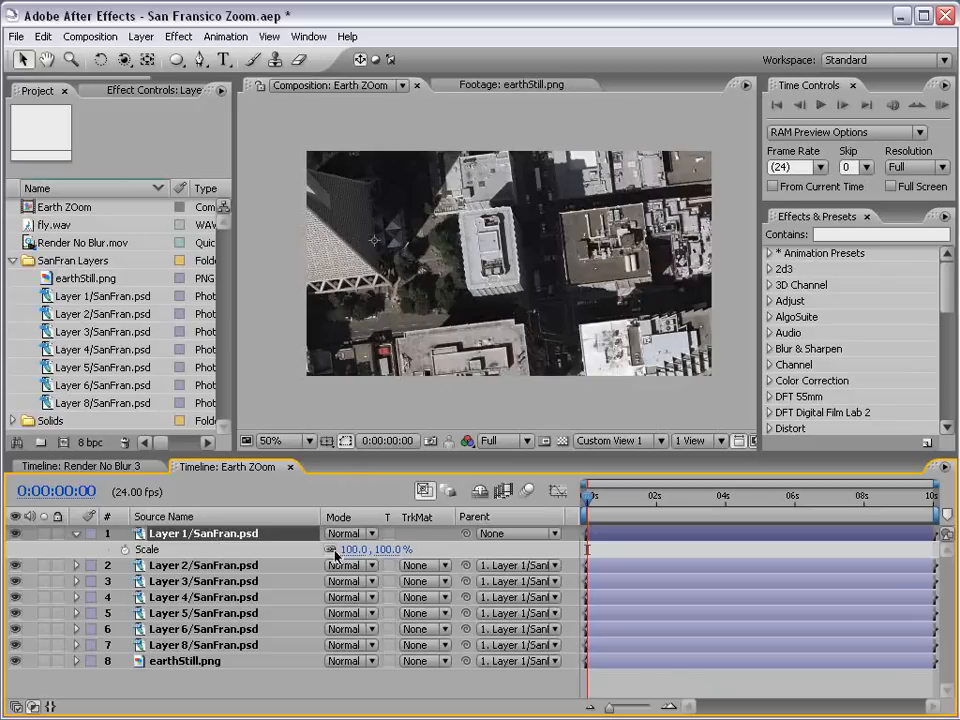
{"action": "left_click_drag", "start_coordinate": [345, 452], "coordinate": [345, 372]}
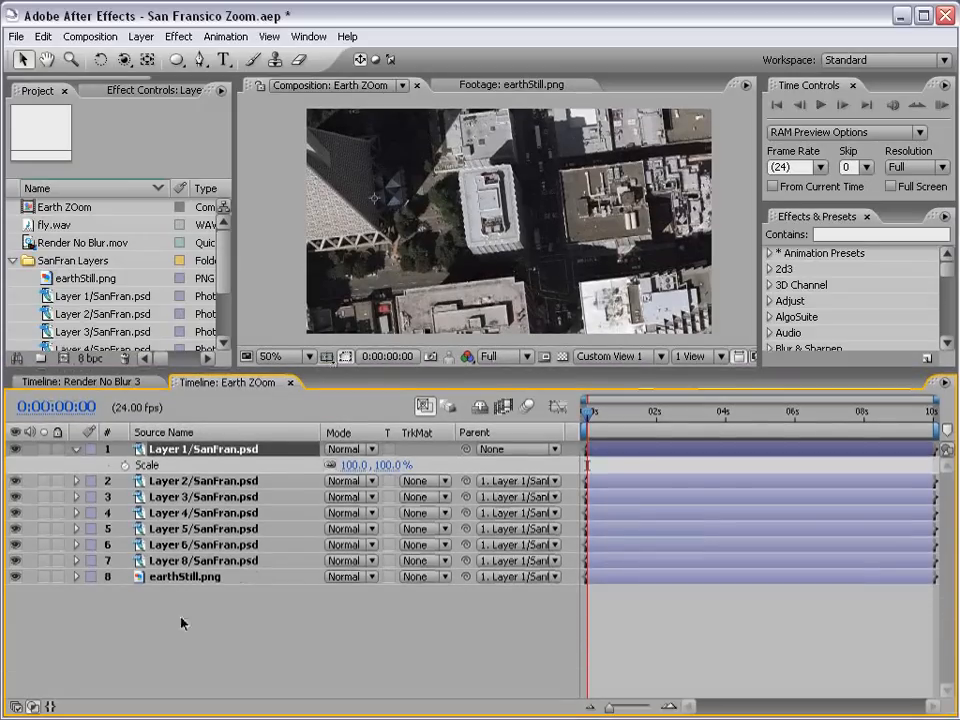
{"action": "left_click", "coordinate": [200, 576]}
{"action": "key", "text": "s"}
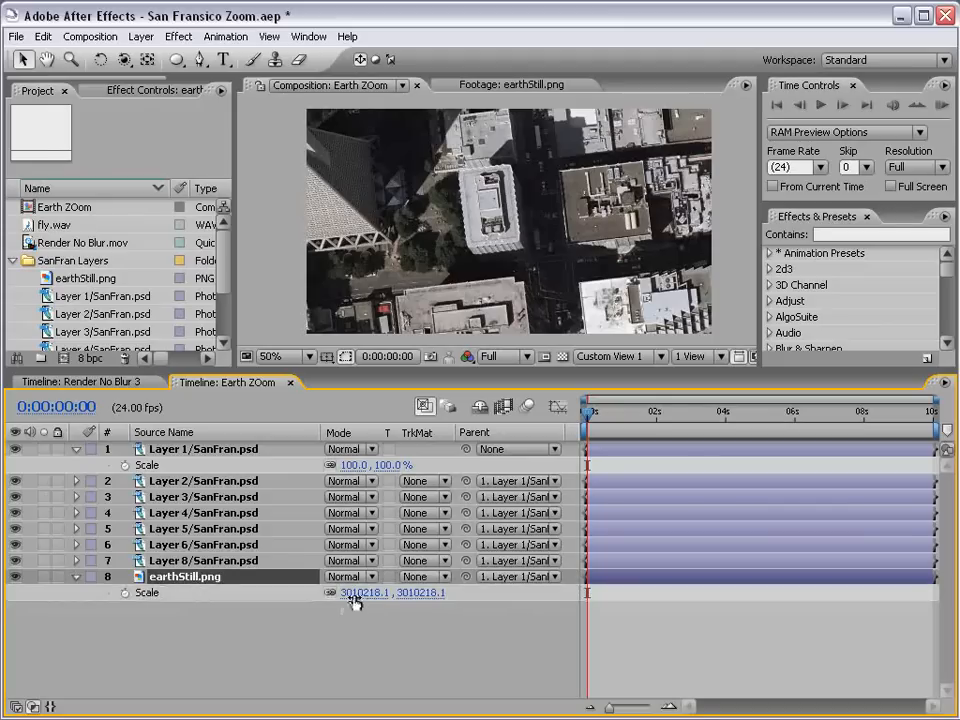
{"action": "left_click_drag", "start_coordinate": [400, 600], "coordinate": [126, 607]}
{"action": "key", "text": "ctrl+z"}
{"action": "left_click_drag", "start_coordinate": [242, 370], "coordinate": [237, 390]}
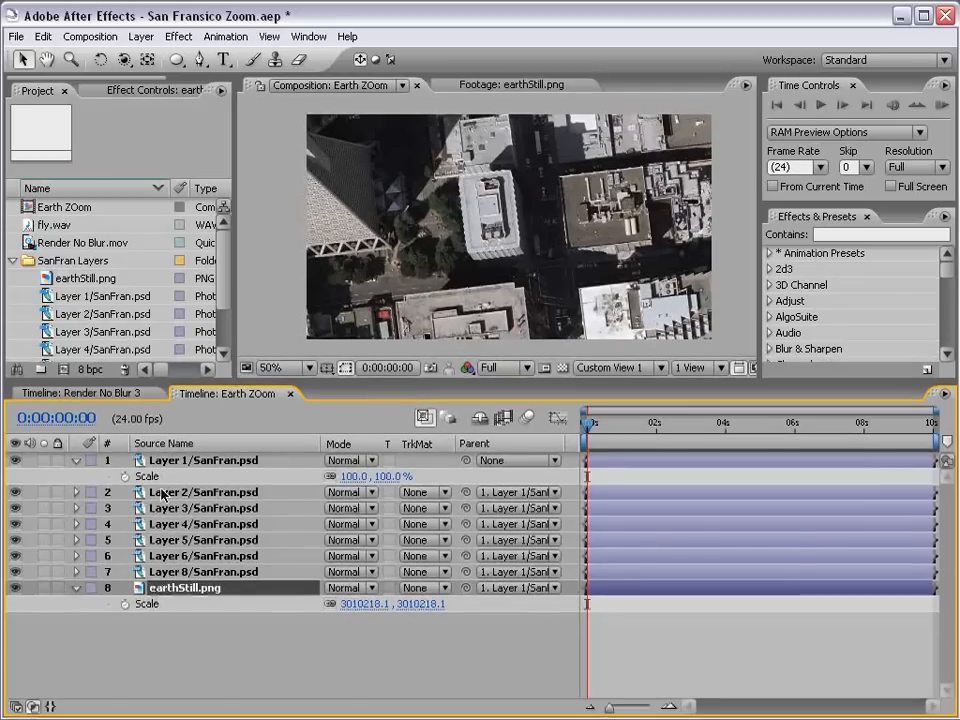
{"action": "left_click", "coordinate": [76, 588]}
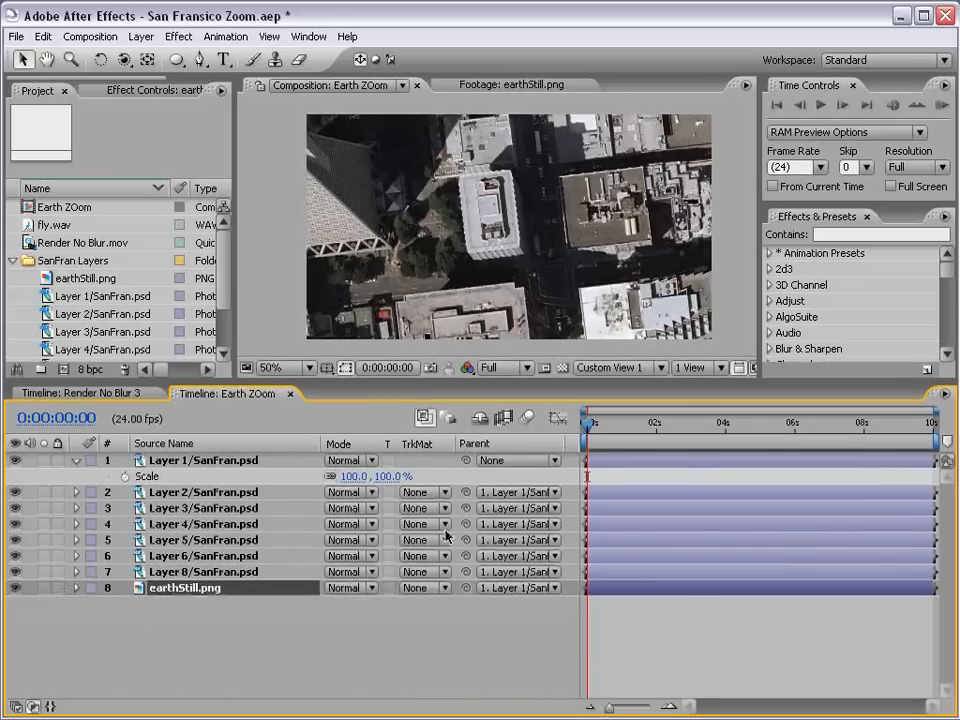
{"action": "mouse_move", "coordinate": [355, 476]}
{"action": "left_mouse_down"}
{"action": "mouse_move", "coordinate": [366, 478]}
{"action": "mouse_move", "coordinate": [322, 480]}
{"action": "mouse_move", "coordinate": [364, 484]}
{"action": "left_mouse_up"}
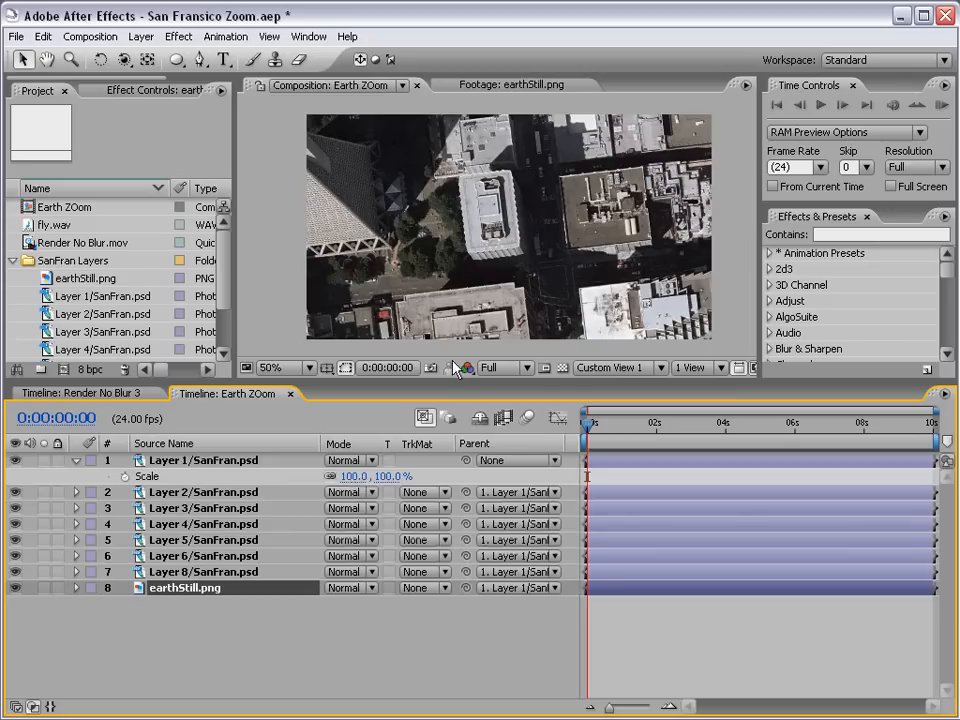
Enlarge the preview area and display the title/action safe guides over the composition.
{"action": "left_click_drag", "start_coordinate": [452, 380], "coordinate": [452, 492]}
{"action": "scroll", "coordinate": [437, 240], "scroll_direction": "down", "scroll_amount": 1}
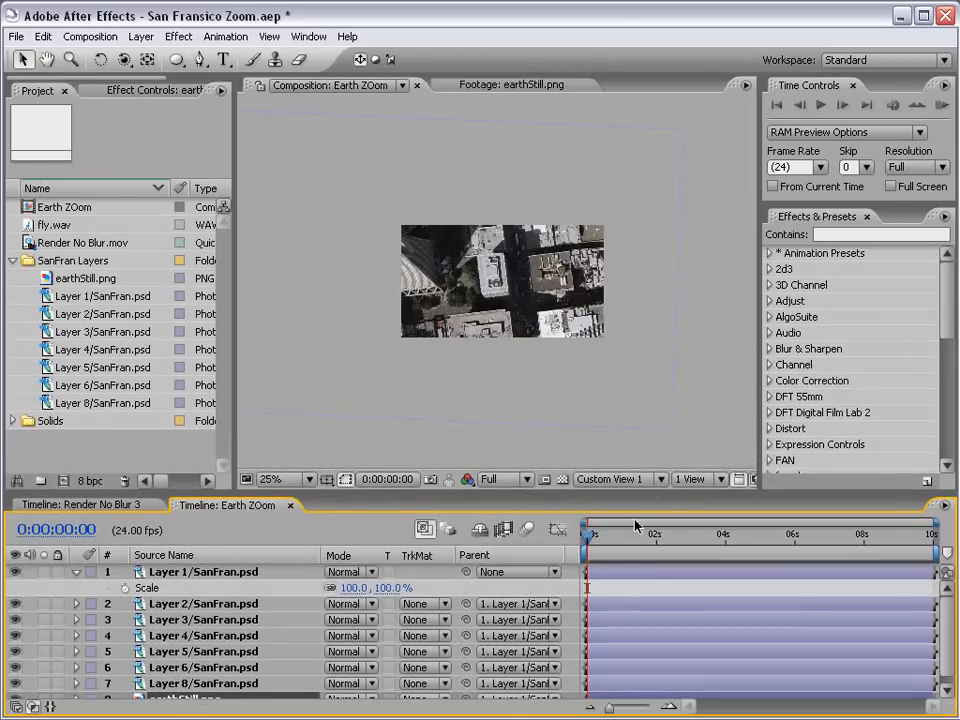
{"action": "left_click", "coordinate": [213, 574]}
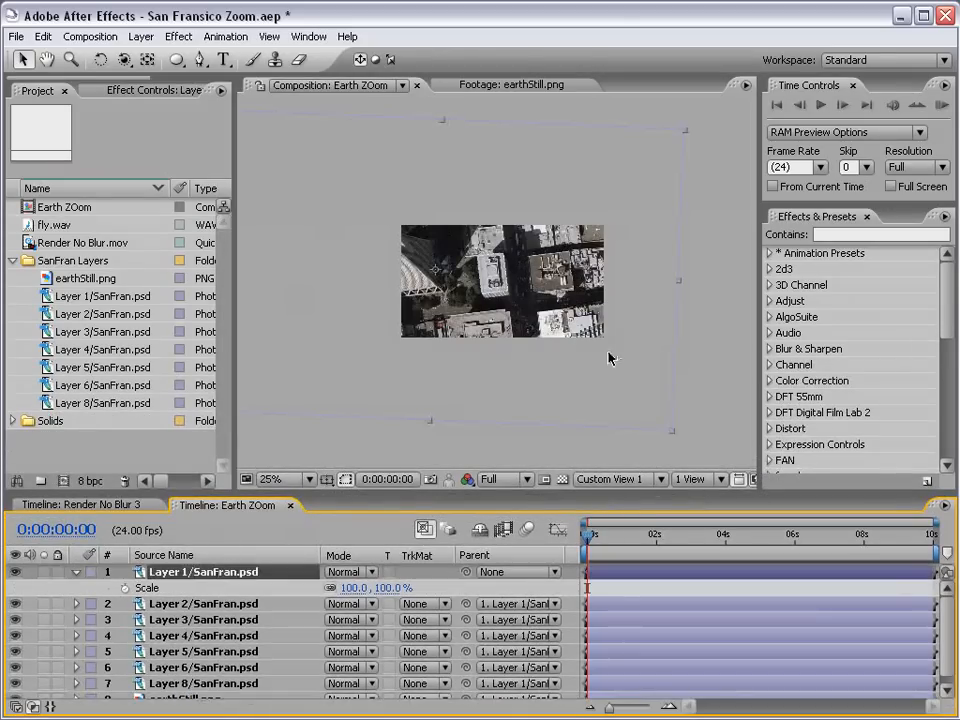
{"action": "left_click", "coordinate": [345, 479]}
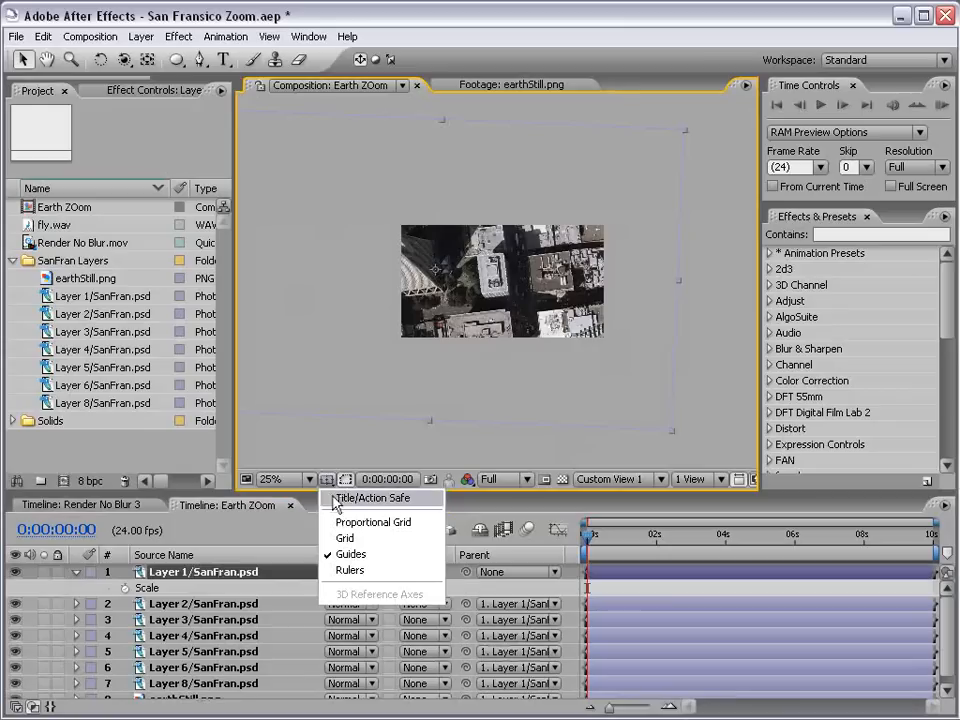
{"action": "left_click", "coordinate": [385, 502]}
{"action": "key", "text": "period"}
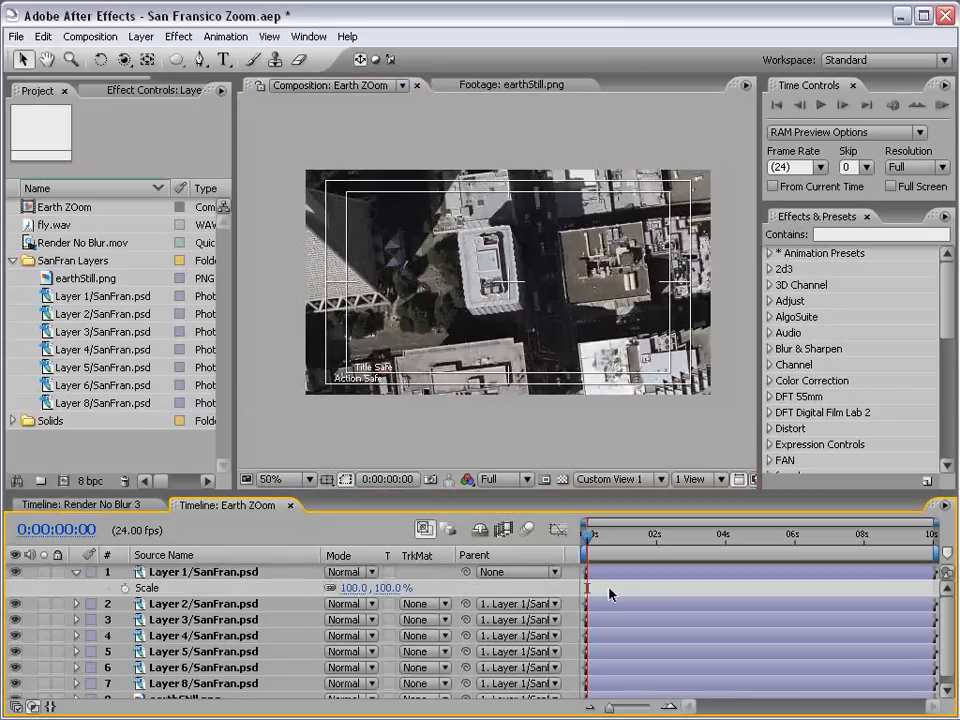
Move Layer 1 so the small dark square on the large rooftop sits on the composition's centre crosshair.
{"action": "left_click", "coordinate": [597, 571]}
{"action": "left_click_drag", "start_coordinate": [480, 405], "coordinate": [565, 288]}
{"action": "key", "text": "period"}
{"action": "key", "text": "period"}
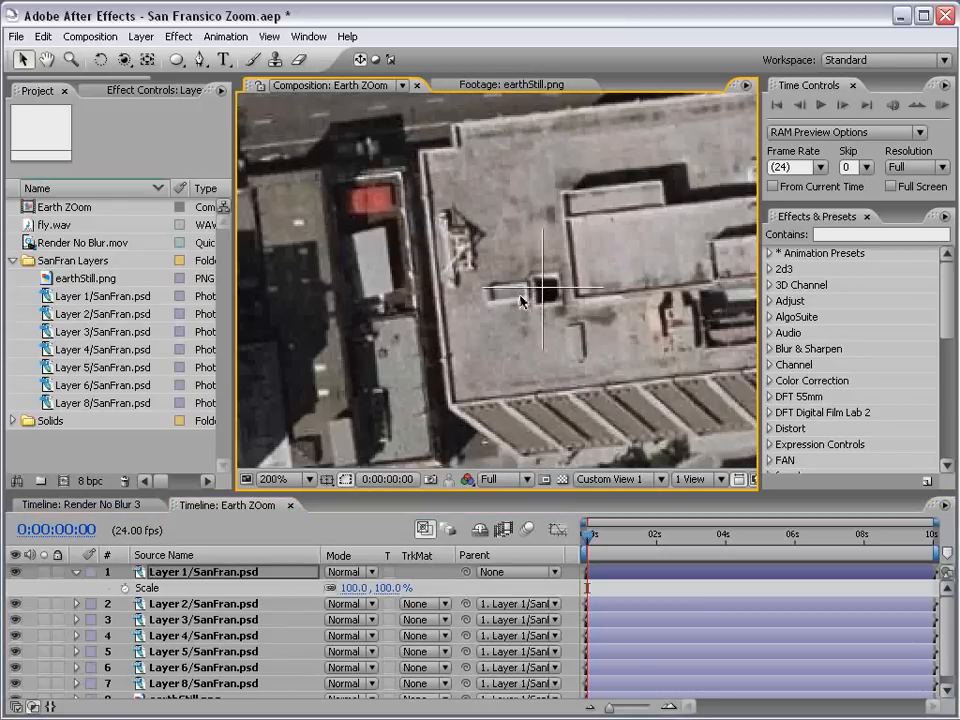
{"action": "key", "text": "comma"}
{"action": "key", "text": "comma"}
{"action": "key", "text": "comma"}
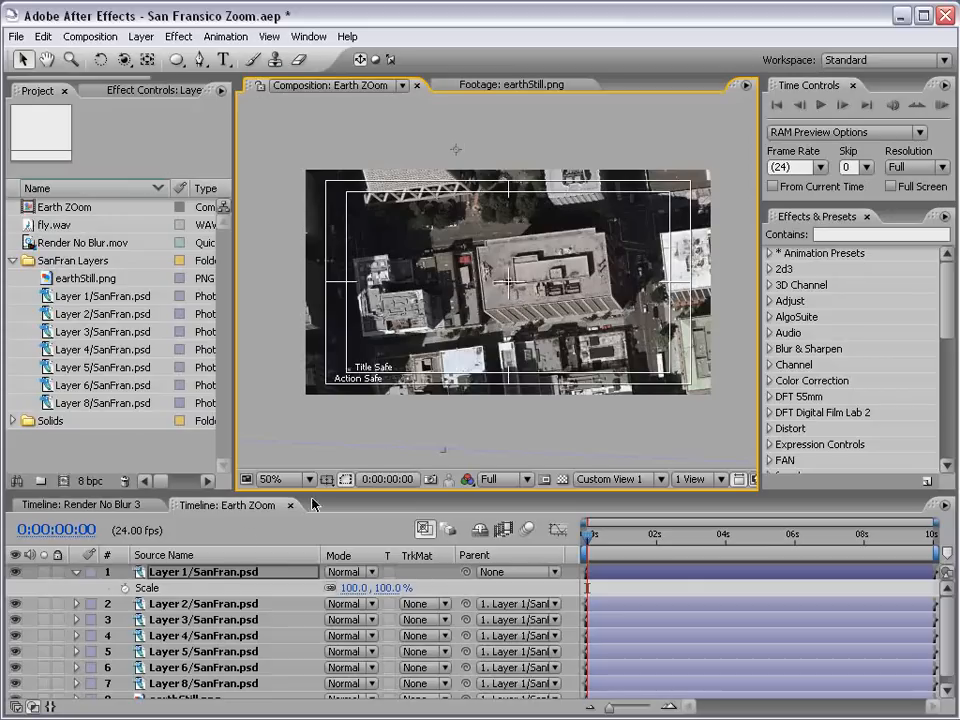
Move Layer 1's anchor point onto the centre crosshair of the composition with the Pan Behind tool.
{"action": "left_click", "coordinate": [186, 580]}
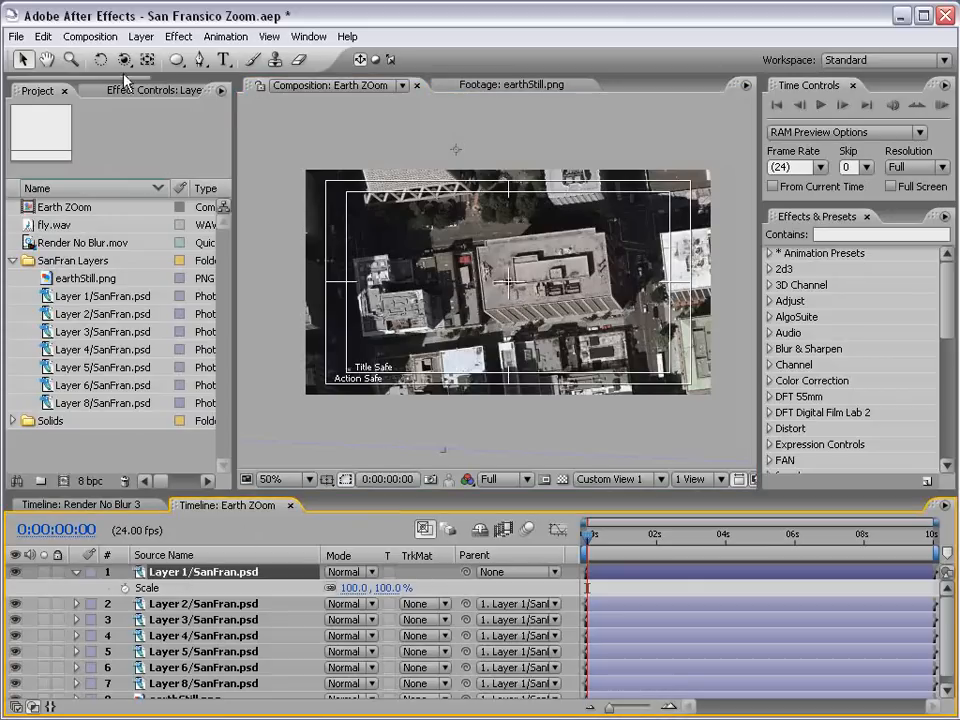
{"action": "left_click", "coordinate": [147, 60]}
{"action": "left_click", "coordinate": [456, 152]}
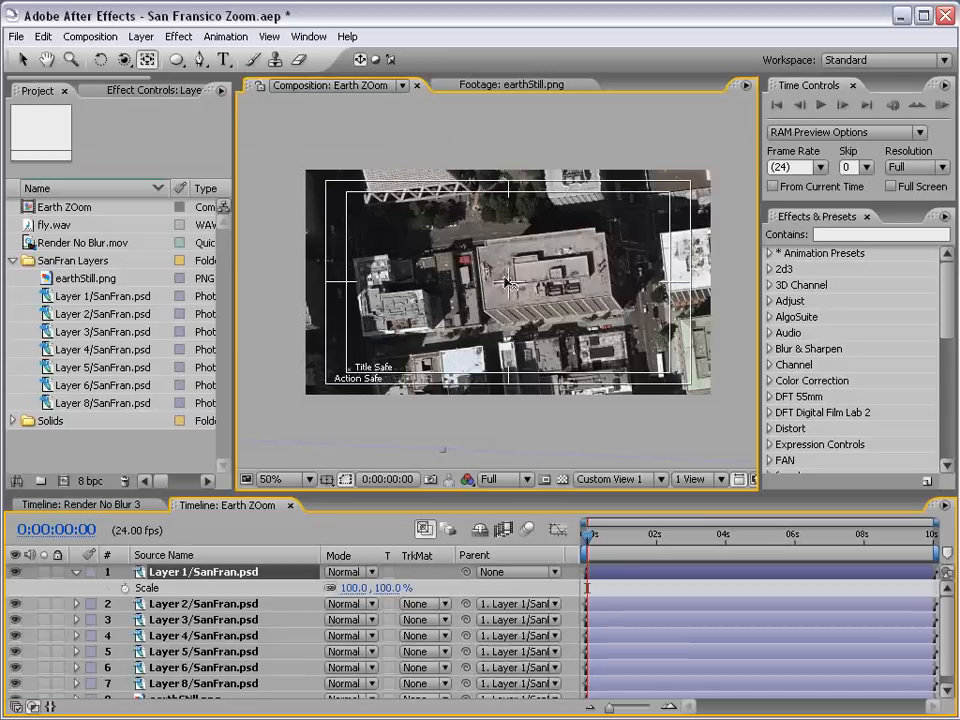
Test rotating and scaling Layer 1 about its anchor point, and return the scale to 100%.
{"action": "key", "text": "s"}
{"action": "key", "text": "v"}
{"action": "key", "text": "w"}
{"action": "mouse_move", "coordinate": [390, 289]}
{"action": "left_mouse_down"}
{"action": "mouse_move", "coordinate": [406, 347]}
{"action": "mouse_move", "coordinate": [389, 296]}
{"action": "left_mouse_up"}
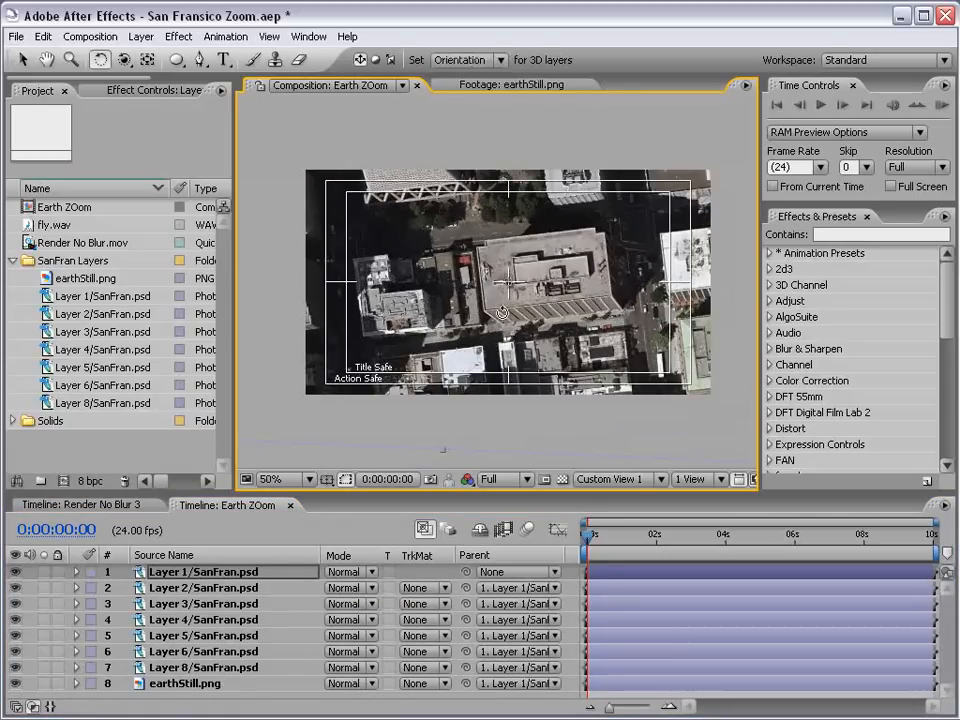
{"action": "key", "text": "s"}
{"action": "left_click_drag", "start_coordinate": [378, 594], "coordinate": [420, 594]}
{"action": "scroll", "coordinate": [530, 343], "scroll_direction": "up", "scroll_amount": 4}
{"action": "left_click", "coordinate": [353, 588]}
{"action": "type", "text": "100"}
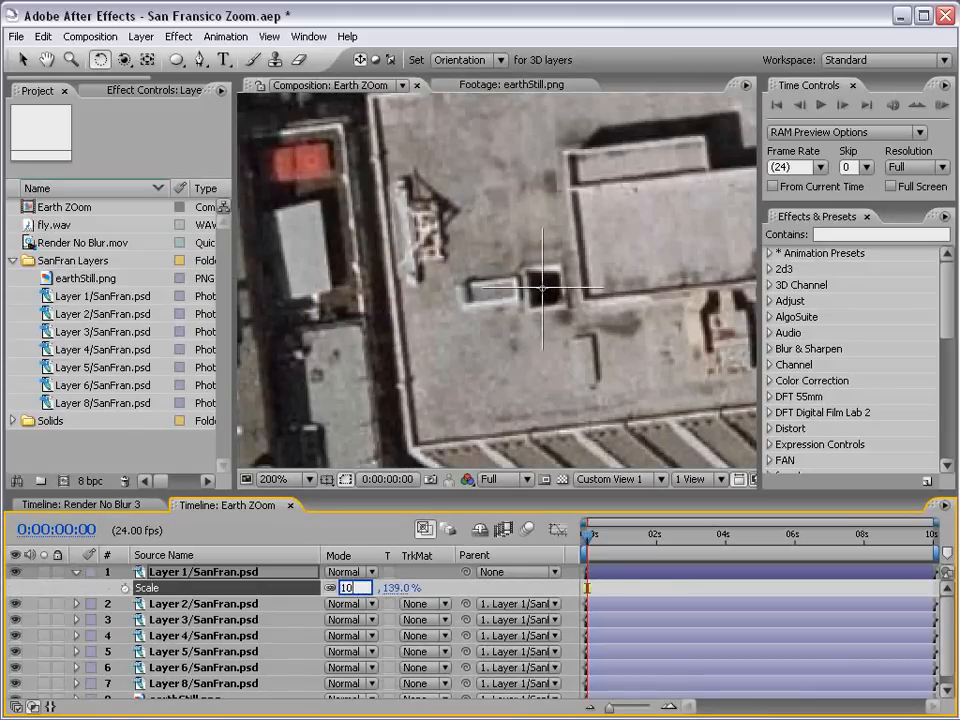
{"action": "key", "text": "Return"}
Check Layer 1's anchor point against the centre crosshair at 3200% magnification, and hide the title/action safe guides.
{"action": "scroll", "coordinate": [550, 300], "scroll_direction": "up", "scroll_amount": 2}
{"action": "key", "text": "h"}
{"action": "scroll", "coordinate": [550, 300], "scroll_direction": "up", "scroll_amount": 3}
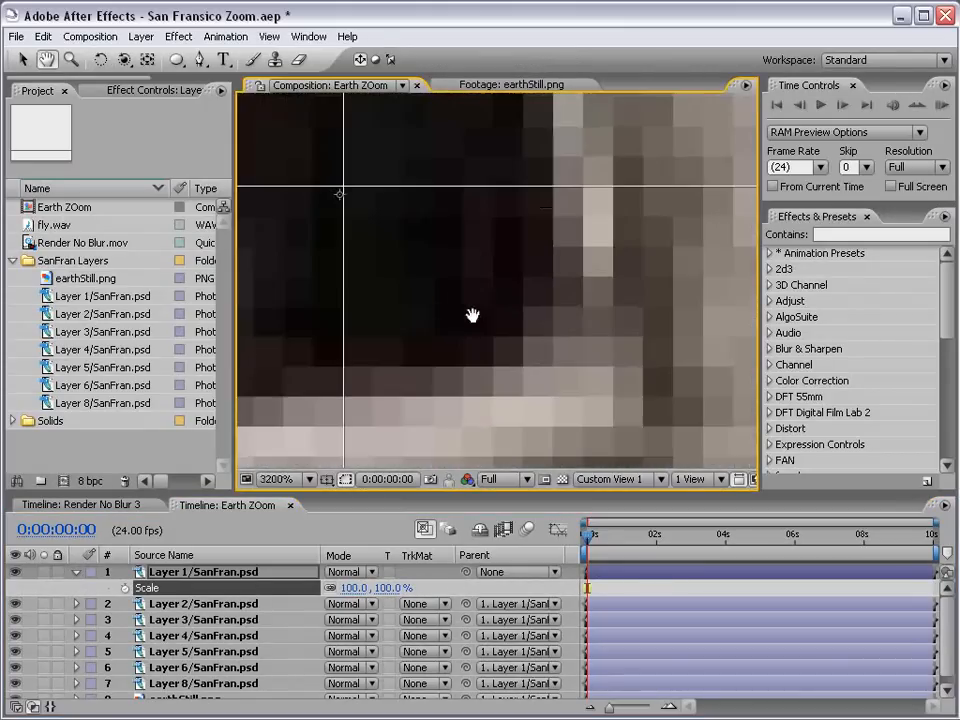
{"action": "key", "text": "y"}
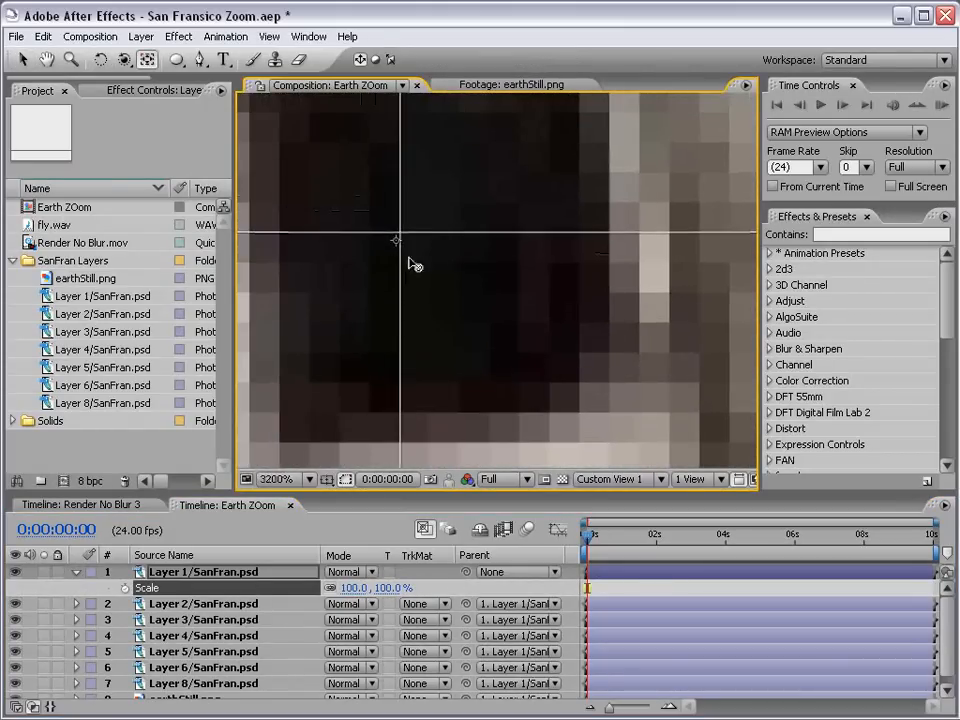
{"action": "scroll", "coordinate": [464, 275], "scroll_direction": "down", "scroll_amount": 9}
{"action": "key", "text": "v"}
{"action": "key", "text": "apostrophe"}
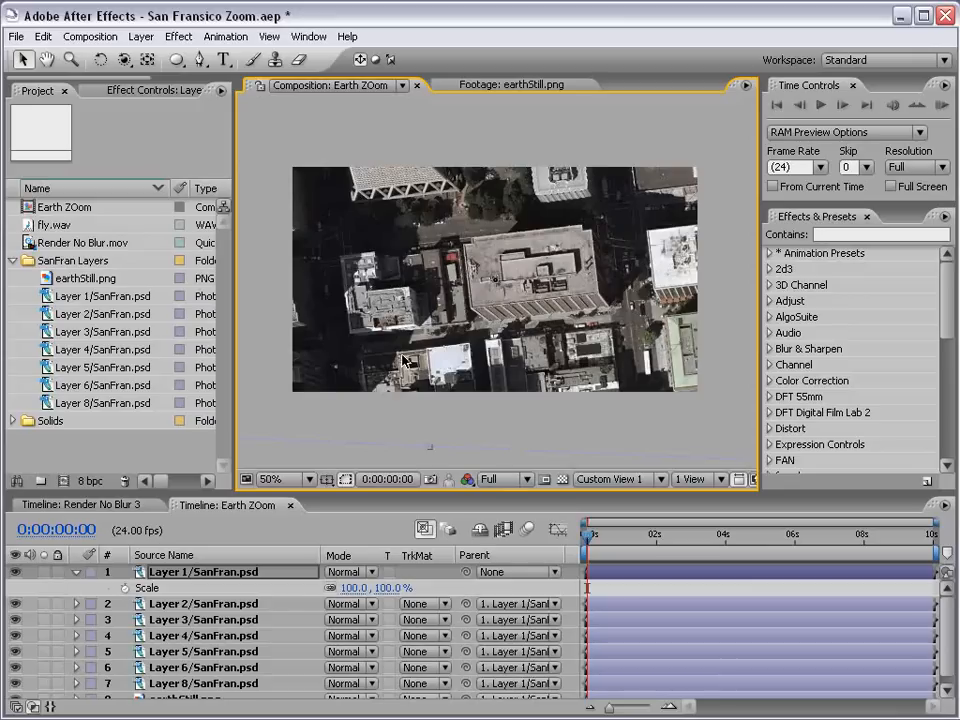
Animate Layer 1's scale with keyframes from 100% at 0:00:00:00 to .0005% at 0:00:06:00.
{"action": "left_click", "coordinate": [124, 588]}
{"action": "scroll", "coordinate": [476, 388], "scroll_direction": "down", "scroll_amount": 1}
{"action": "left_click_drag", "start_coordinate": [588, 540], "coordinate": [797, 556]}
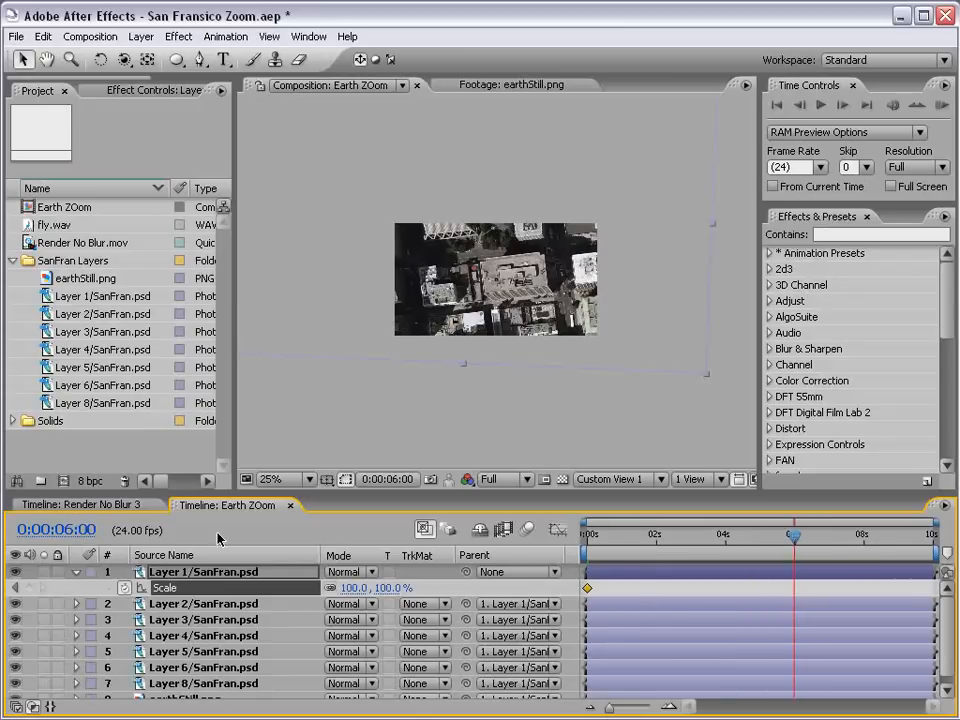
{"action": "left_click", "coordinate": [384, 588]}
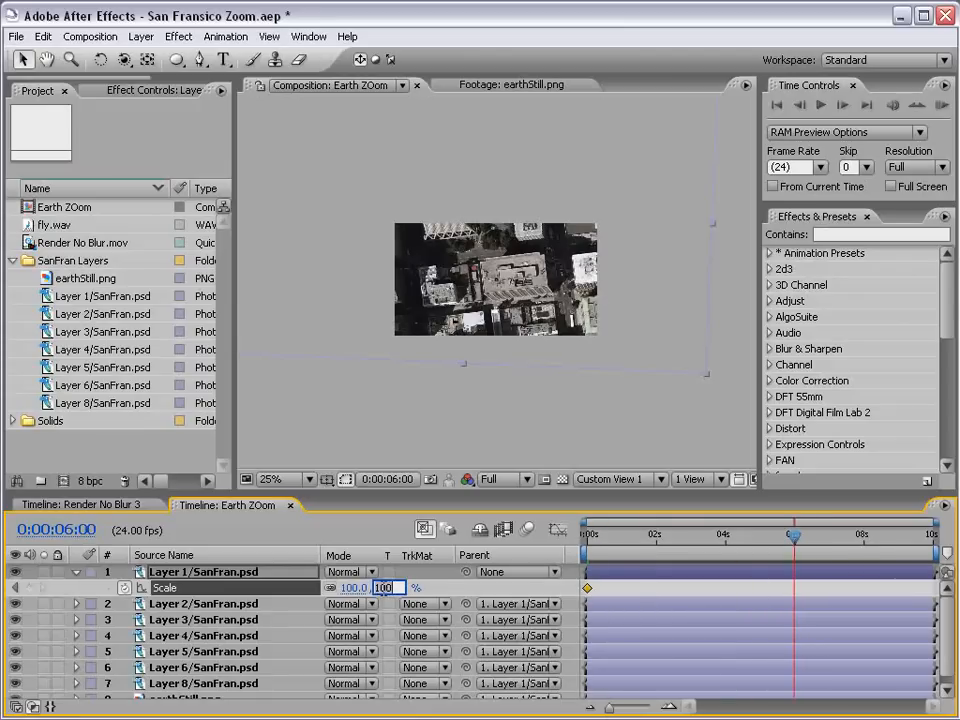
{"action": "type", "text": ".0005"}
{"action": "key", "text": "Return"}
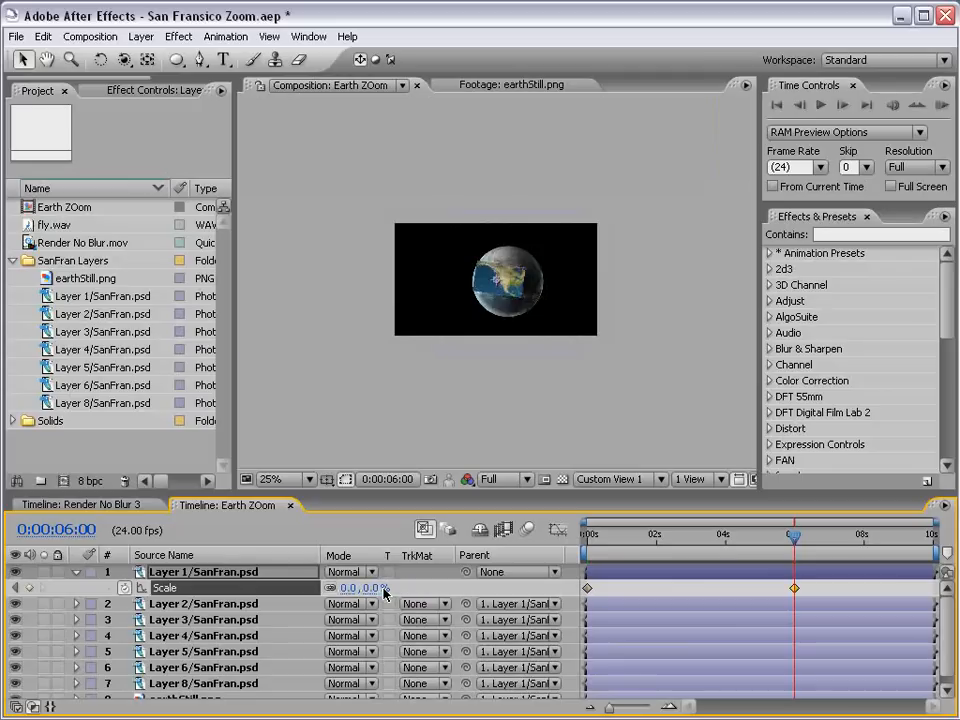
{"action": "key", "text": "period"}
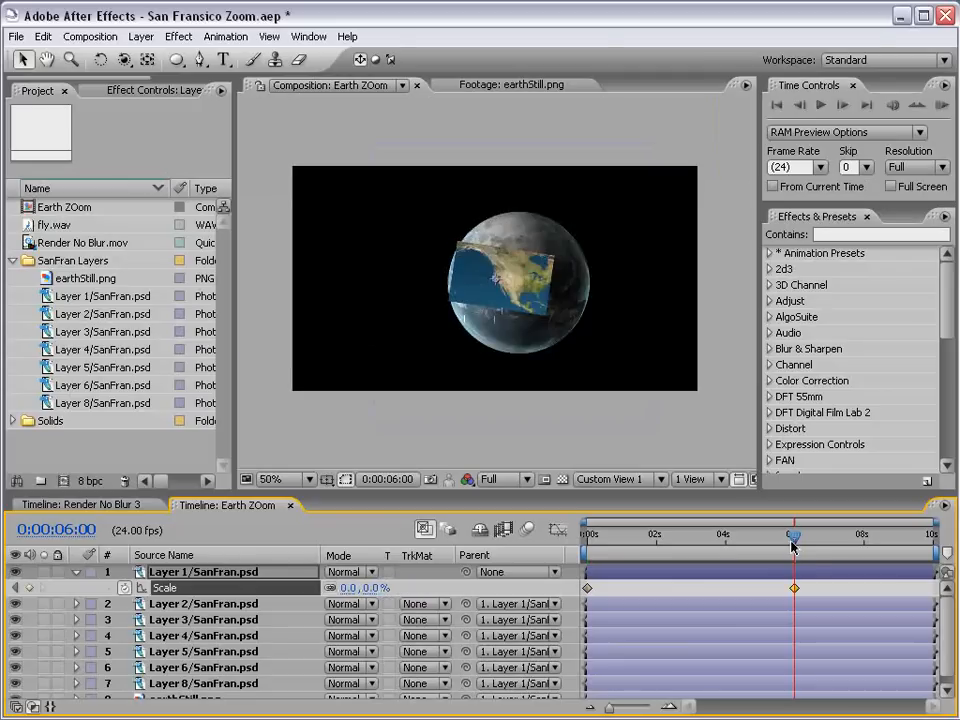
Review the zoom-out by scrubbing the timeline between six seconds and the start.
{"action": "mouse_move", "coordinate": [793, 556]}
{"action": "left_mouse_down"}
{"action": "mouse_move", "coordinate": [593, 565]}
{"action": "mouse_move", "coordinate": [797, 565]}
{"action": "left_mouse_up"}
{"action": "left_click_drag", "start_coordinate": [636, 494], "coordinate": [615, 420]}
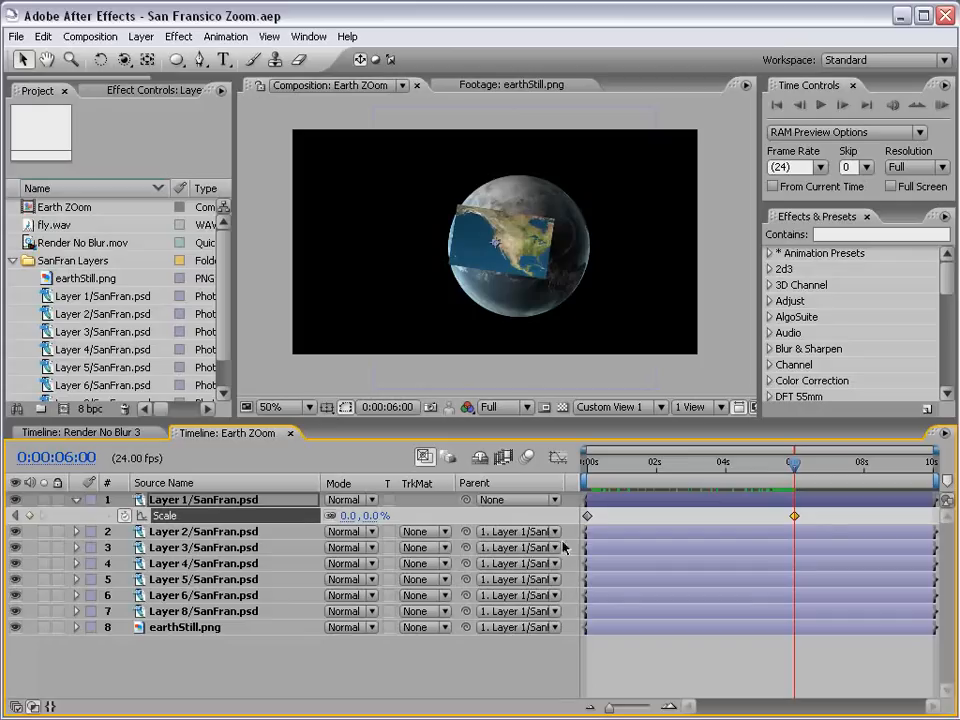
{"action": "mouse_move", "coordinate": [797, 466]}
{"action": "left_mouse_down"}
{"action": "mouse_move", "coordinate": [590, 481]}
{"action": "mouse_move", "coordinate": [796, 481]}
{"action": "left_mouse_up"}
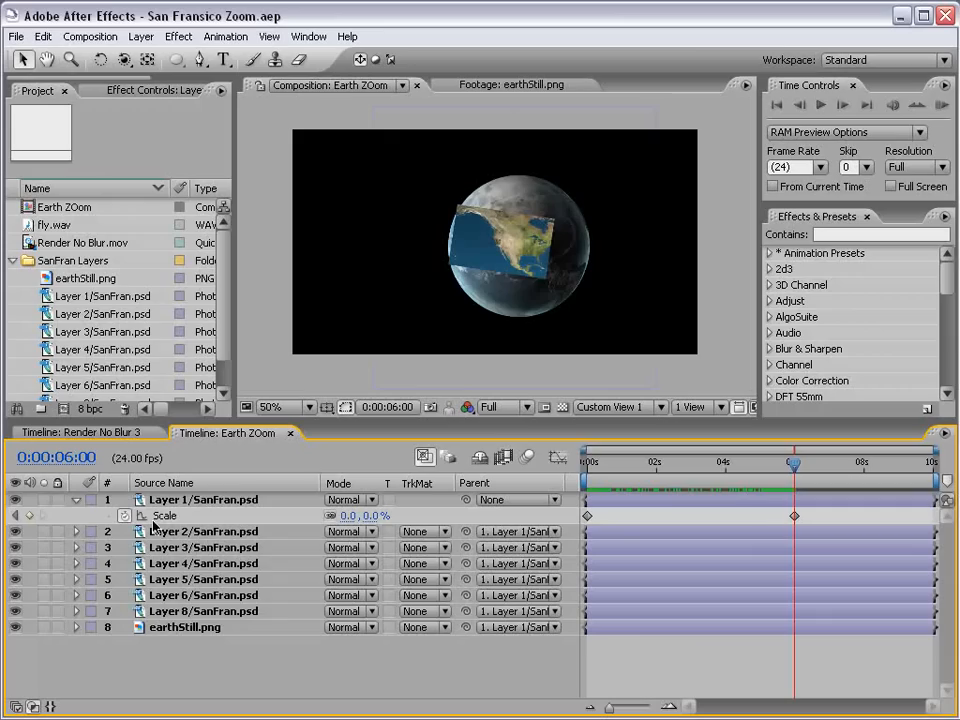
{"action": "left_click_drag", "start_coordinate": [779, 476], "coordinate": [588, 486]}
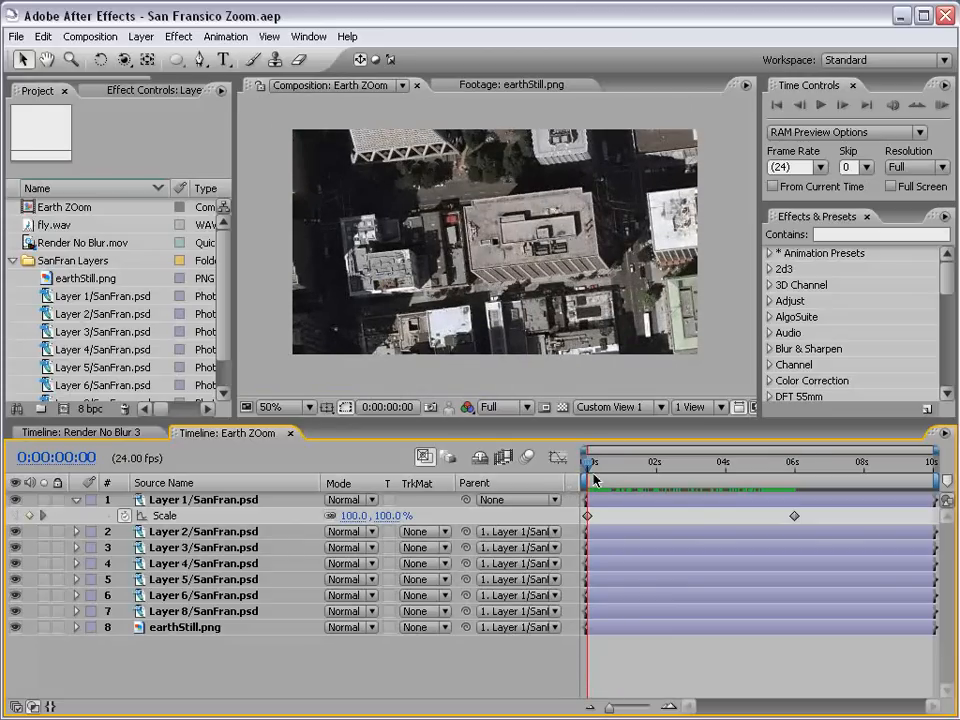
Apply the Exponential Scale keyframe assistant to both of Layer 1's scale keyframes.
{"action": "left_click_drag", "start_coordinate": [594, 480], "coordinate": [583, 527]}
{"action": "left_click", "coordinate": [845, 468]}
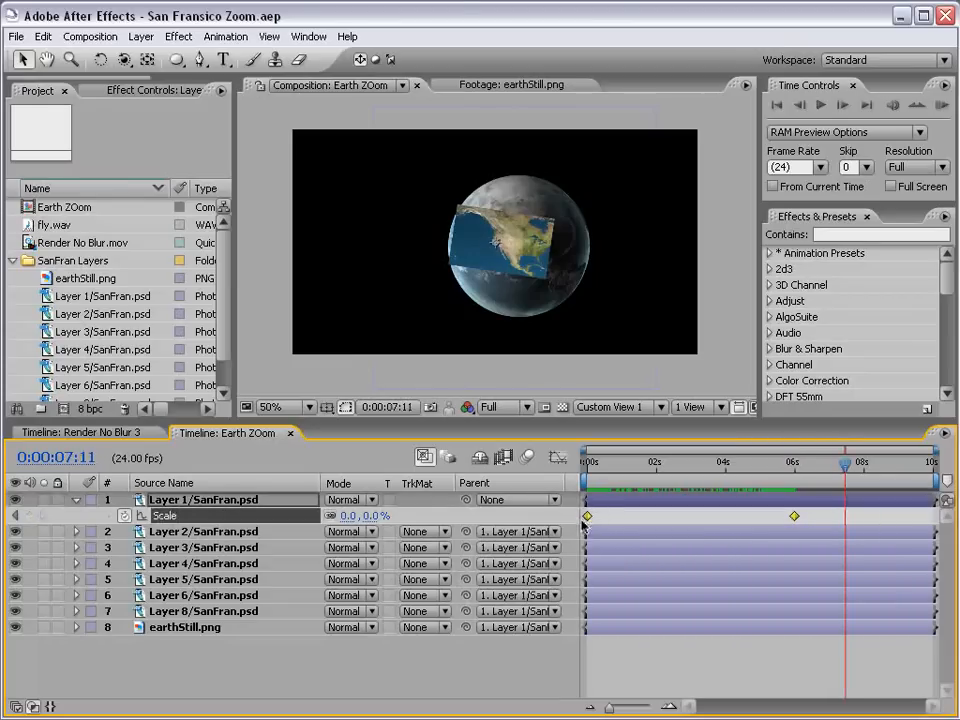
{"action": "right_click", "coordinate": [588, 518]}
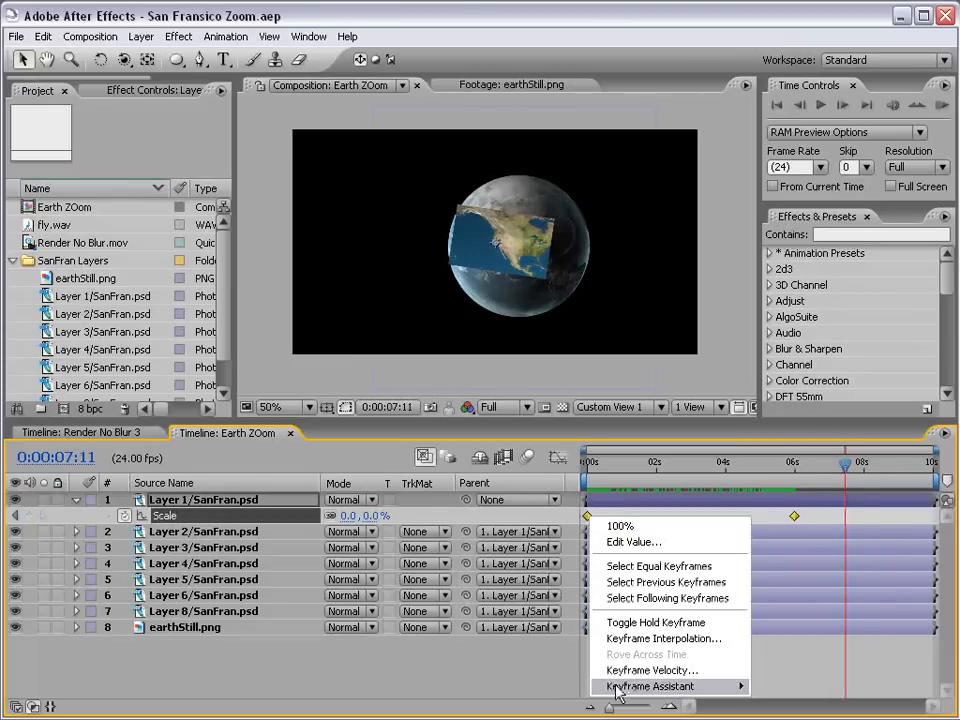
{"action": "mouse_move", "coordinate": [620, 687]}
{"action": "left_click", "coordinate": [502, 413]}
{"action": "left_click", "coordinate": [417, 422]}
{"action": "left_click_drag", "start_coordinate": [416, 422], "coordinate": [378, 236]}
{"action": "right_click", "coordinate": [592, 343]}
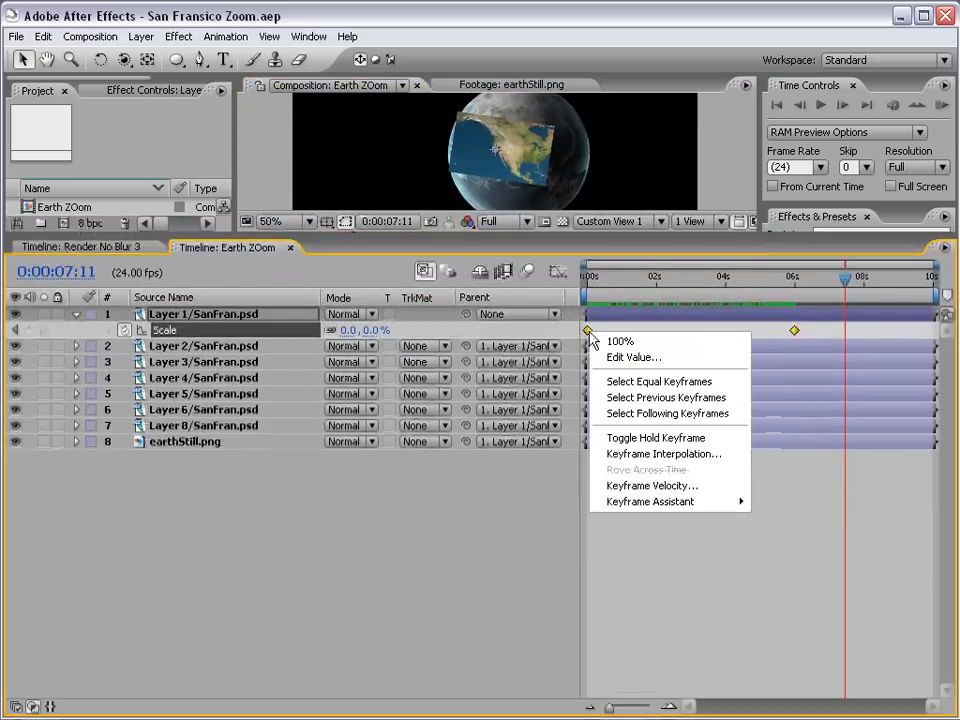
{"action": "mouse_move", "coordinate": [624, 508]}
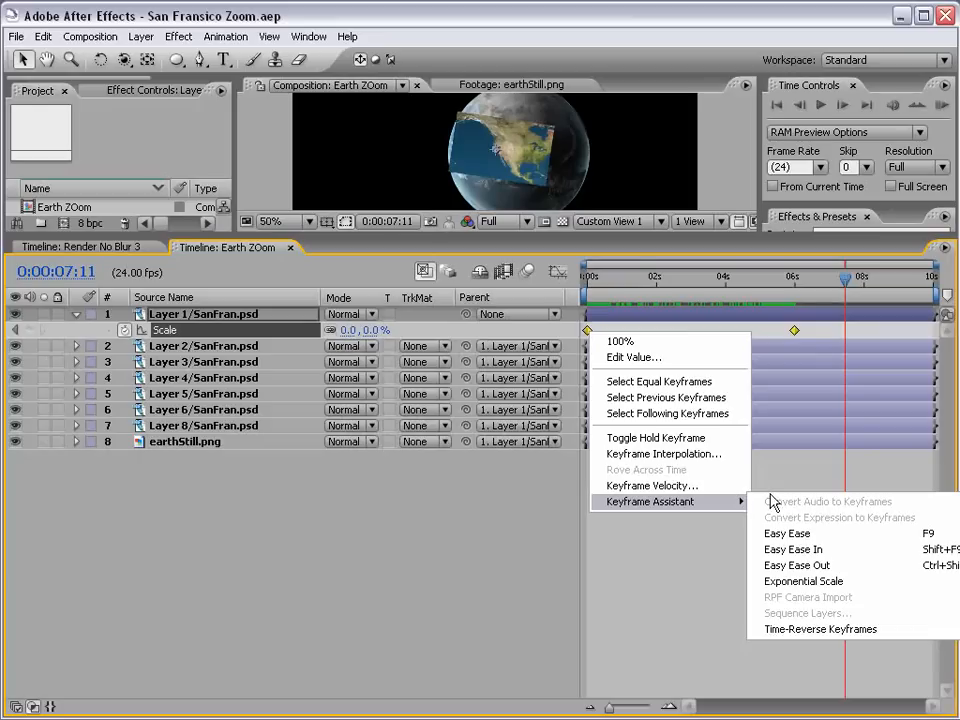
{"action": "left_click", "coordinate": [832, 588]}
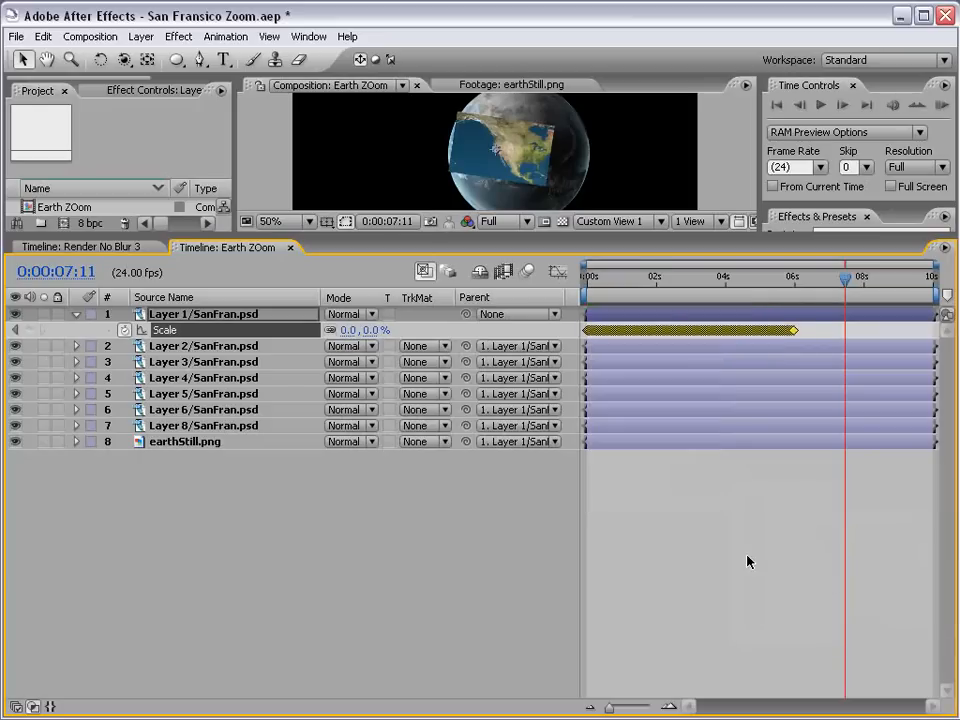
Scrub through the exponential zoom and examine Layer 1's scale curve in the Graph Editor.
{"action": "left_click_drag", "start_coordinate": [537, 232], "coordinate": [531, 330]}
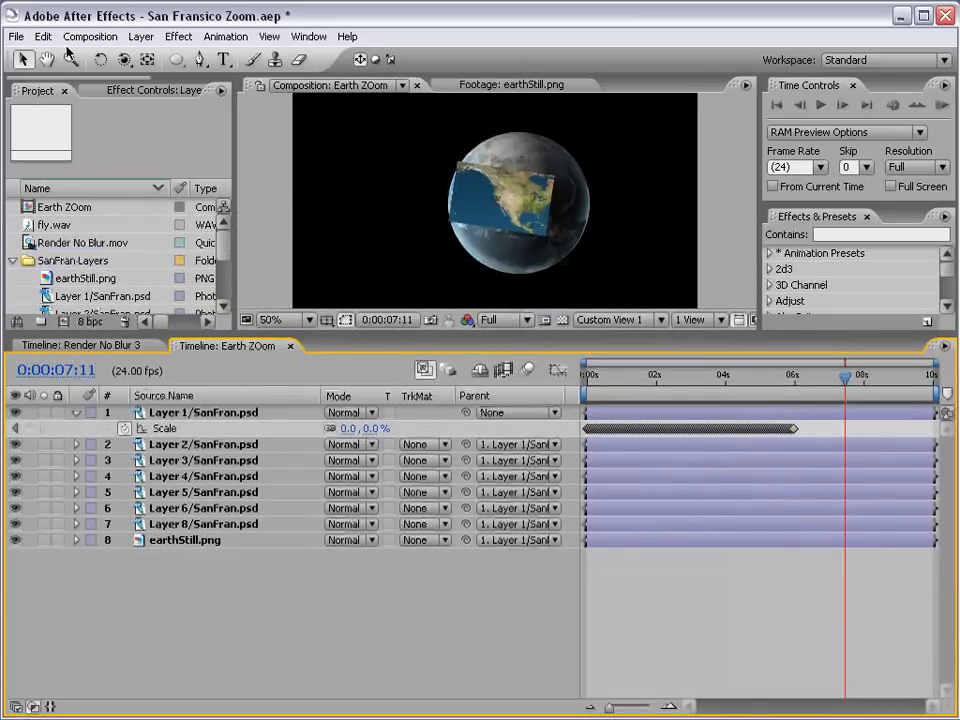
{"action": "left_click_drag", "start_coordinate": [600, 379], "coordinate": [786, 388]}
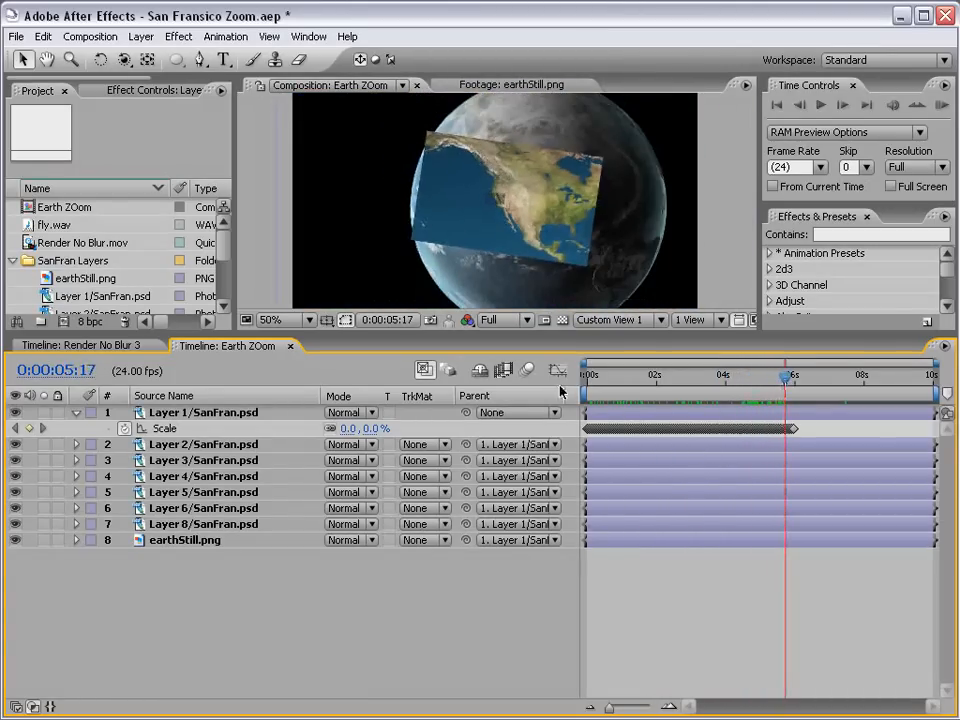
{"action": "left_click", "coordinate": [160, 428]}
{"action": "left_click", "coordinate": [557, 371]}
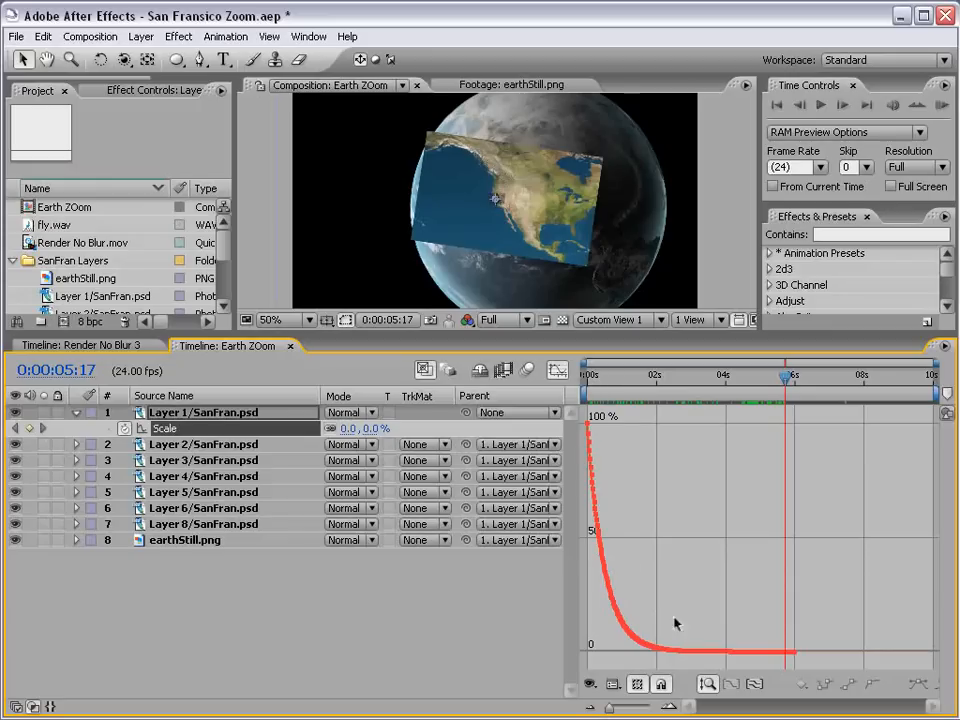
{"action": "left_click", "coordinate": [557, 371]}
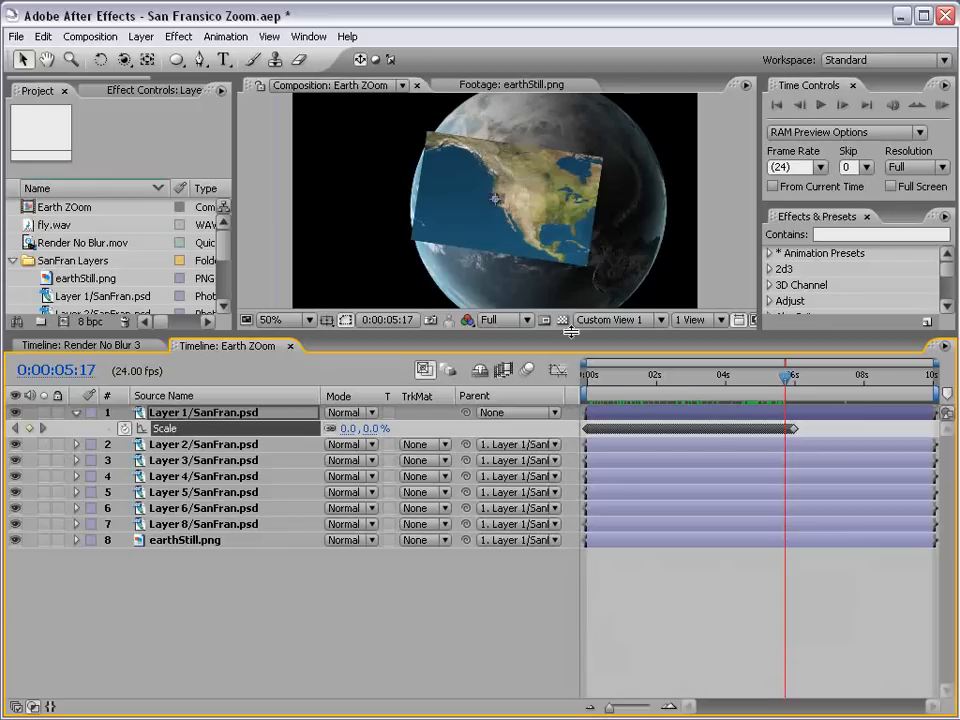
Enlarge the composition view, collapse Layer 1's properties and scrub through the zoom to examine the edges between the satellite layers.
{"action": "left_click_drag", "start_coordinate": [570, 333], "coordinate": [557, 452]}
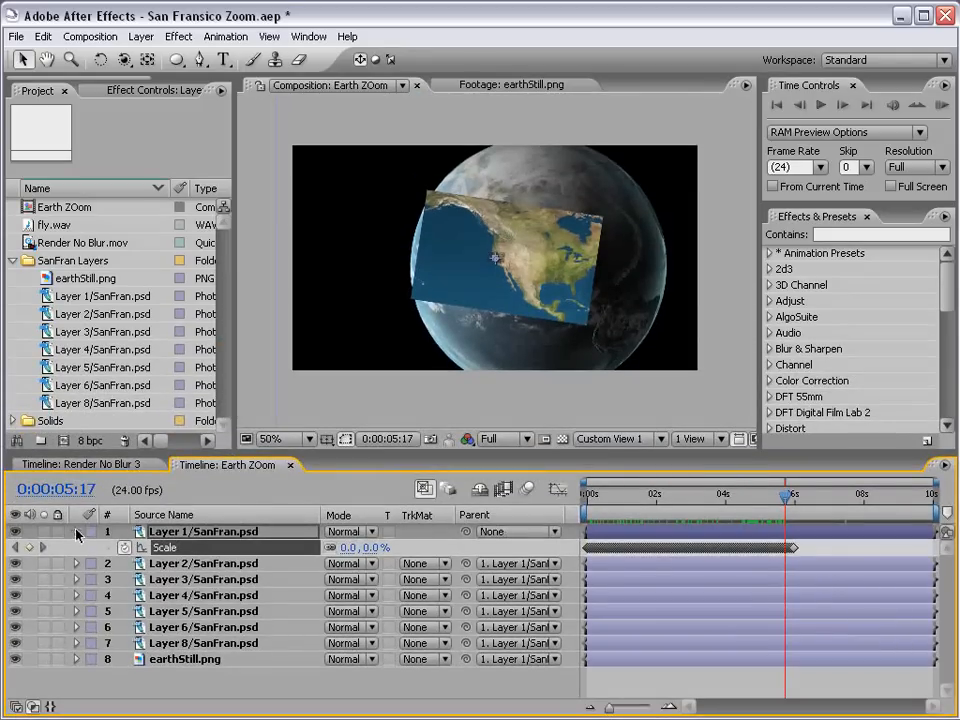
{"action": "left_click", "coordinate": [77, 531]}
{"action": "left_click_drag", "start_coordinate": [431, 451], "coordinate": [431, 432]}
{"action": "left_click_drag", "start_coordinate": [786, 476], "coordinate": [711, 484]}
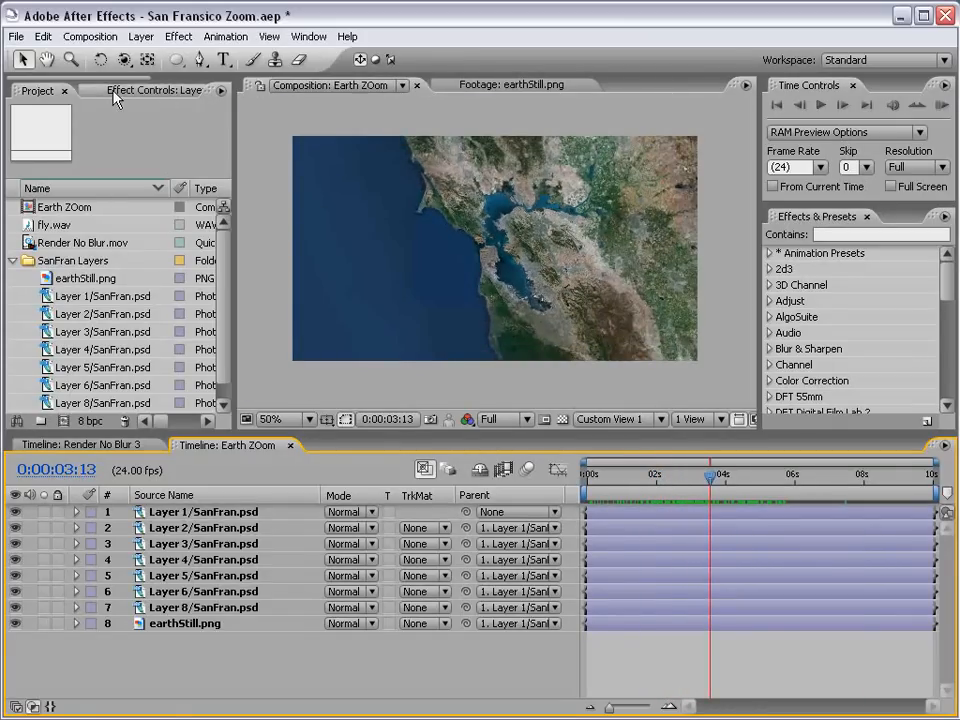
{"action": "left_click_drag", "start_coordinate": [593, 478], "coordinate": [631, 481]}
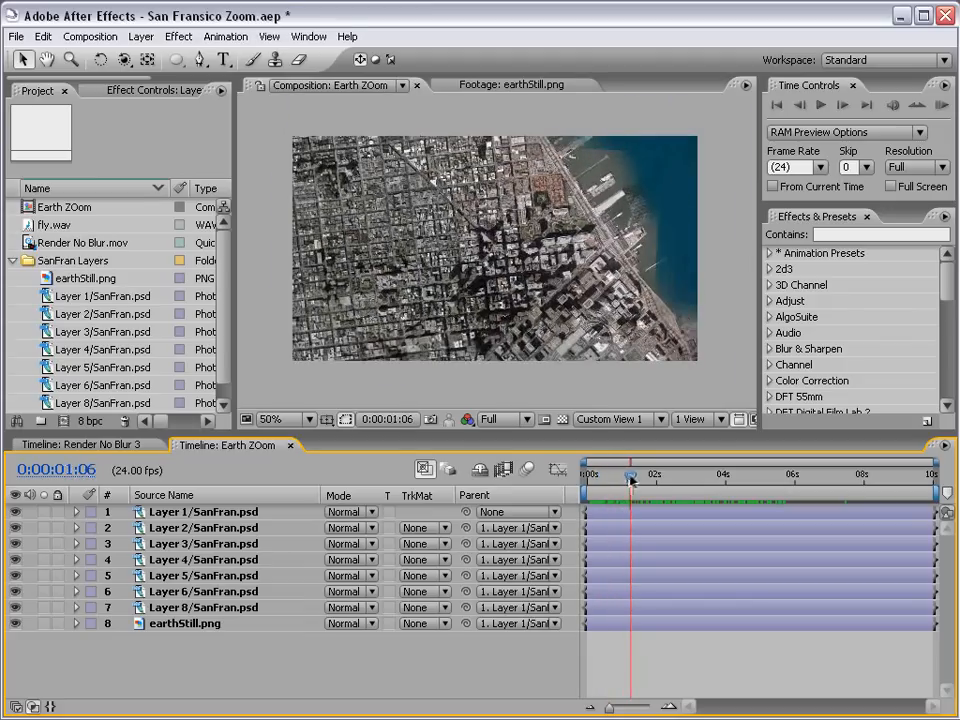
{"action": "left_click", "coordinate": [594, 527]}
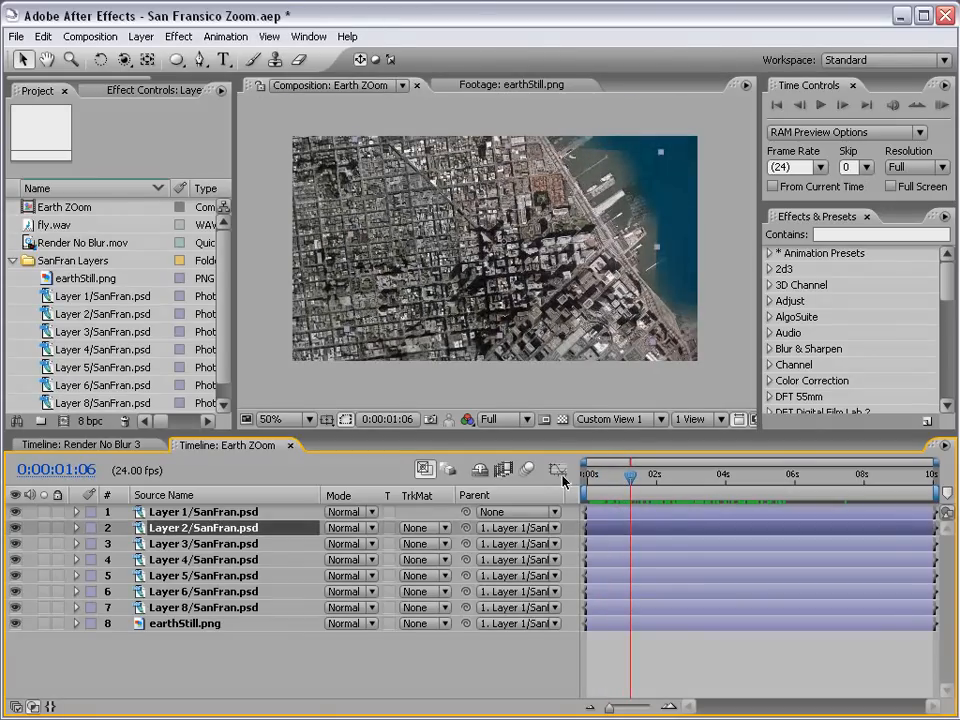
{"action": "left_click_drag", "start_coordinate": [631, 481], "coordinate": [639, 480]}
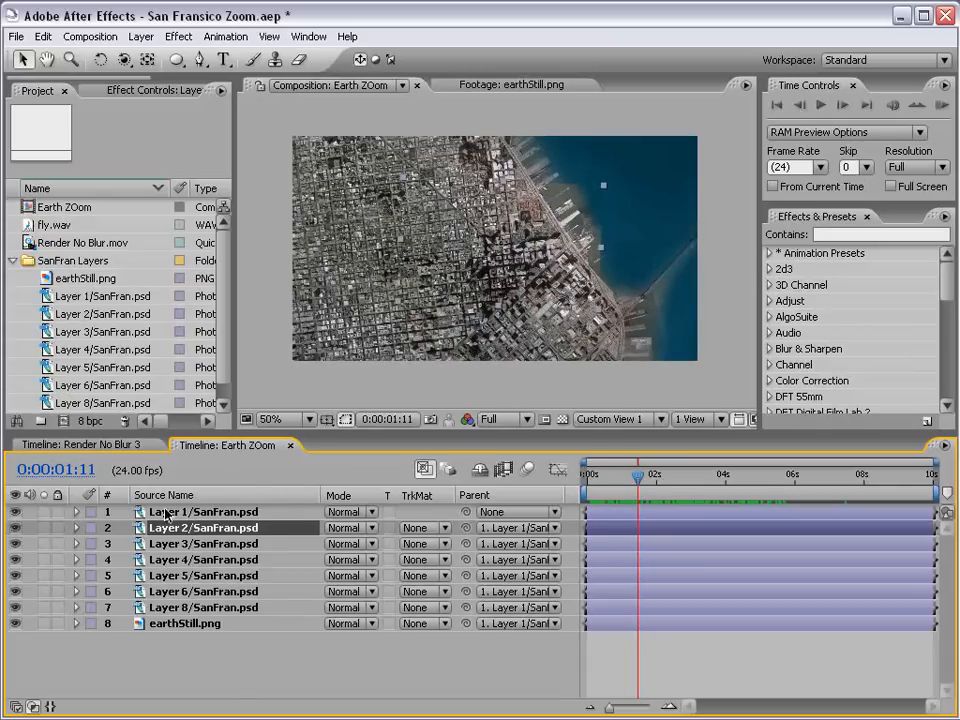
Change the label colour of all eight layers to Gold.
{"action": "key", "text": "ctrl+a"}
{"action": "left_click", "coordinate": [93, 513]}
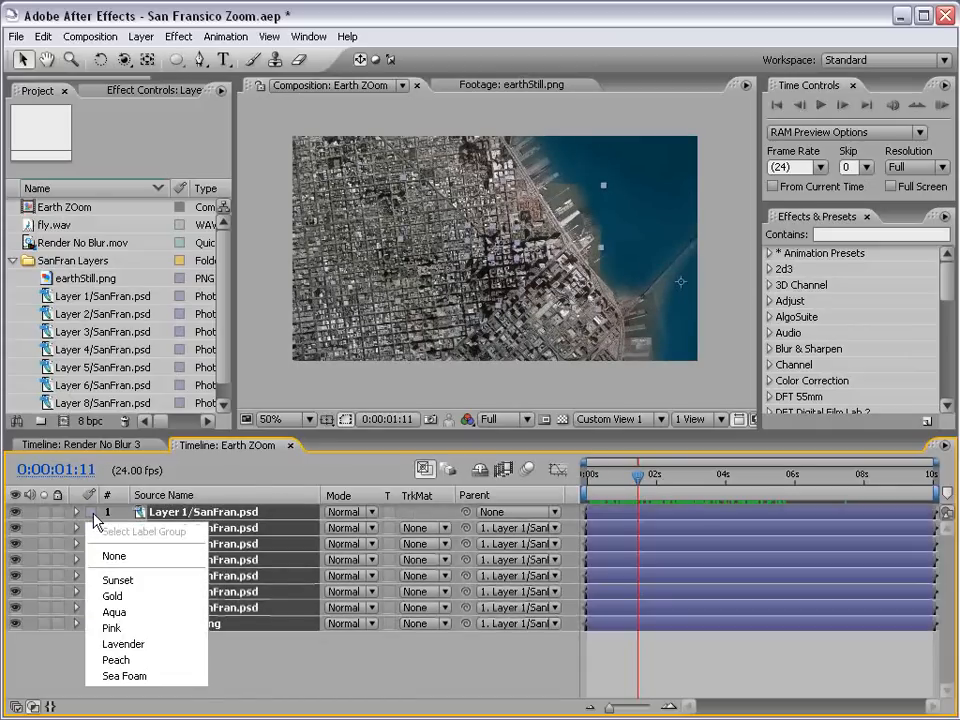
{"action": "left_click", "coordinate": [126, 598]}
{"action": "left_click", "coordinate": [694, 697]}
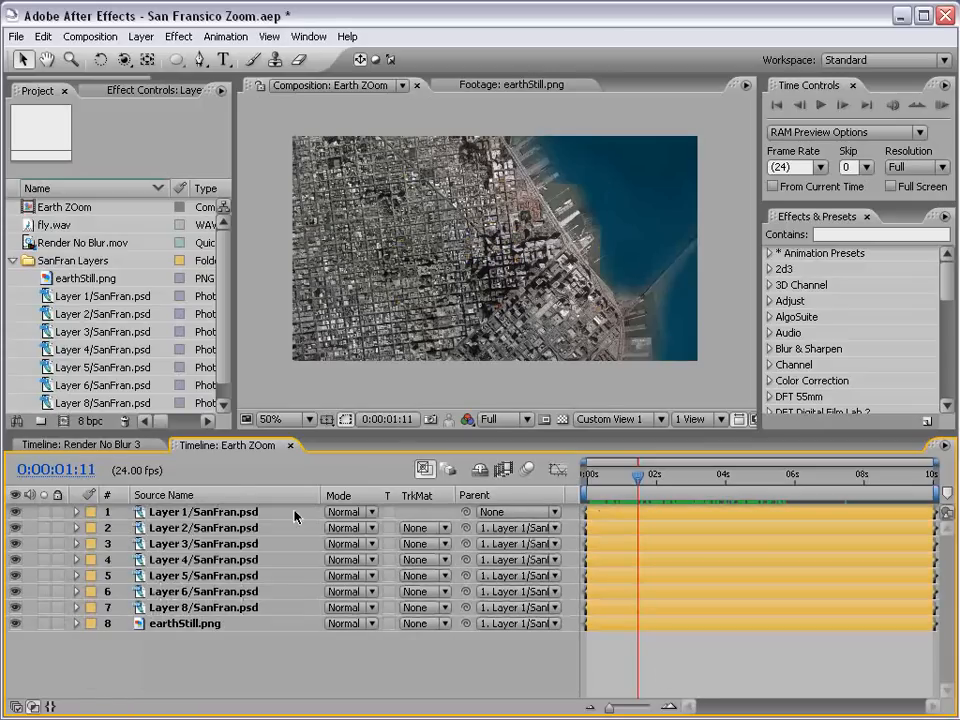
Add an elliptical mask fitted to the full size of Layer 2.
{"action": "left_click", "coordinate": [615, 510]}
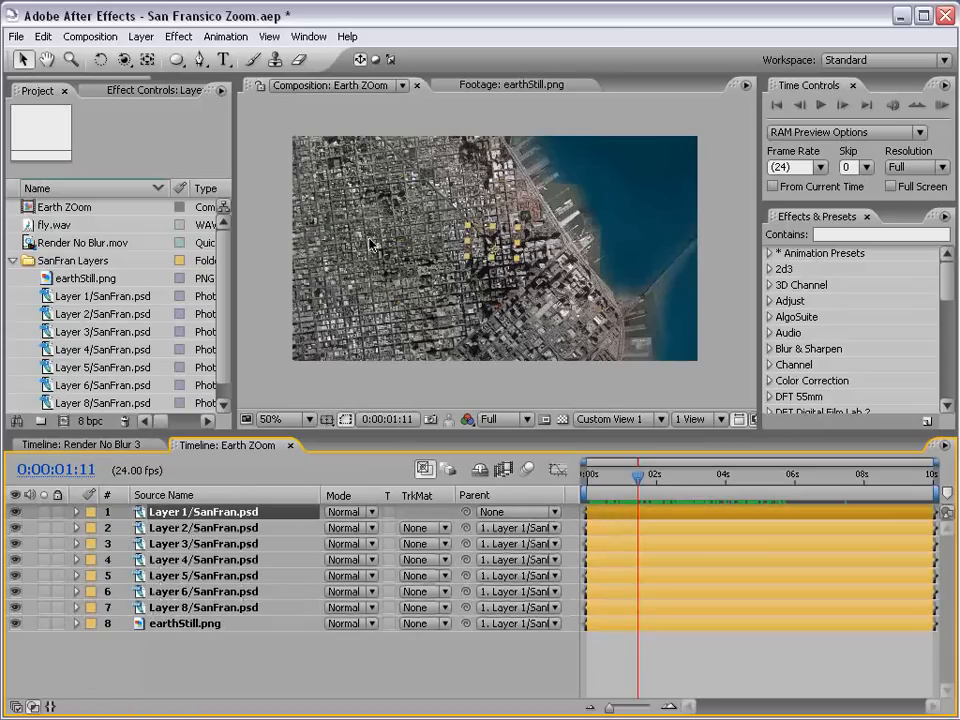
{"action": "left_click", "coordinate": [611, 531]}
{"action": "key", "text": "grave"}
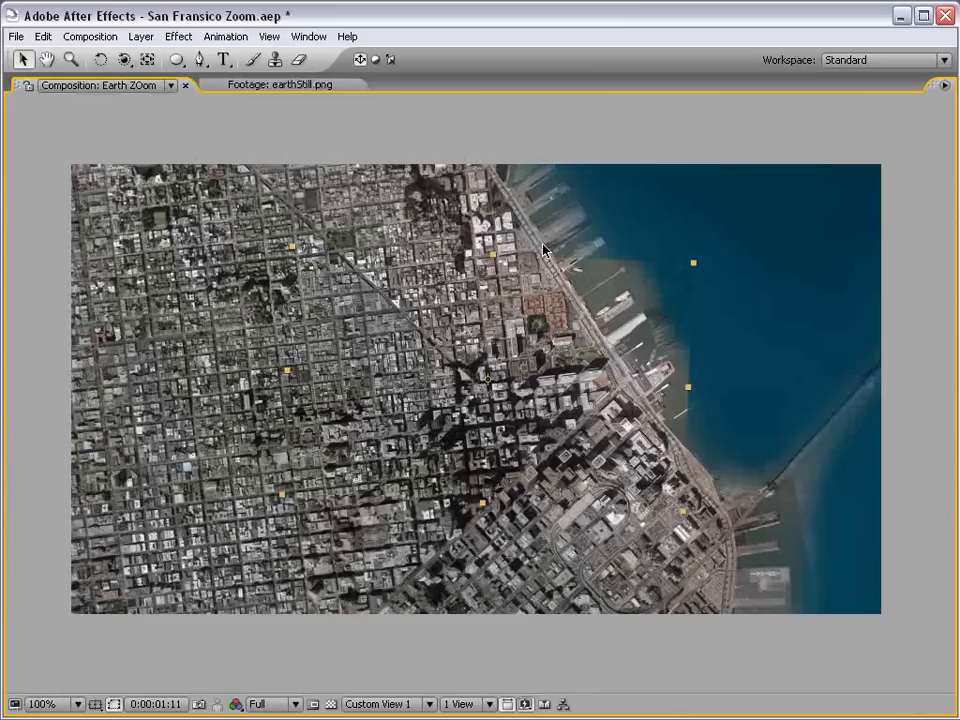
{"action": "double_click", "coordinate": [177, 64]}
{"action": "left_click_drag", "start_coordinate": [177, 64], "coordinate": [226, 82]}
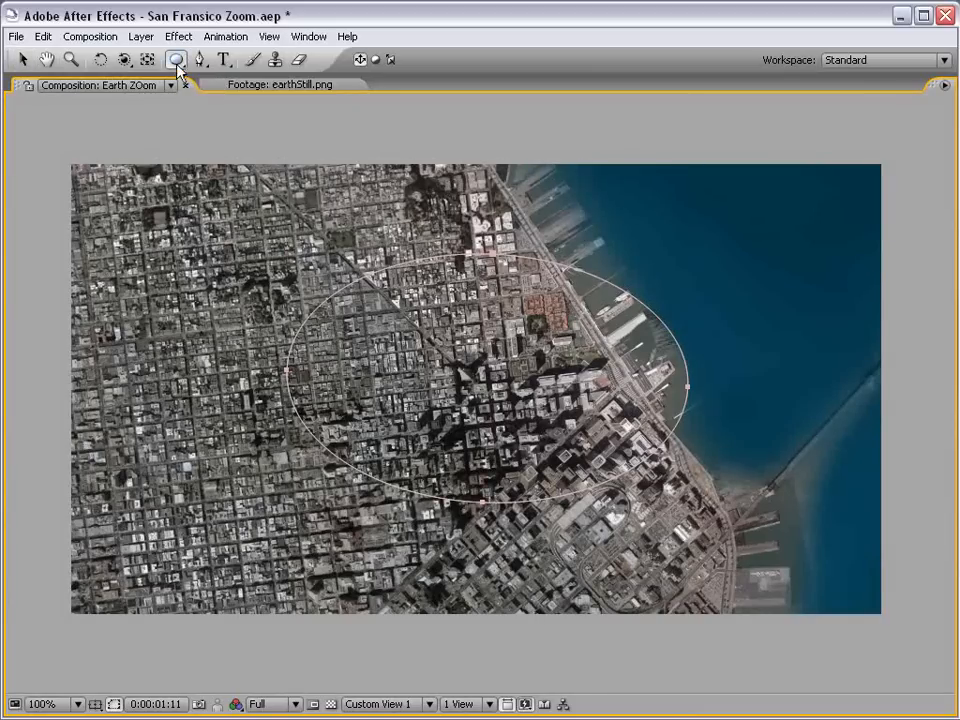
{"action": "key", "text": "comma"}
{"action": "key", "text": "grave"}
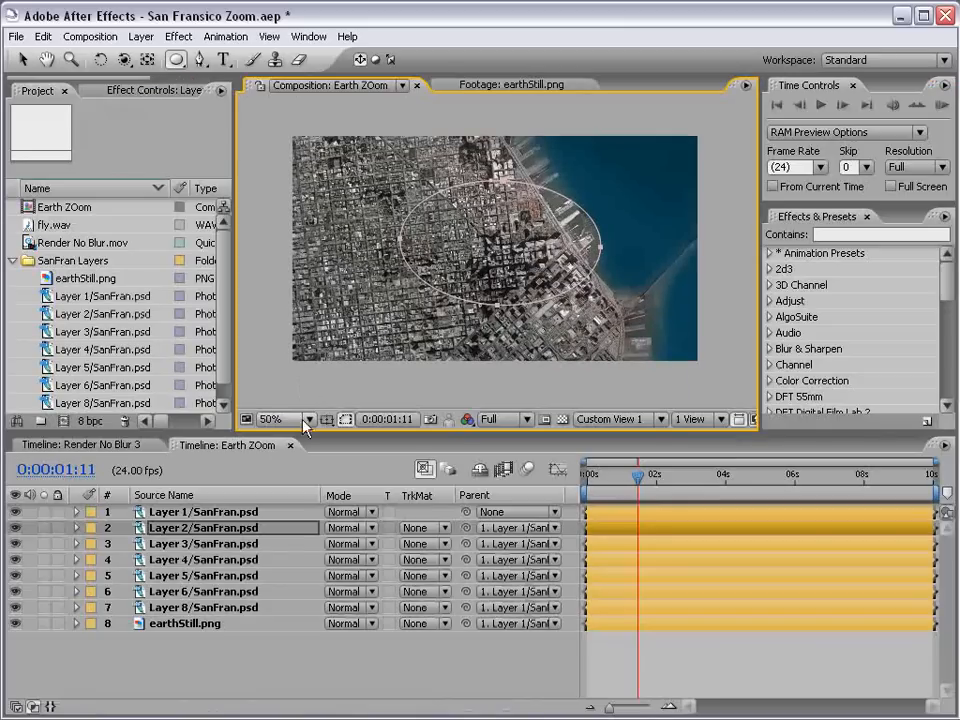
Set Layer 2's Mask Feather to 250 pixels and its Mask Expansion to -250 pixels.
{"action": "left_click", "coordinate": [243, 532]}
{"action": "key", "text": "m"}
{"action": "key", "text": "m"}
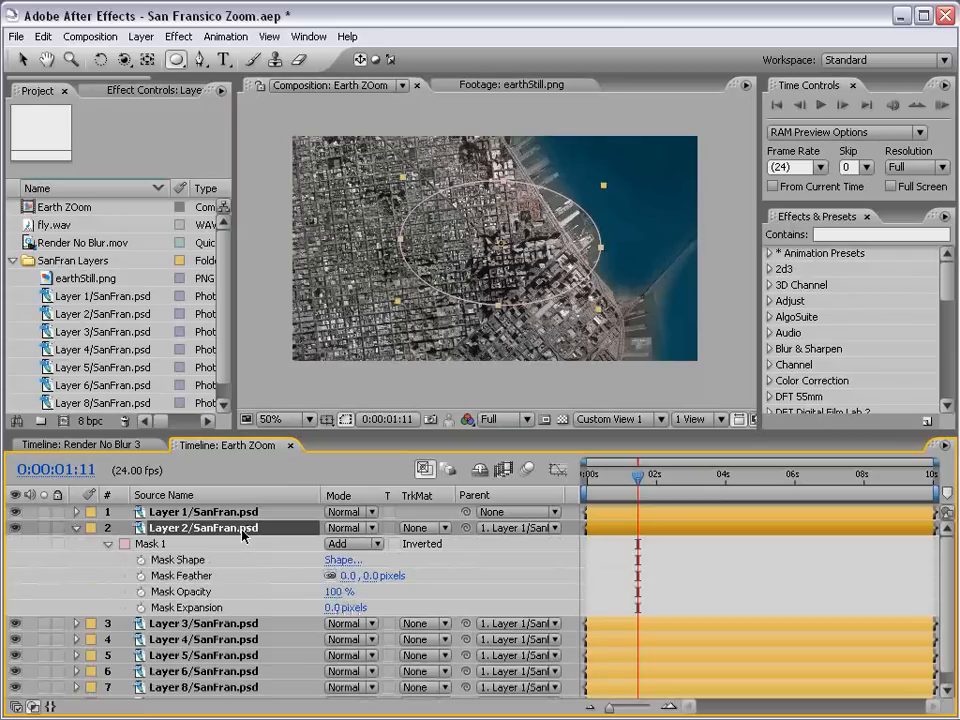
{"action": "left_click", "coordinate": [345, 576]}
{"action": "type", "text": "250"}
{"action": "key", "text": "Return"}
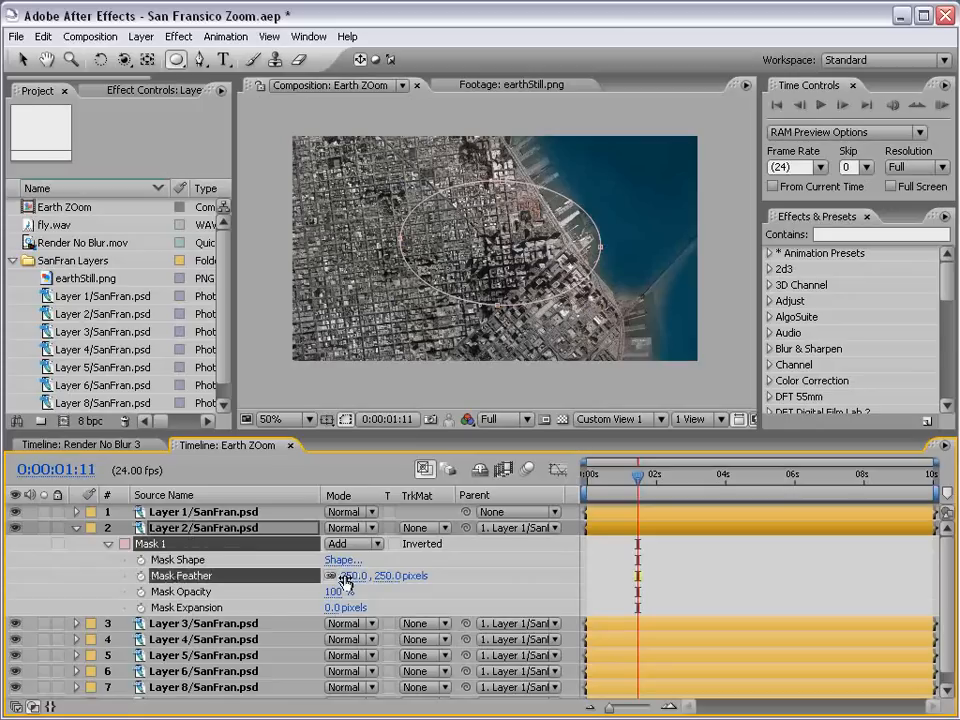
{"action": "left_click", "coordinate": [333, 607]}
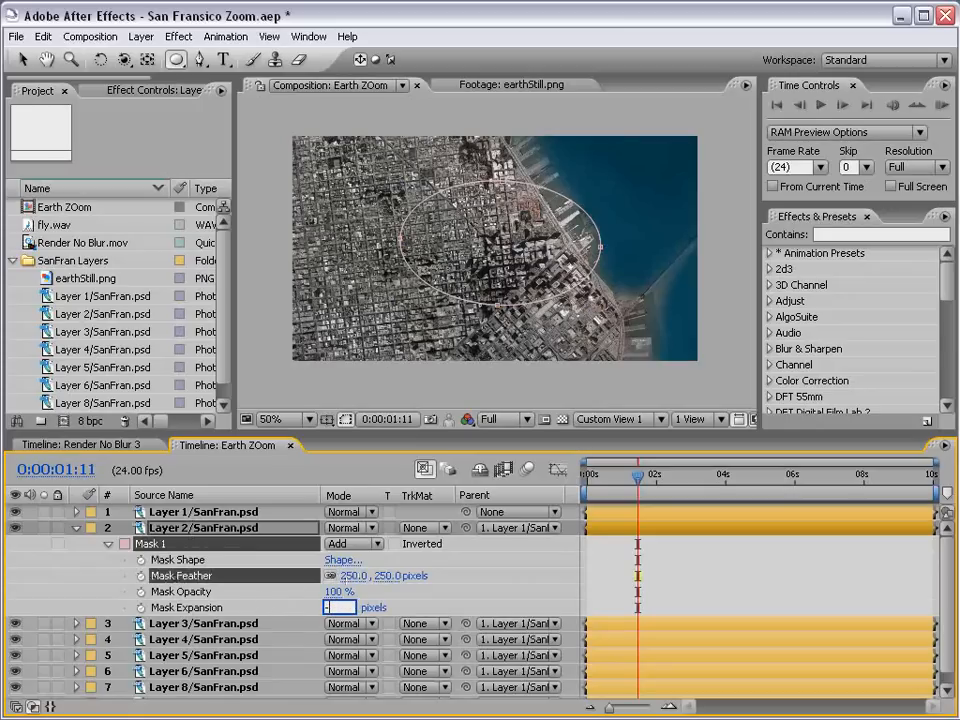
{"action": "type", "text": "-250"}
{"action": "key", "text": "Return"}
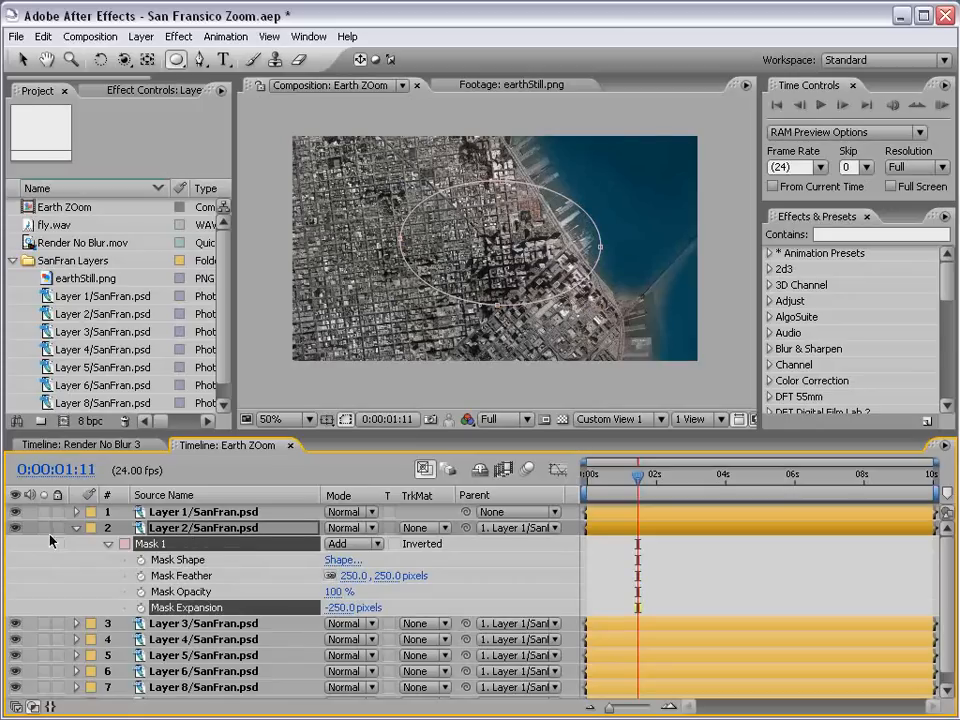
Solo Layer 2 temporarily to inspect its feathered mask edge in an enlarged composition view.
{"action": "left_click", "coordinate": [45, 528]}
{"action": "left_click", "coordinate": [546, 565]}
{"action": "scroll", "coordinate": [556, 304], "scroll_direction": "up", "scroll_amount": 1}
{"action": "key", "text": "grave"}
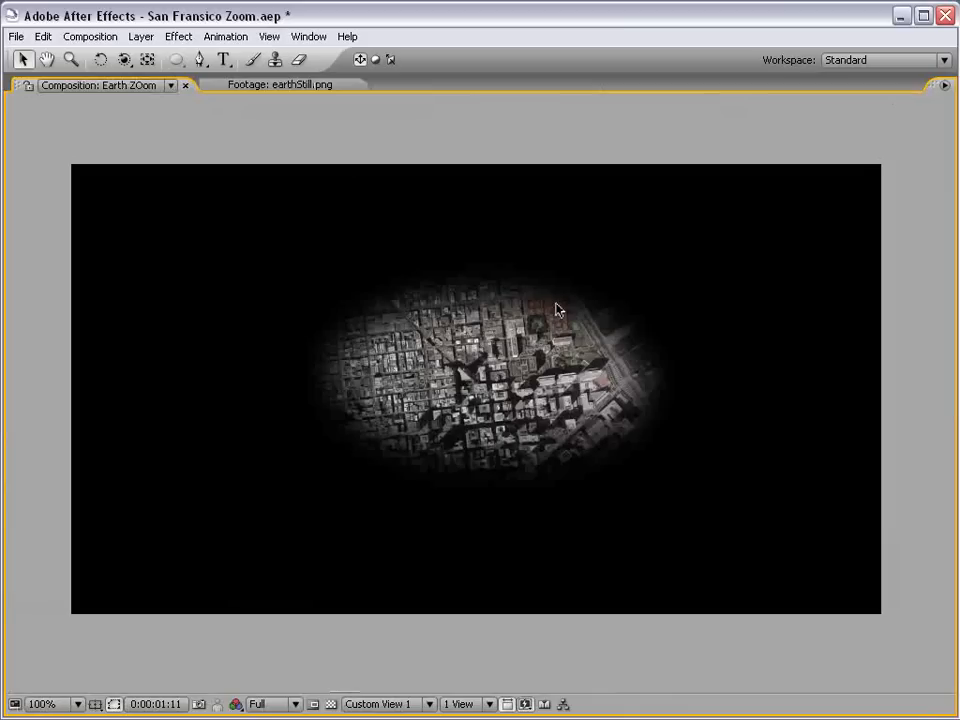
{"action": "scroll", "coordinate": [529, 341], "scroll_direction": "down", "scroll_amount": 1}
{"action": "key", "text": "grave"}
{"action": "left_click", "coordinate": [45, 528]}
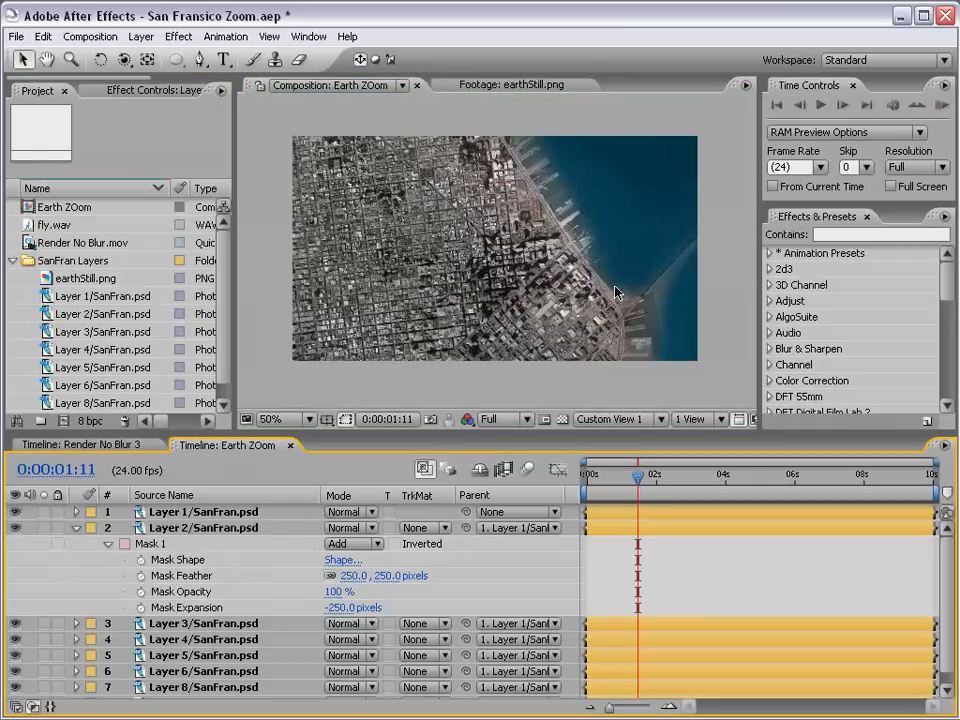
Add a full-size elliptical mask to Layer 3 with the current time at 0:00:02:06.
{"action": "left_click", "coordinate": [76, 527]}
{"action": "left_click", "coordinate": [172, 540]}
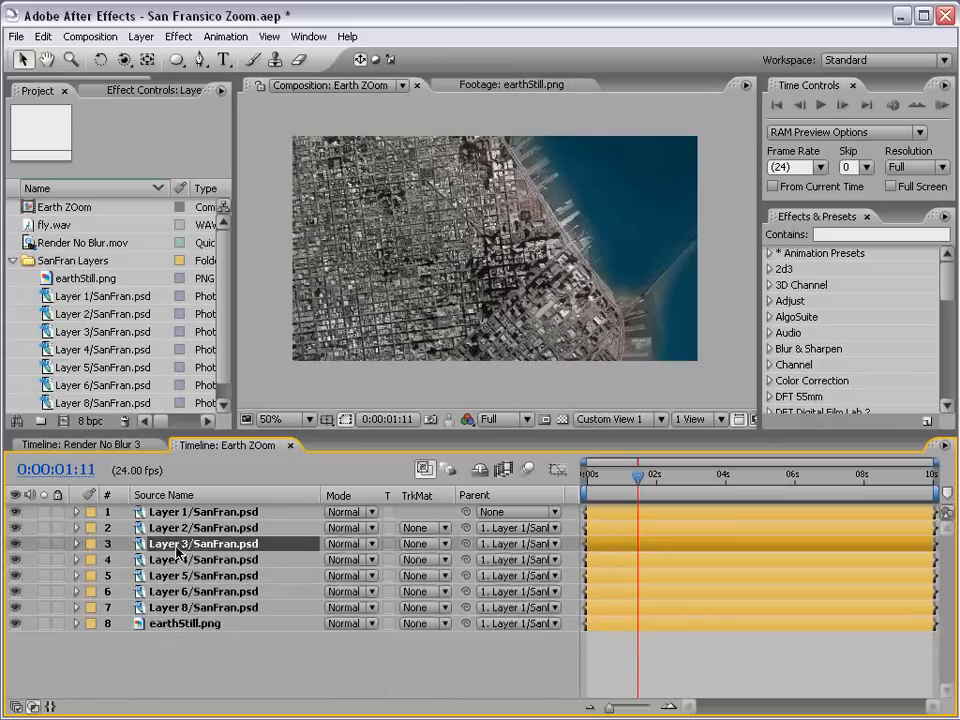
{"action": "left_click_drag", "start_coordinate": [644, 481], "coordinate": [665, 477]}
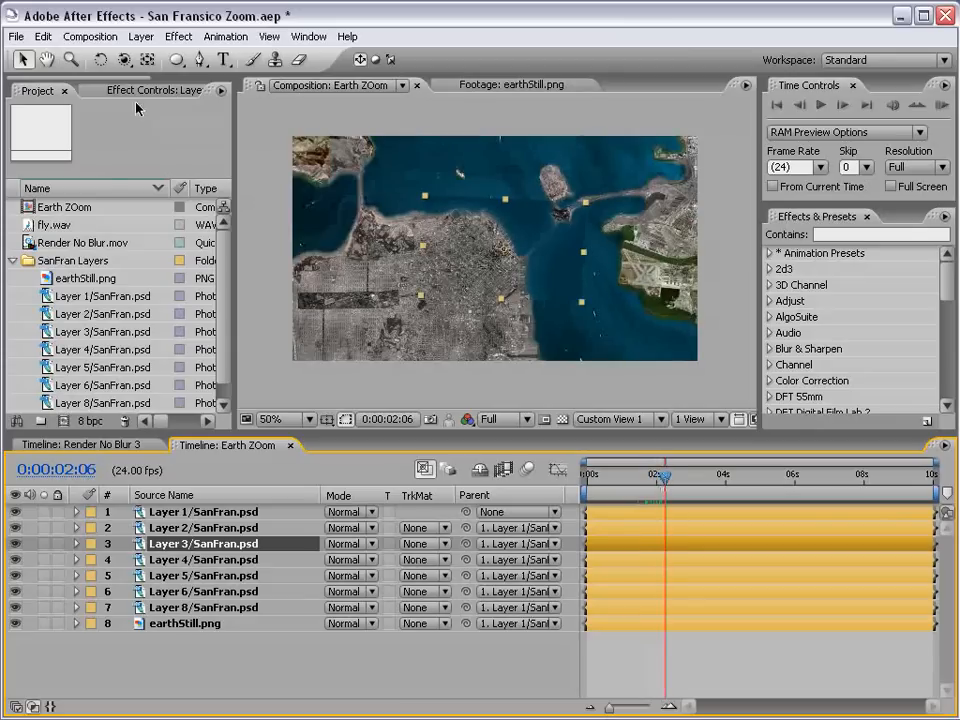
{"action": "double_click", "coordinate": [178, 62]}
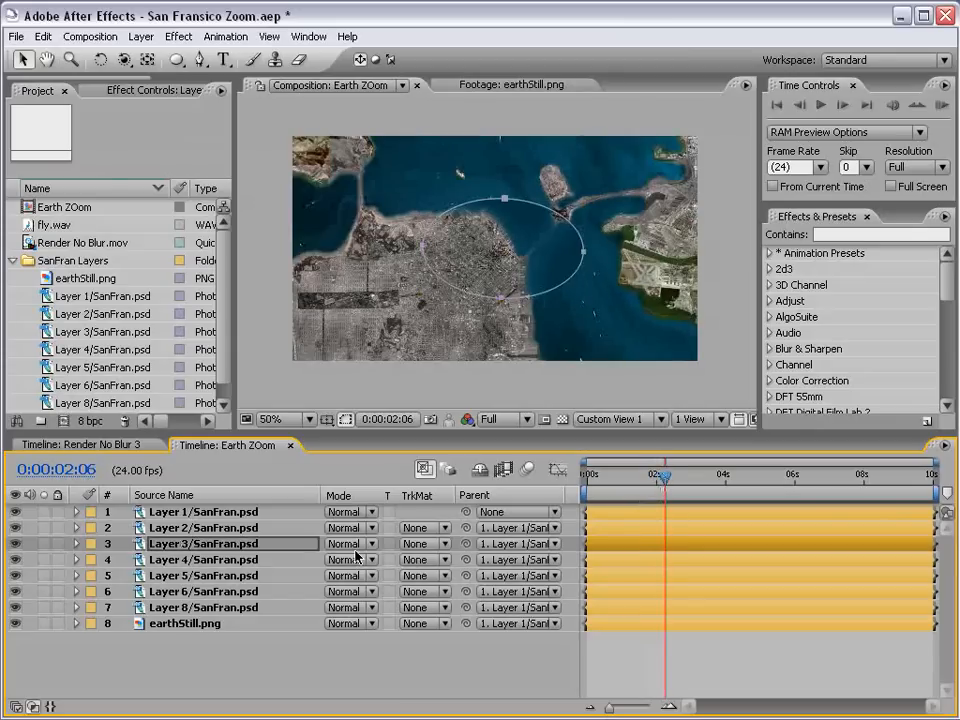
Set Layer 3's Mask Feather to 250 pixels and its Mask Expansion to -250 pixels, and check the blended edge.
{"action": "key", "text": "m"}
{"action": "key", "text": "m"}
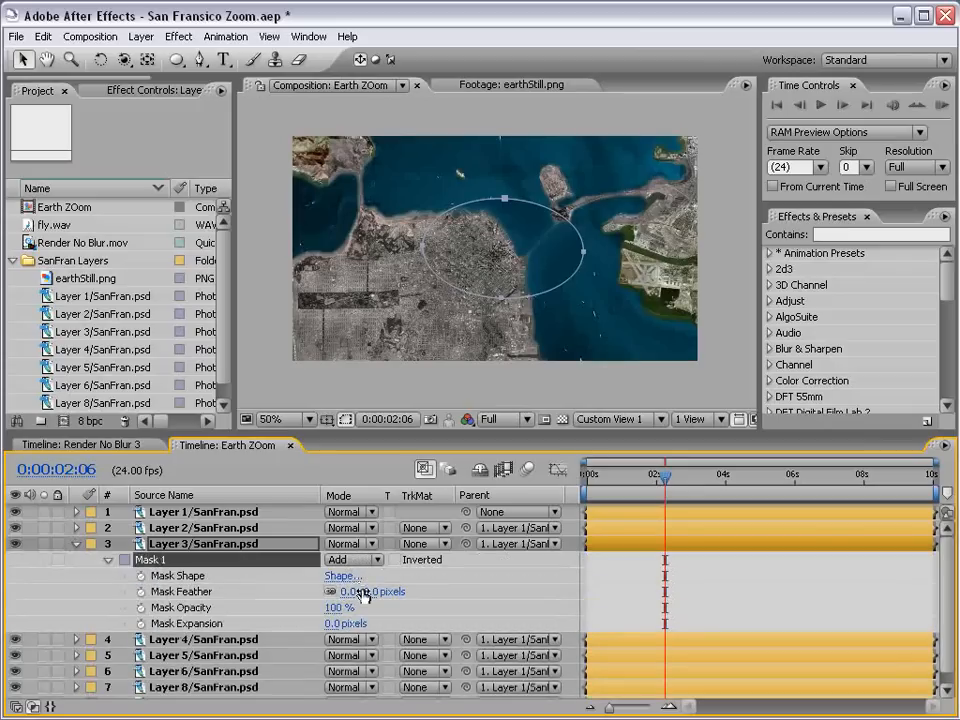
{"action": "left_click", "coordinate": [366, 591]}
{"action": "type", "text": "250"}
{"action": "key", "text": "Return"}
{"action": "left_click", "coordinate": [330, 623]}
{"action": "type", "text": "-25"}
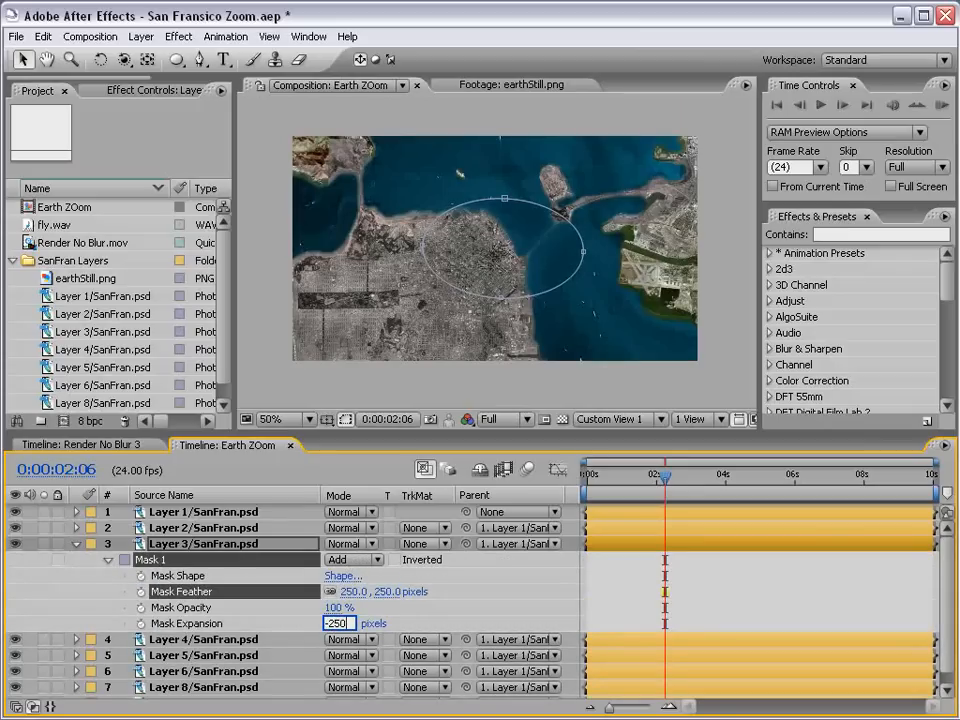
{"action": "type", "text": "0"}
{"action": "key", "text": "Return"}
{"action": "left_click", "coordinate": [642, 556]}
{"action": "left_click", "coordinate": [637, 544]}
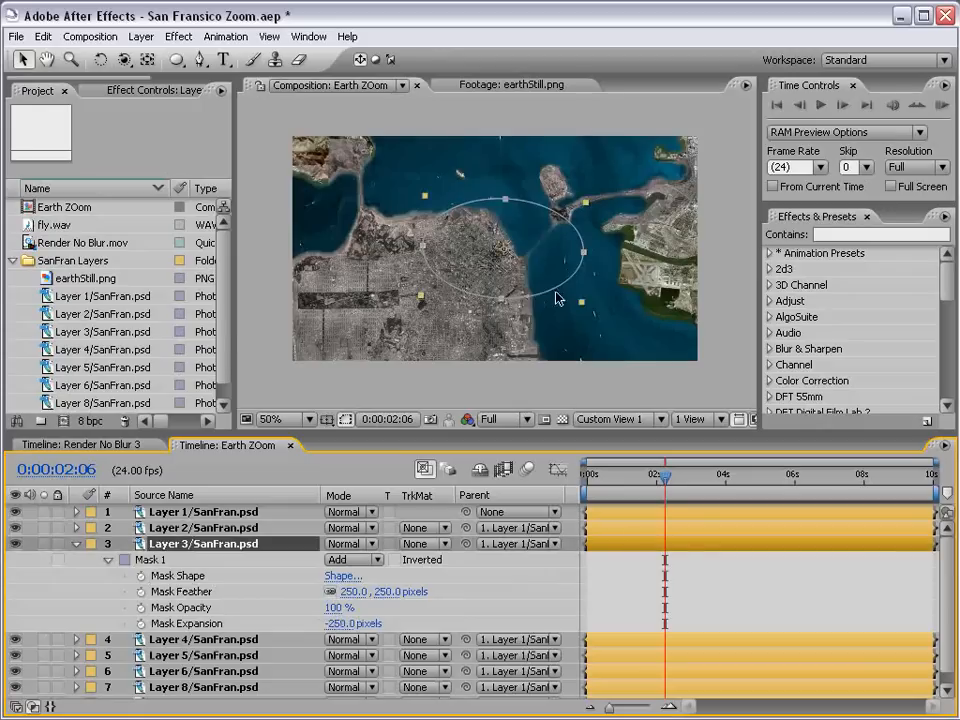
{"action": "scroll", "coordinate": [557, 298], "scroll_direction": "up", "scroll_amount": 2}
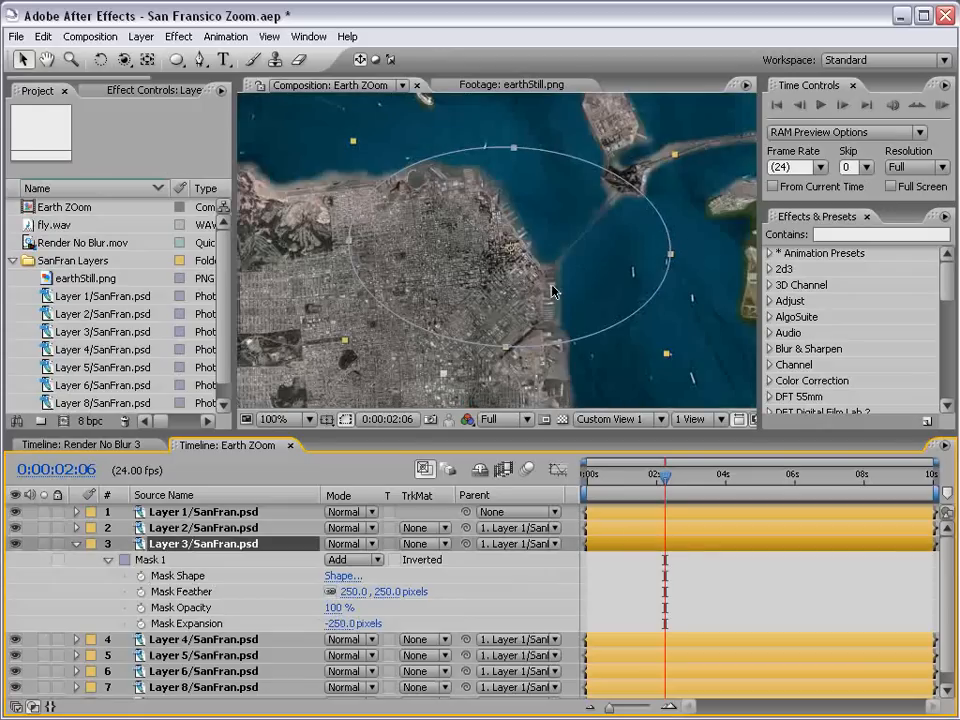
Move the current time to 0:00:03:03 and add a full-size elliptical mask to Layer 4.
{"action": "left_click", "coordinate": [77, 545]}
{"action": "key", "text": "ctrl+shift+a"}
{"action": "left_click_drag", "start_coordinate": [669, 484], "coordinate": [700, 485]}
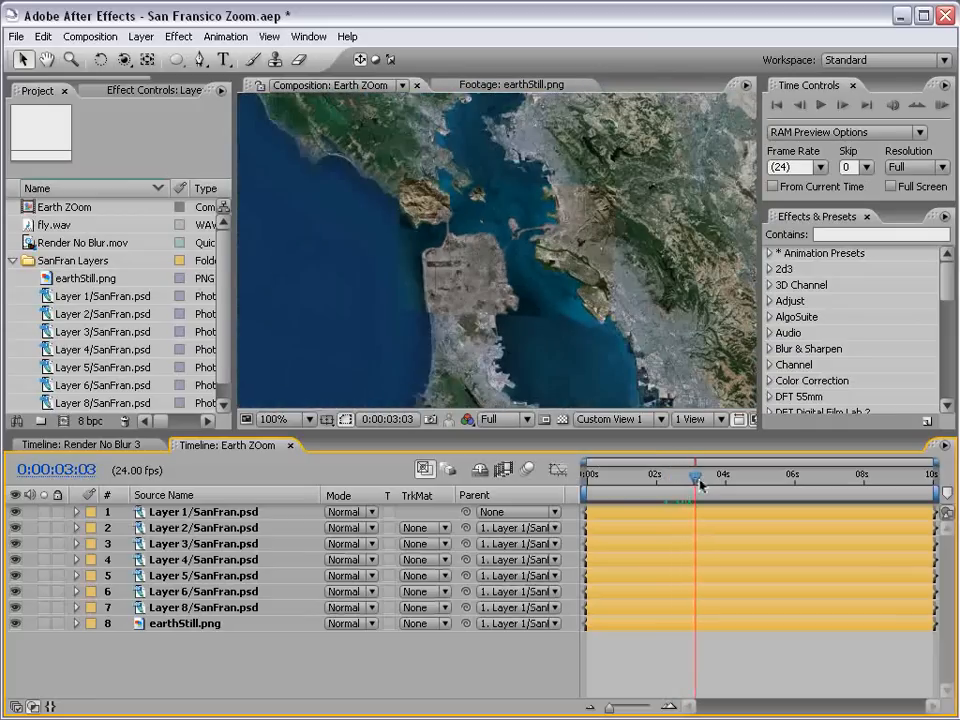
{"action": "left_click", "coordinate": [637, 559]}
{"action": "left_click", "coordinate": [177, 61]}
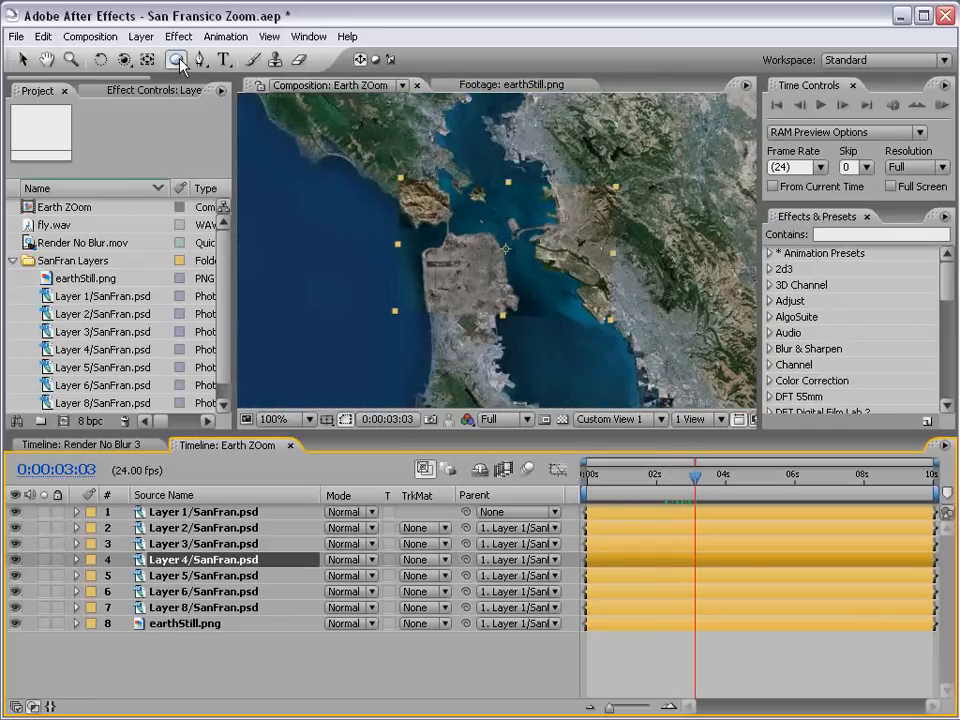
{"action": "double_click", "coordinate": [177, 61]}
{"action": "key", "text": "v"}
Set Layer 4's Mask Feather to 250 pixels and its Mask Expansion to -250 pixels, then collapse the layer.
{"action": "key", "text": "m"}
{"action": "key", "text": "m"}
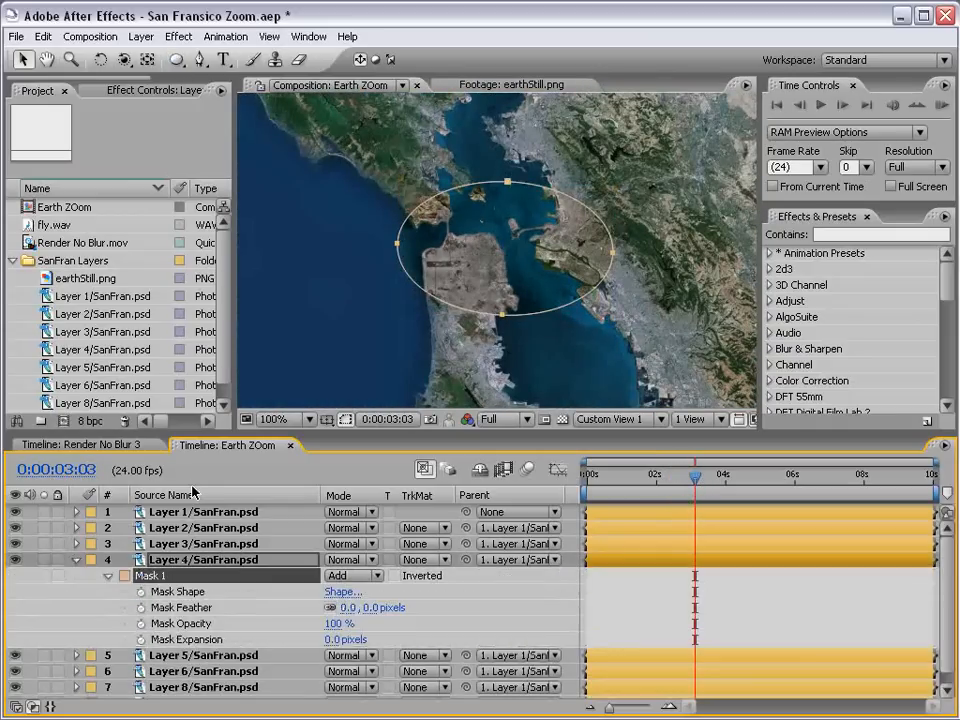
{"action": "left_click", "coordinate": [370, 607]}
{"action": "type", "text": "250"}
{"action": "key", "text": "Return"}
{"action": "left_click", "coordinate": [329, 639]}
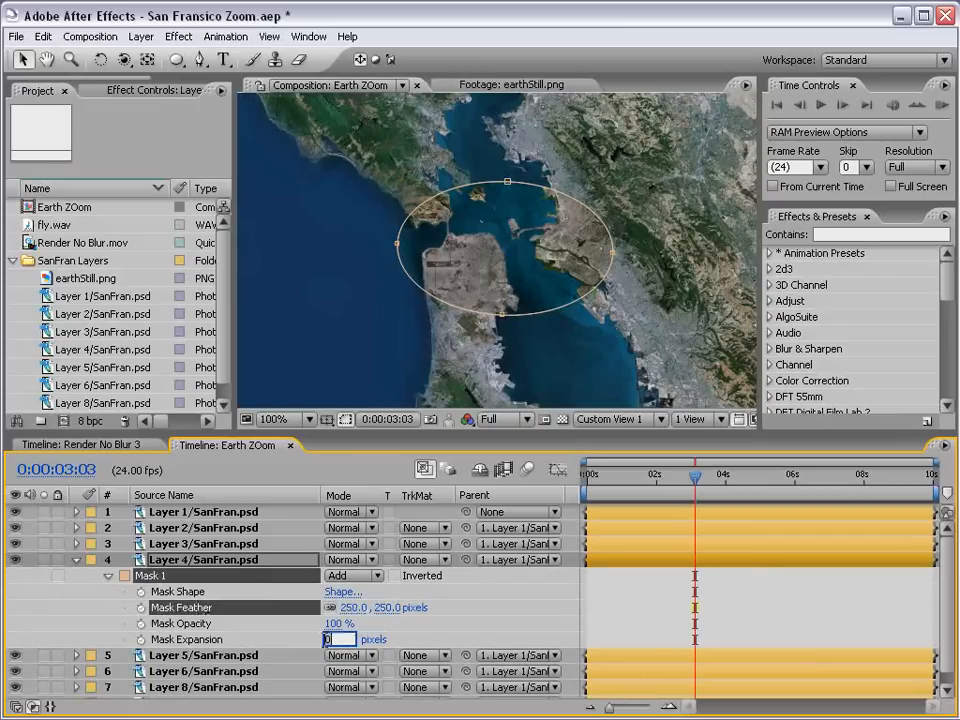
{"action": "type", "text": "-250"}
{"action": "key", "text": "Return"}
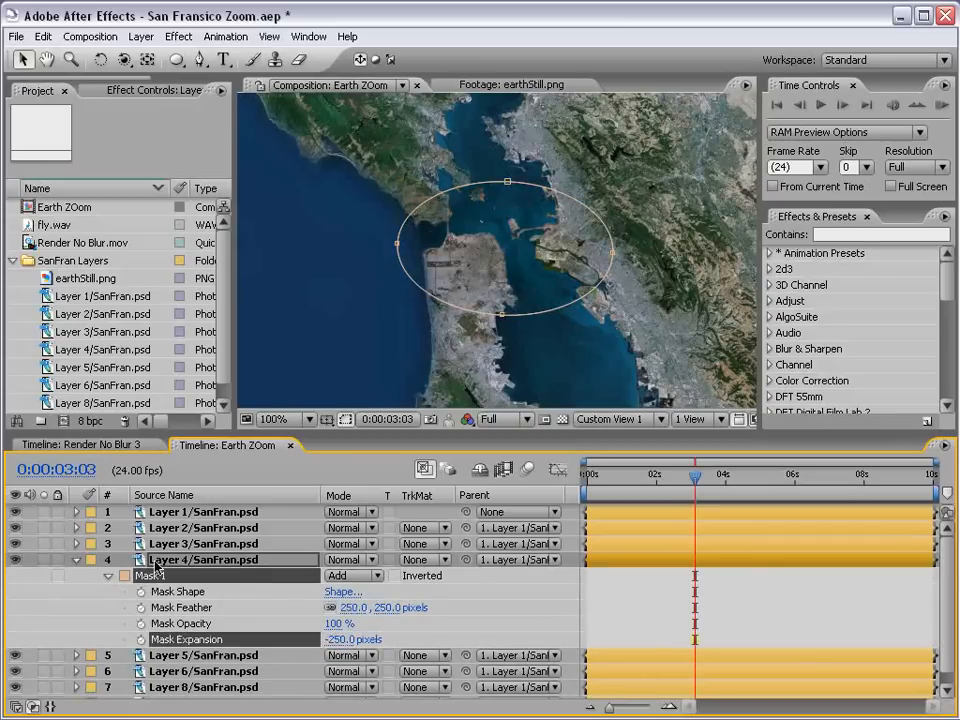
{"action": "left_click", "coordinate": [75, 560]}
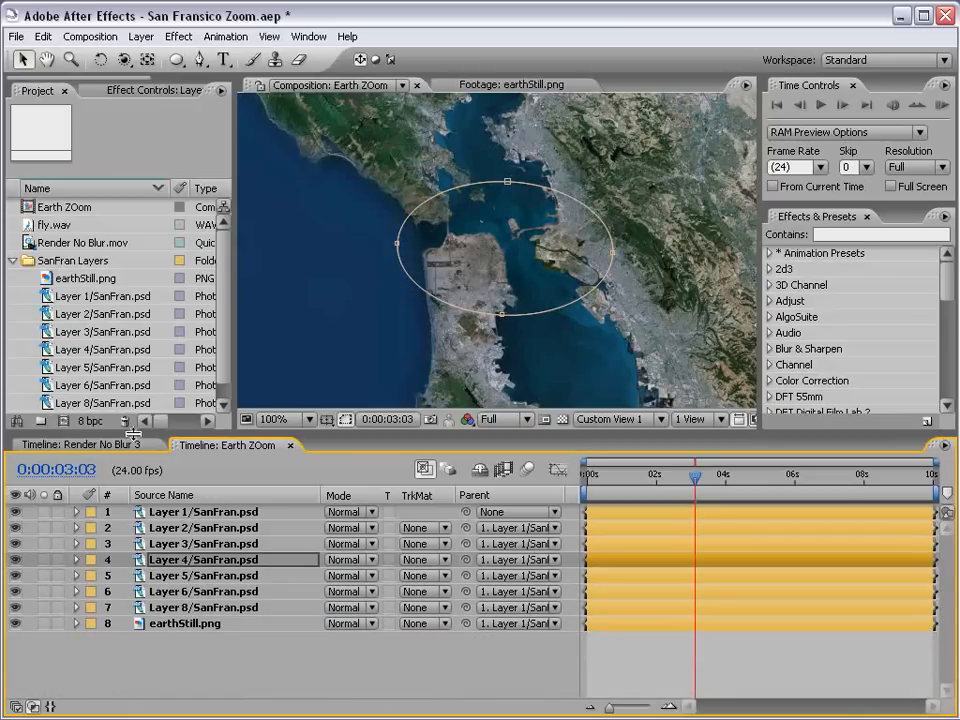
Move the current time to 0:00:04:00 and add a full-size elliptical mask to Layer 5.
{"action": "left_click_drag", "start_coordinate": [130, 433], "coordinate": [130, 408]}
{"action": "left_click", "coordinate": [603, 620]}
{"action": "left_click_drag", "start_coordinate": [693, 452], "coordinate": [724, 461]}
{"action": "left_click", "coordinate": [200, 552]}
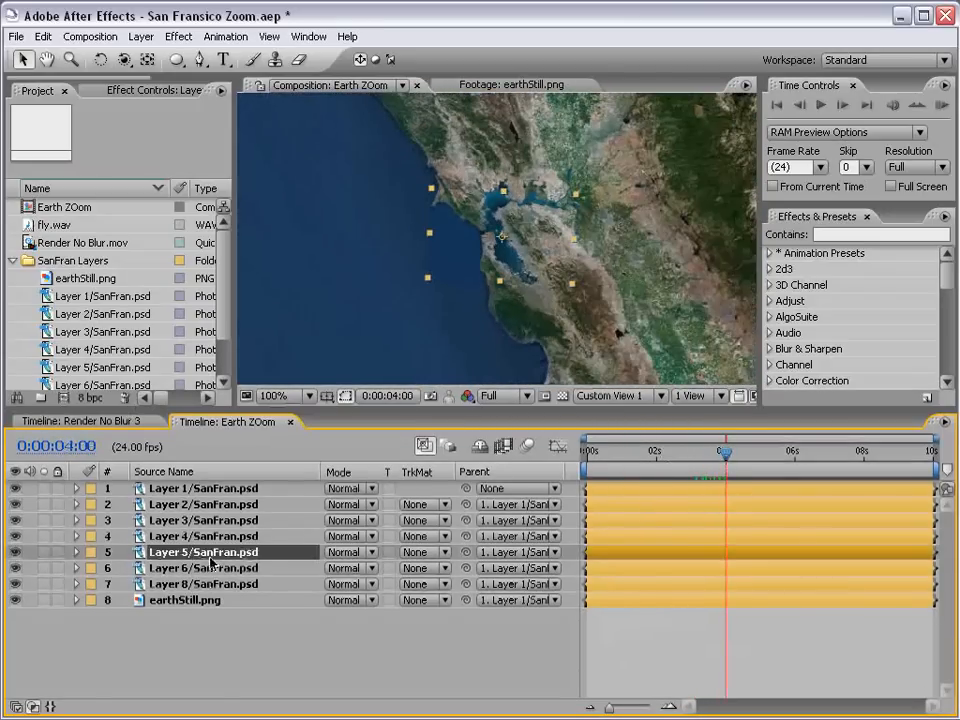
{"action": "left_click", "coordinate": [265, 488]}
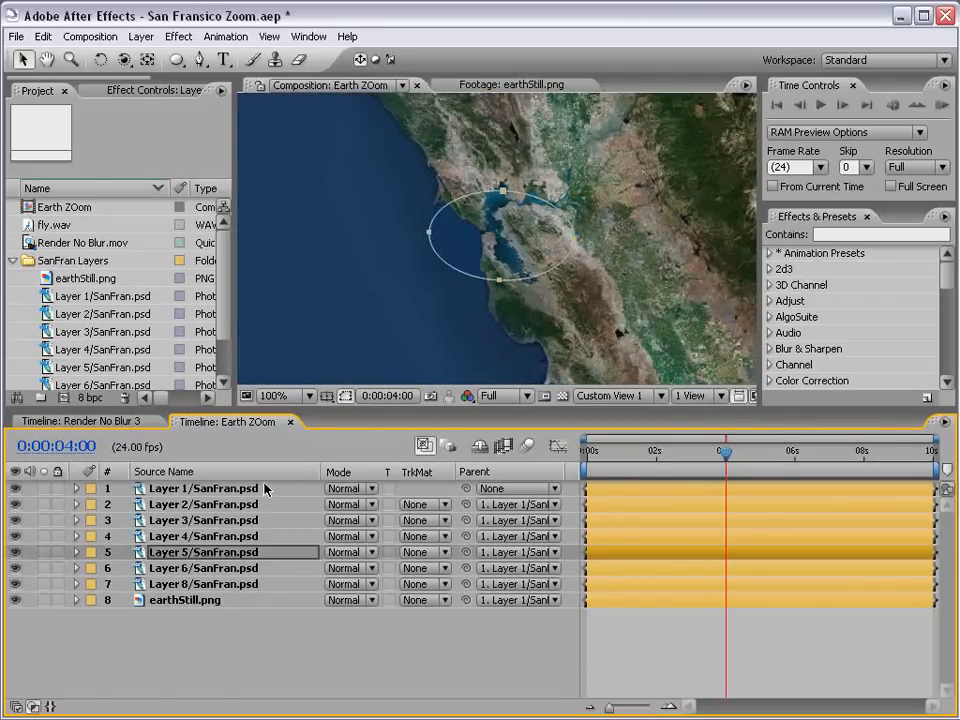
Reveal the mask properties of Layer 5 and set its Mask Feather to 250 pixels.
{"action": "left_click", "coordinate": [224, 556]}
{"action": "key", "text": "m"}
{"action": "key", "text": "m"}
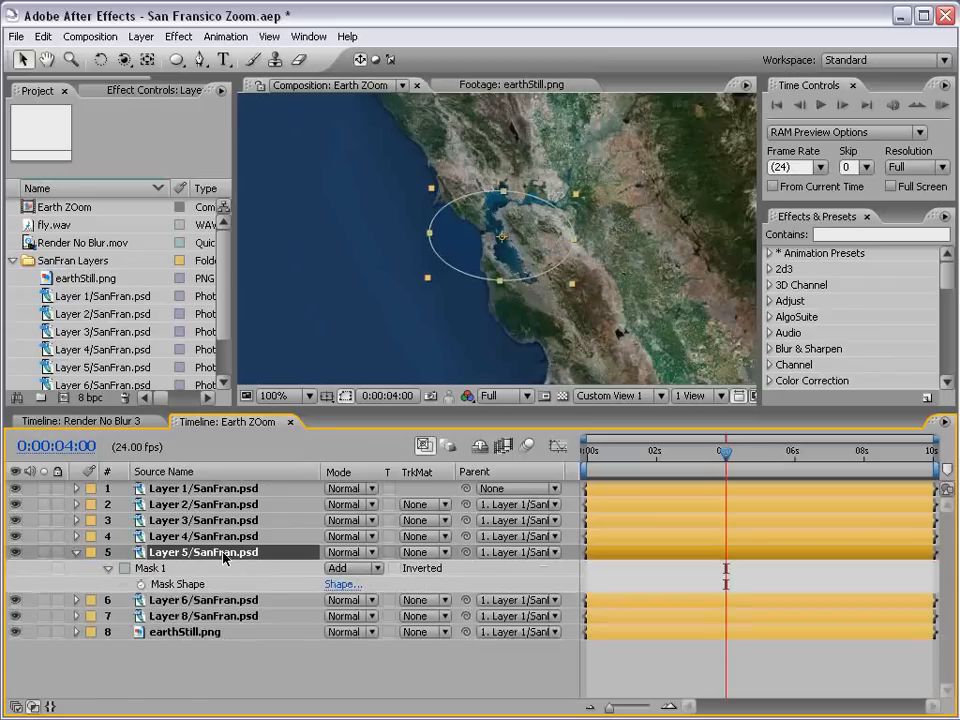
{"action": "left_click", "coordinate": [372, 600]}
{"action": "type", "text": "25"}
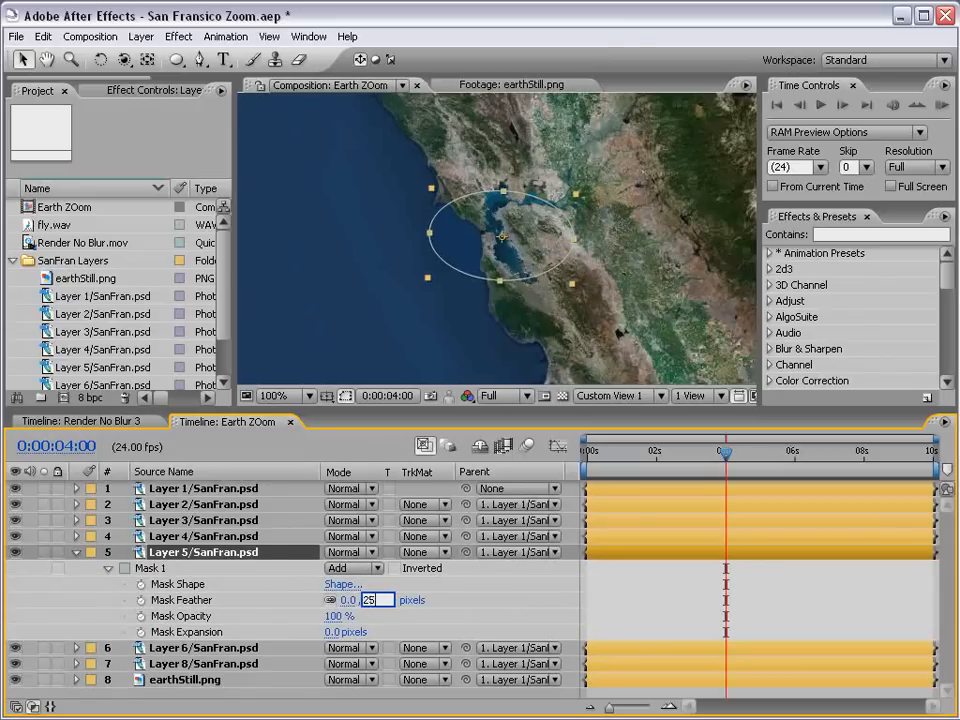
{"action": "type", "text": "0"}
{"action": "key", "text": "Return"}
Set Layer 5's Mask Expansion to -250 pixels, check the blended edge, and collapse the layer.
{"action": "left_click", "coordinate": [330, 632]}
{"action": "type", "text": "-2"}
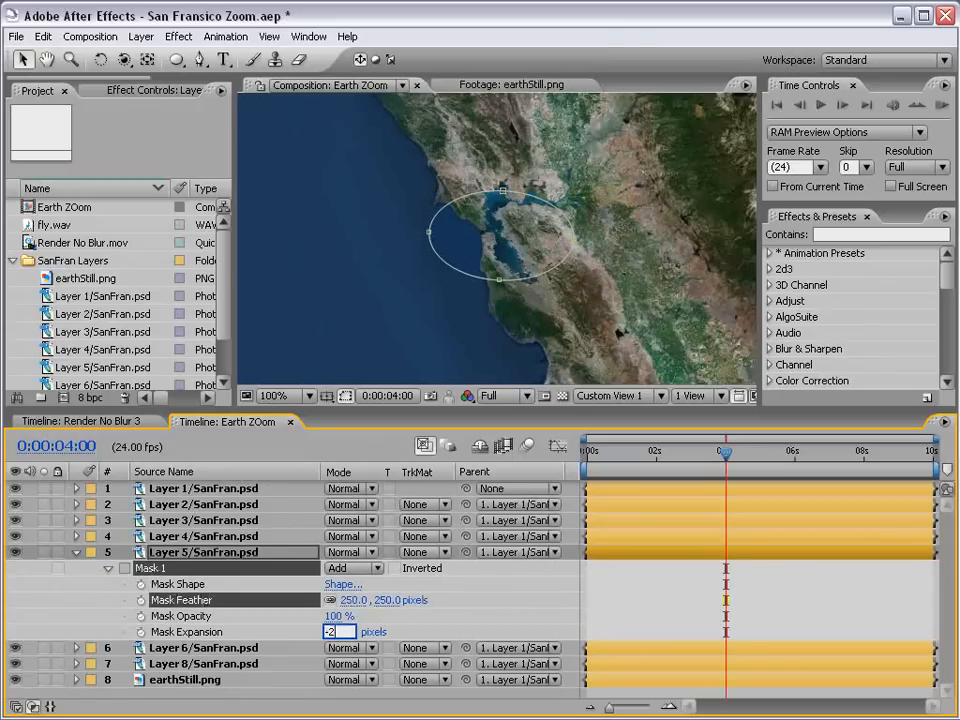
{"action": "type", "text": "50"}
{"action": "key", "text": "Return"}
{"action": "left_click", "coordinate": [565, 622]}
{"action": "key", "text": "grave"}
{"action": "scroll", "coordinate": [494, 312], "scroll_direction": "up", "scroll_amount": 1}
{"action": "scroll", "coordinate": [494, 318], "scroll_direction": "down", "scroll_amount": 1}
{"action": "key", "text": "grave"}
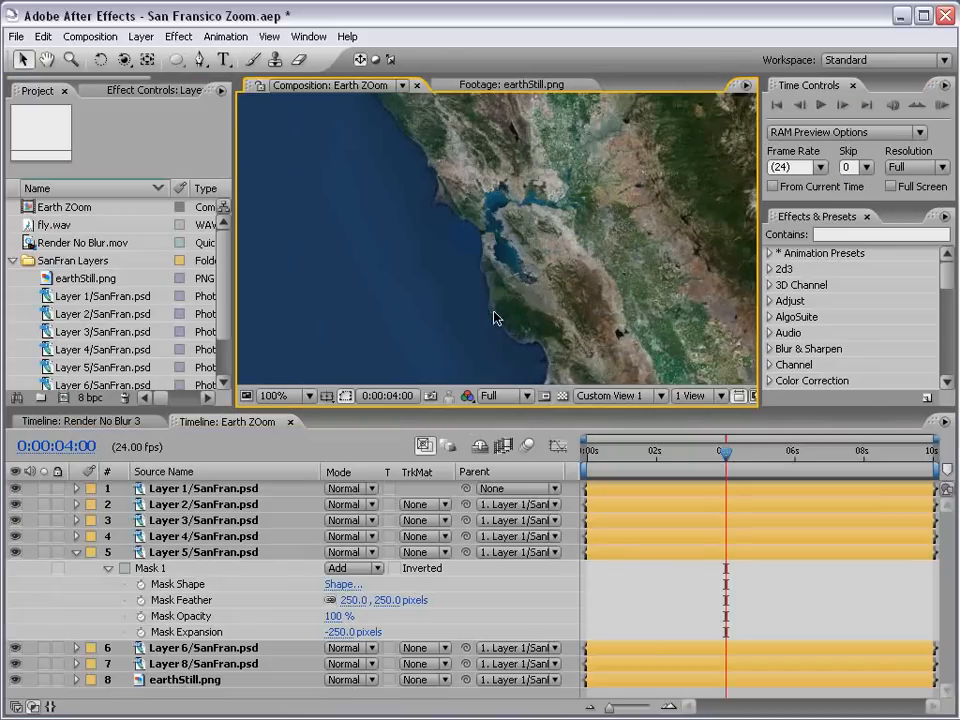
{"action": "left_click", "coordinate": [76, 552]}
Move the current time to 0:00:05:00 and add a full-size elliptical mask to Layer 6.
{"action": "left_click", "coordinate": [200, 568]}
{"action": "left_click_drag", "start_coordinate": [725, 452], "coordinate": [761, 452]}
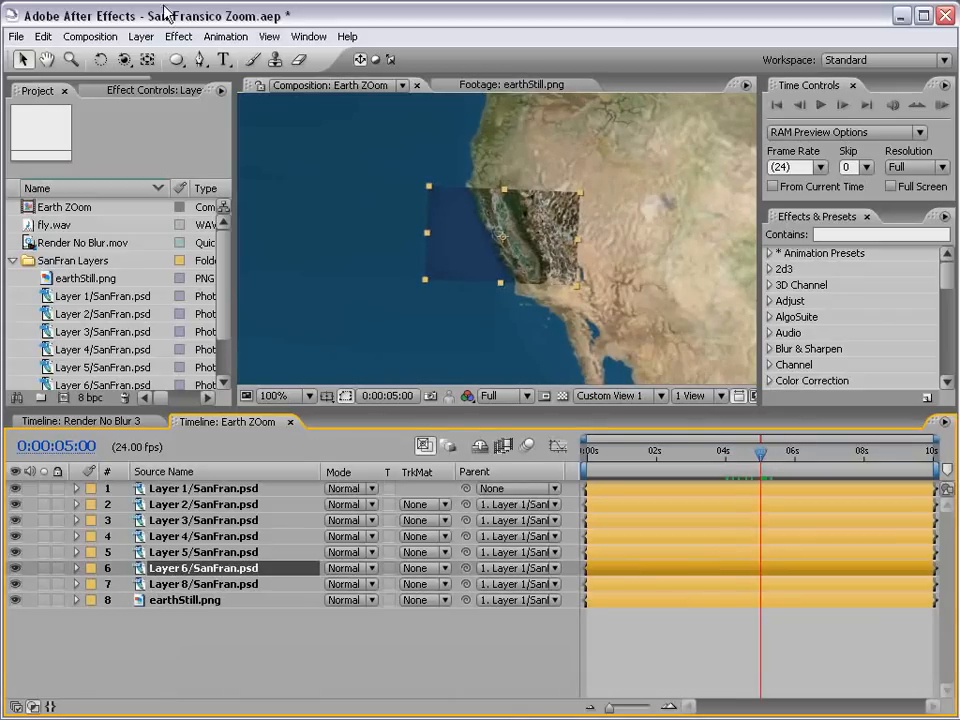
{"action": "double_click", "coordinate": [176, 61]}
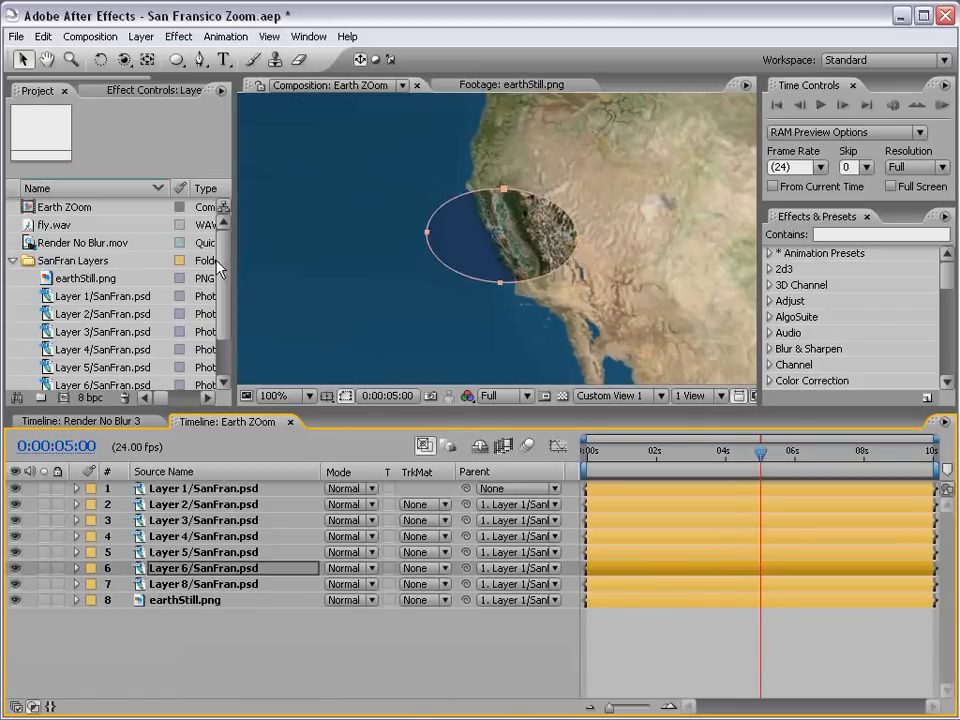
Set Layer 6's Mask Feather to 250 pixels and its Mask Expansion to -250 pixels.
{"action": "key", "text": "m"}
{"action": "key", "text": "m"}
{"action": "left_click", "coordinate": [371, 616]}
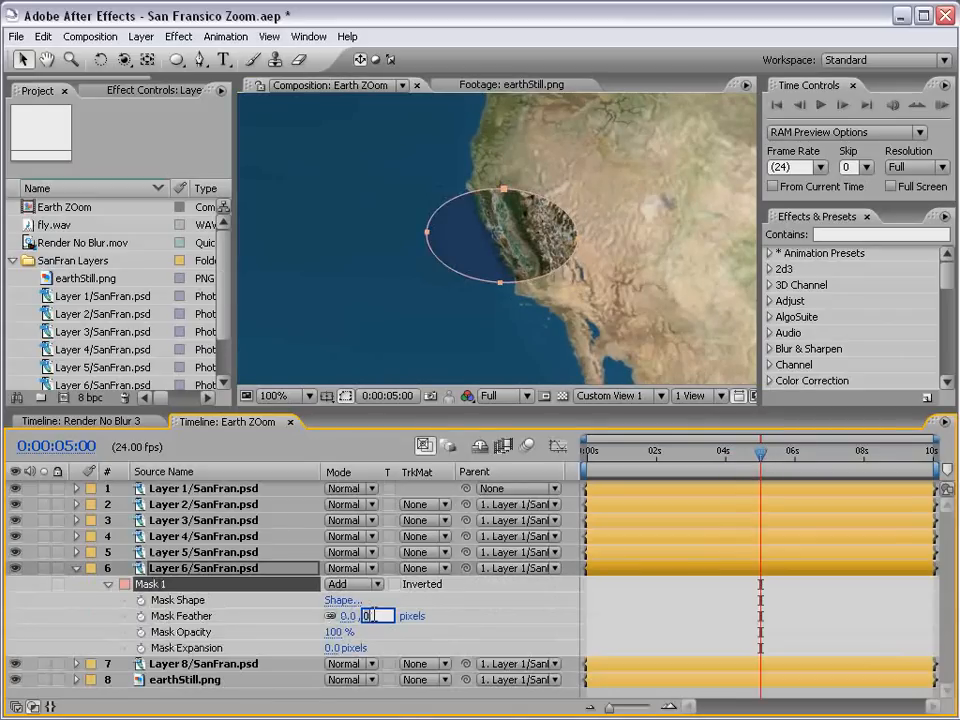
{"action": "type", "text": "250"}
{"action": "key", "text": "Return"}
{"action": "left_click", "coordinate": [332, 648]}
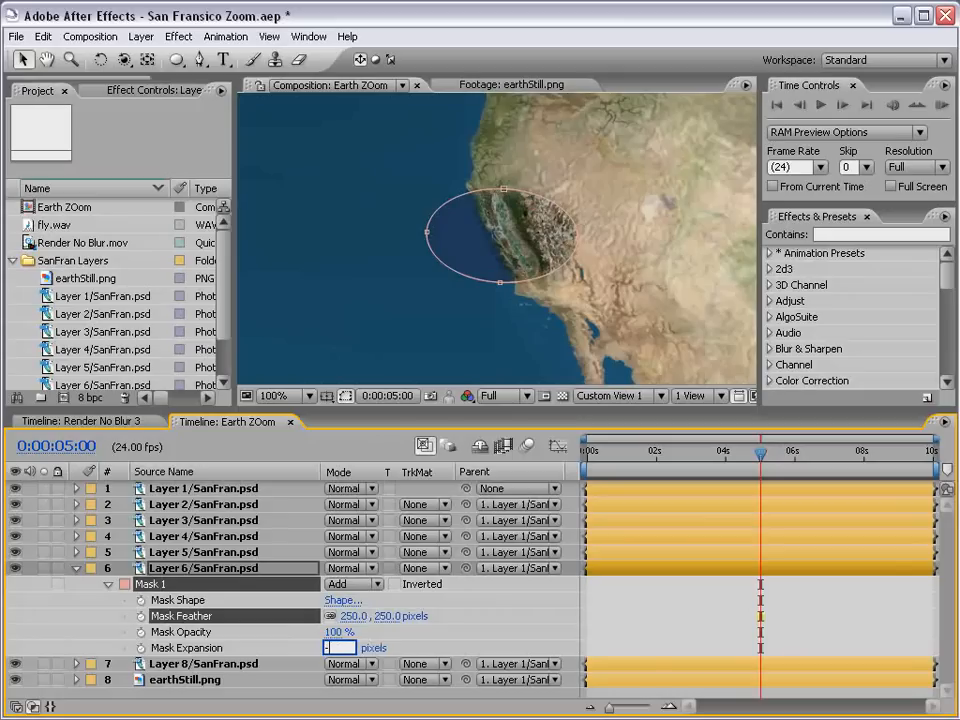
{"action": "key", "text": "Return"}
Reshape Layer 6's mask by raising its upper point and pulling the ocean-side point toward the coastline, then collapse the layer.
{"action": "key", "text": "period"}
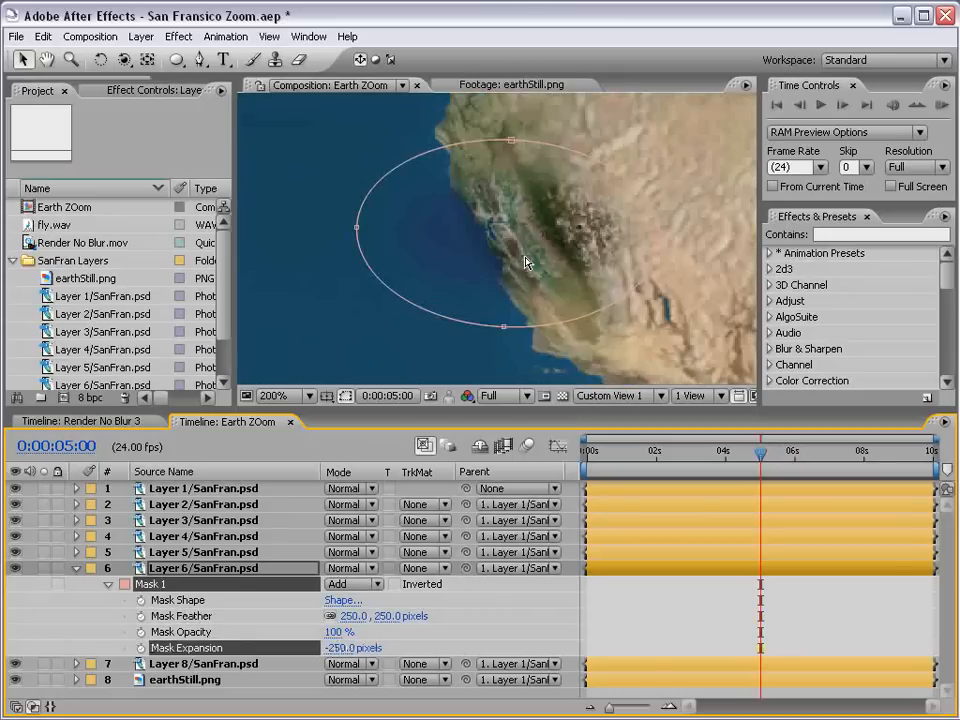
{"action": "left_click_drag", "start_coordinate": [510, 141], "coordinate": [510, 120]}
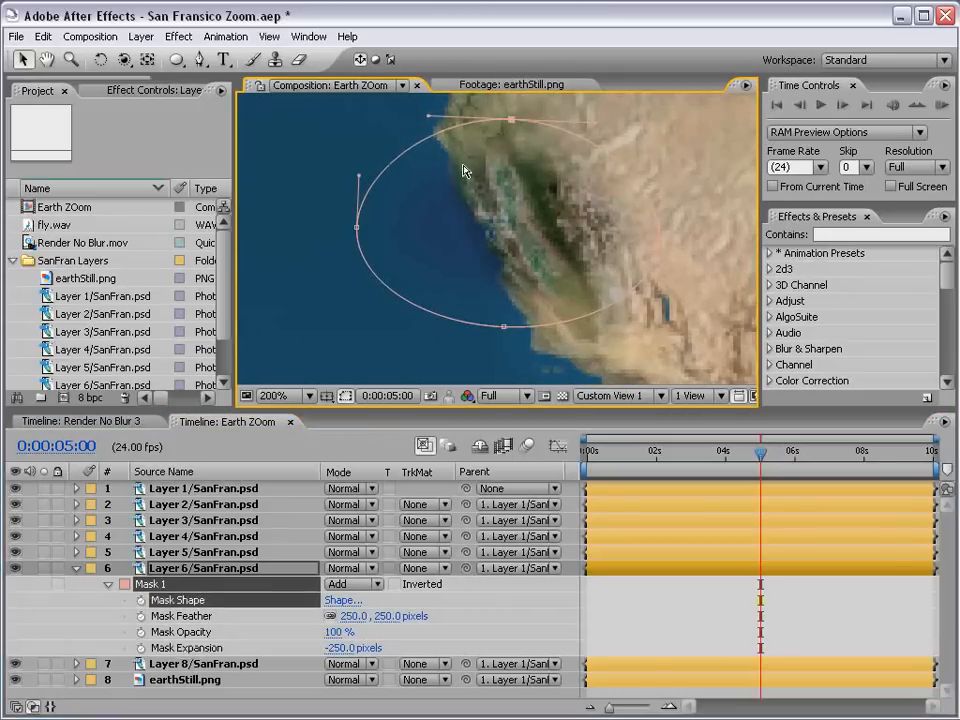
{"action": "left_click_drag", "start_coordinate": [357, 227], "coordinate": [405, 192]}
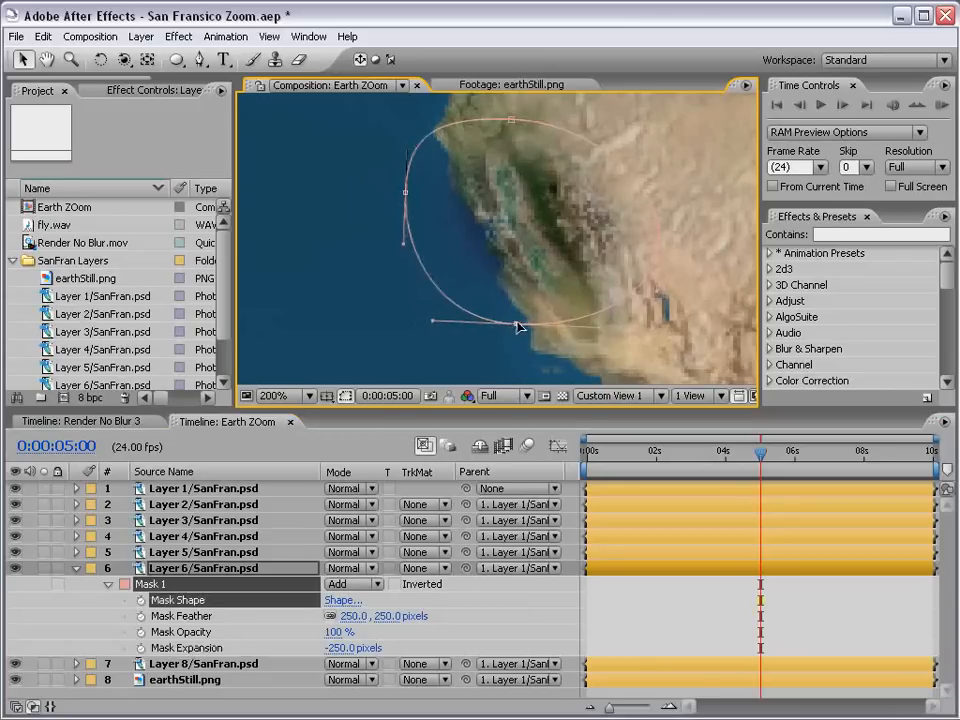
{"action": "key", "text": "period"}
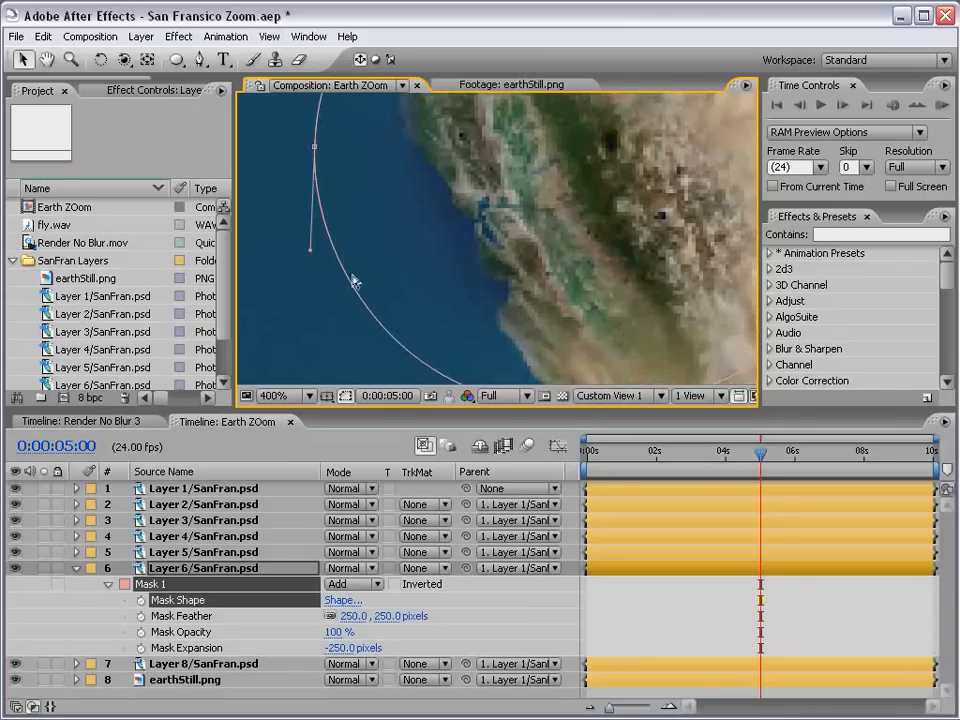
{"action": "left_click_drag", "start_coordinate": [342, 266], "coordinate": [357, 258]}
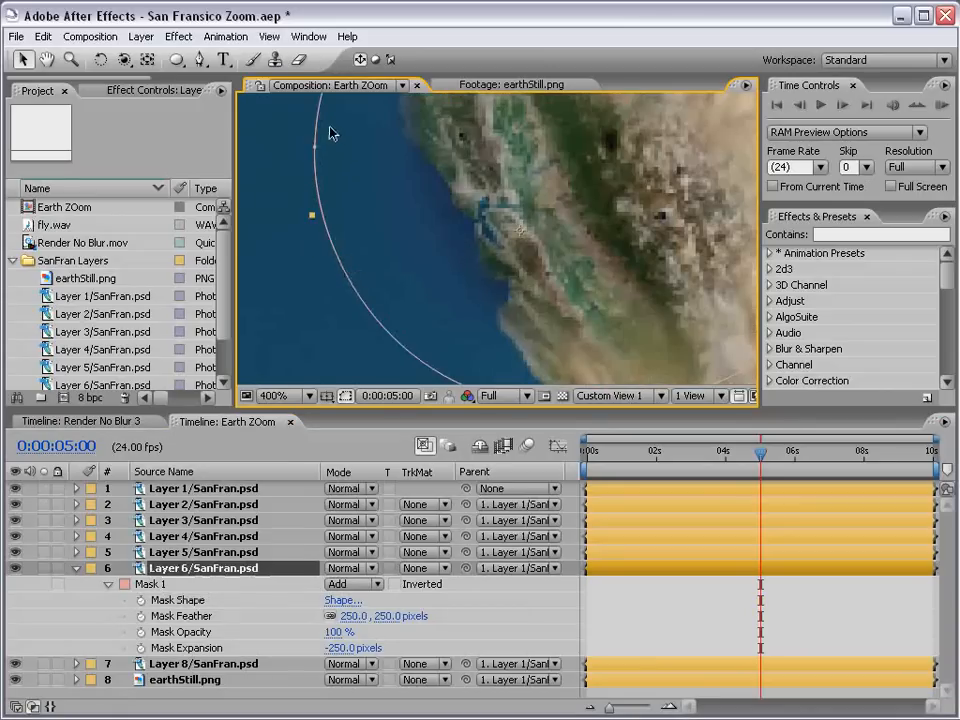
{"action": "left_click_drag", "start_coordinate": [313, 151], "coordinate": [331, 117]}
{"action": "left_click", "coordinate": [697, 600]}
{"action": "key", "text": "comma"}
{"action": "left_click_drag", "start_coordinate": [592, 275], "coordinate": [562, 266]}
{"action": "left_click", "coordinate": [78, 568]}
{"action": "key", "text": "comma"}
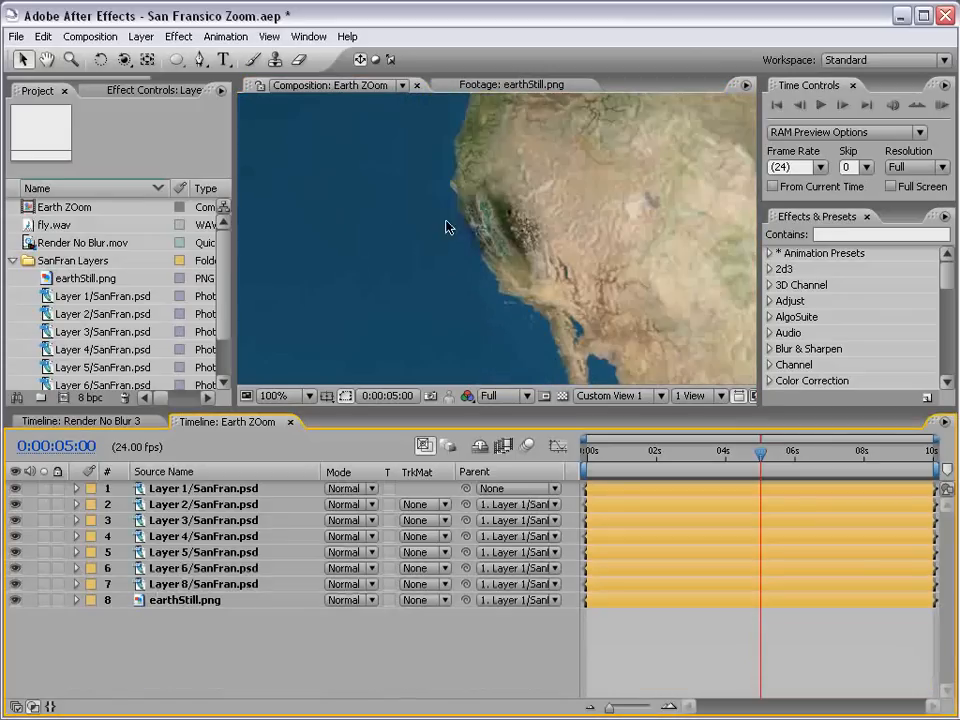
Move the current time to 0:00:05:21 and add a full-size elliptical mask to Layer 8.
{"action": "left_click_drag", "start_coordinate": [760, 452], "coordinate": [791, 460]}
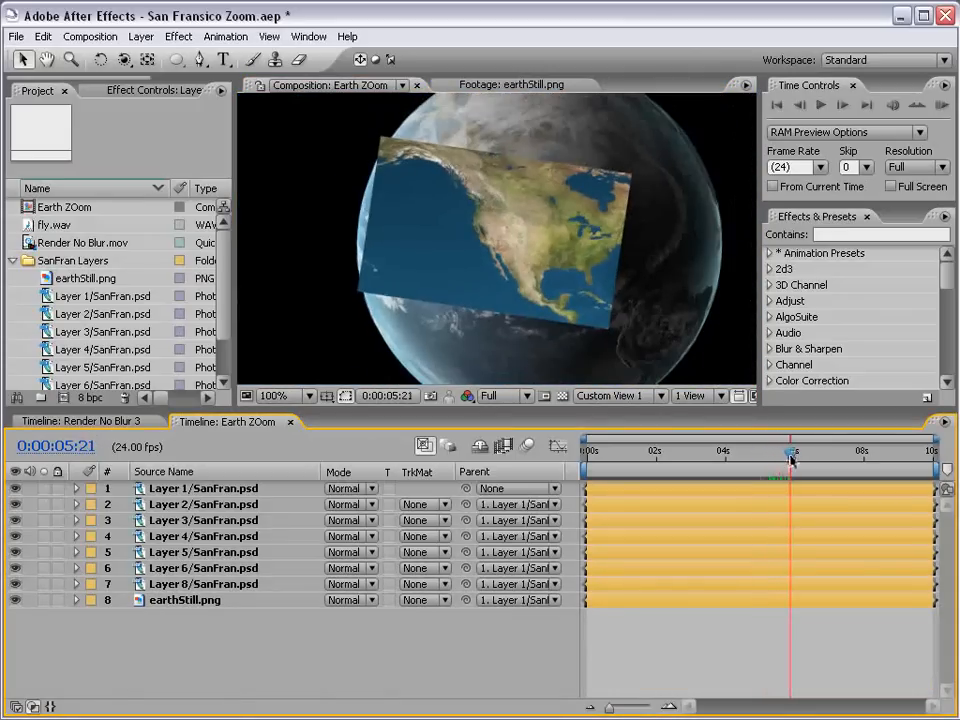
{"action": "left_click", "coordinate": [165, 587]}
{"action": "double_click", "coordinate": [177, 59]}
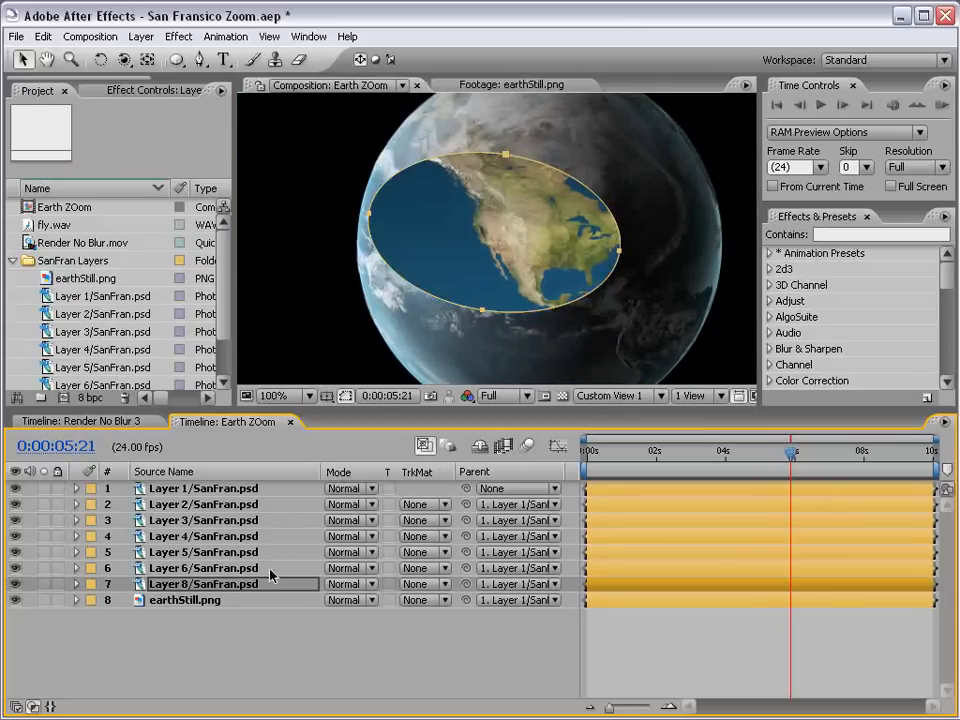
Set Layer 8's Mask Feather to 250 pixels and its Mask Expansion to -250 pixels, then deselect the layer.
{"action": "key", "text": "m"}
{"action": "key", "text": "m"}
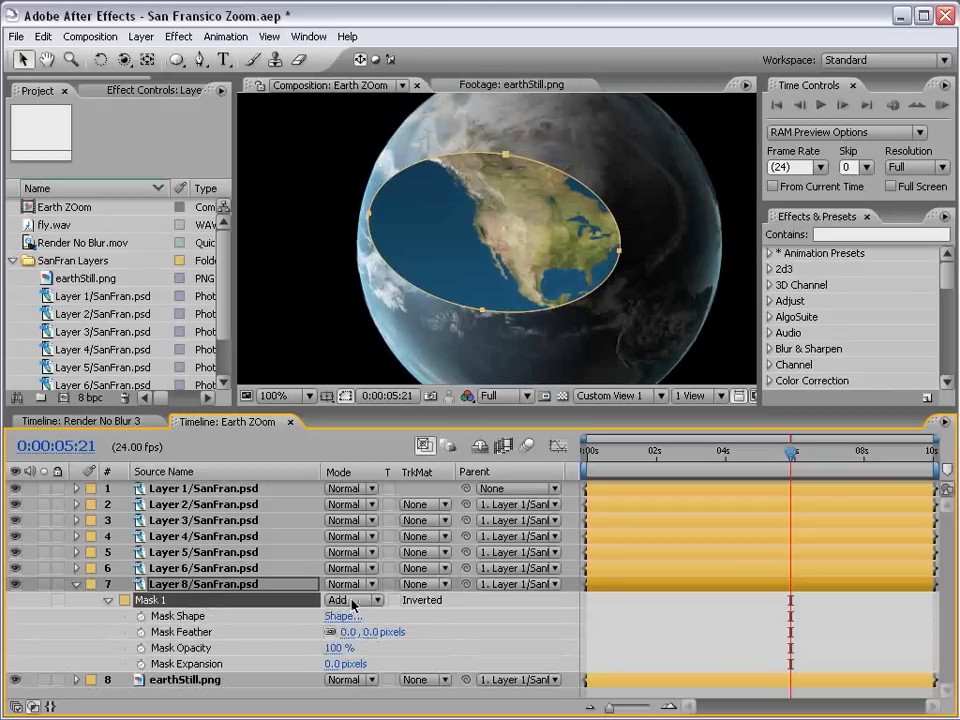
{"action": "left_click", "coordinate": [368, 632]}
{"action": "type", "text": "250"}
{"action": "key", "text": "Return"}
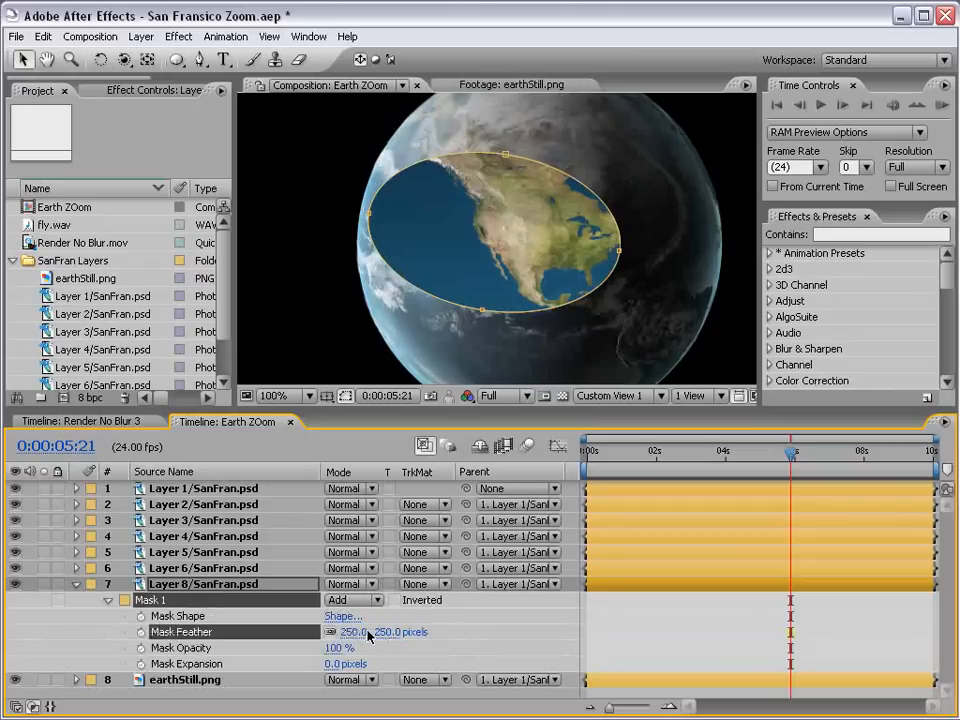
{"action": "left_click", "coordinate": [334, 665]}
{"action": "type", "text": "-250"}
{"action": "key", "text": "Return"}
{"action": "left_click", "coordinate": [628, 634]}
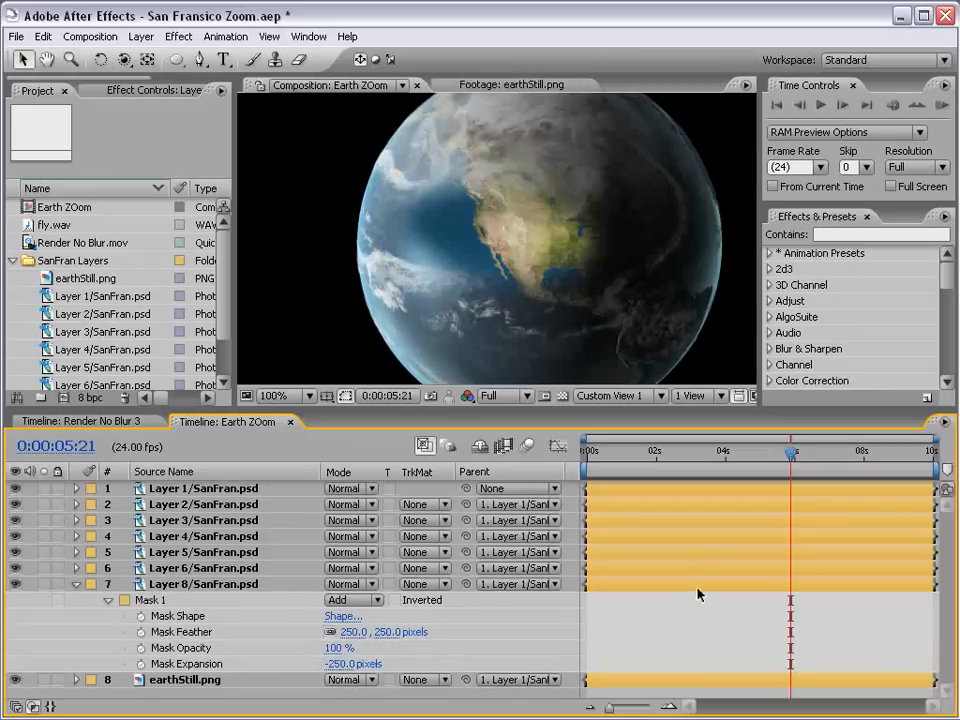
Reshape Layer 8's mask by pulling its western, southern and eastern points in closer around western North America.
{"action": "double_click", "coordinate": [517, 236]}
{"action": "key", "text": "grave"}
{"action": "left_click_drag", "start_coordinate": [225, 347], "coordinate": [354, 347]}
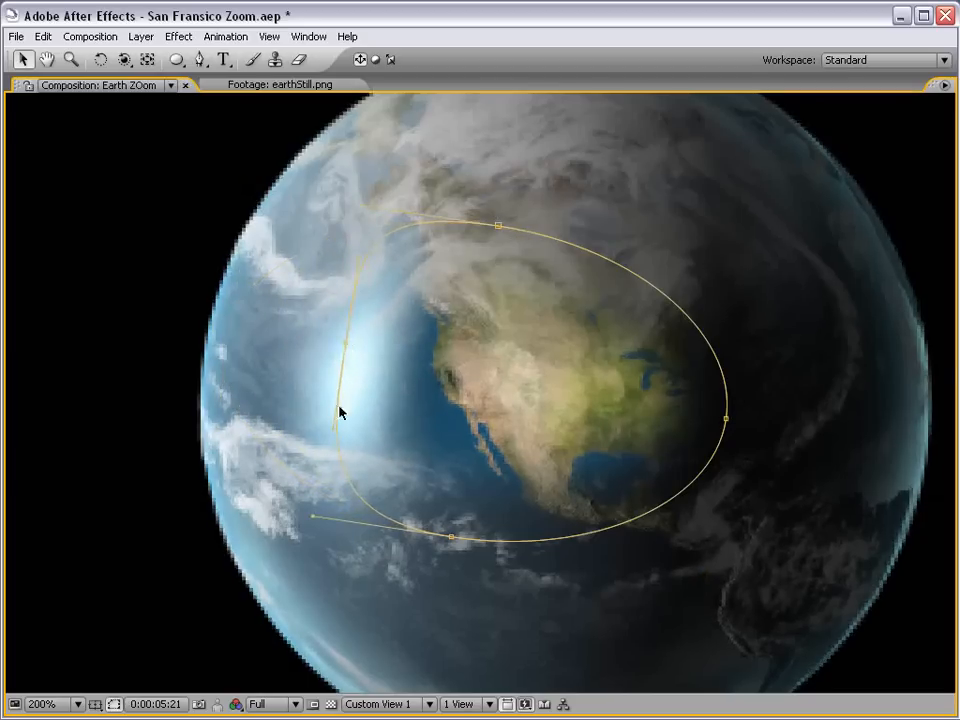
{"action": "left_click_drag", "start_coordinate": [454, 541], "coordinate": [492, 528]}
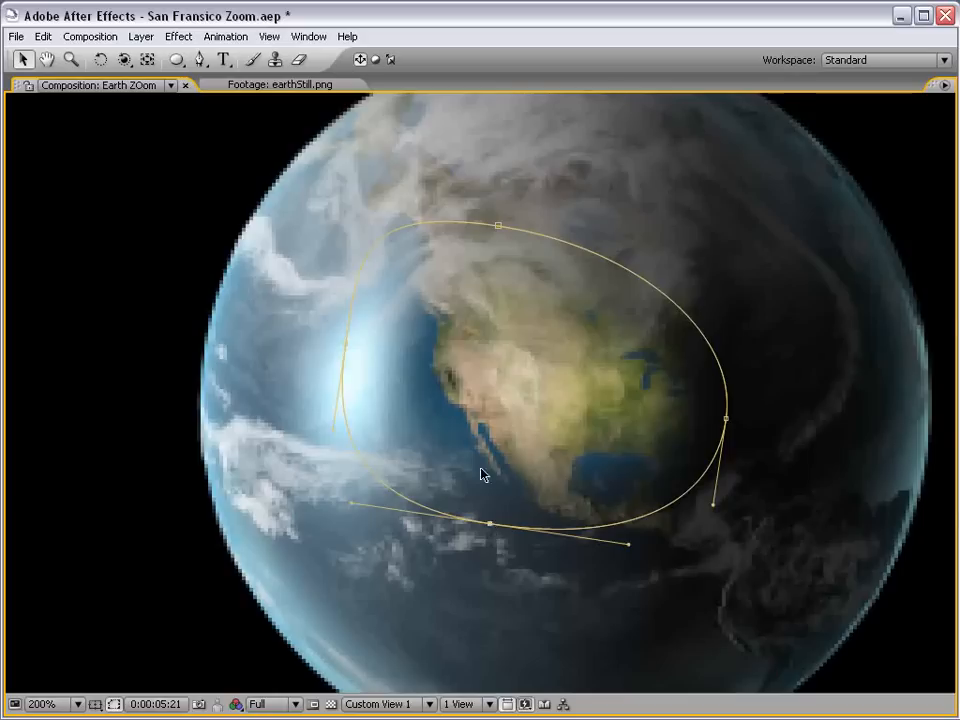
{"action": "key", "text": "period"}
{"action": "key", "text": "comma"}
{"action": "left_click_drag", "start_coordinate": [727, 424], "coordinate": [567, 373]}
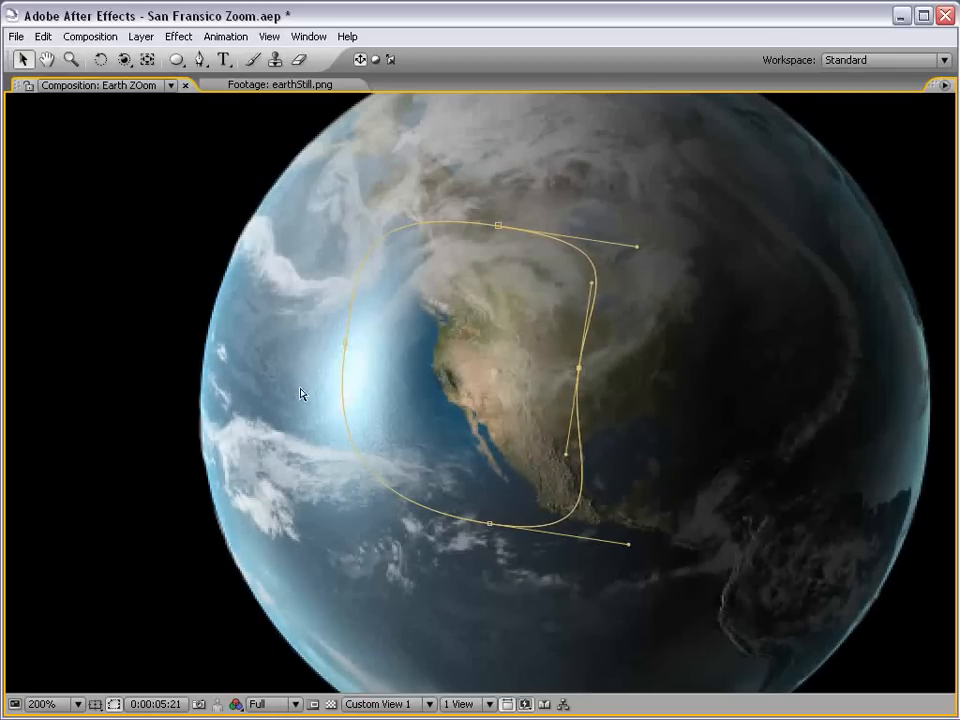
Apply a Hue/Saturation effect to Layer 8 with Master Saturation at -35, check the globe's blend, and collapse the layer.
{"action": "left_click", "coordinate": [178, 36]}
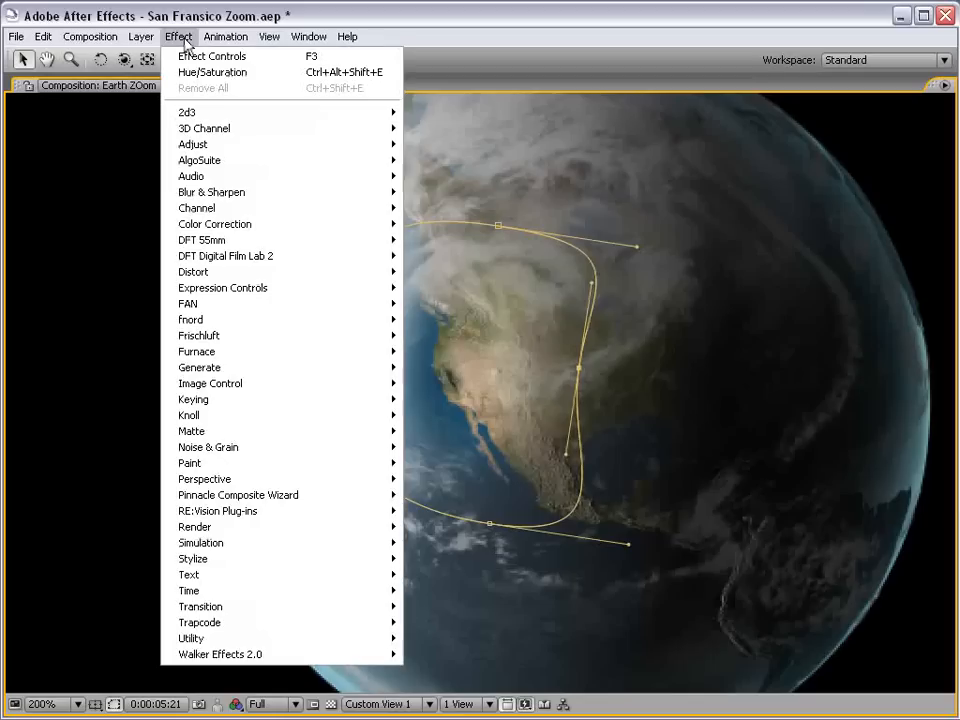
{"action": "mouse_move", "coordinate": [360, 224]}
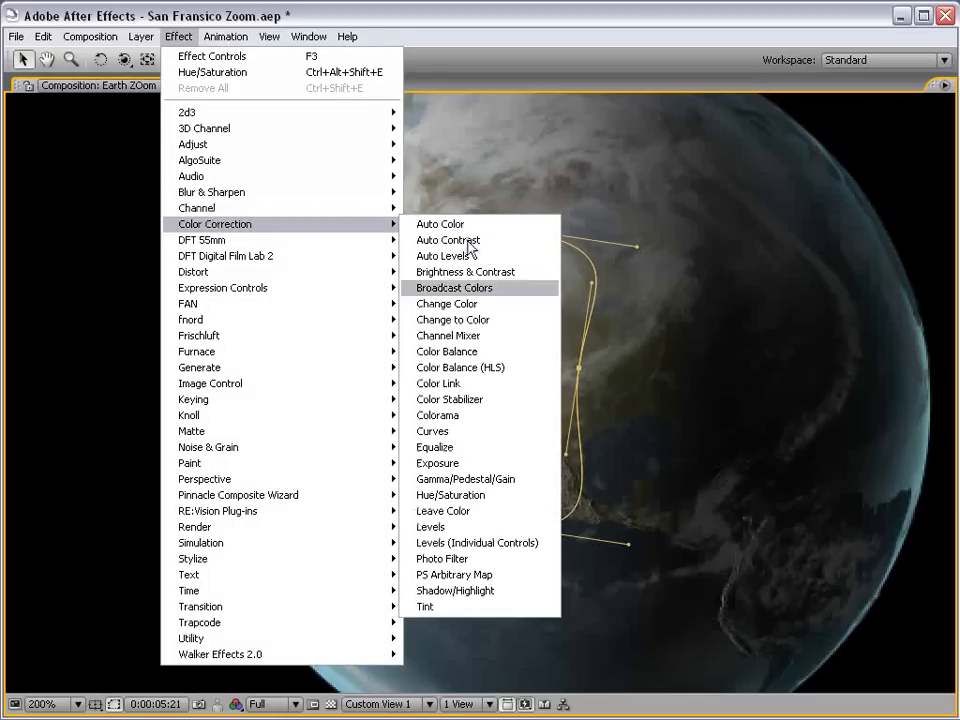
{"action": "left_click", "coordinate": [455, 500]}
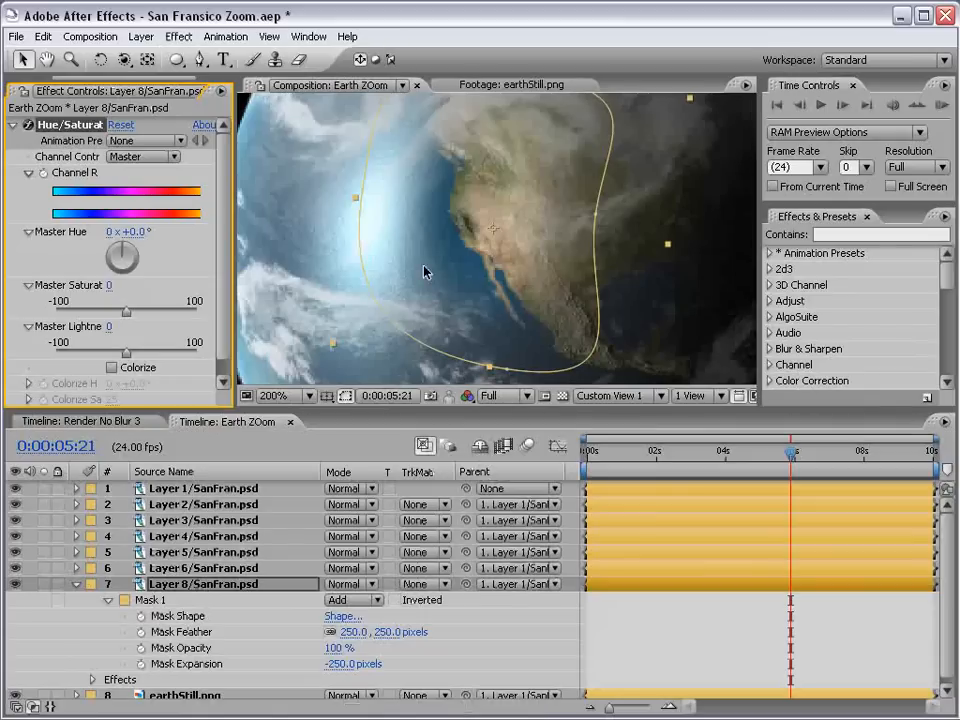
{"action": "left_click_drag", "start_coordinate": [129, 314], "coordinate": [106, 313]}
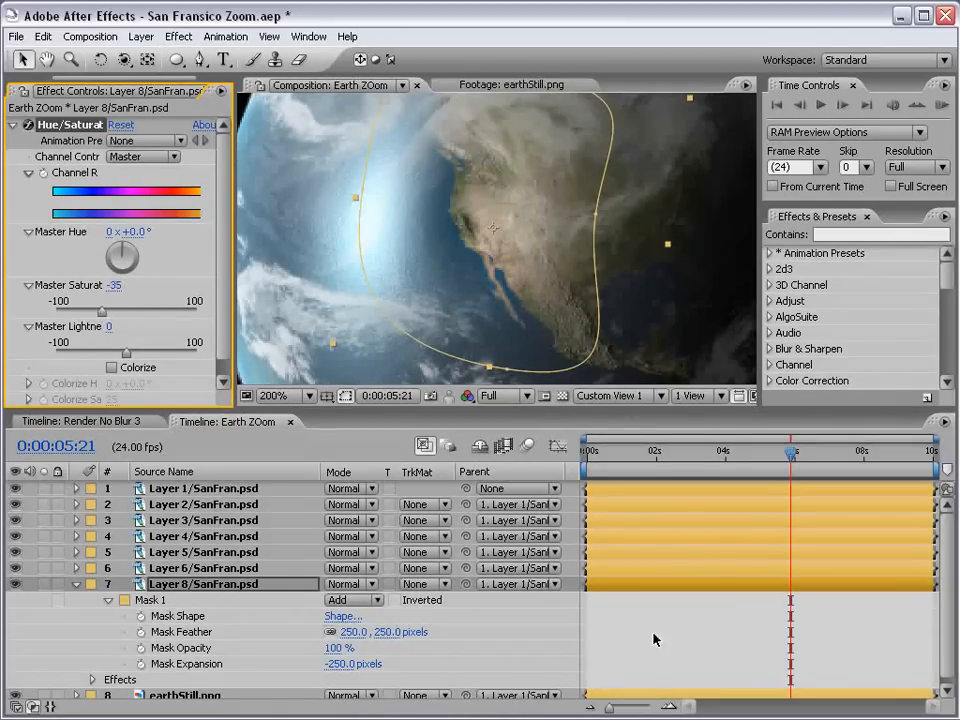
{"action": "key", "text": "comma"}
{"action": "key", "text": "grave"}
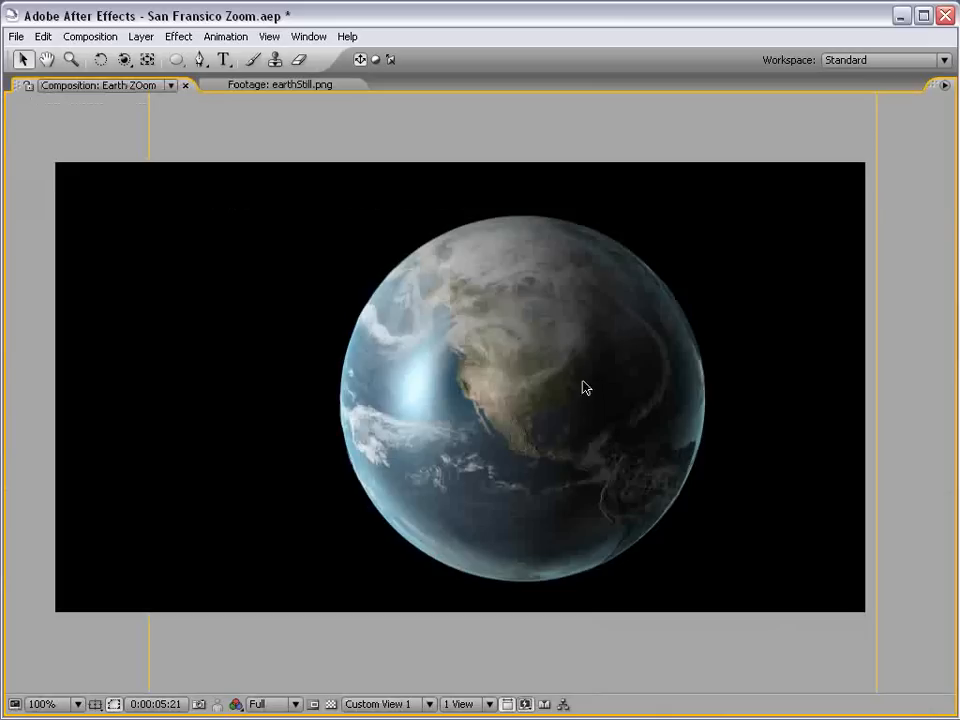
{"action": "key", "text": "comma"}
{"action": "key", "text": "grave"}
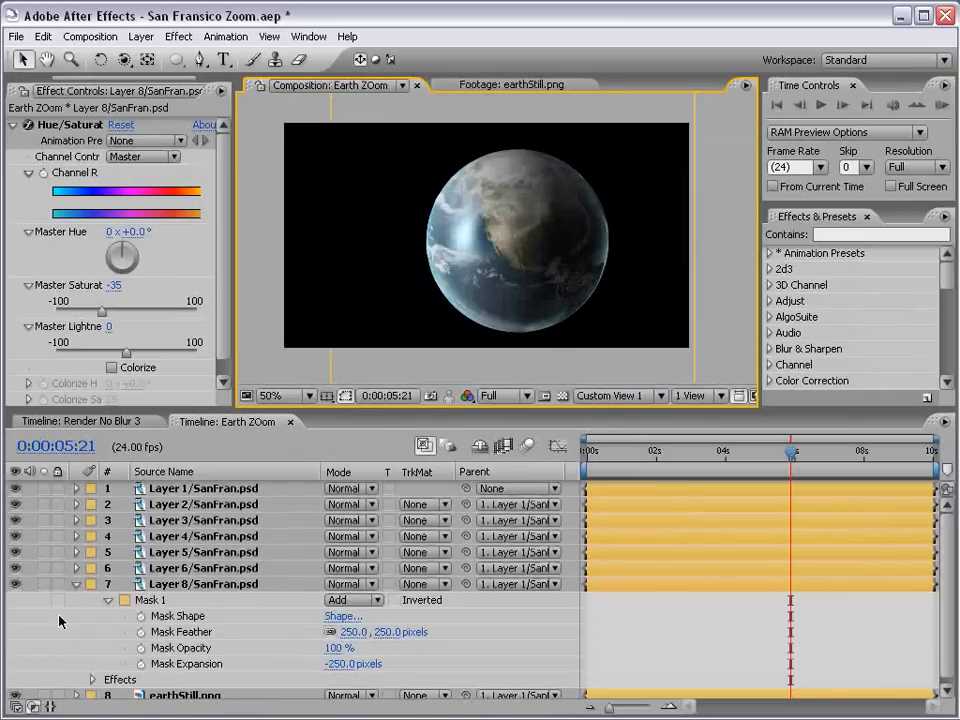
{"action": "left_click", "coordinate": [77, 588]}
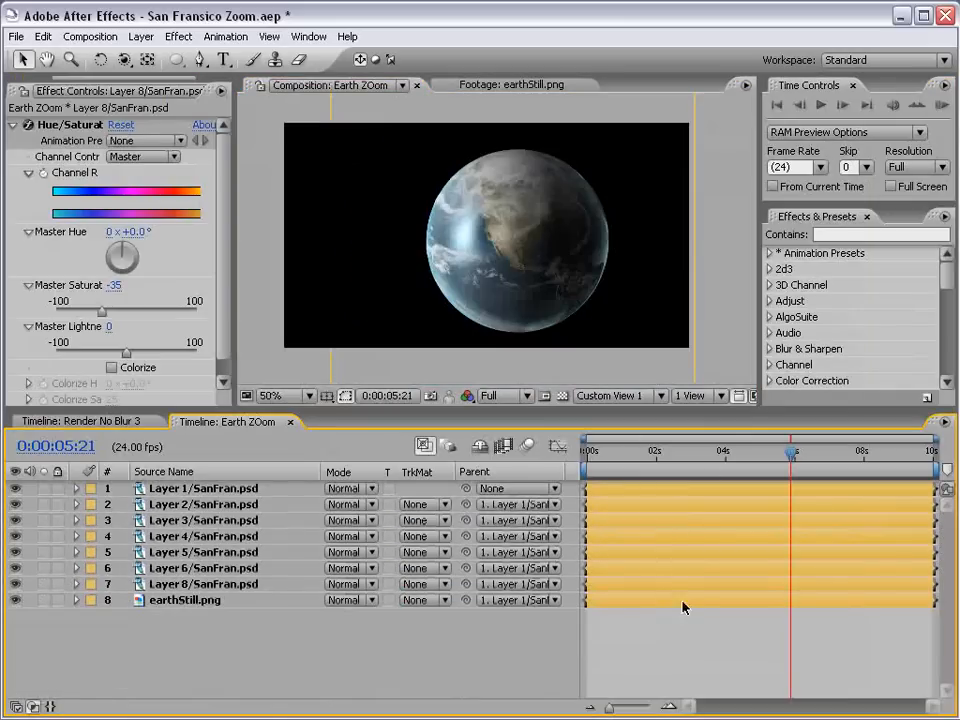
Scrub through the zoom to review the blended layers, ending at 0:00:00:00.
{"action": "left_click", "coordinate": [808, 452]}
{"action": "left_click_drag", "start_coordinate": [808, 453], "coordinate": [782, 484]}
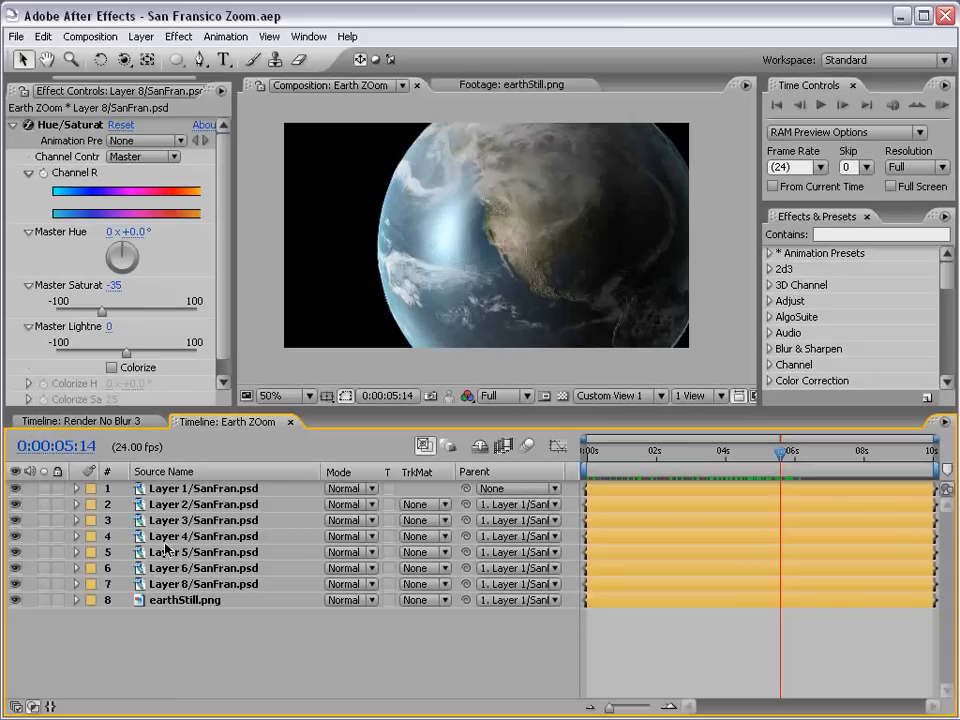
{"action": "left_click_drag", "start_coordinate": [623, 453], "coordinate": [586, 487]}
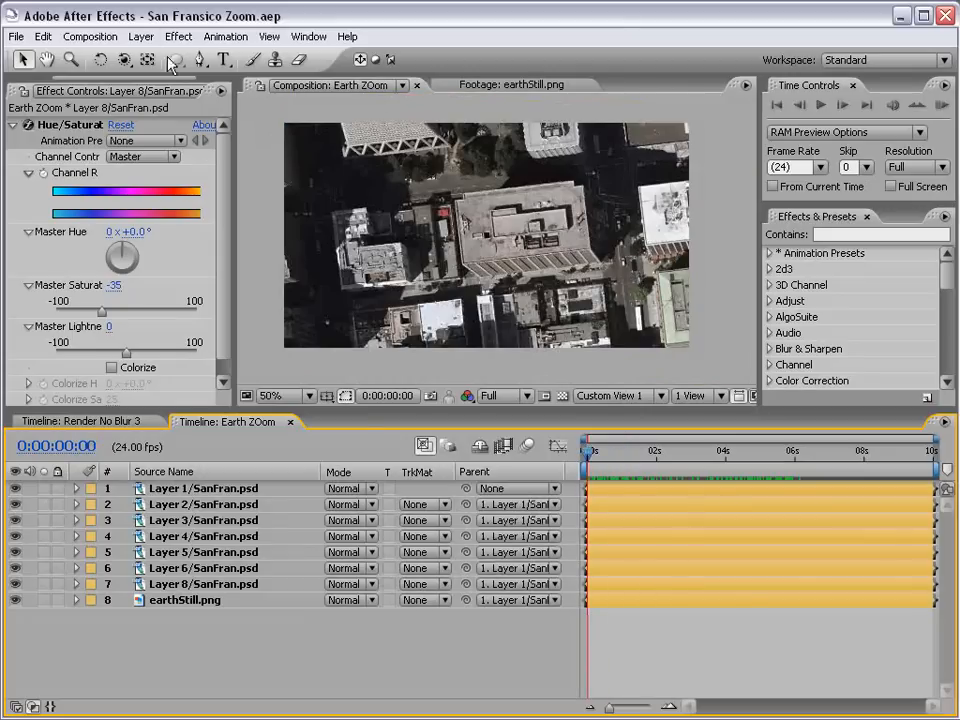
Add a new null object to the Earth ZOom composition.
{"action": "left_click", "coordinate": [141, 36]}
{"action": "mouse_move", "coordinate": [152, 58]}
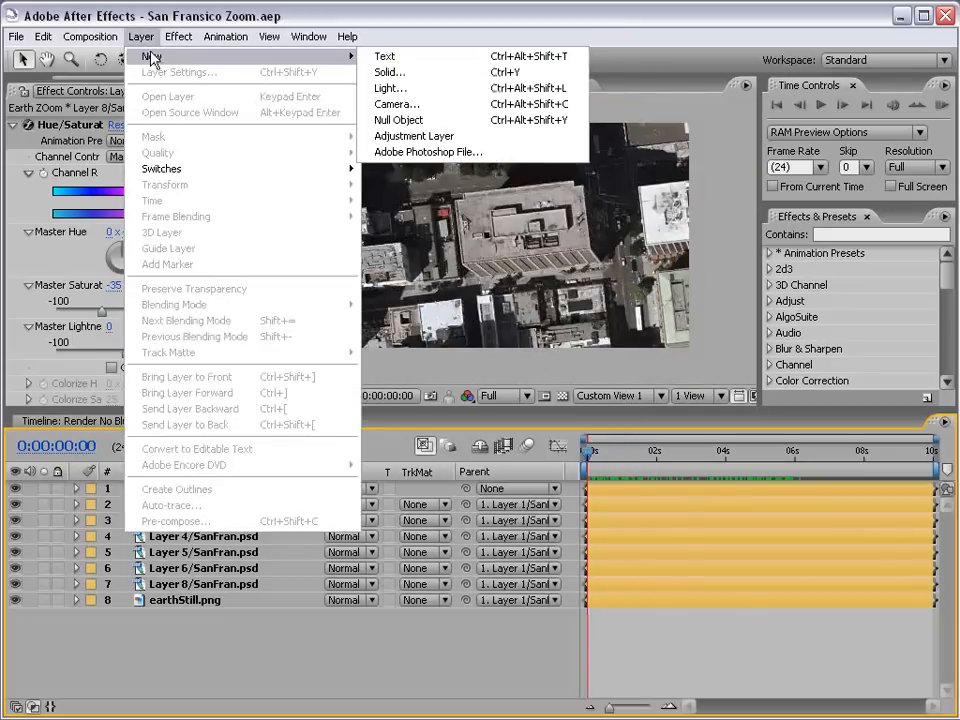
{"action": "left_click", "coordinate": [430, 121]}
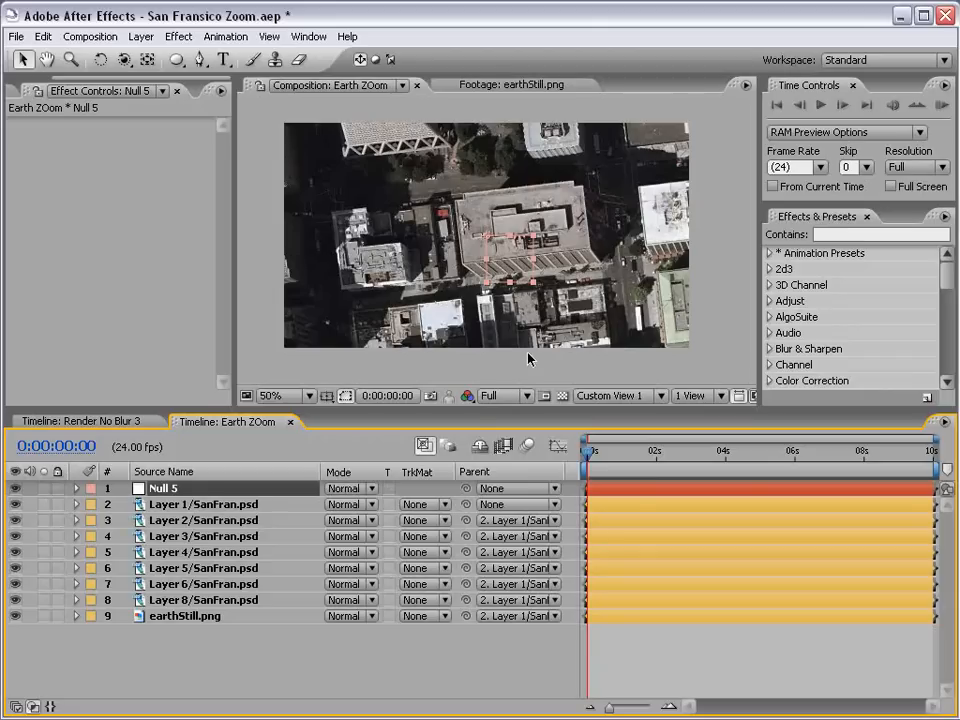
Reveal Layer 1's Scale keyframes, parent Layer 1 to the new null, and select the null.
{"action": "left_click", "coordinate": [282, 508]}
{"action": "key", "text": "s"}
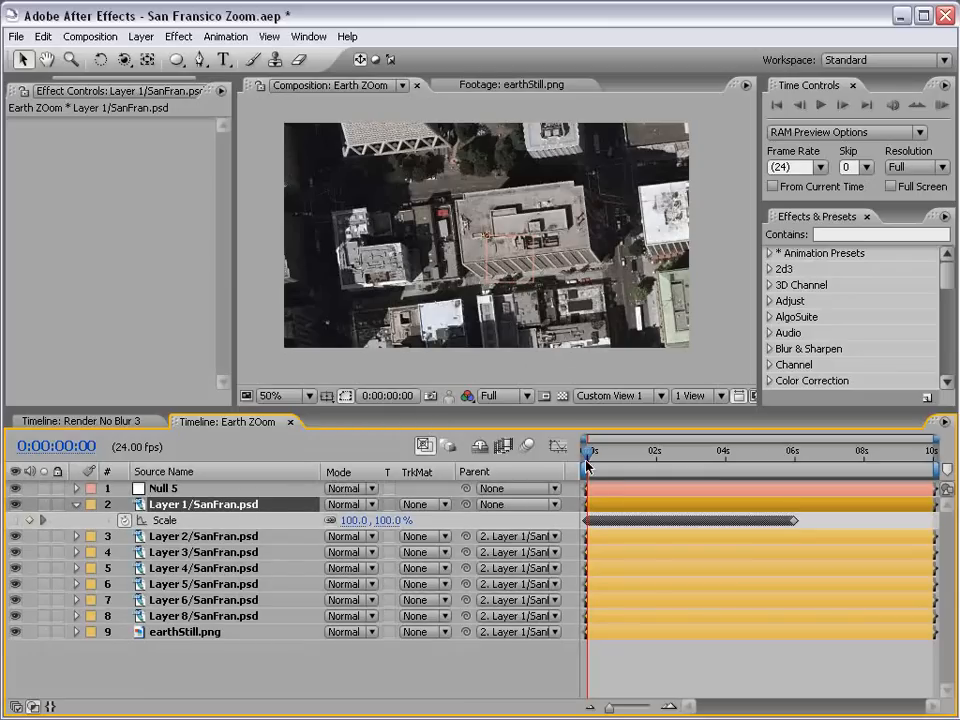
{"action": "left_click_drag", "start_coordinate": [591, 468], "coordinate": [530, 467]}
{"action": "left_click_drag", "start_coordinate": [465, 504], "coordinate": [175, 490]}
{"action": "left_click", "coordinate": [176, 490]}
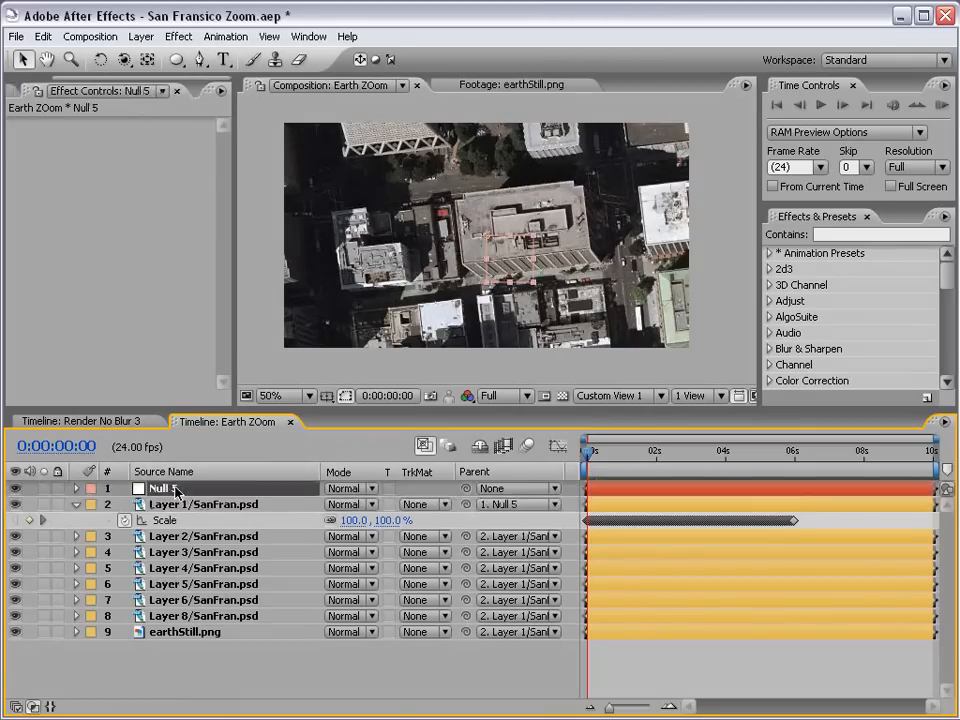
Rename the new null layer as rotation.
{"action": "key", "text": "Return"}
{"action": "type", "text": "rot"}
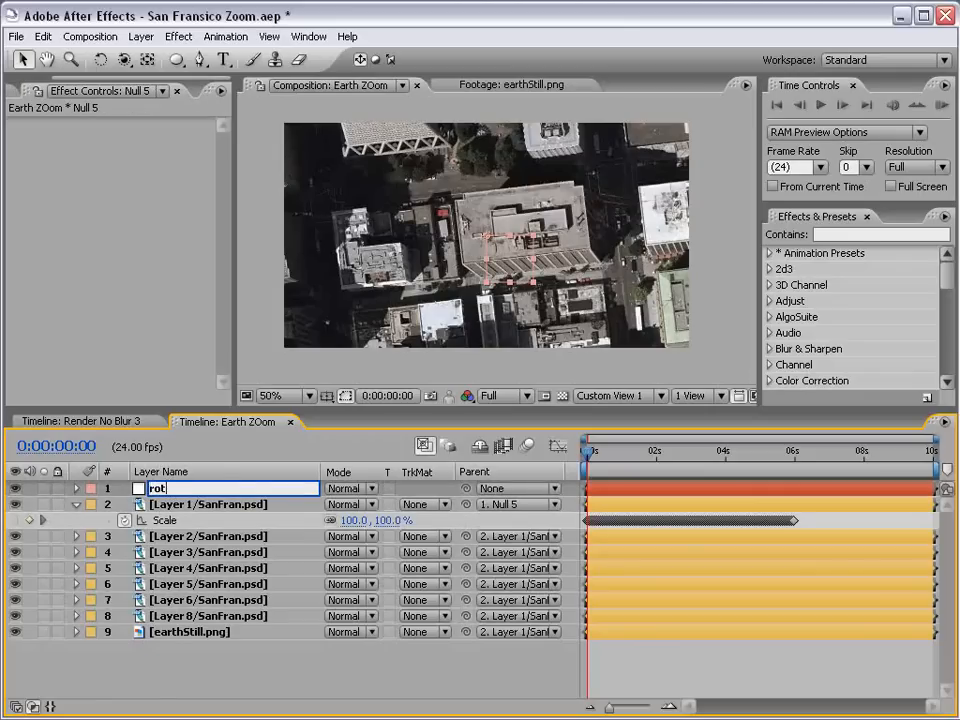
{"action": "type", "text": "ation"}
{"action": "key", "text": "Return"}
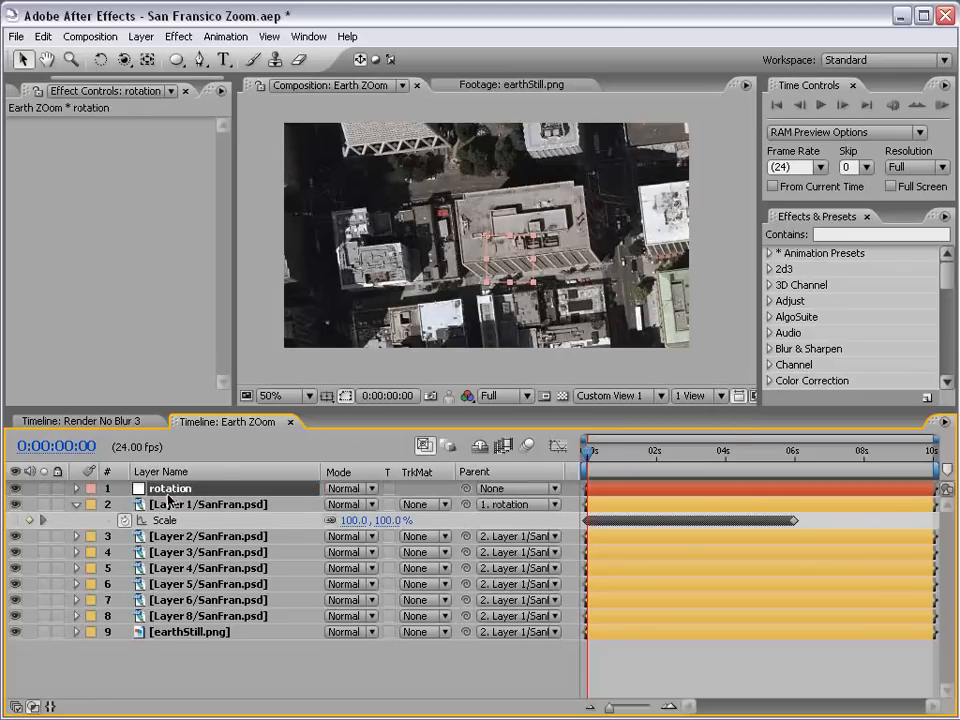
Reveal the rotation null's Rotation property and add keyframes at 0:00:00:00 and 0:00:05:23.
{"action": "key", "text": "r"}
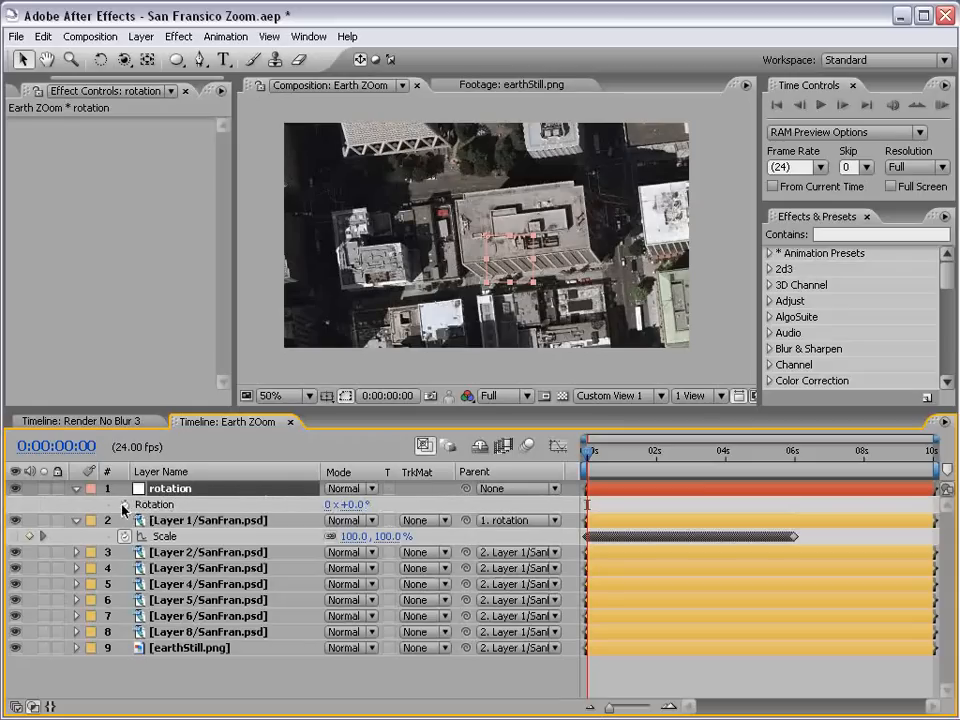
{"action": "left_click", "coordinate": [125, 505]}
{"action": "left_click_drag", "start_coordinate": [629, 457], "coordinate": [795, 464]}
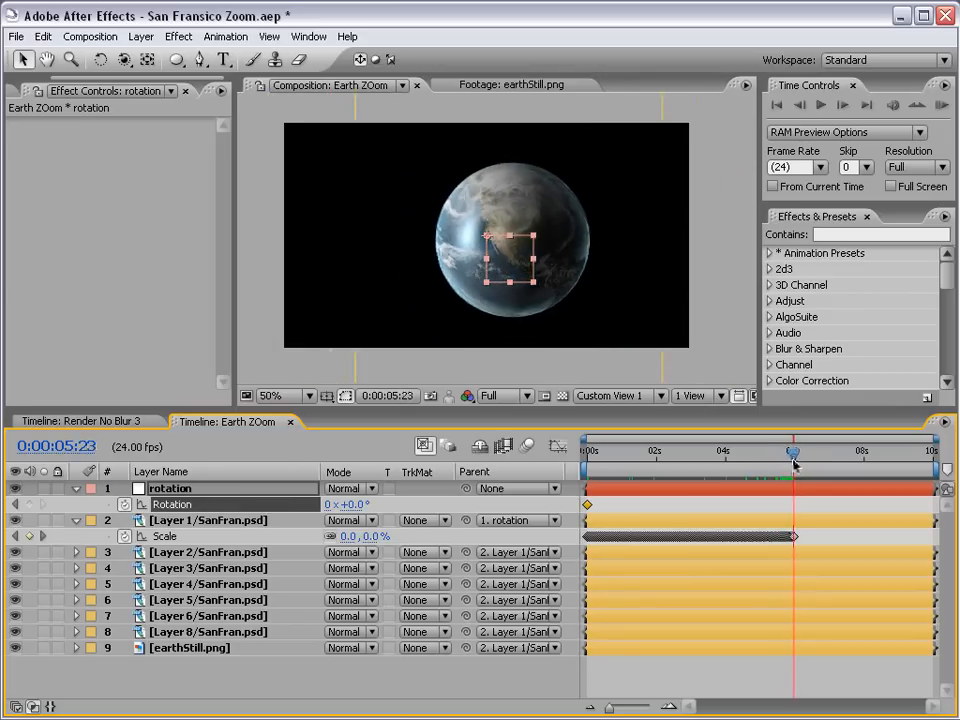
{"action": "left_click", "coordinate": [29, 505]}
Move the ending Rotation keyframe to 0:00:06:00 to line up with the last Scale keyframe.
{"action": "key", "text": "equal"}
{"action": "key", "text": "equal"}
{"action": "key", "text": "equal"}
{"action": "key", "text": "equal"}
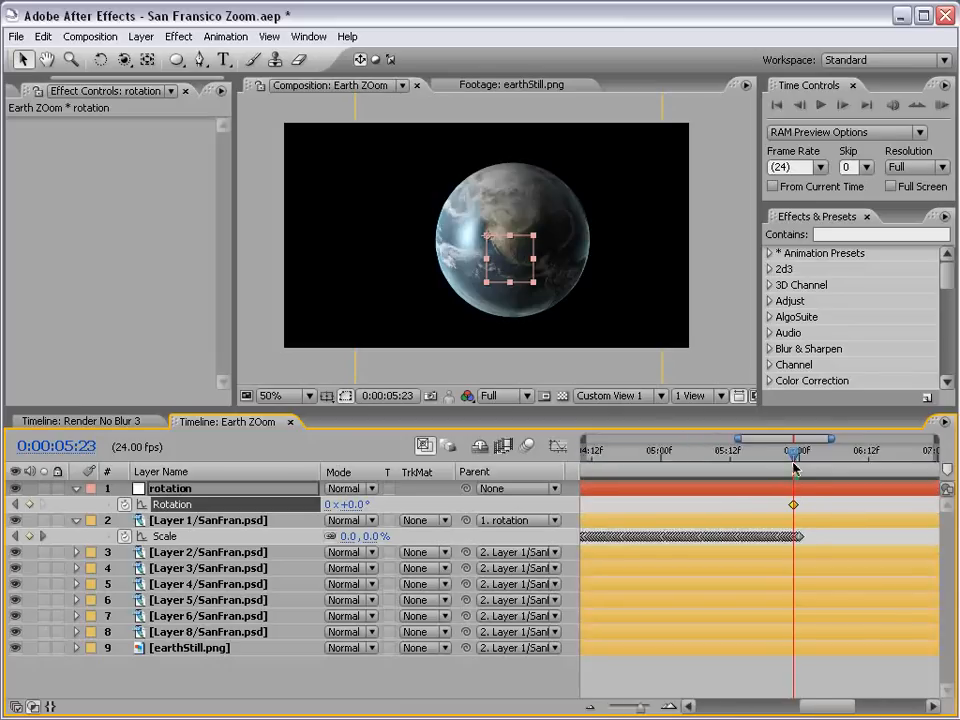
{"action": "left_click", "coordinate": [818, 453]}
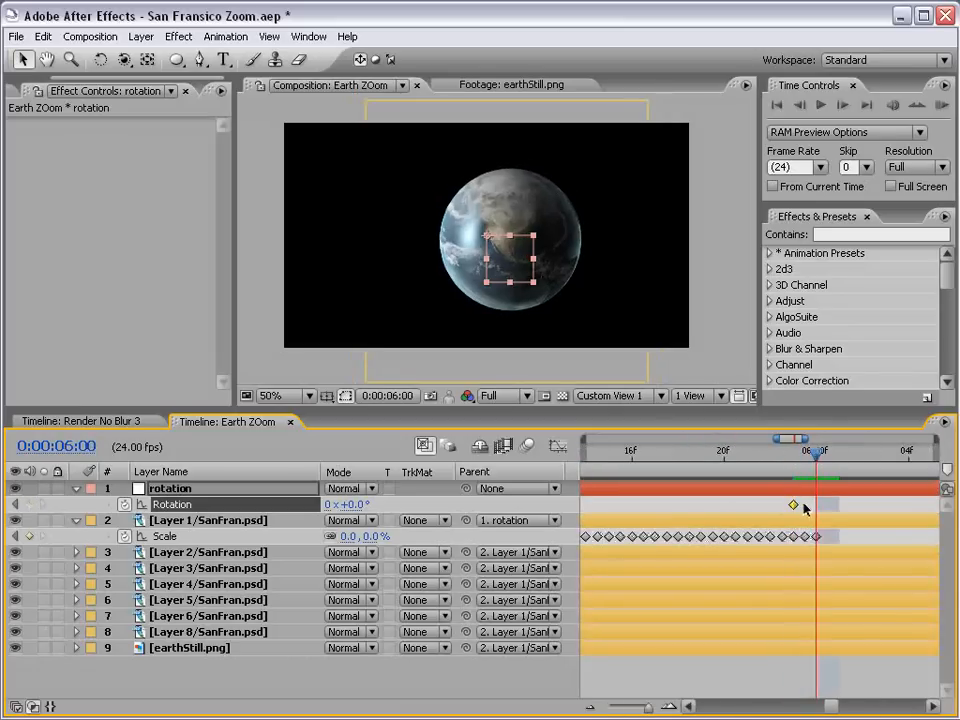
{"action": "key", "text": "minus"}
{"action": "key", "text": "minus"}
{"action": "key", "text": "minus"}
{"action": "key", "text": "minus"}
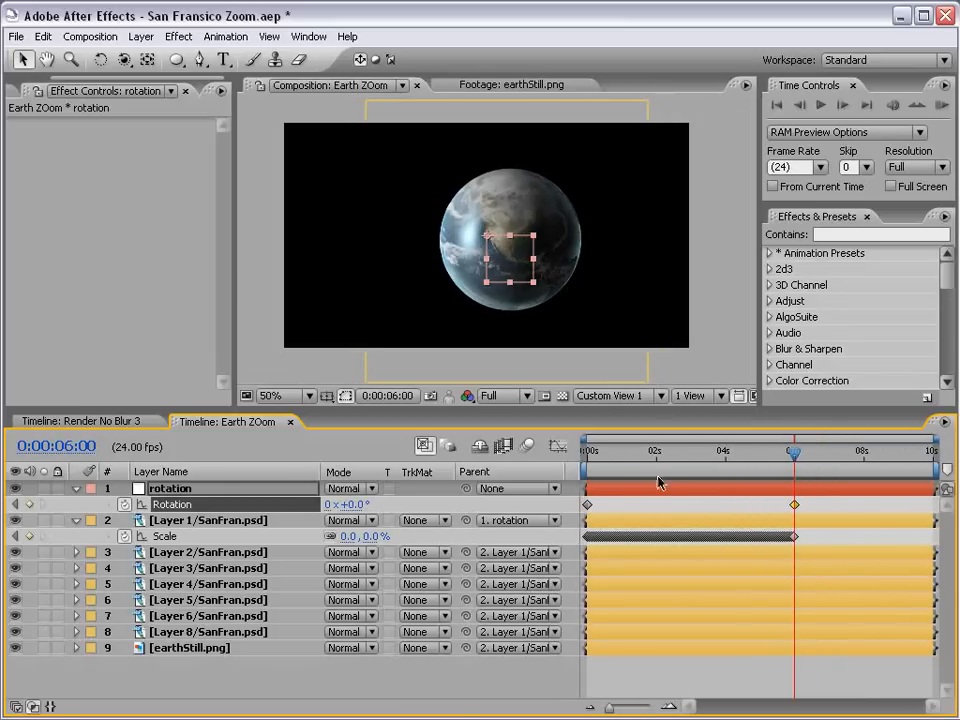
Set the rotation null's Rotation to 180° at 0:00:00:00.
{"action": "left_click_drag", "start_coordinate": [790, 452], "coordinate": [568, 468]}
{"action": "key", "text": "equal"}
{"action": "key", "text": "equal"}
{"action": "key", "text": "equal"}
{"action": "key", "text": "equal"}
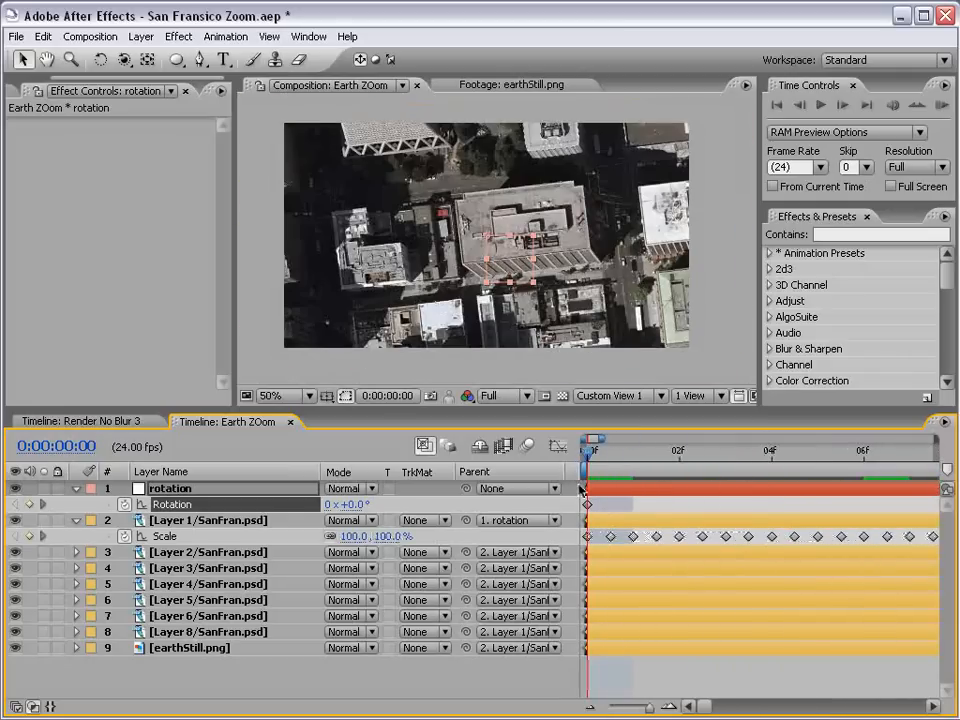
{"action": "left_click", "coordinate": [355, 504]}
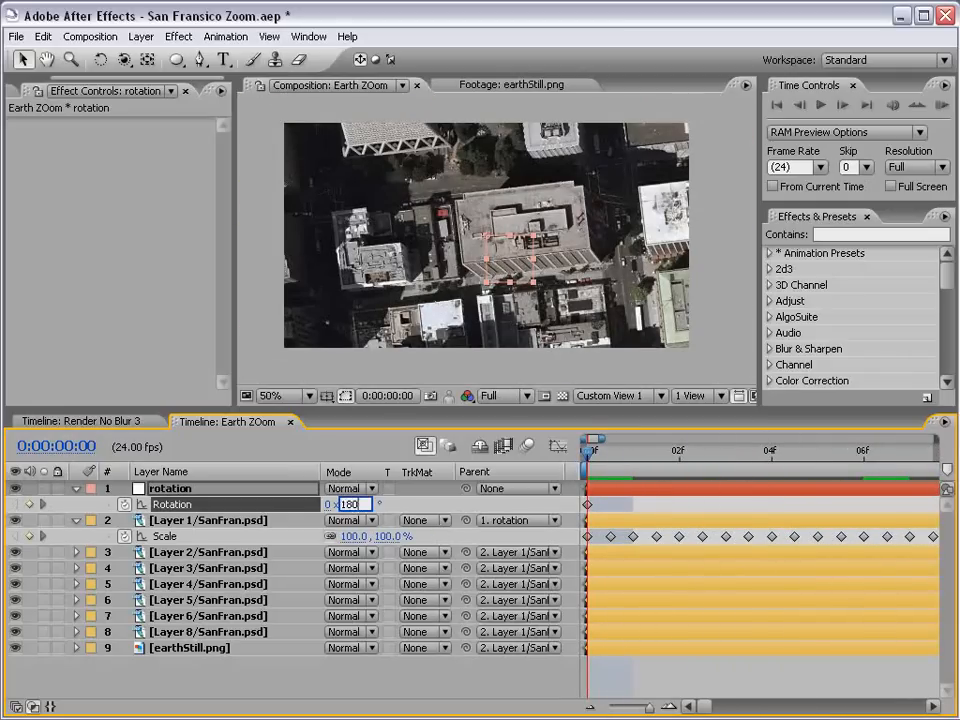
{"action": "type", "text": "180"}
{"action": "key", "text": "Return"}
{"action": "key", "text": "minus"}
{"action": "key", "text": "minus"}
{"action": "key", "text": "minus"}
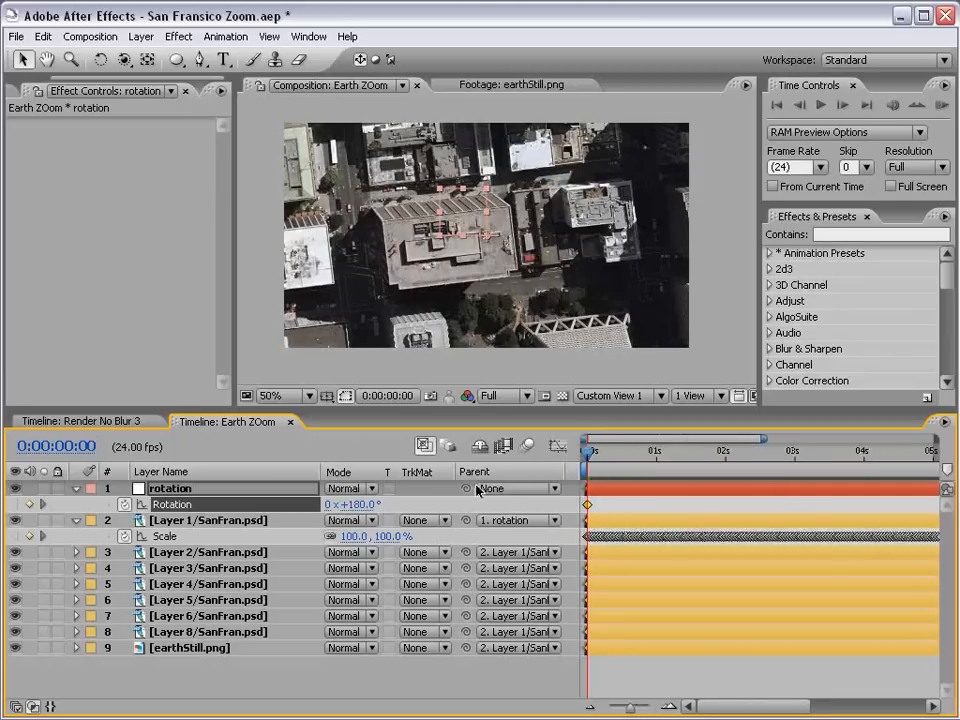
{"action": "key", "text": "minus"}
Scrub through the first few seconds to check the spin during the zoom, ending at 0:00:00:00.
{"action": "left_click_drag", "start_coordinate": [588, 457], "coordinate": [711, 456]}
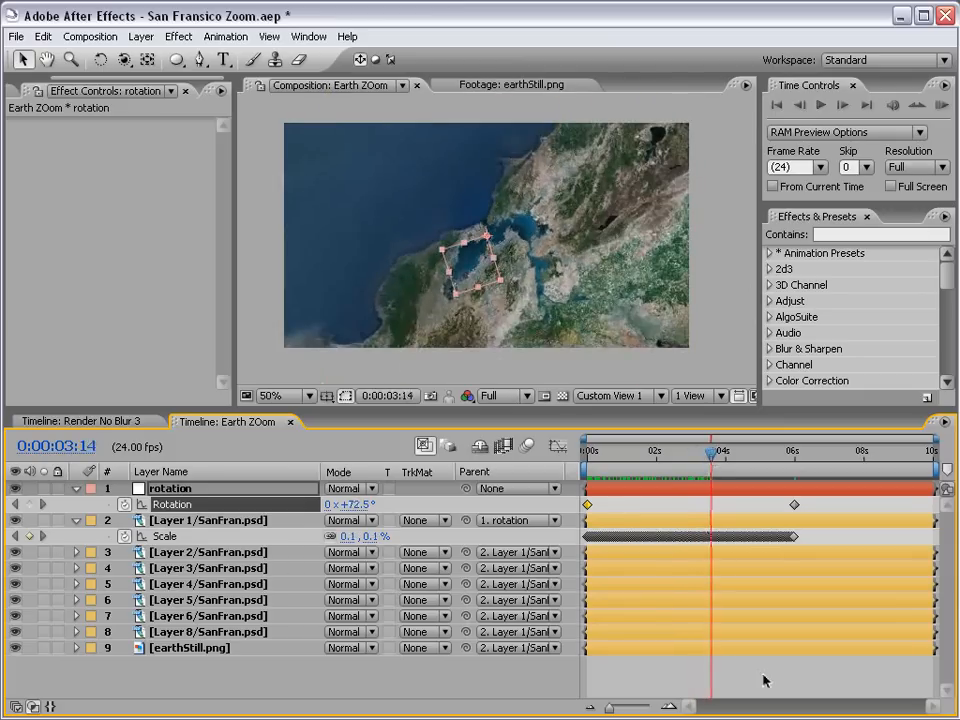
{"action": "left_click_drag", "start_coordinate": [711, 455], "coordinate": [642, 468]}
{"action": "left_click_drag", "start_coordinate": [619, 469], "coordinate": [587, 456]}
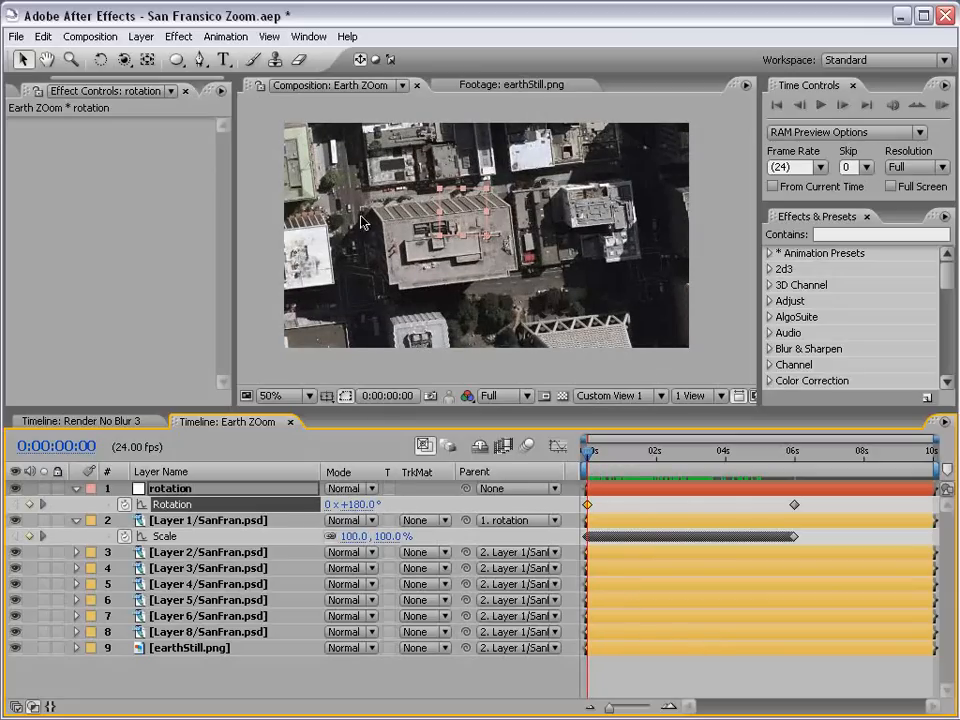
Adjust the null's starting Rotation to 185° so the central building sits level in the frame.
{"action": "key", "text": "period"}
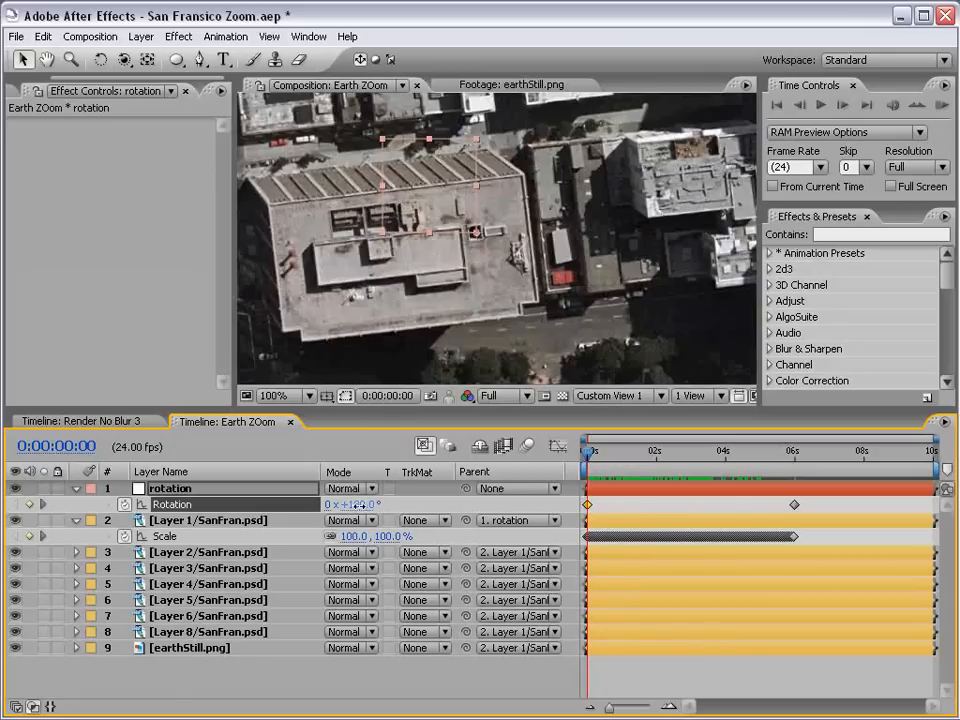
{"action": "left_click_drag", "start_coordinate": [361, 504], "coordinate": [364, 504]}
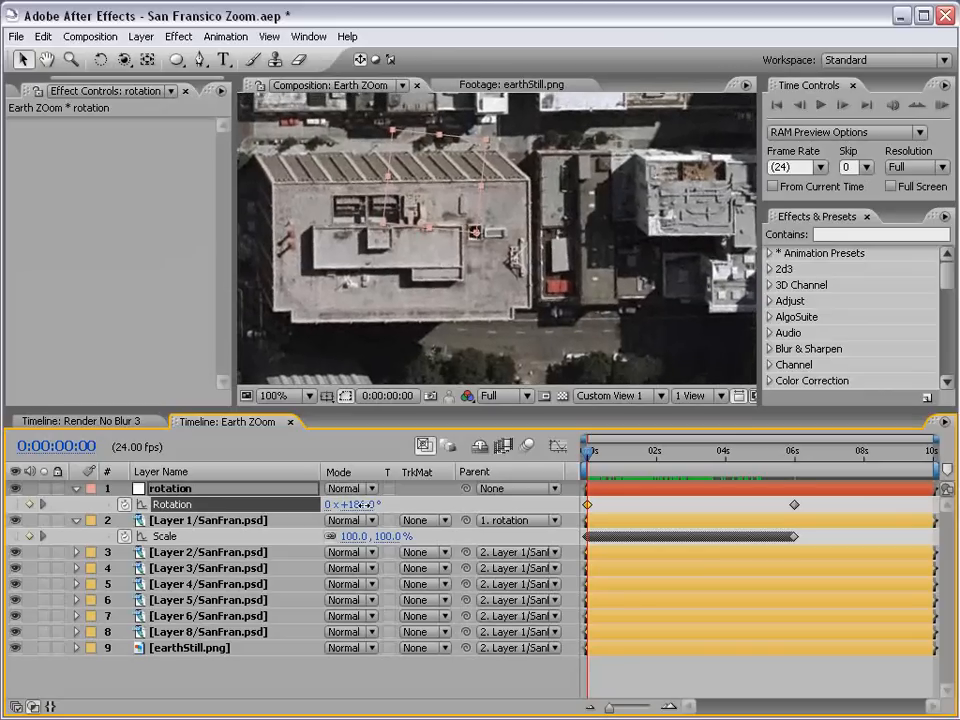
{"action": "key", "text": "comma"}
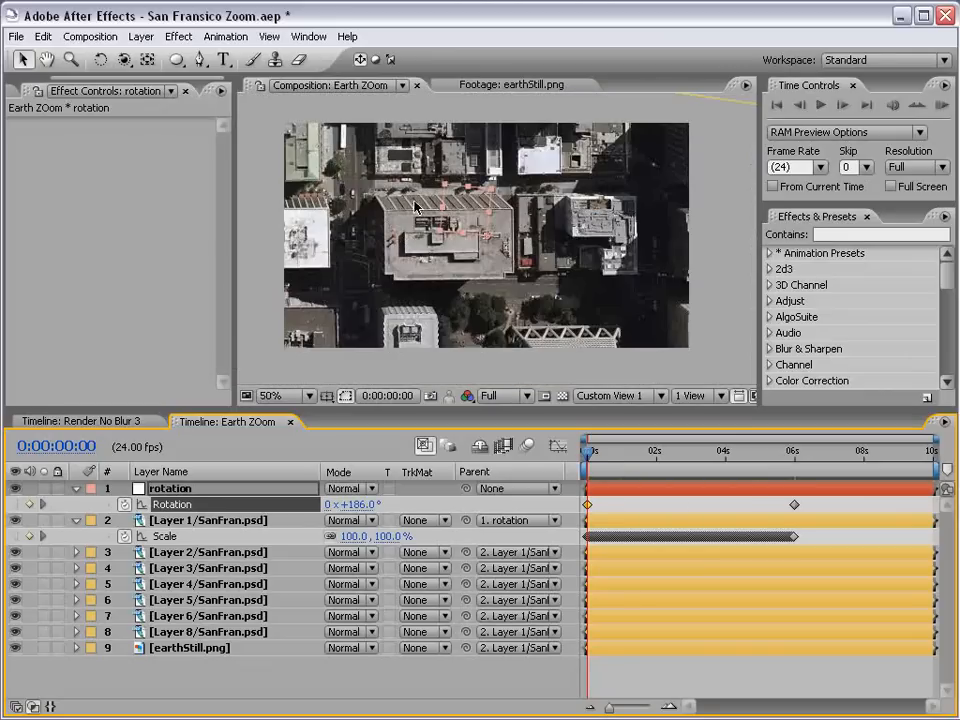
{"action": "left_click_drag", "start_coordinate": [355, 505], "coordinate": [359, 507]}
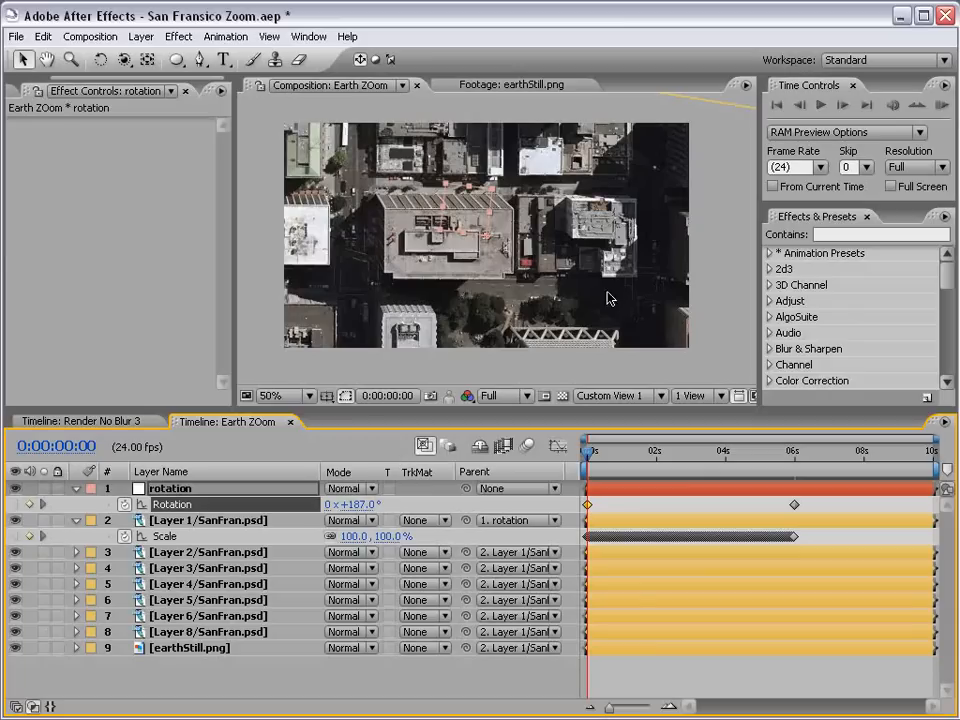
{"action": "left_click", "coordinate": [357, 504]}
{"action": "type", "text": "1"}
{"action": "key", "text": "Return"}
Move the first Rotation keyframe to 0:00:00:07 and scrub the opening frames to check the delayed spin.
{"action": "left_click_drag", "start_coordinate": [588, 452], "coordinate": [608, 458]}
{"action": "key", "text": "equal"}
{"action": "key", "text": "equal"}
{"action": "key", "text": "equal"}
{"action": "key", "text": "minus"}
{"action": "key", "text": "minus"}
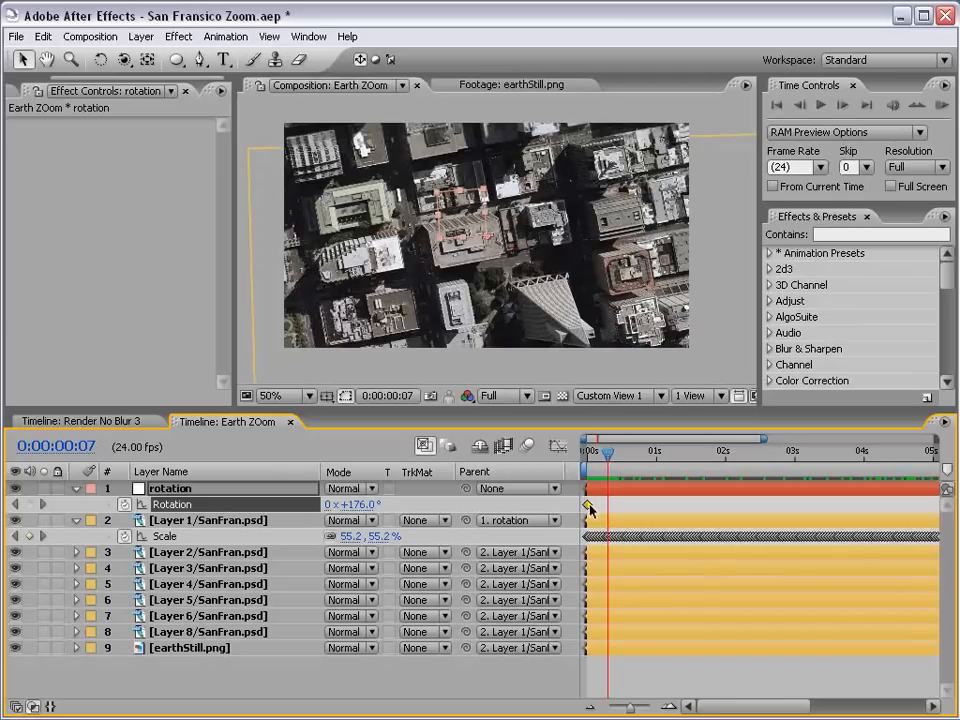
{"action": "left_click_drag", "start_coordinate": [592, 506], "coordinate": [608, 506]}
{"action": "left_click", "coordinate": [591, 460]}
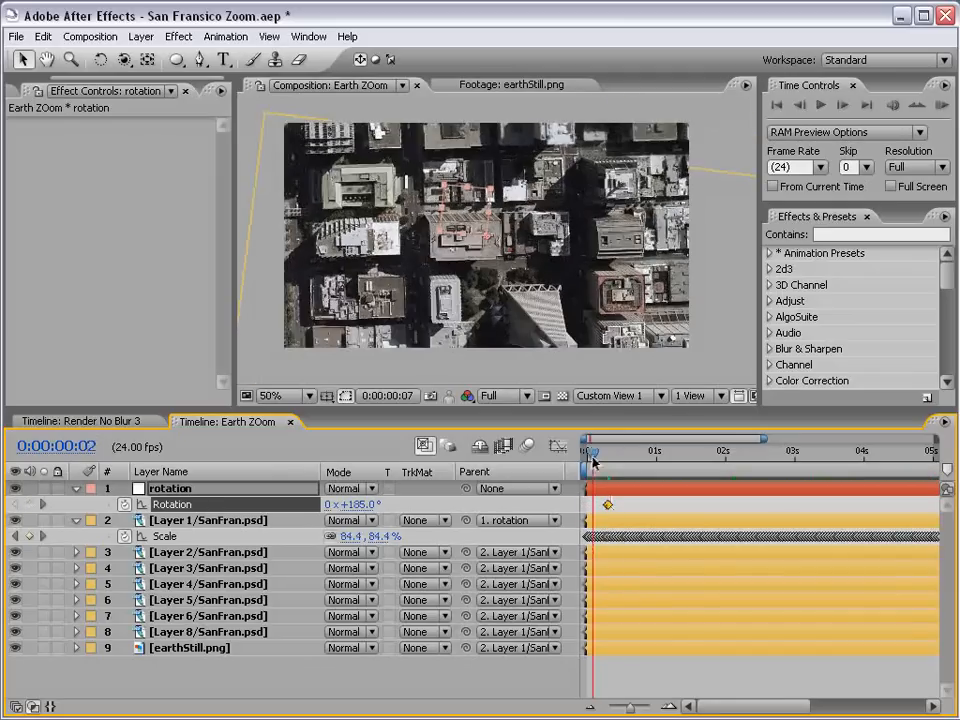
{"action": "left_click_drag", "start_coordinate": [591, 460], "coordinate": [641, 462]}
{"action": "key", "text": "minus"}
{"action": "key", "text": "minus"}
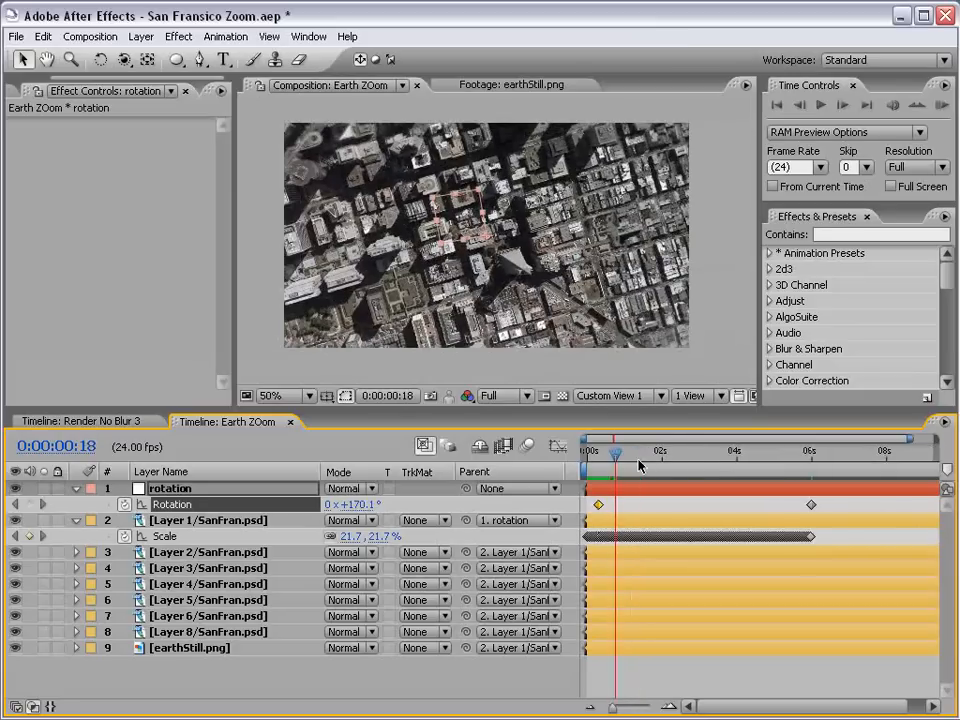
Apply Easy Ease to both Rotation keyframes and scrub through the zoom to 0:00:05:23.
{"action": "left_click", "coordinate": [753, 504]}
{"action": "left_click_drag", "start_coordinate": [815, 505], "coordinate": [591, 509]}
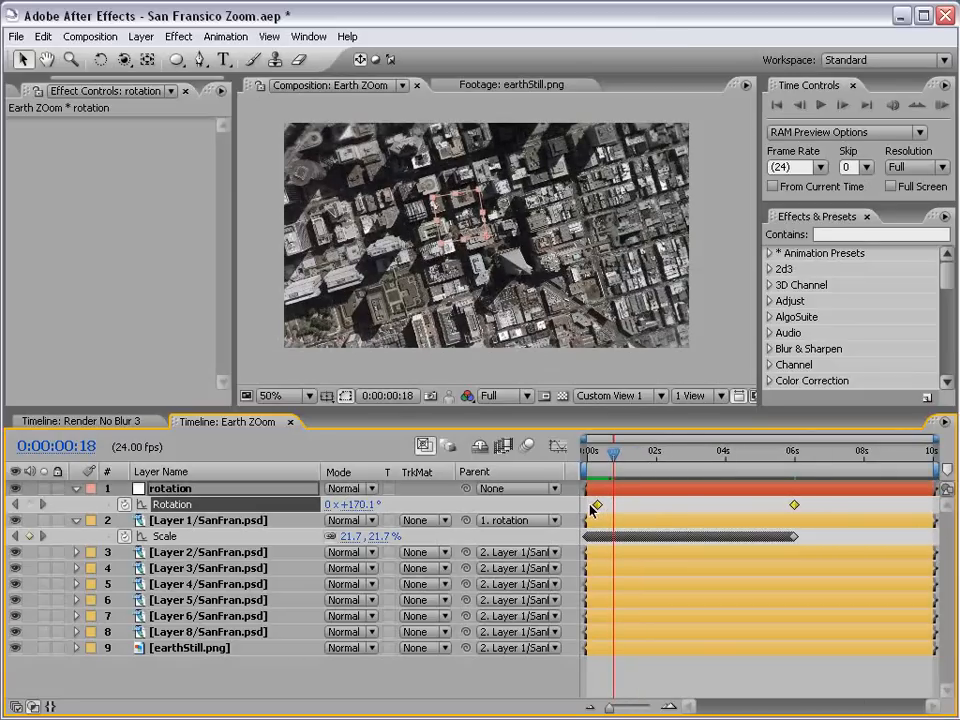
{"action": "key", "text": "F9"}
{"action": "left_click", "coordinate": [598, 456]}
{"action": "left_click_drag", "start_coordinate": [598, 456], "coordinate": [796, 462]}
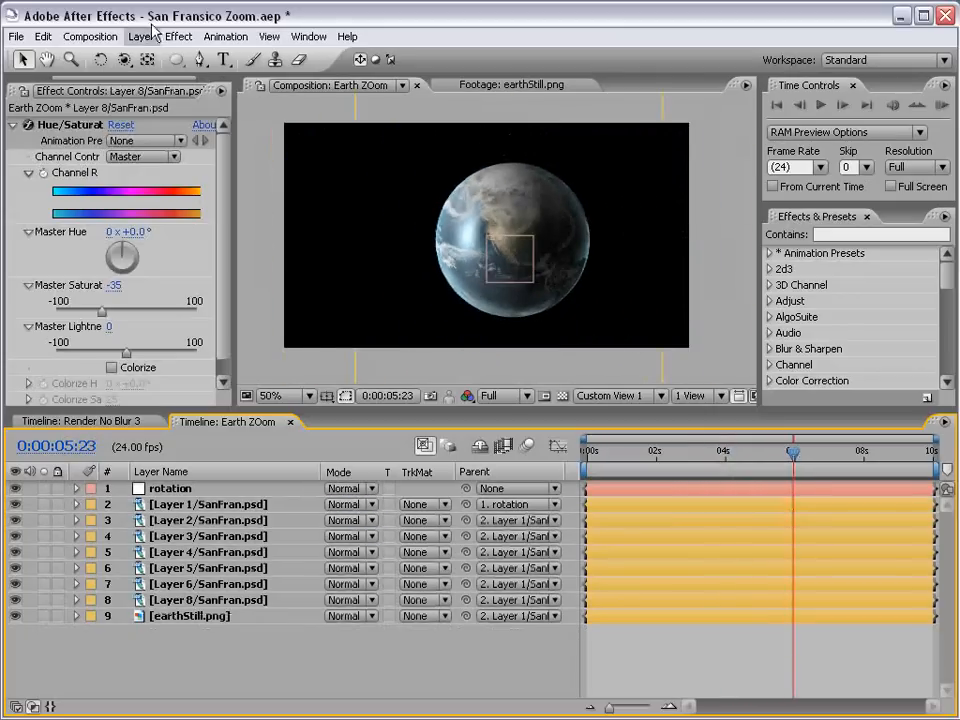
Create a new solid layer named stars in the Earth ZOom composition.
{"action": "left_click", "coordinate": [148, 37]}
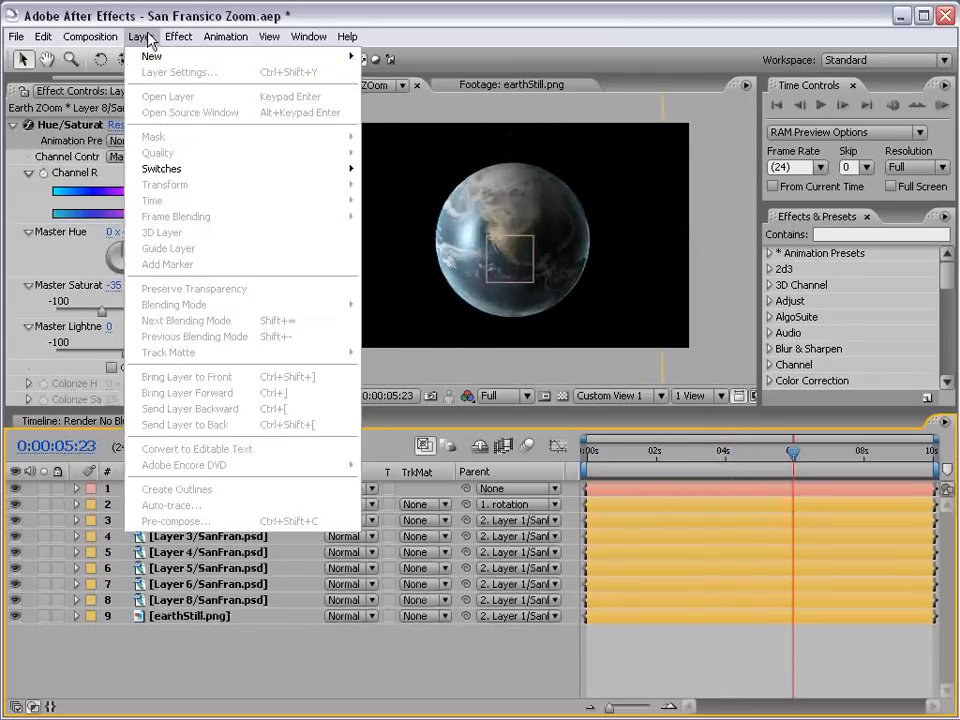
{"action": "mouse_move", "coordinate": [175, 56]}
{"action": "left_click", "coordinate": [446, 73]}
{"action": "type", "text": "stars"}
{"action": "left_click", "coordinate": [500, 615]}
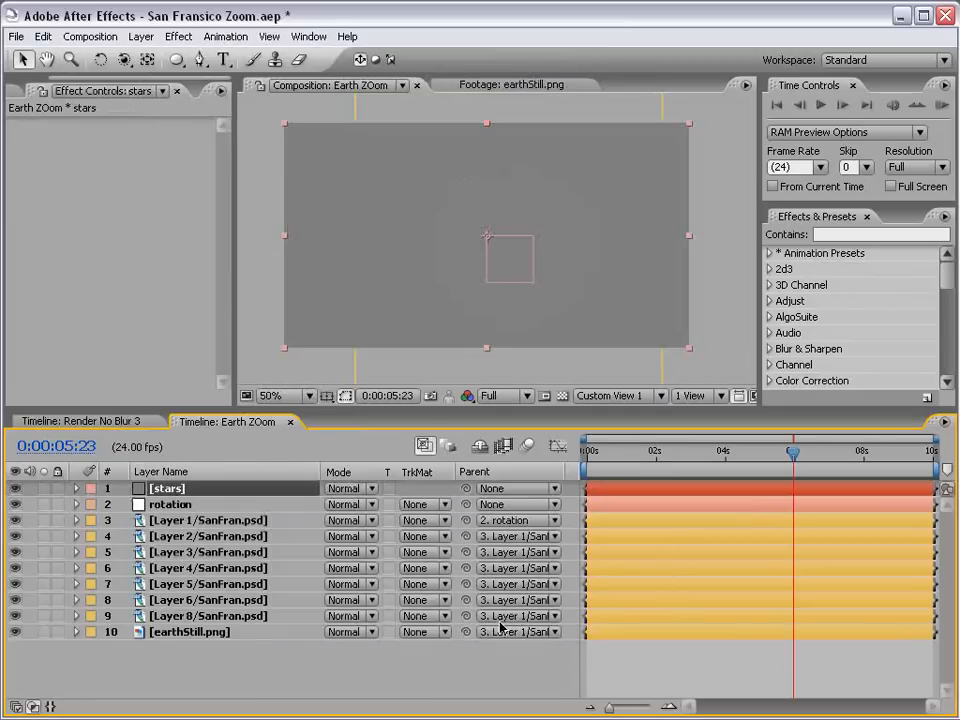
Apply Fractal Noise to the stars solid with Scale 4.0, Contrast 309, and Brightness -115.
{"action": "left_click", "coordinate": [192, 40]}
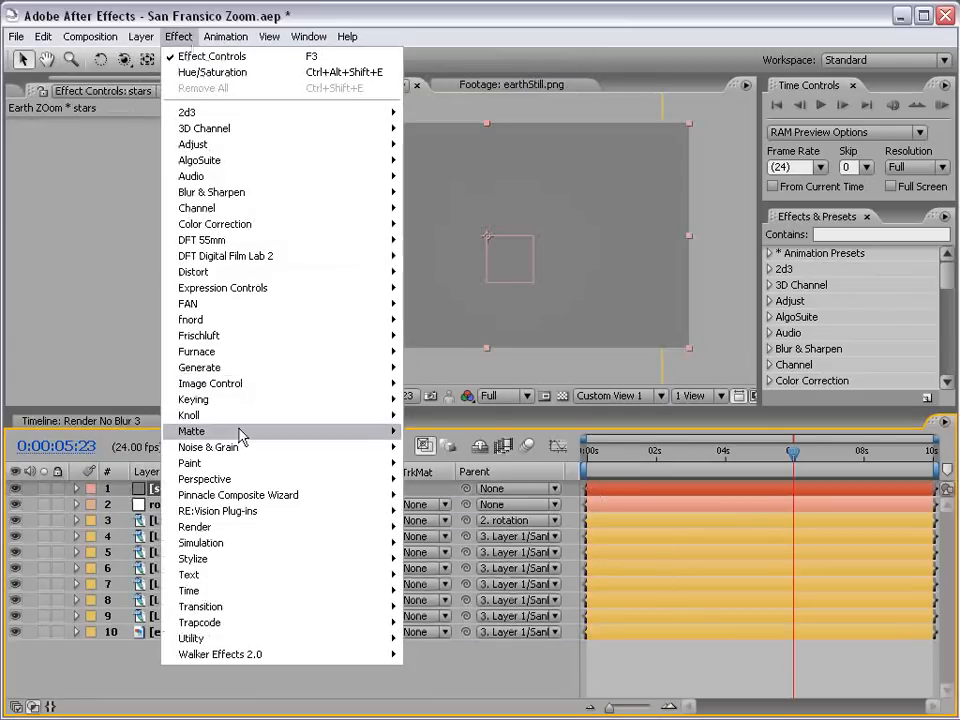
{"action": "mouse_move", "coordinate": [250, 447]}
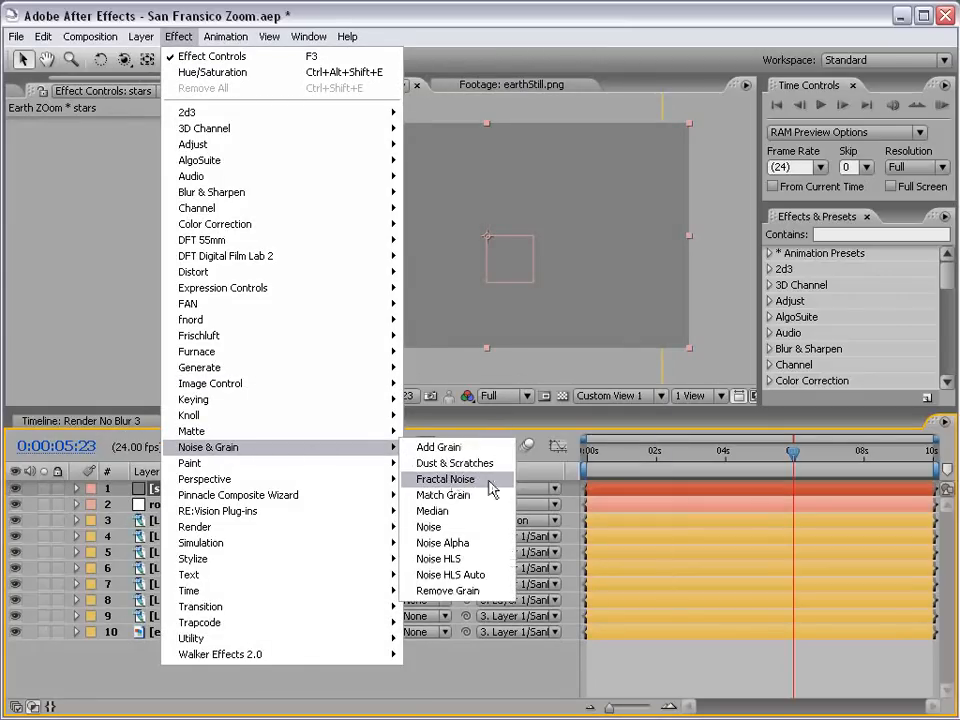
{"action": "left_click", "coordinate": [488, 481]}
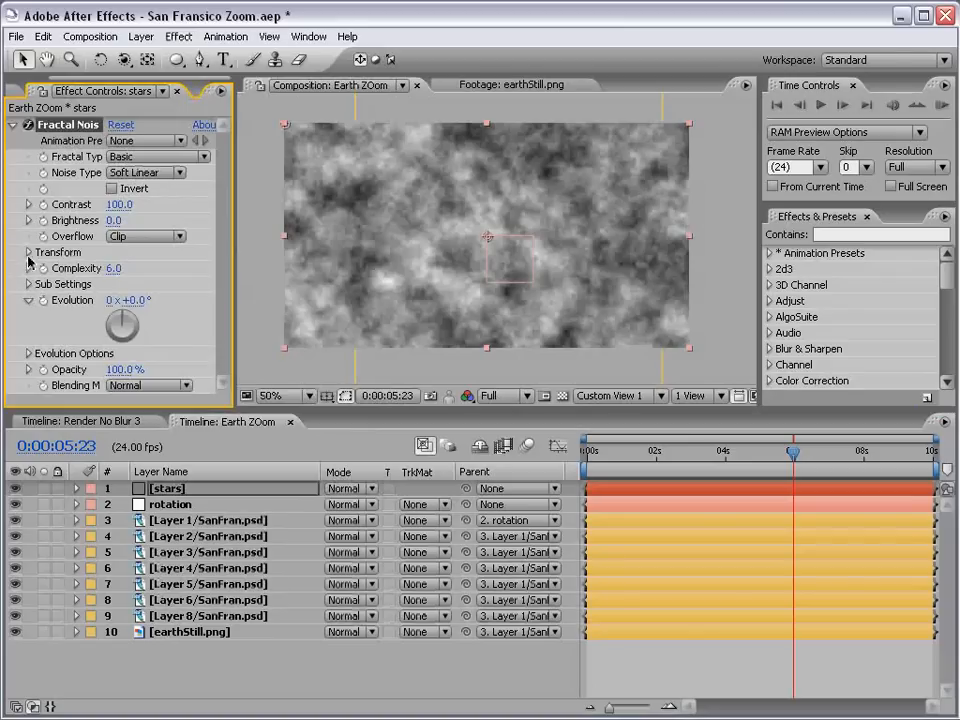
{"action": "left_click", "coordinate": [28, 252]}
{"action": "left_click_drag", "start_coordinate": [115, 301], "coordinate": [40, 302]}
{"action": "left_click_drag", "start_coordinate": [120, 204], "coordinate": [172, 144]}
{"action": "left_click_drag", "start_coordinate": [115, 221], "coordinate": [12, 222]}
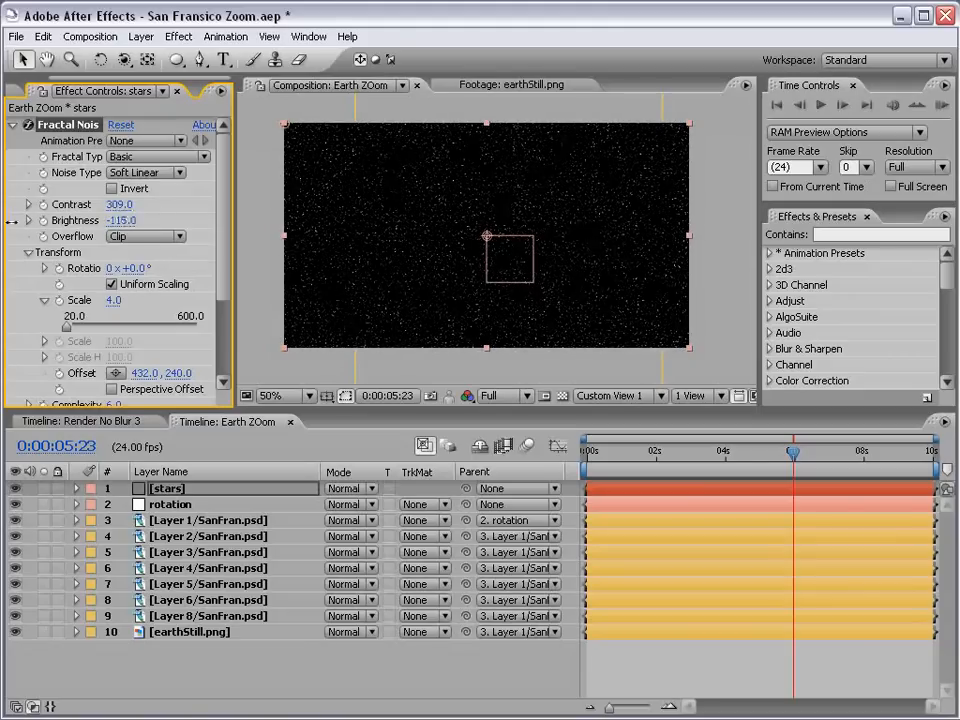
Inspect the star field enlarged and thin it out with Fractal Noise Contrast 369 and Brightness -167.
{"action": "key", "text": "grave"}
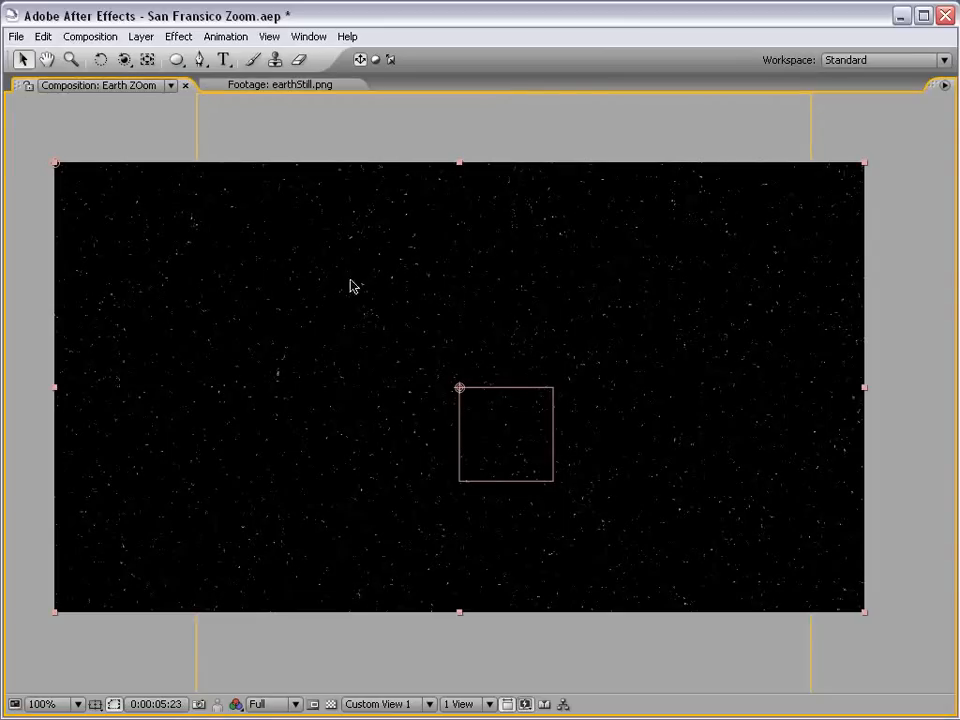
{"action": "key", "text": "grave"}
{"action": "left_click_drag", "start_coordinate": [124, 205], "coordinate": [92, 221]}
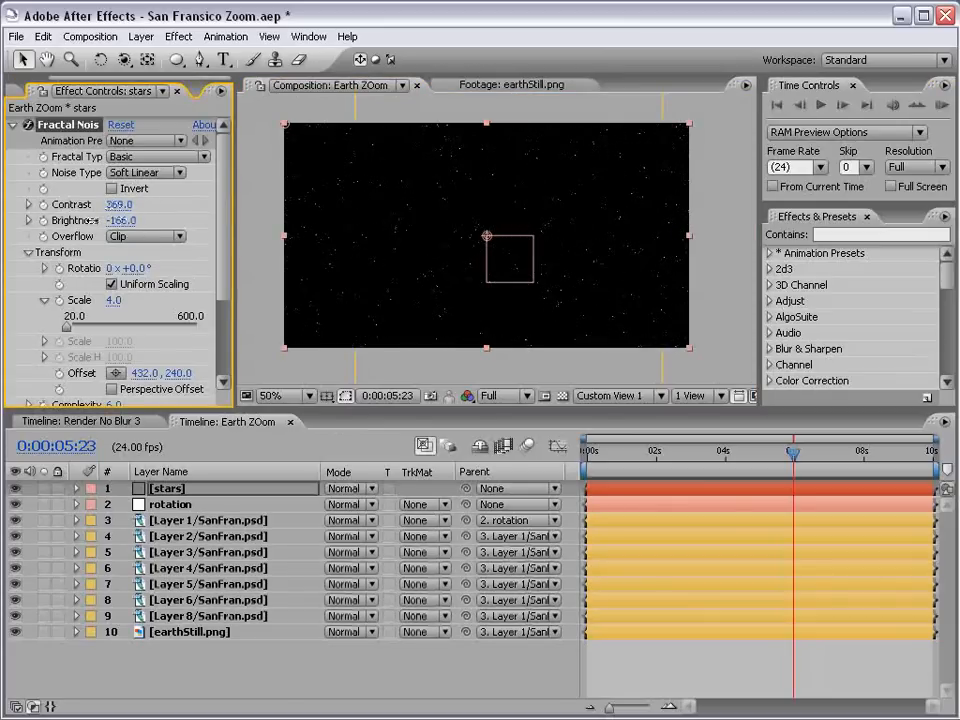
{"action": "key", "text": "grave"}
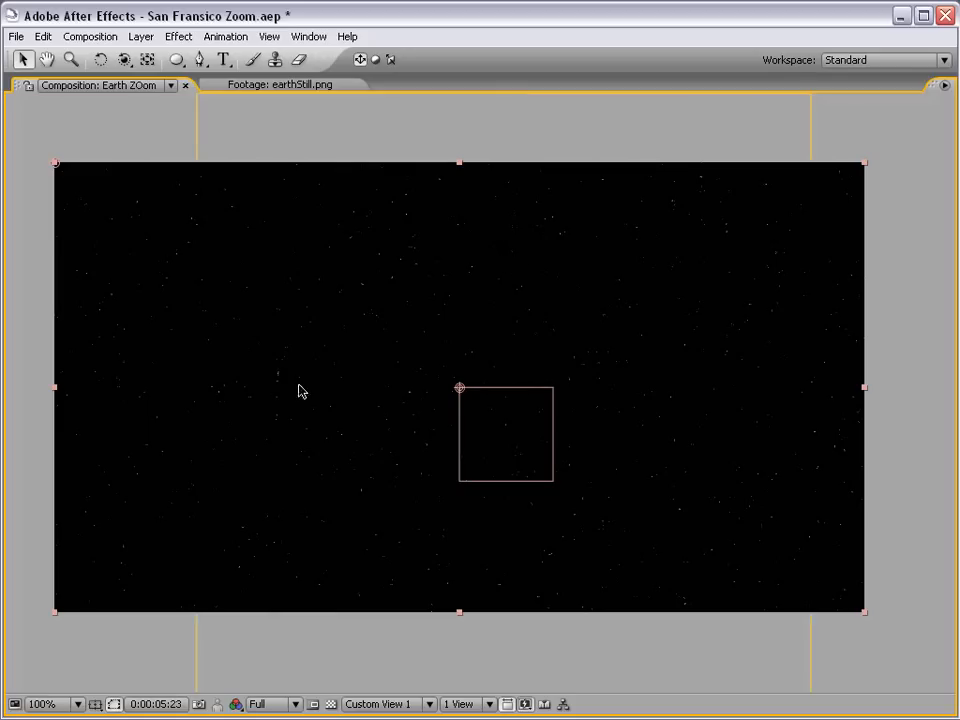
{"action": "key", "text": "grave"}
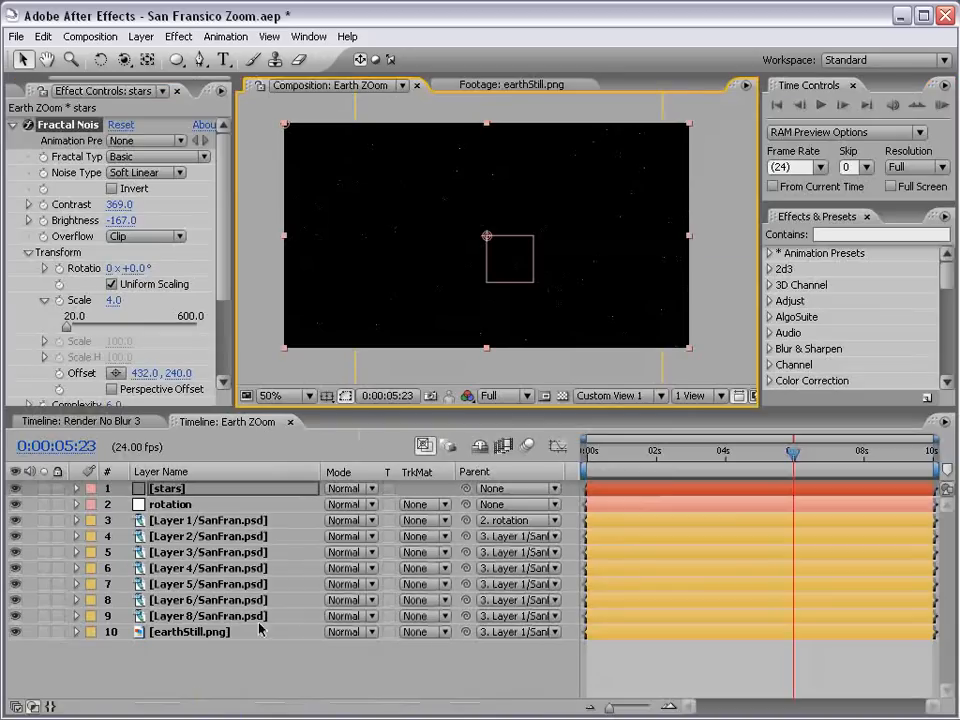
Place the stars layer below earthStill.png and parent it to Layer 1.
{"action": "left_click_drag", "start_coordinate": [176, 575], "coordinate": [183, 637]}
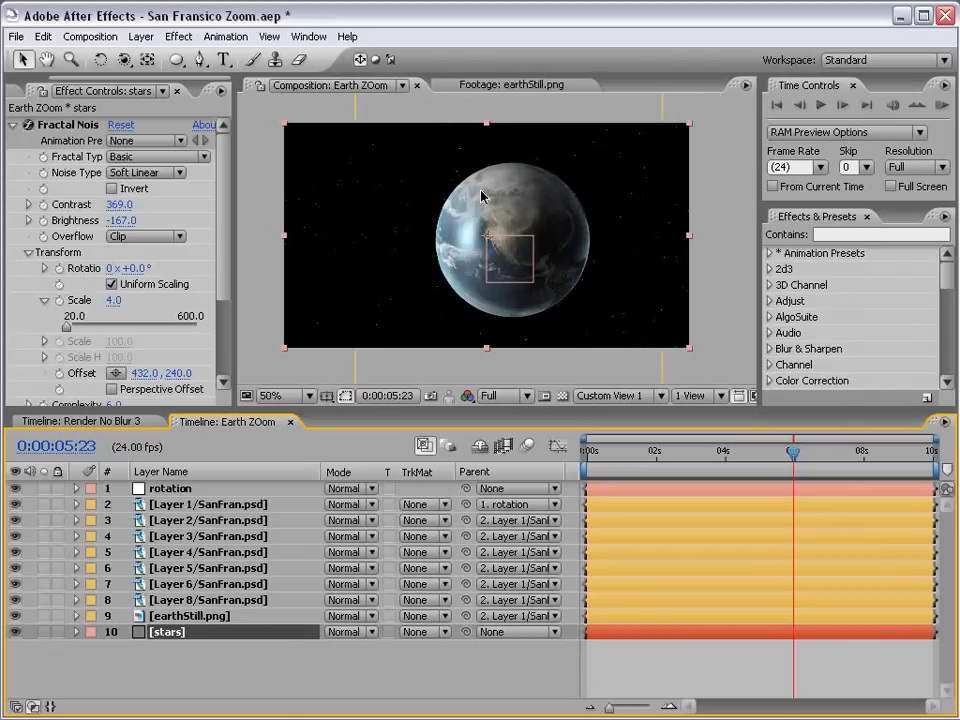
{"action": "left_click_drag", "start_coordinate": [465, 632], "coordinate": [181, 510]}
{"action": "left_click", "coordinate": [677, 658]}
Hide the rotation null and scrub through the zoom to check the stars, ending at 0:00:00:00.
{"action": "mouse_move", "coordinate": [794, 453]}
{"action": "left_mouse_down"}
{"action": "mouse_move", "coordinate": [588, 454]}
{"action": "mouse_move", "coordinate": [776, 458]}
{"action": "mouse_move", "coordinate": [805, 469]}
{"action": "left_mouse_up"}
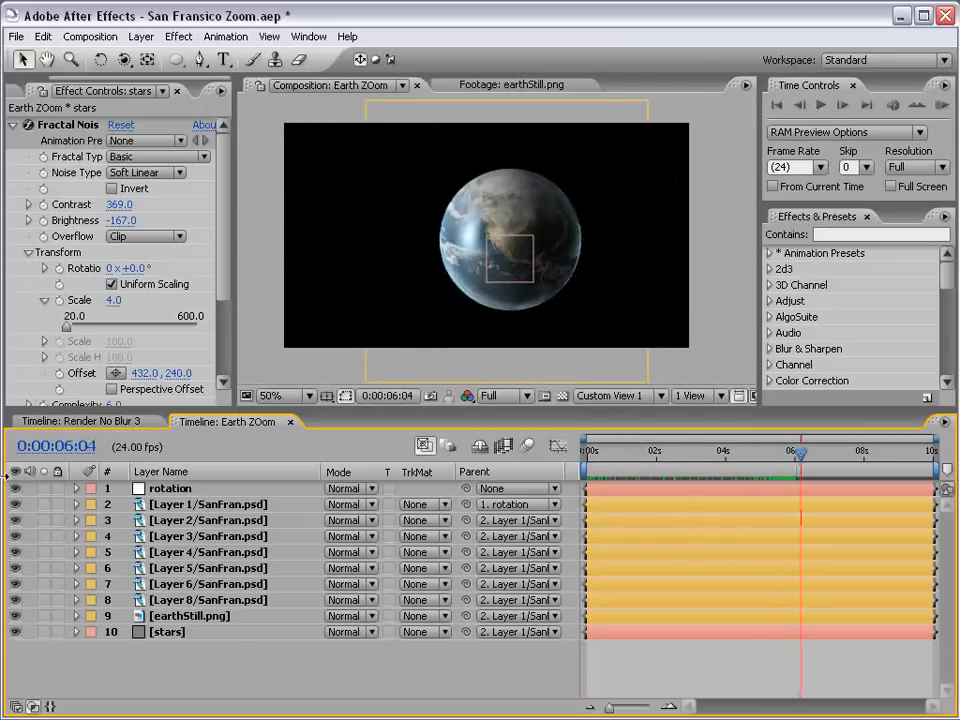
{"action": "left_click", "coordinate": [15, 488]}
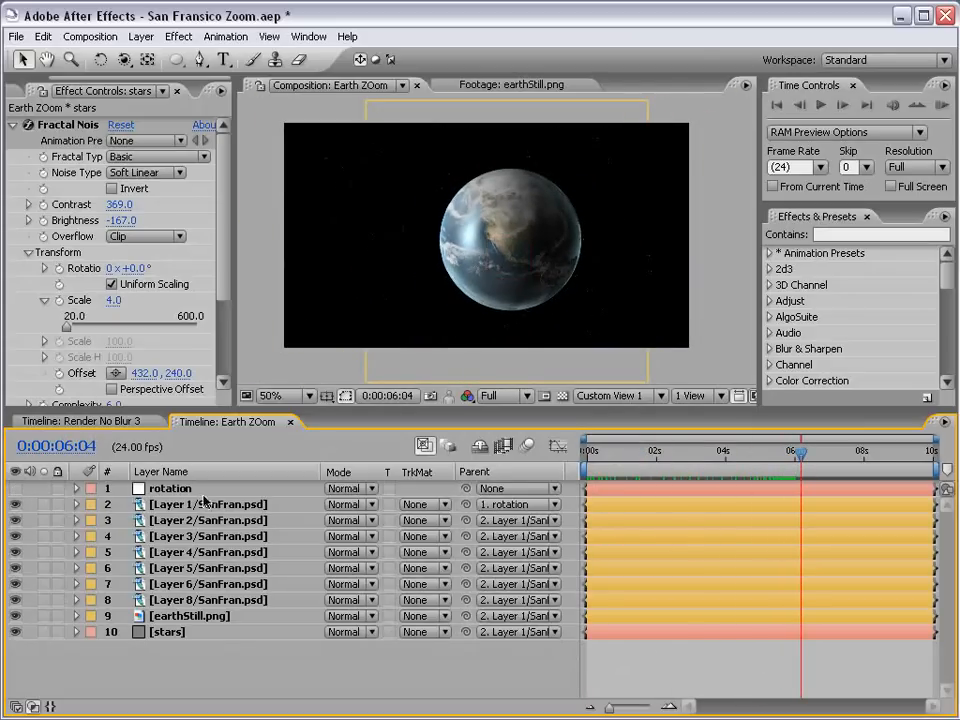
{"action": "left_click_drag", "start_coordinate": [800, 455], "coordinate": [588, 455]}
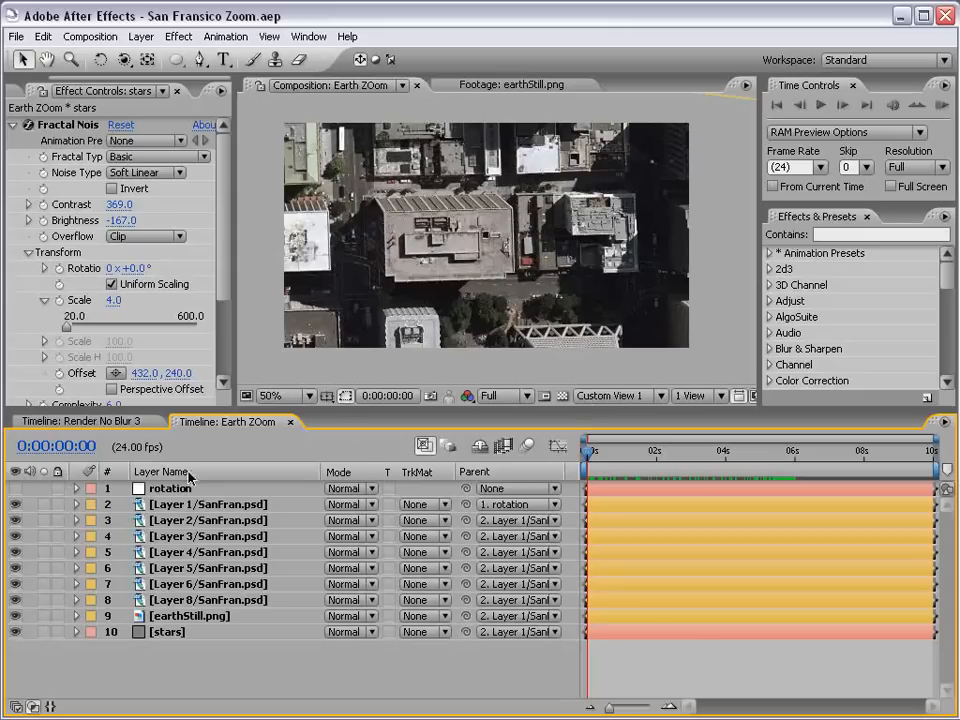
Nest the Earth ZOom composition inside a new composition created from it in the project.
{"action": "left_click", "coordinate": [20, 90]}
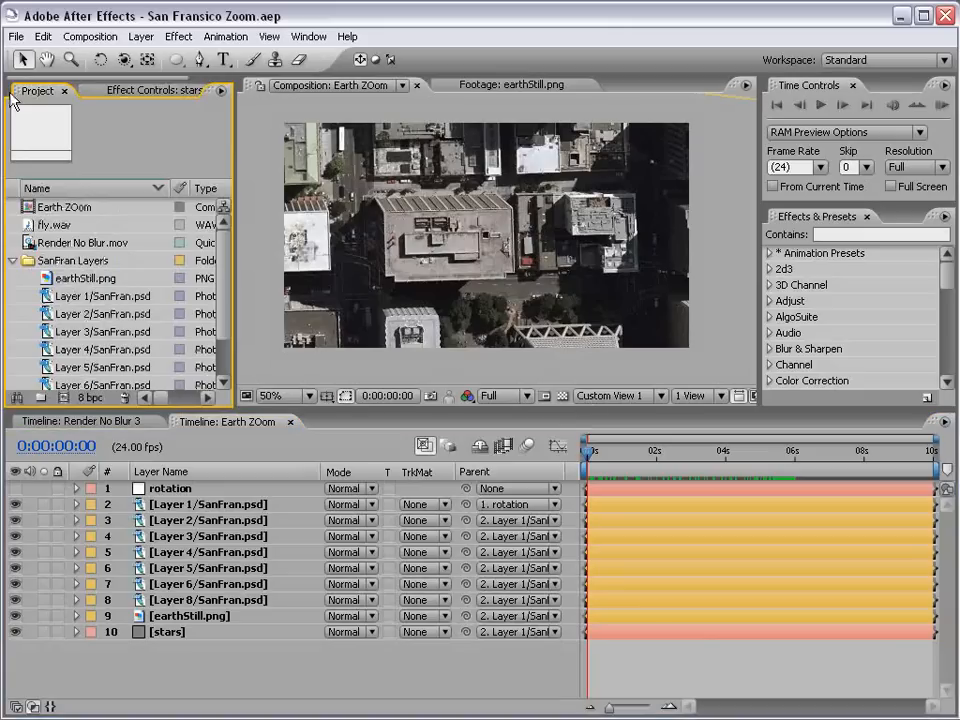
{"action": "left_click", "coordinate": [12, 260]}
{"action": "left_click_drag", "start_coordinate": [30, 207], "coordinate": [63, 397]}
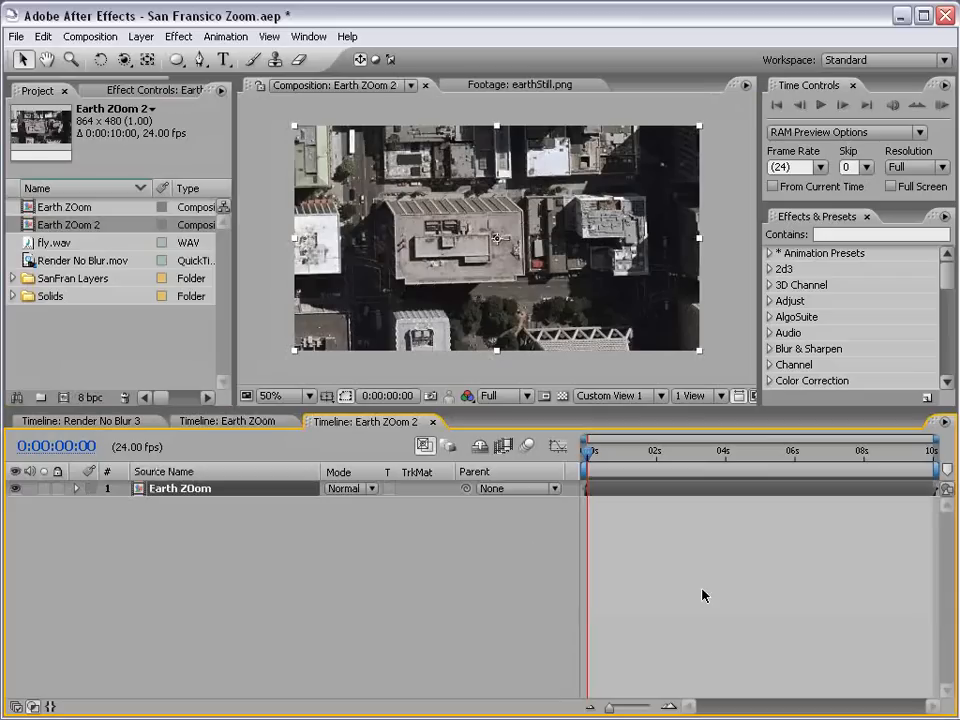
Apply a Slider Control expression effect to the nested Earth ZOom layer.
{"action": "mouse_move", "coordinate": [604, 465]}
{"action": "left_mouse_down"}
{"action": "mouse_move", "coordinate": [729, 470]}
{"action": "mouse_move", "coordinate": [598, 488]}
{"action": "left_mouse_up"}
{"action": "left_click", "coordinate": [178, 36]}
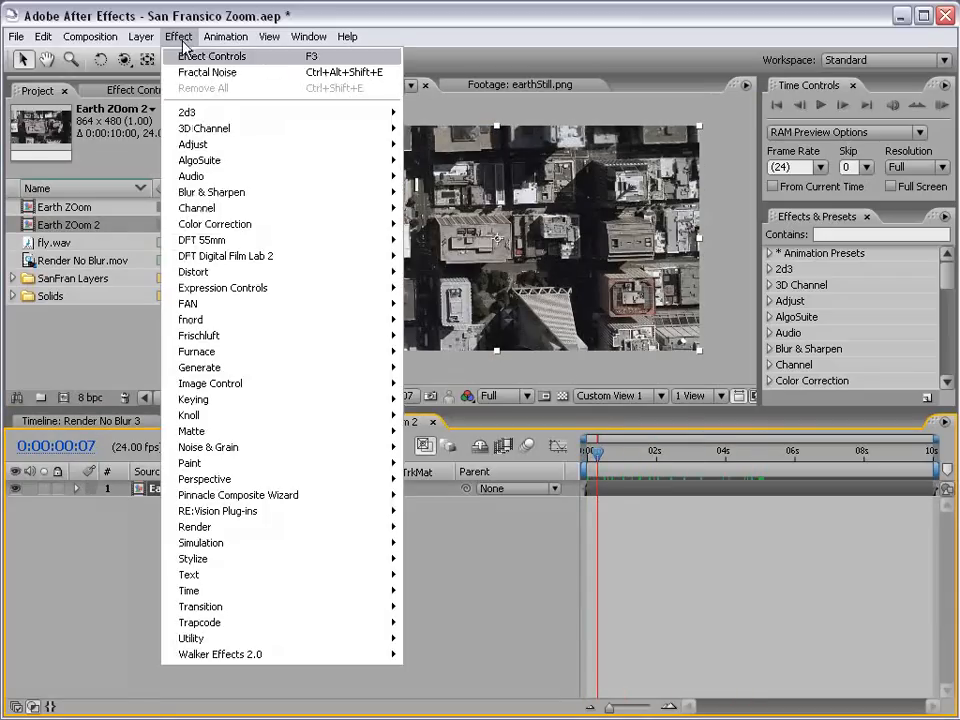
{"action": "mouse_move", "coordinate": [230, 287]}
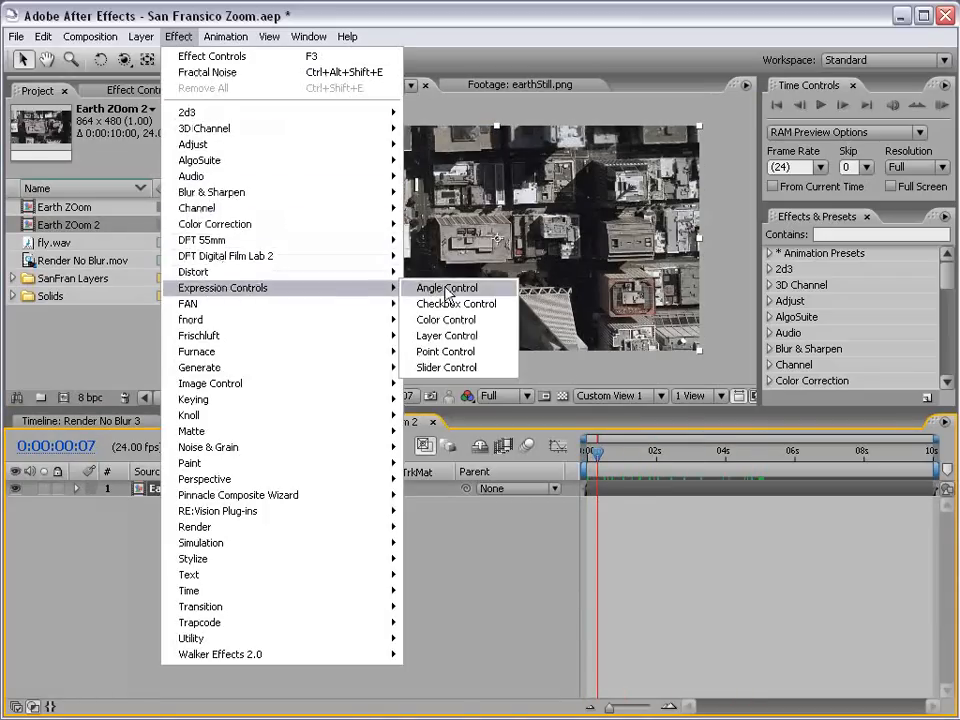
{"action": "left_click", "coordinate": [446, 370]}
Give the Earth ZOom layer's Position the expression wiggle(10,effect("Slider Control")("Slider")), linking its amount to the slider.
{"action": "left_click", "coordinate": [620, 493]}
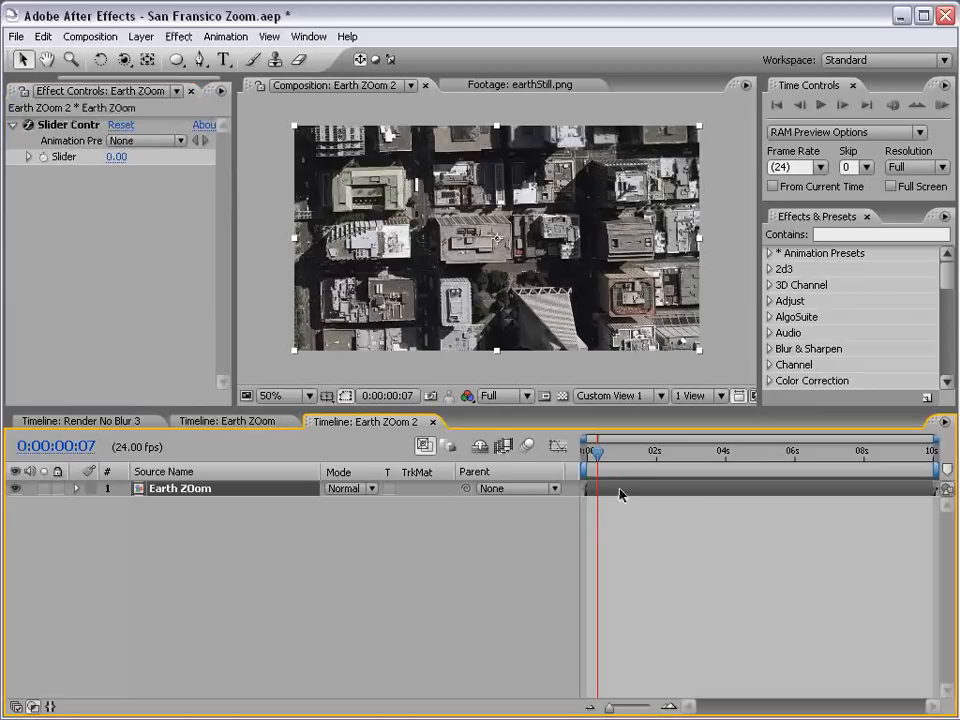
{"action": "key", "text": "p"}
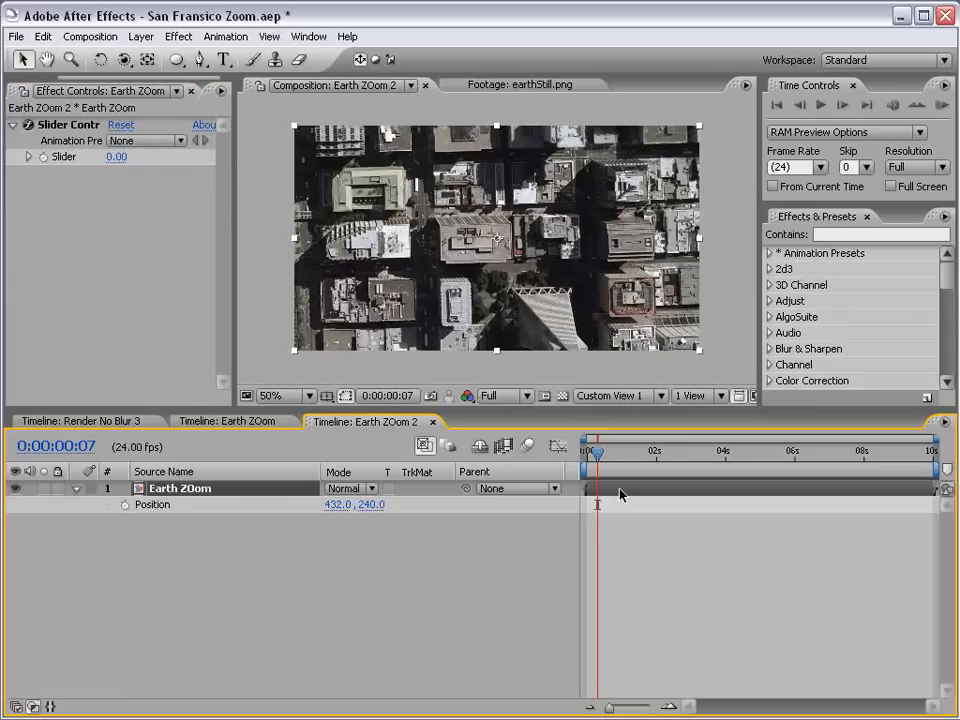
{"action": "left_click", "coordinate": [125, 506], "text": "alt"}
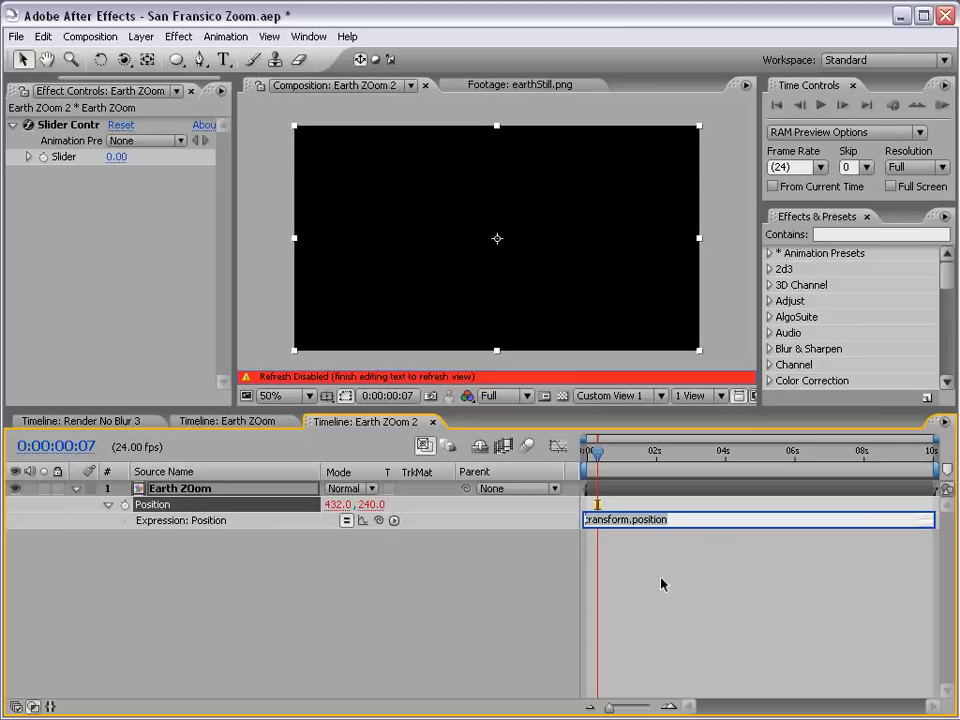
{"action": "type", "text": "wiggle(10,"}
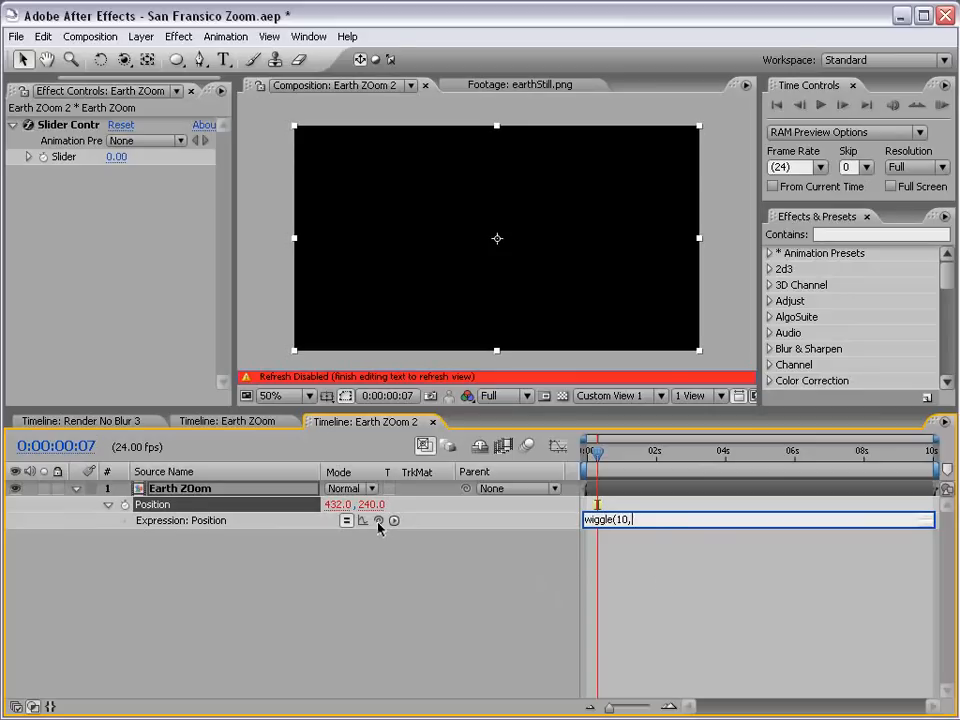
{"action": "left_click_drag", "start_coordinate": [379, 521], "coordinate": [60, 157]}
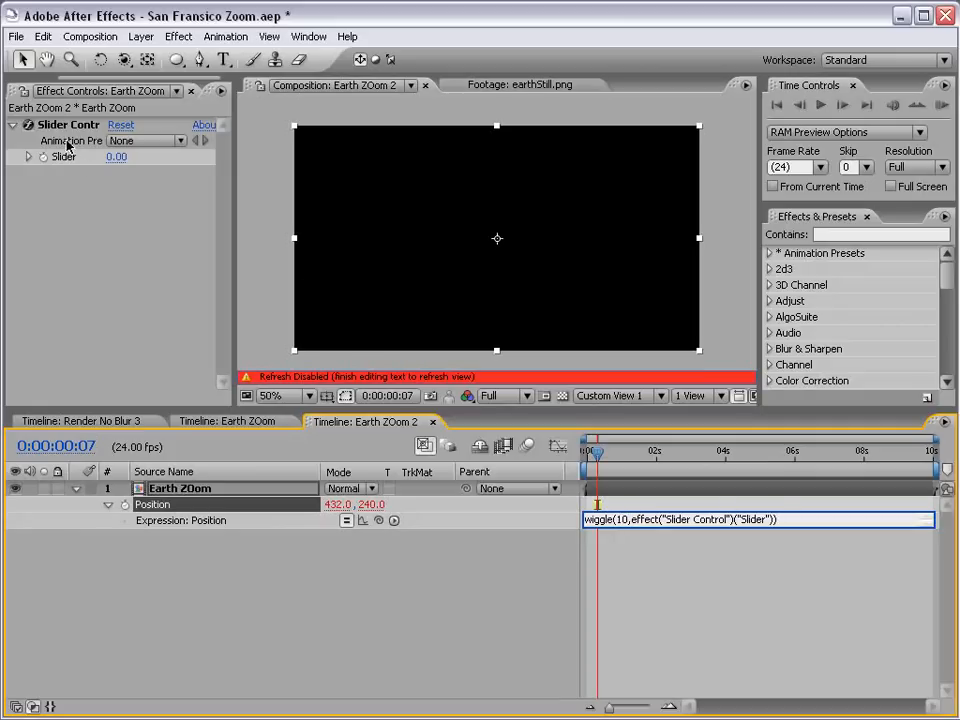
{"action": "left_click", "coordinate": [740, 588]}
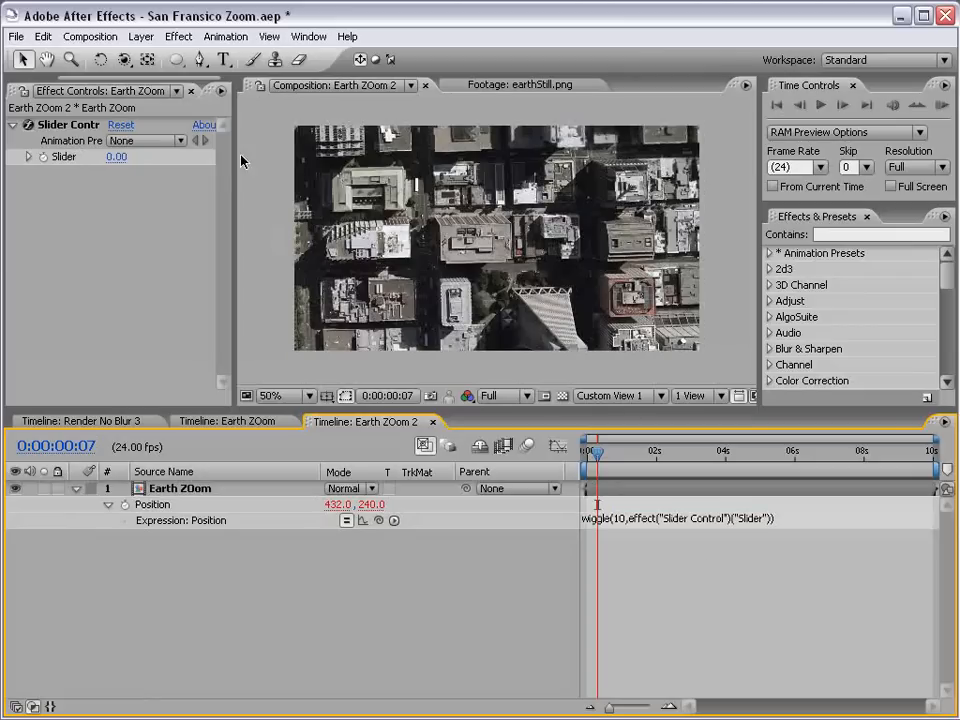
Keyframe the Slider at 0:00:00:14 with its value of 0 and raise it to 10 at 0:00:01:04.
{"action": "left_click_drag", "start_coordinate": [236, 153], "coordinate": [272, 153]}
{"action": "mouse_move", "coordinate": [600, 457]}
{"action": "left_mouse_down"}
{"action": "mouse_move", "coordinate": [617, 458]}
{"action": "mouse_move", "coordinate": [605, 460]}
{"action": "left_mouse_up"}
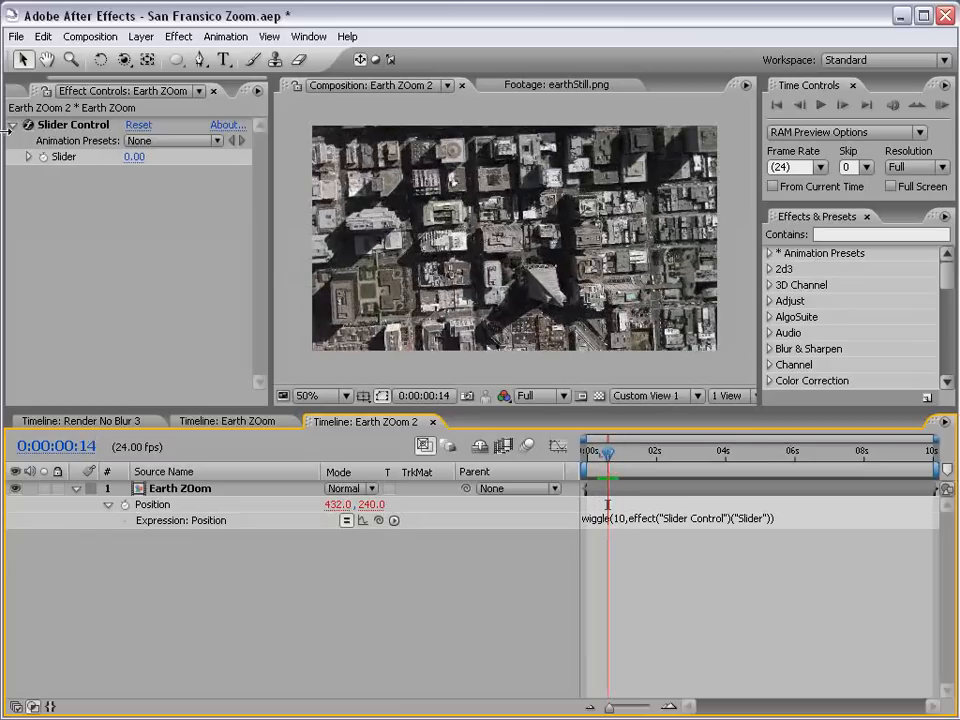
{"action": "left_click", "coordinate": [33, 121]}
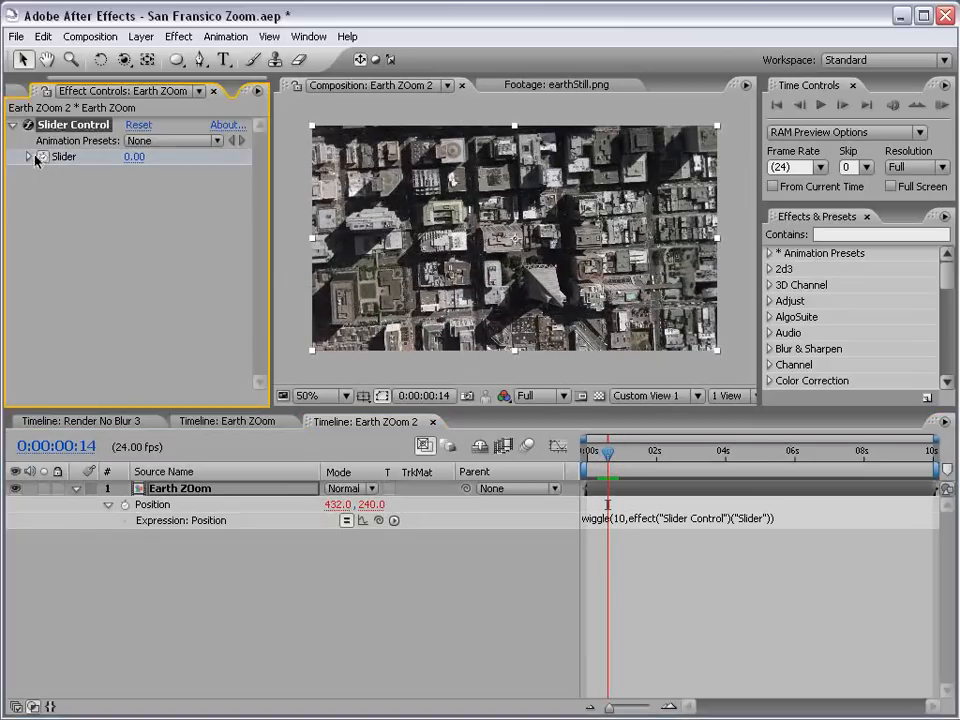
{"action": "left_click_drag", "start_coordinate": [609, 458], "coordinate": [629, 458]}
{"action": "left_click", "coordinate": [133, 157]}
{"action": "type", "text": "1"}
{"action": "key", "text": "Return"}
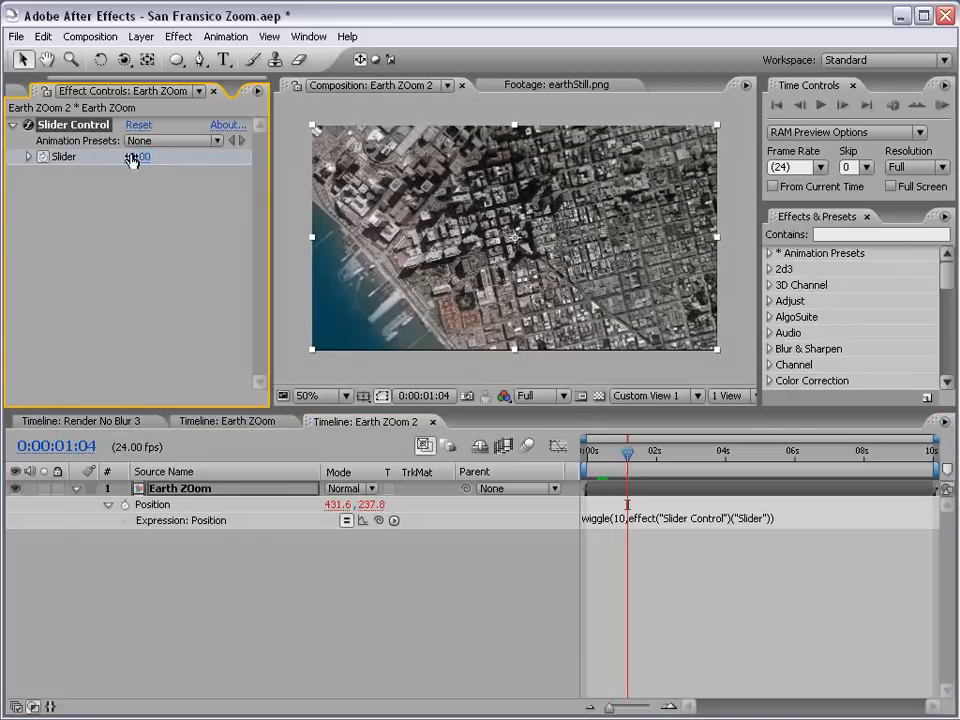
Reveal the layer's keyframes and add a Slider keyframe that holds 10 at 0:00:05:04.
{"action": "left_click_drag", "start_coordinate": [671, 455], "coordinate": [767, 456]}
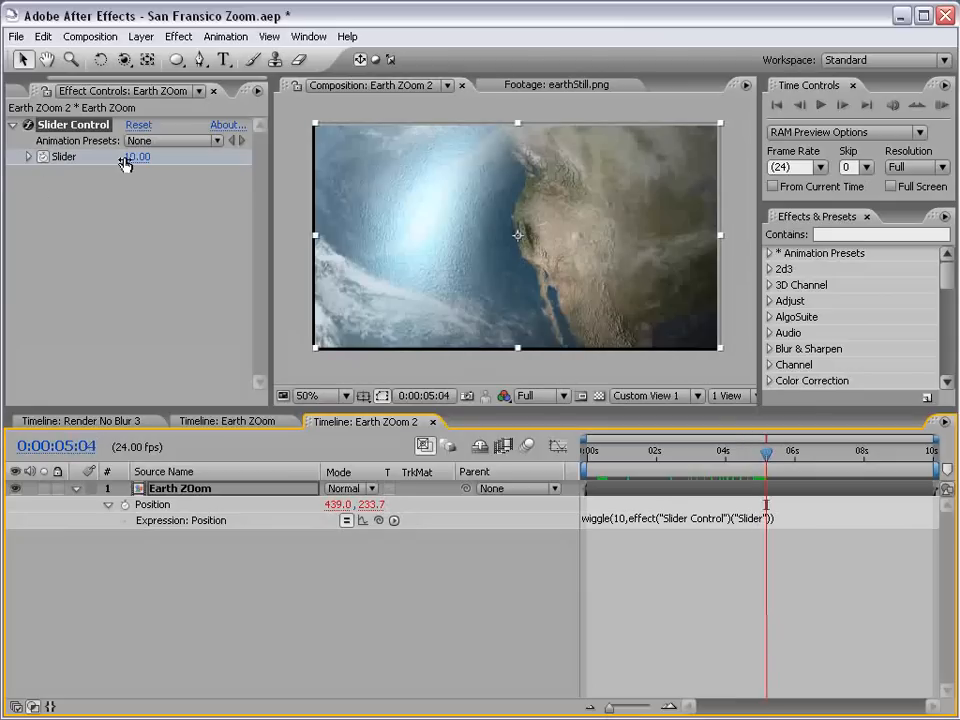
{"action": "left_click", "coordinate": [169, 490]}
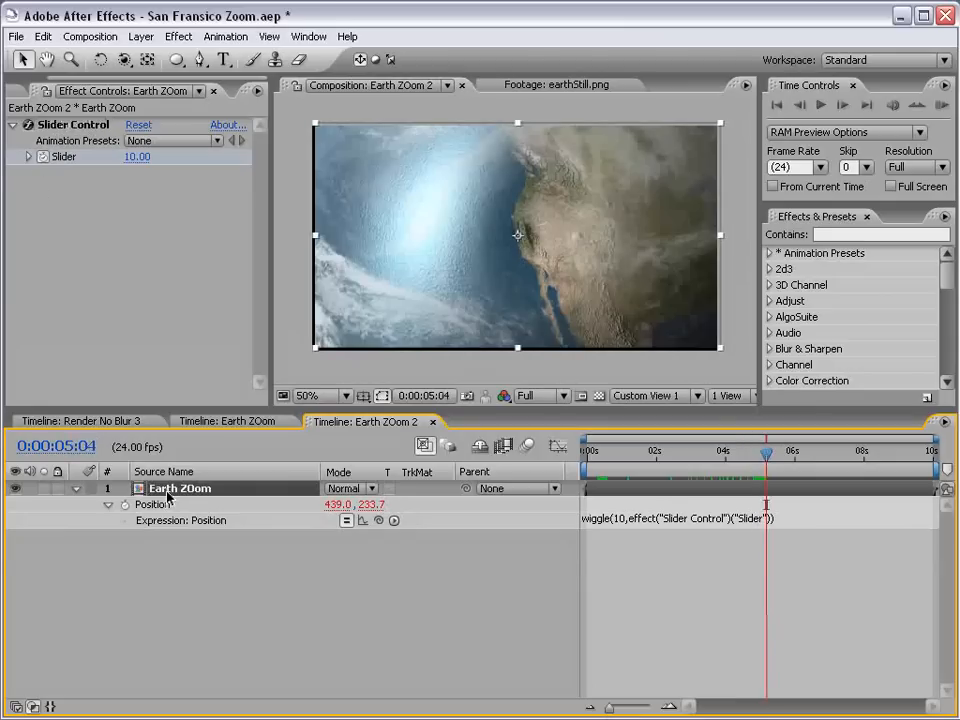
{"action": "key", "text": "u"}
{"action": "left_click", "coordinate": [30, 521]}
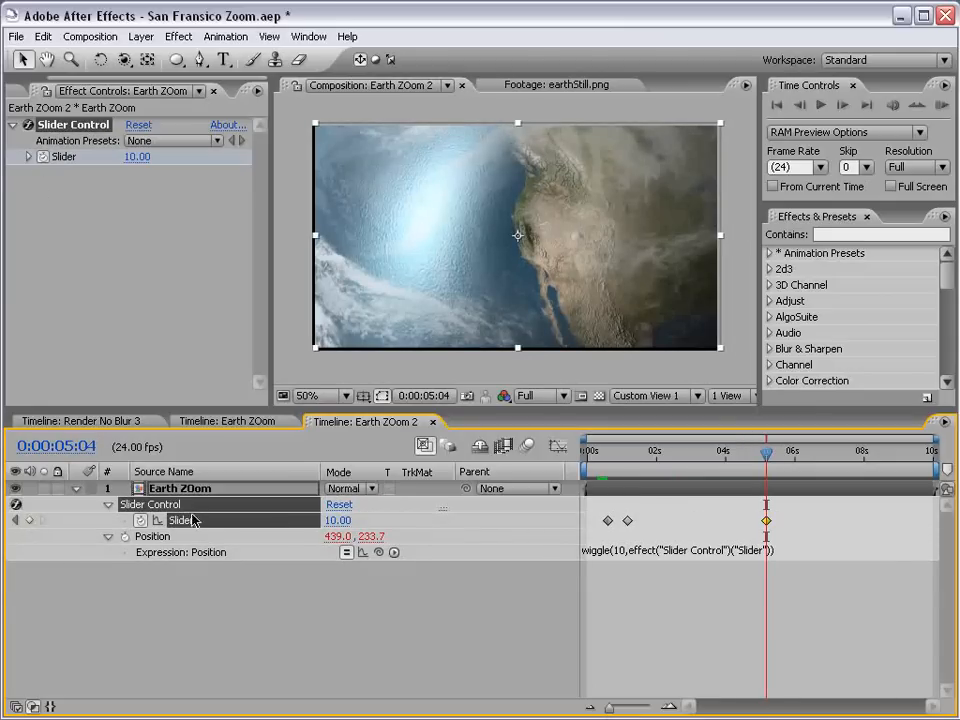
Bring the shake to an end by setting the Slider to 0 at 0:00:05:13.
{"action": "left_click_drag", "start_coordinate": [762, 462], "coordinate": [778, 455]}
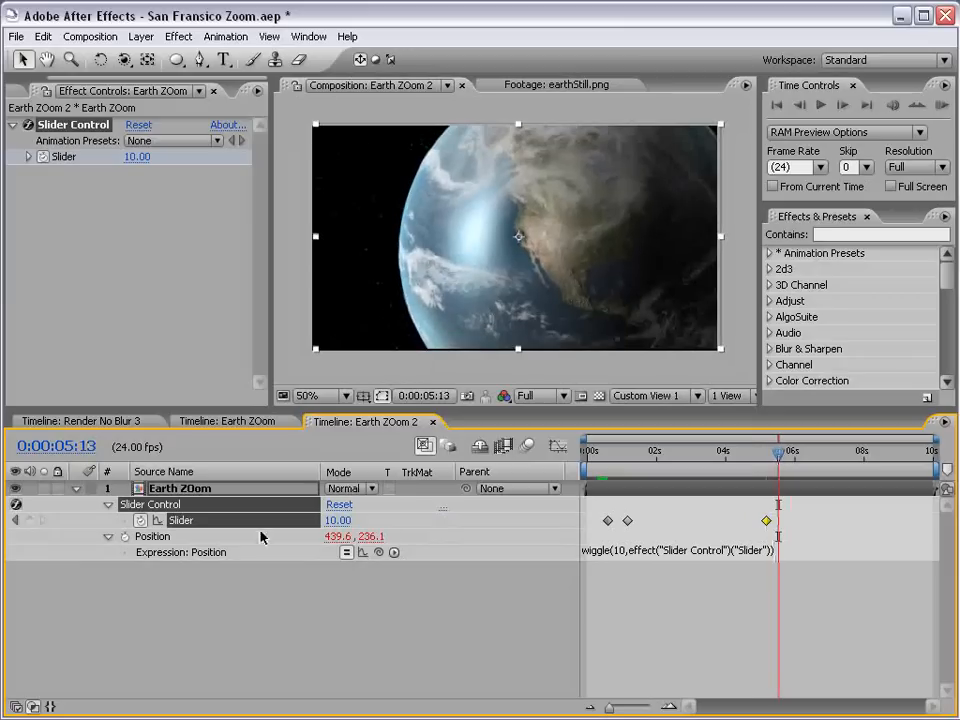
{"action": "left_click", "coordinate": [333, 520]}
{"action": "type", "text": "0"}
{"action": "key", "text": "Return"}
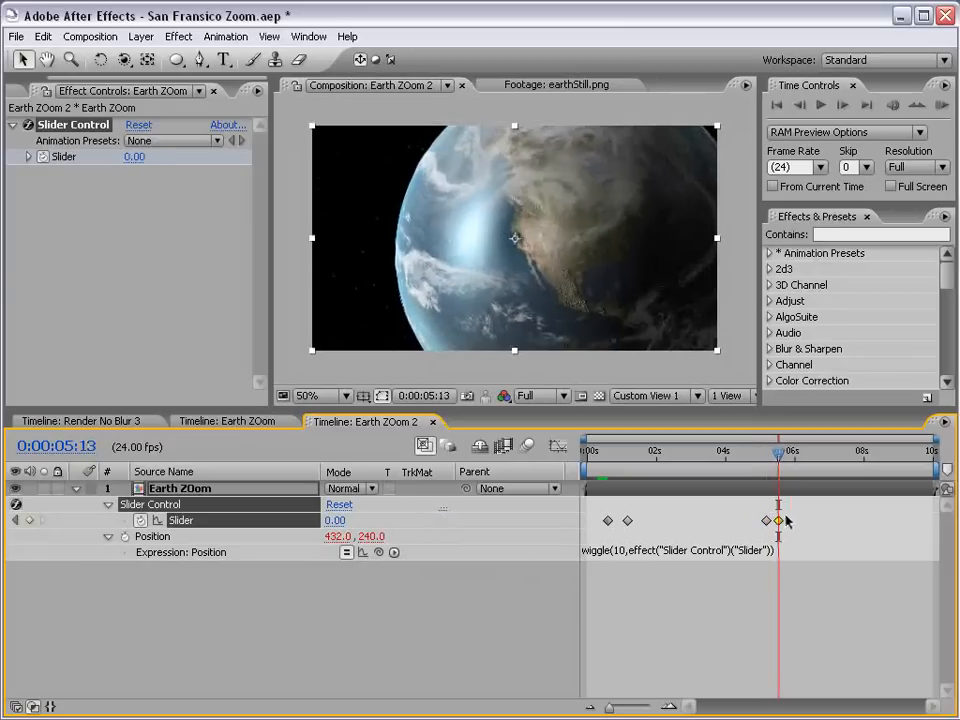
Move the last two Slider keyframes earlier, to about 4.5 and 5 seconds.
{"action": "mouse_move", "coordinate": [755, 511]}
{"action": "left_mouse_down"}
{"action": "mouse_move", "coordinate": [782, 527]}
{"action": "mouse_move", "coordinate": [765, 527]}
{"action": "left_mouse_up"}
{"action": "left_click_drag", "start_coordinate": [778, 452], "coordinate": [810, 458]}
{"action": "left_click", "coordinate": [732, 559]}
{"action": "left_click_drag", "start_coordinate": [752, 520], "coordinate": [745, 520]}
{"action": "left_click", "coordinate": [727, 526]}
Go to 0:00:02:03, find the Motion Tile effect by searching "motion", and apply it to the Earth ZOom layer.
{"action": "left_click_drag", "start_coordinate": [677, 457], "coordinate": [660, 462]}
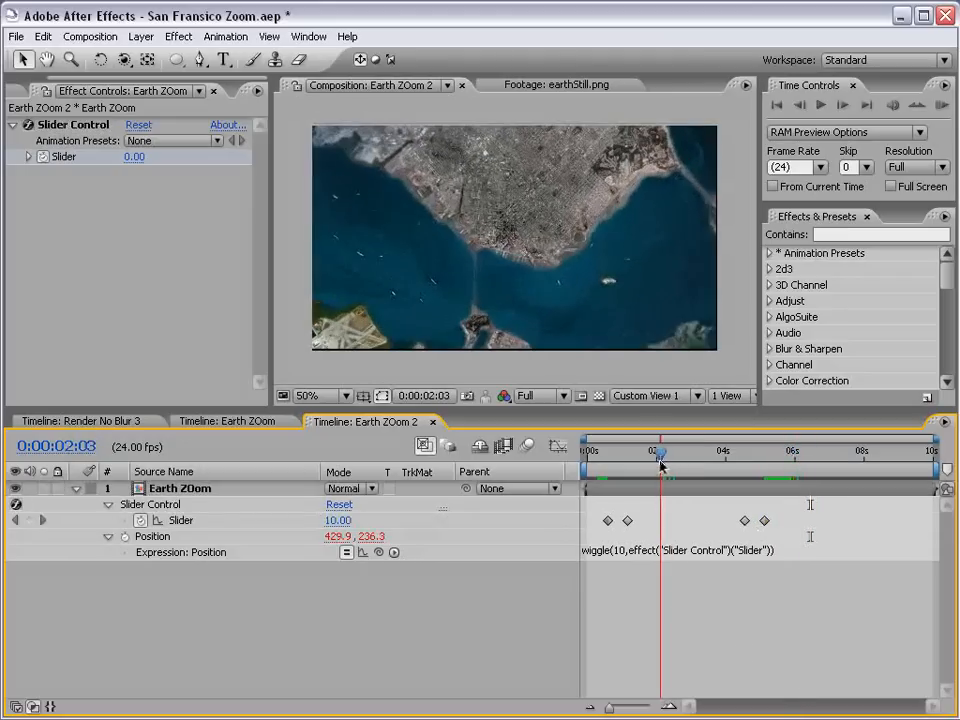
{"action": "left_click", "coordinate": [846, 234]}
{"action": "type", "text": "motion"}
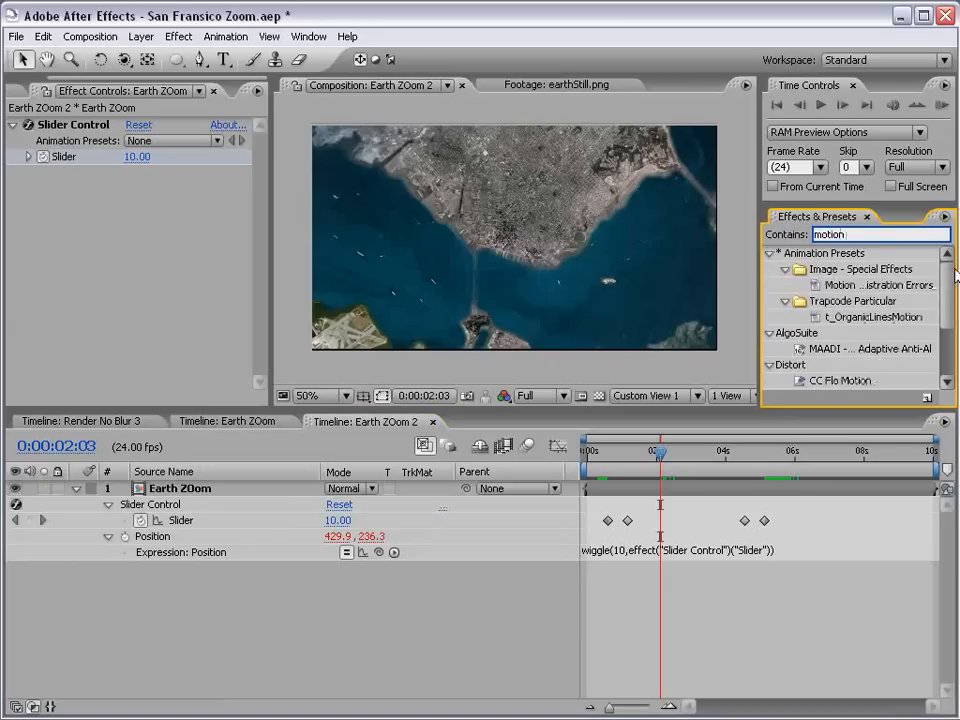
{"action": "left_click_drag", "start_coordinate": [949, 279], "coordinate": [952, 336]}
{"action": "left_click_drag", "start_coordinate": [840, 352], "coordinate": [605, 485]}
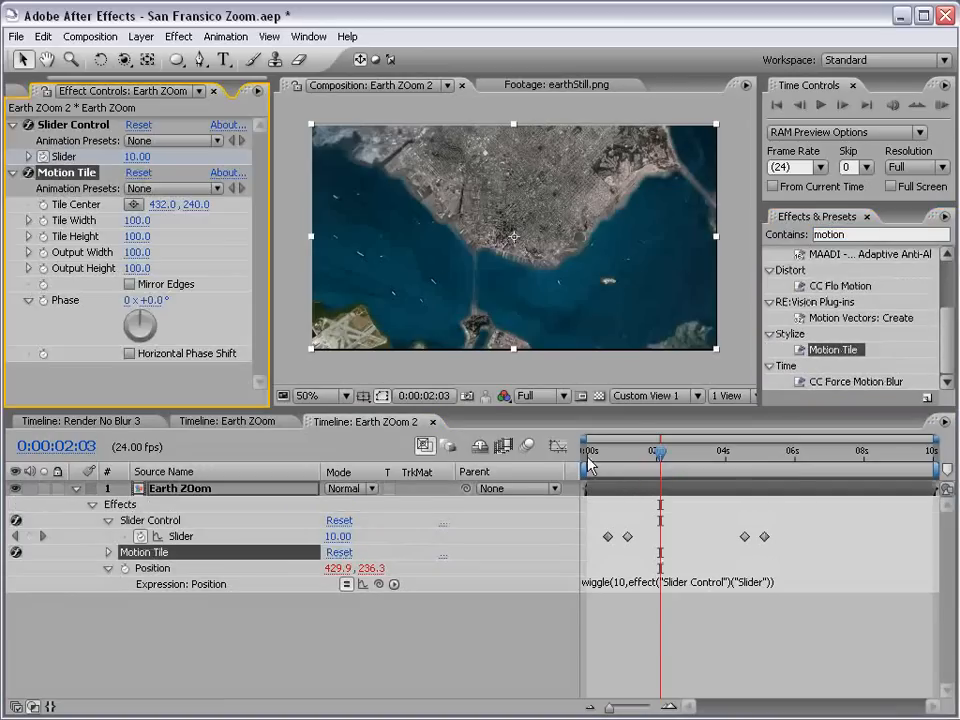
Turn on Mirror Edges in Motion Tile and set Output Width and Output Height to 120.
{"action": "key", "text": "h"}
{"action": "left_click_drag", "start_coordinate": [551, 347], "coordinate": [544, 268]}
{"action": "scroll", "coordinate": [521, 317], "scroll_direction": "up", "scroll_amount": 1}
{"action": "scroll", "coordinate": [509, 300], "scroll_direction": "down", "scroll_amount": 1}
{"action": "left_click_drag", "start_coordinate": [479, 212], "coordinate": [499, 296]}
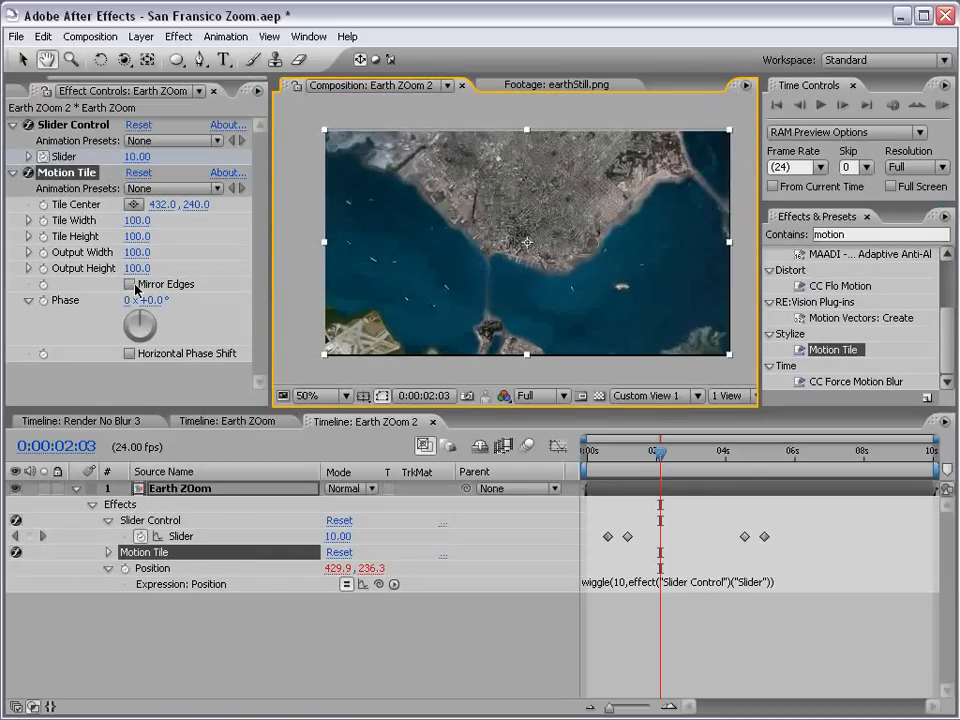
{"action": "left_click", "coordinate": [129, 284]}
{"action": "left_click", "coordinate": [146, 253]}
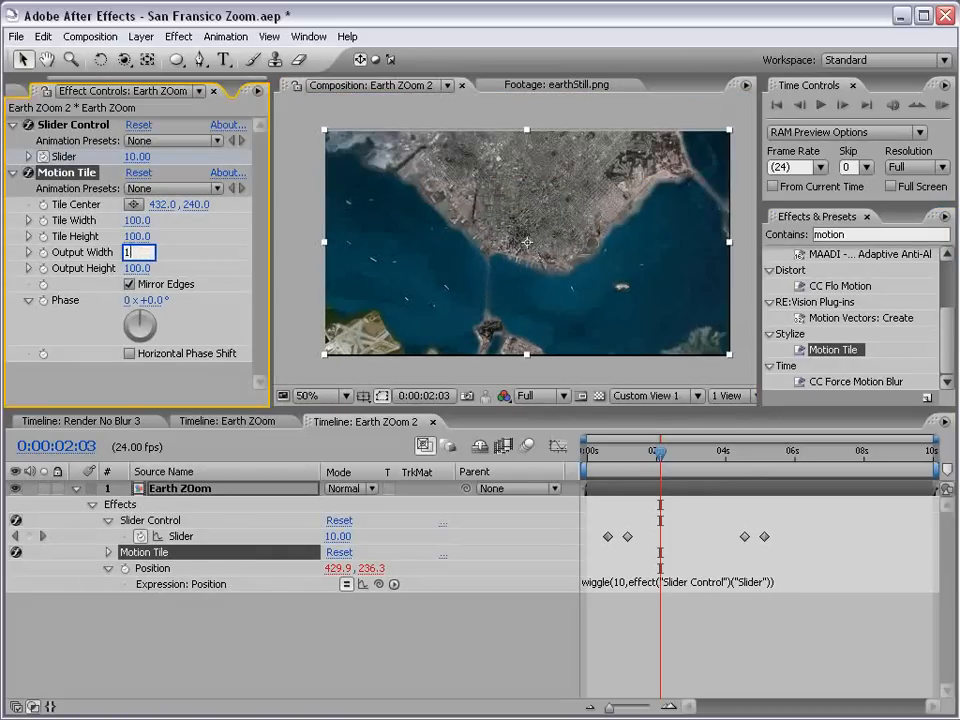
{"action": "left_click", "coordinate": [138, 268]}
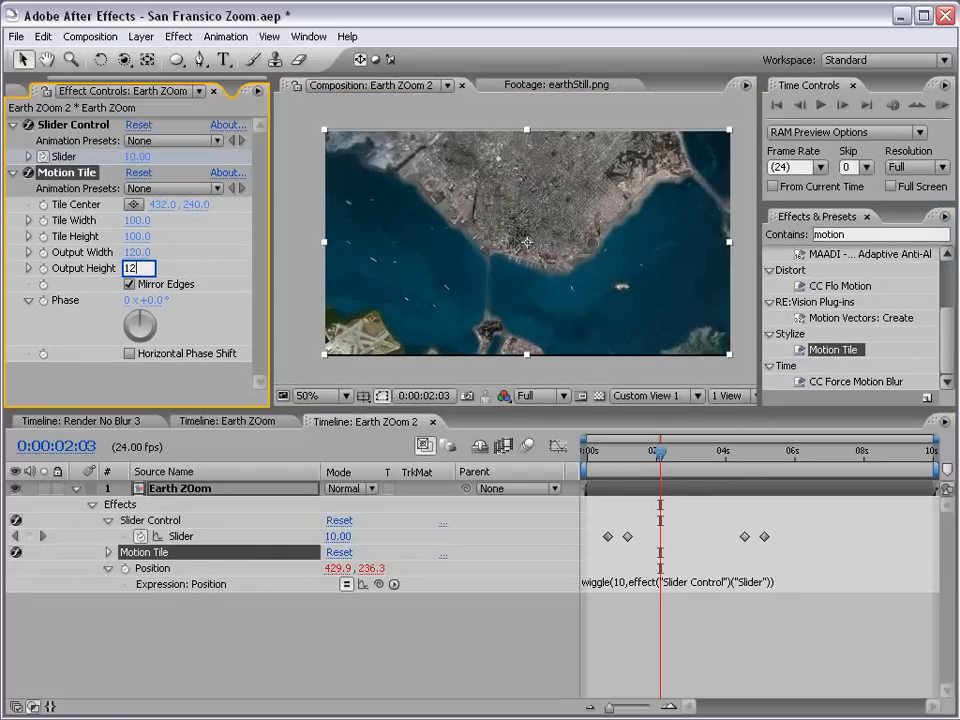
{"action": "key", "text": "Return"}
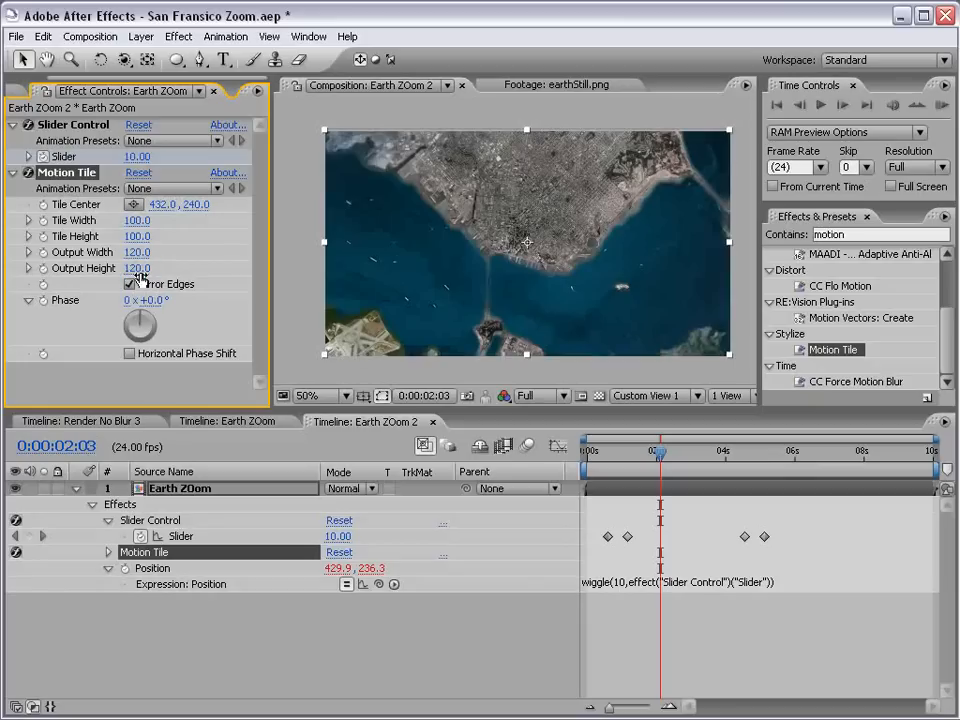
Try Collapse Transformations on the Earth ZOom layer with Motion Tile disabled, and restore both settings.
{"action": "left_click", "coordinate": [213, 488]}
{"action": "key", "text": "F4"}
{"action": "left_click", "coordinate": [28, 174]}
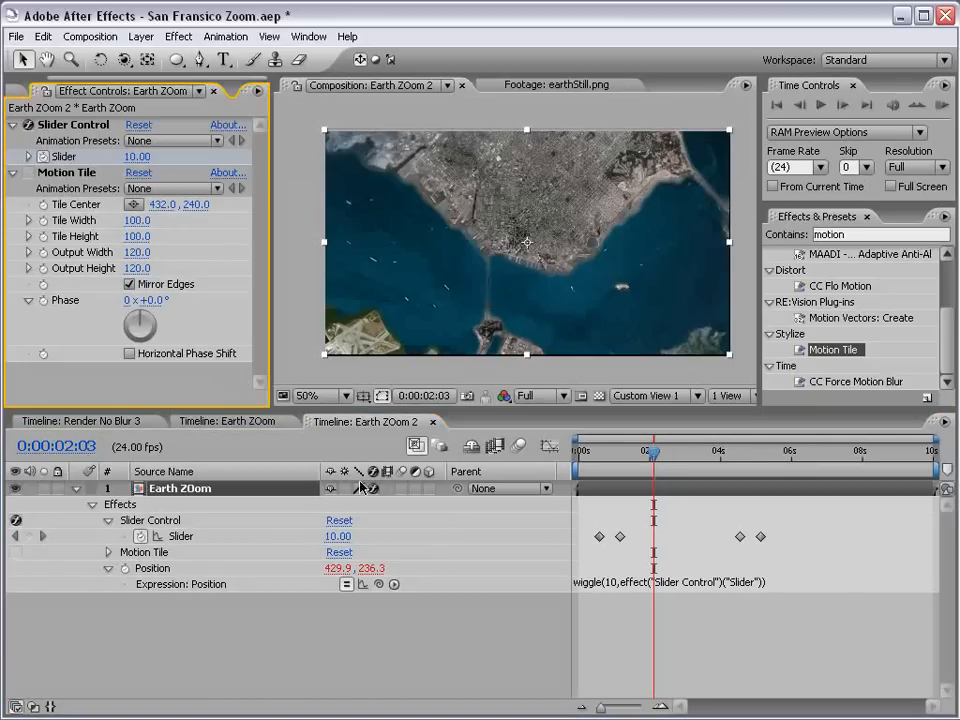
{"action": "left_click", "coordinate": [346, 489]}
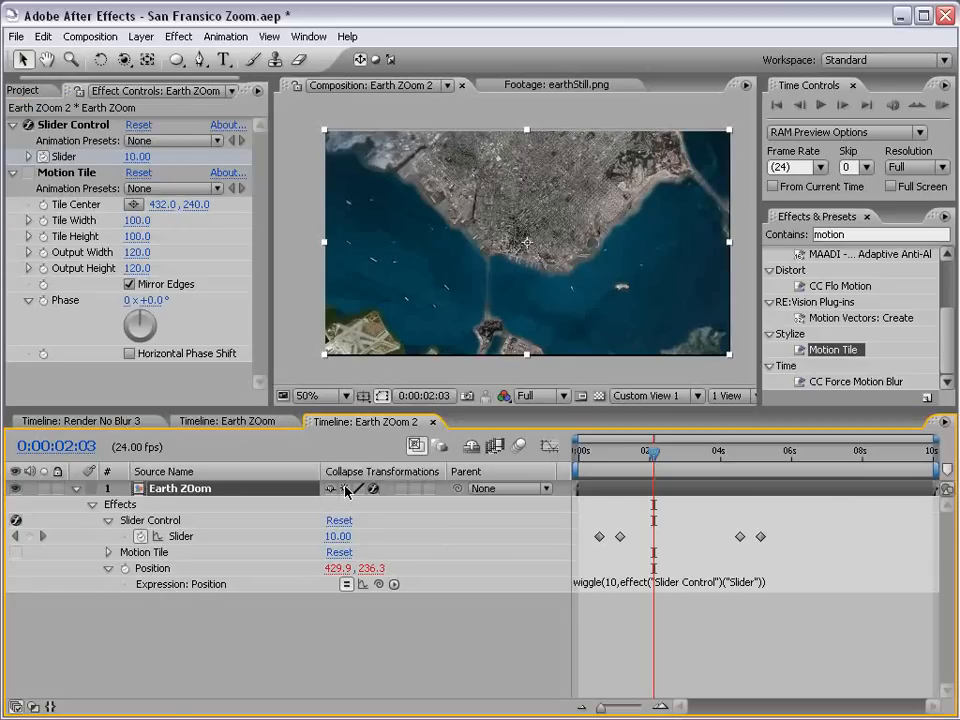
{"action": "left_click_drag", "start_coordinate": [652, 455], "coordinate": [715, 456]}
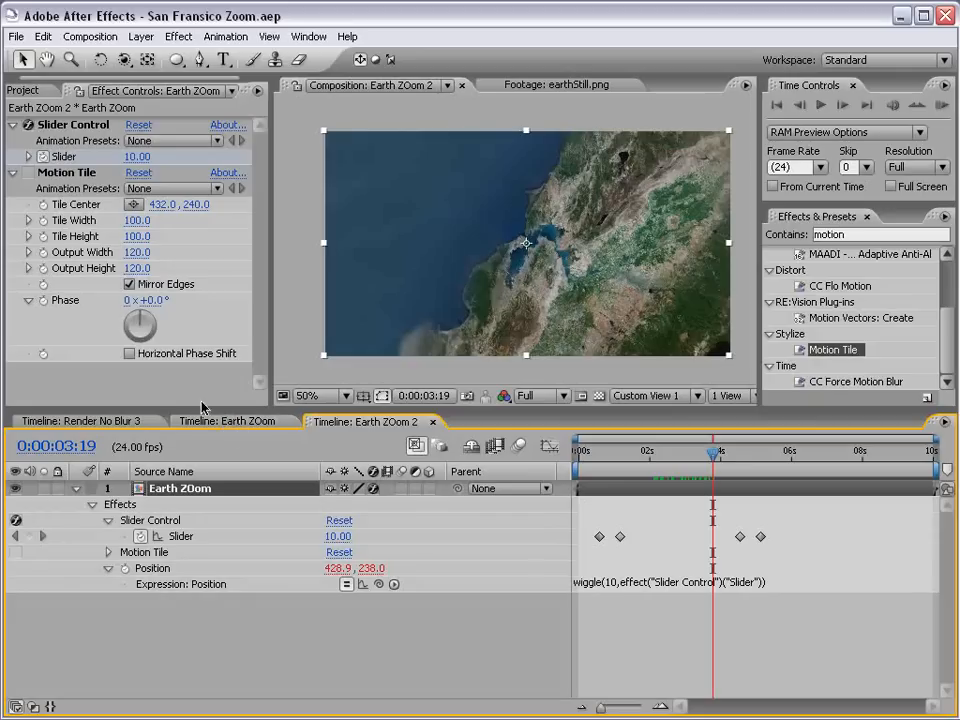
{"action": "left_click", "coordinate": [28, 172]}
{"action": "left_click", "coordinate": [347, 489]}
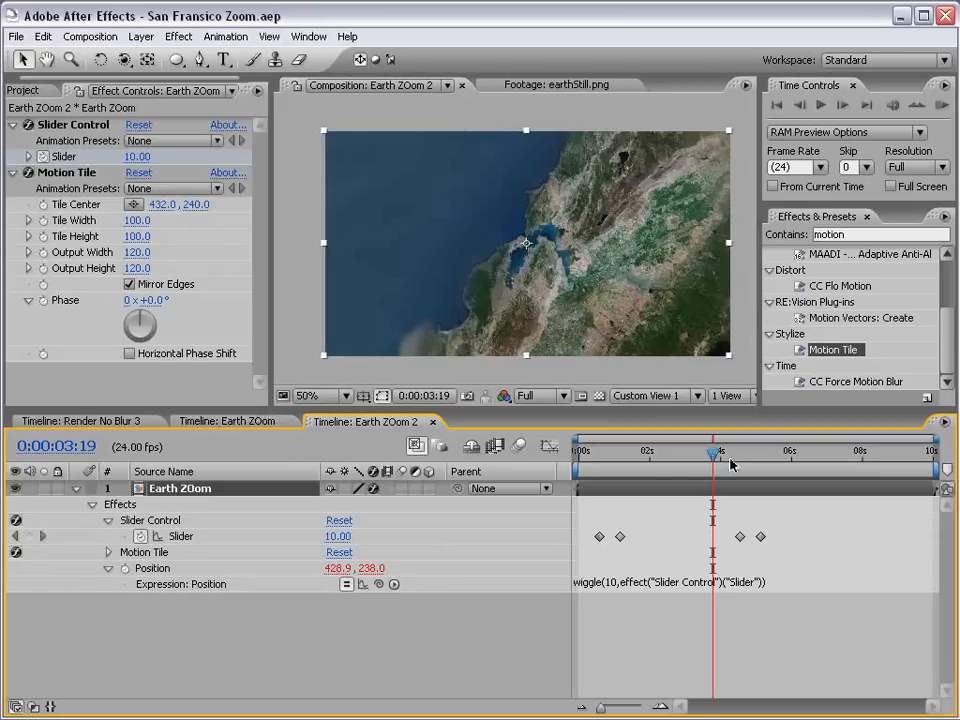
End the work area at about 6 seconds and scrub through the shaking zoom from the start to 0:00:05:22.
{"action": "left_click", "coordinate": [787, 468]}
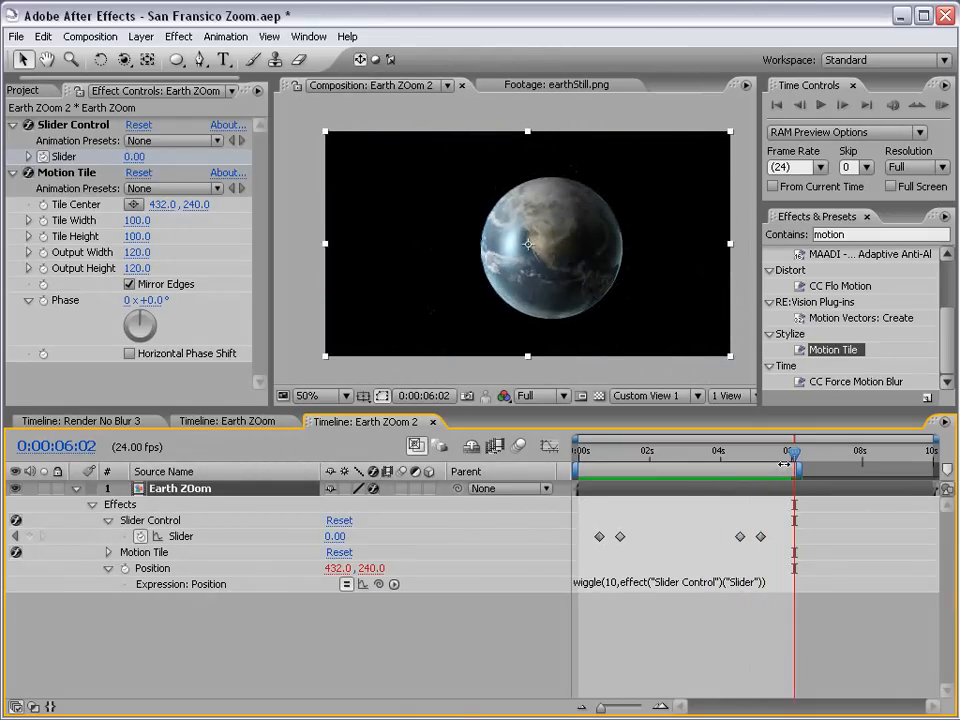
{"action": "left_click_drag", "start_coordinate": [583, 458], "coordinate": [789, 458]}
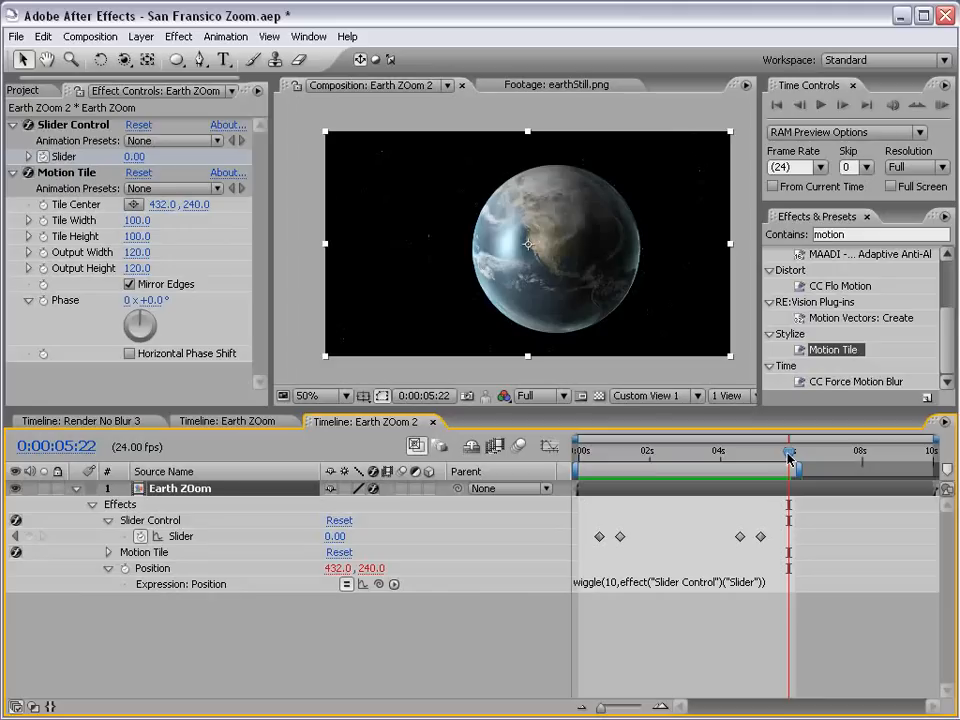
Collapse the Earth ZOom layer's properties and enable Time Remapping on the layer.
{"action": "left_click", "coordinate": [77, 489]}
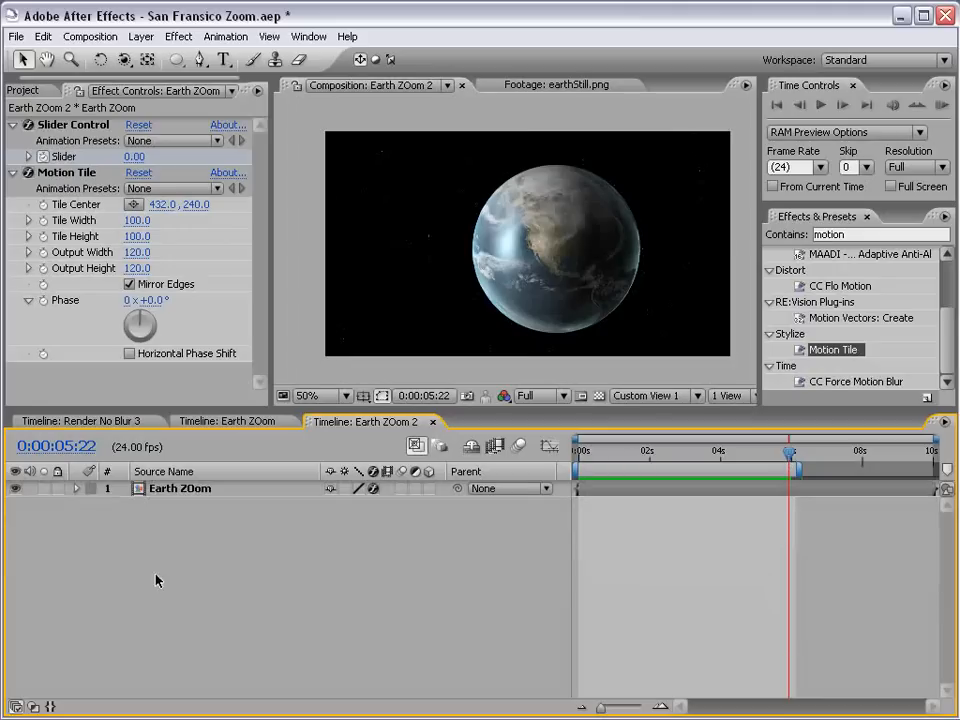
{"action": "left_click", "coordinate": [242, 489]}
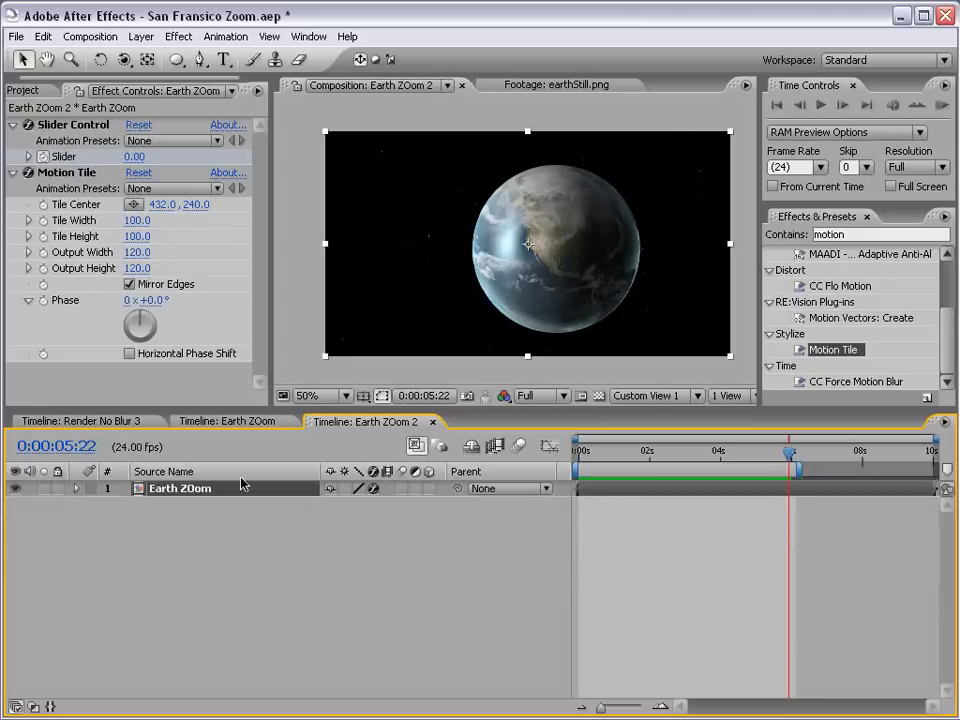
{"action": "right_click", "coordinate": [601, 489]}
{"action": "mouse_move", "coordinate": [635, 559]}
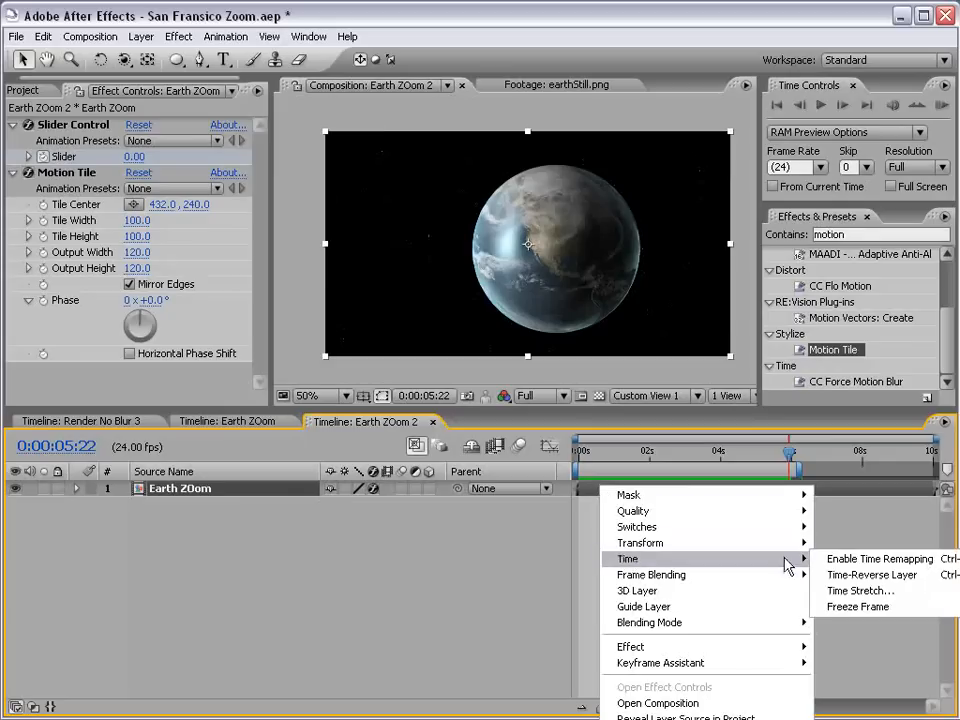
{"action": "left_click", "coordinate": [868, 561]}
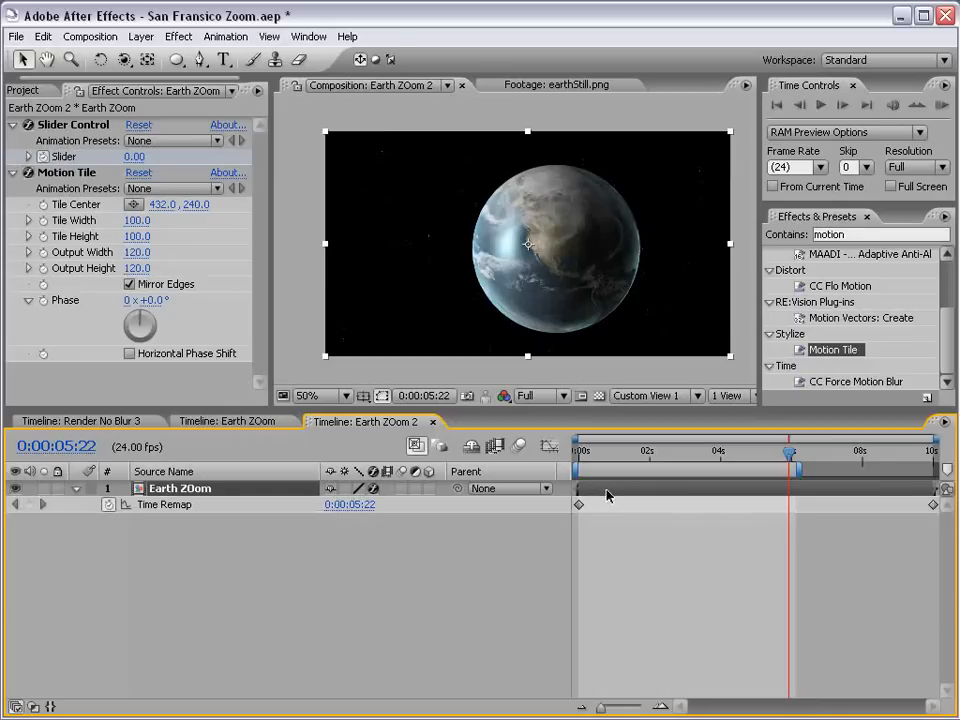
Open the Earth ZOom comp, reveal Layer 1's keyframes and go to its last Scale keyframe at 0:00:06:00.
{"action": "left_click", "coordinate": [141, 36]}
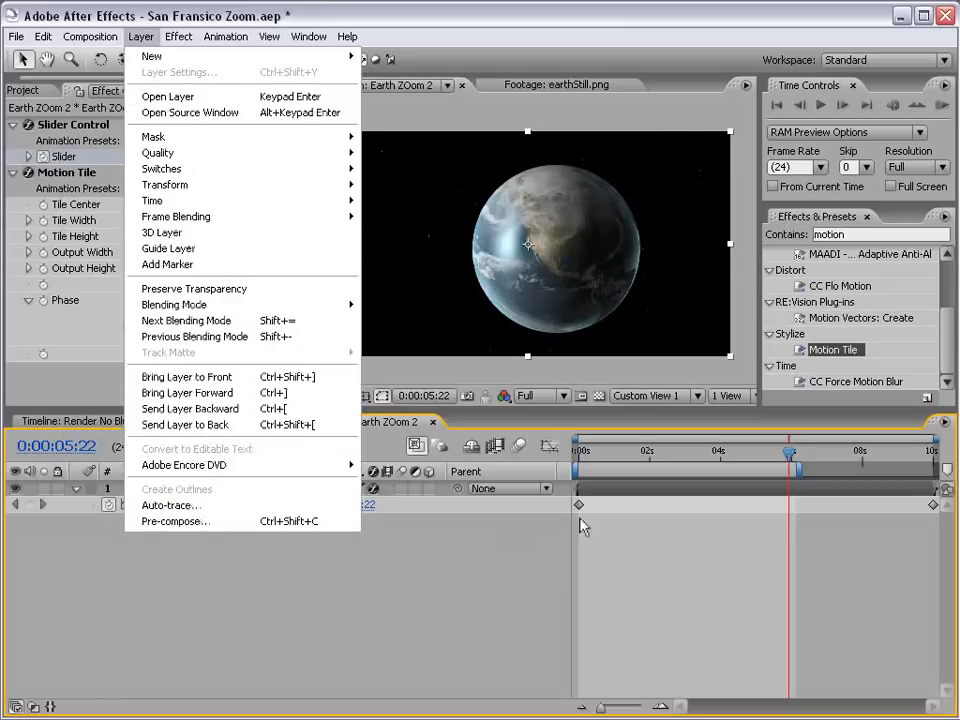
{"action": "left_click", "coordinate": [647, 517]}
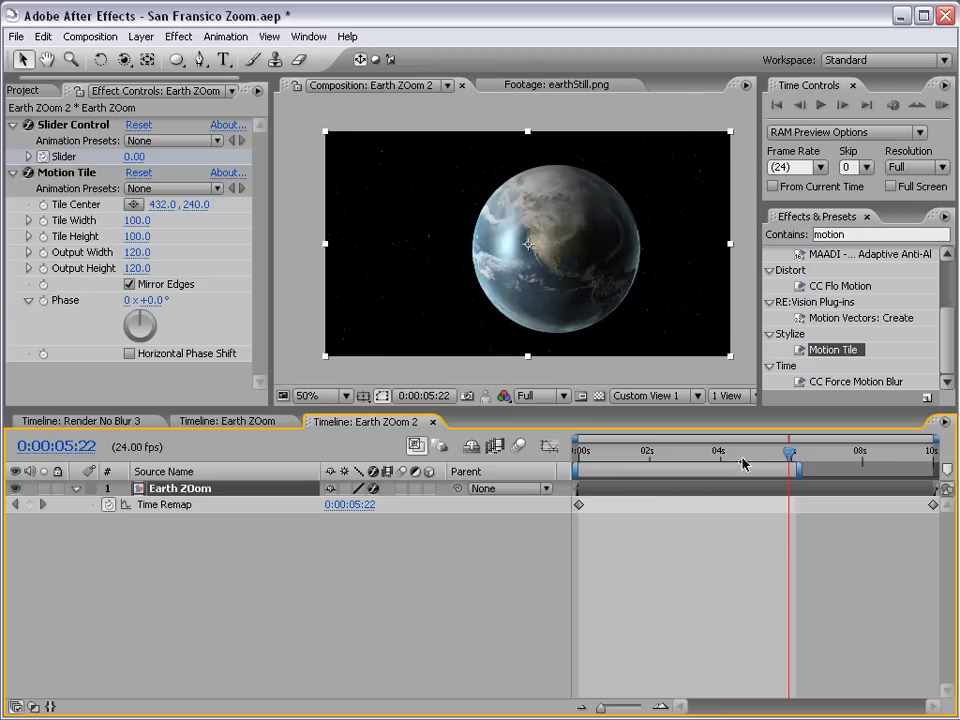
{"action": "left_click_drag", "start_coordinate": [789, 453], "coordinate": [786, 453]}
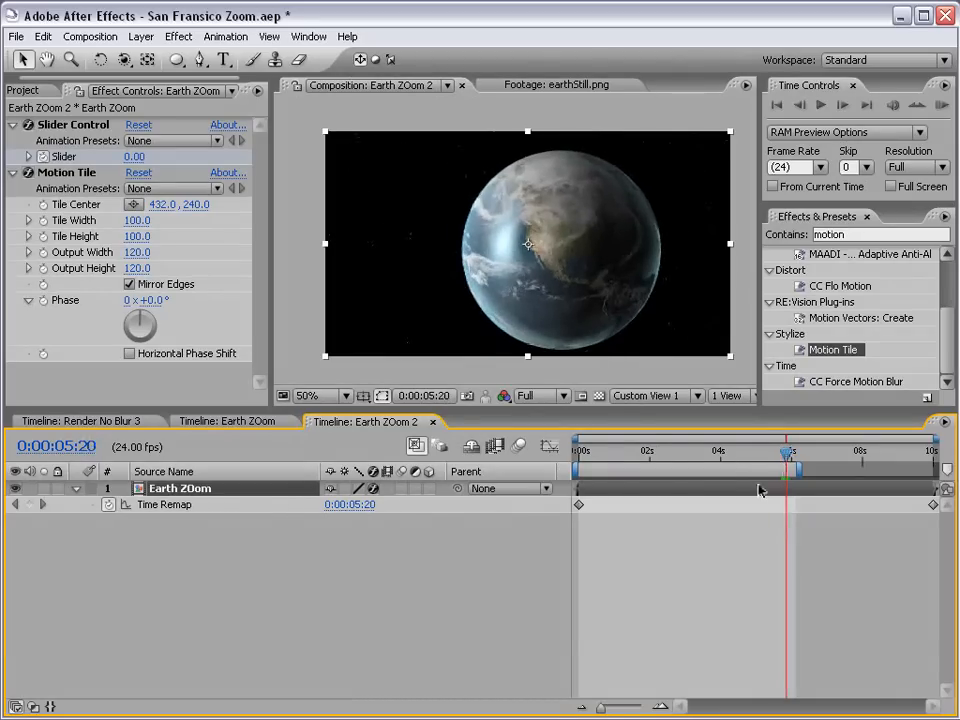
{"action": "double_click", "coordinate": [758, 488]}
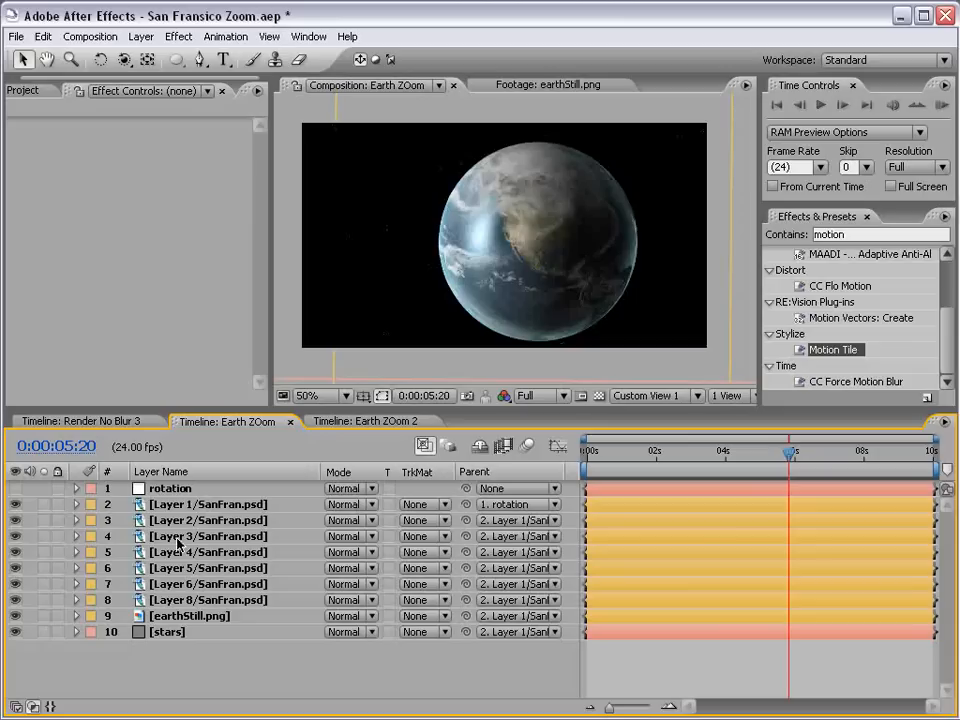
{"action": "left_click", "coordinate": [178, 506]}
{"action": "key", "text": "u"}
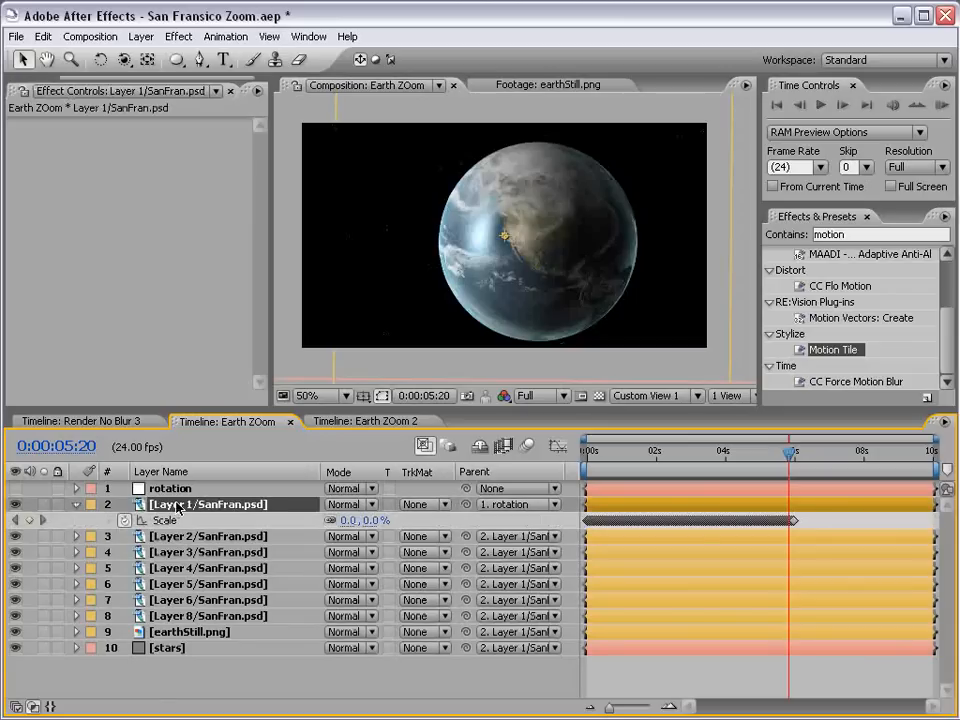
{"action": "key", "text": ";"}
{"action": "left_click", "coordinate": [835, 452]}
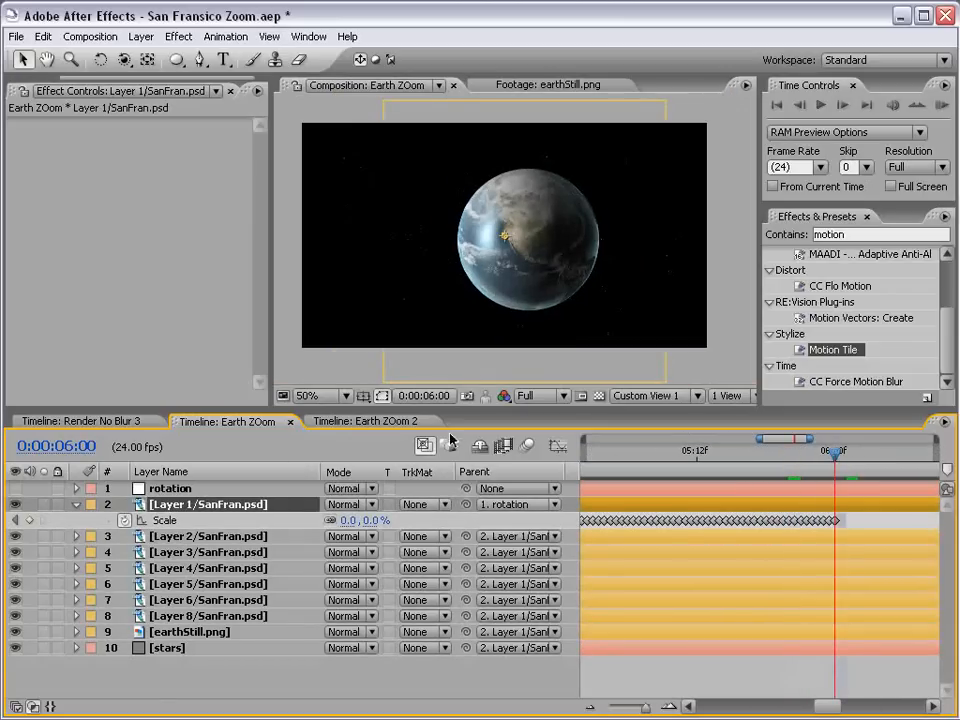
Add a Time Remap keyframe to the Earth ZOom layer in Earth ZOom 2 at 0:00:06:00.
{"action": "left_click", "coordinate": [377, 421]}
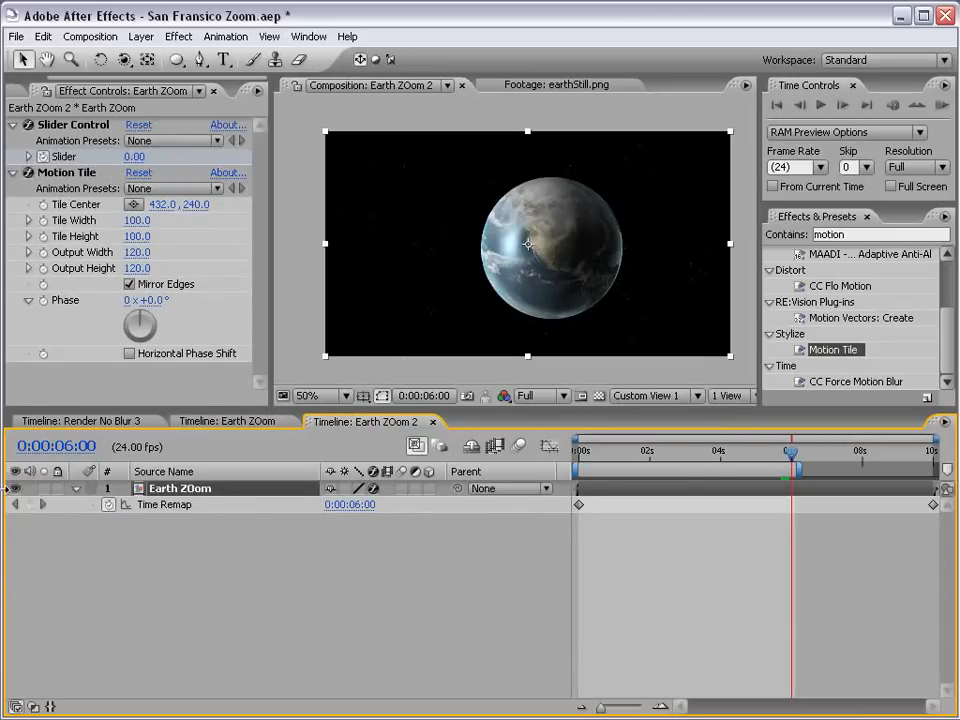
{"action": "left_click", "coordinate": [30, 505]}
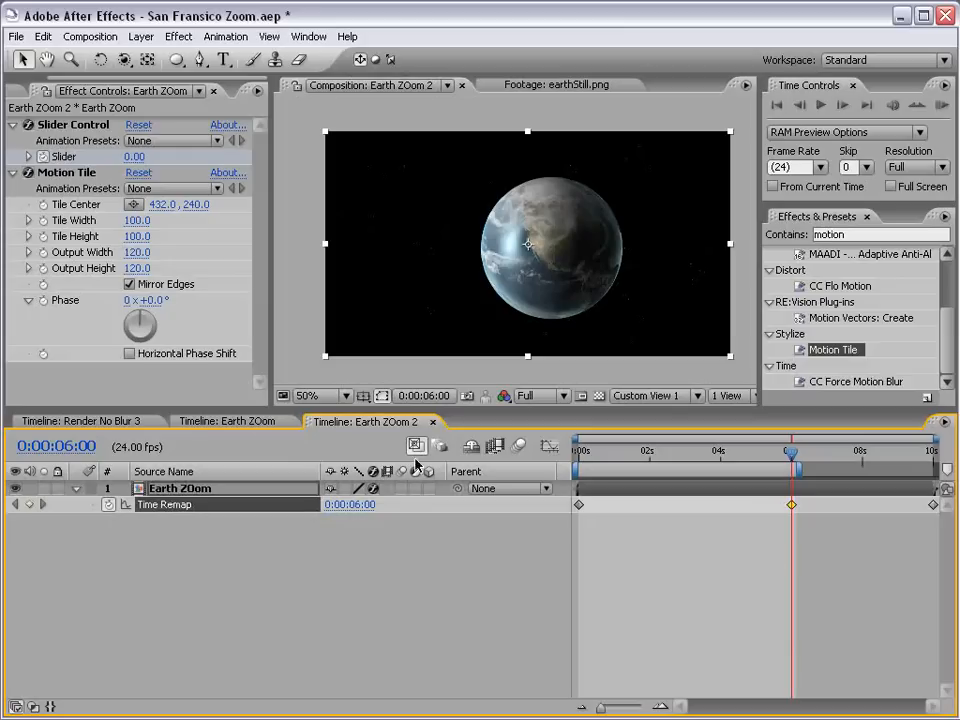
{"action": "left_click", "coordinate": [262, 421]}
{"action": "left_click", "coordinate": [364, 421]}
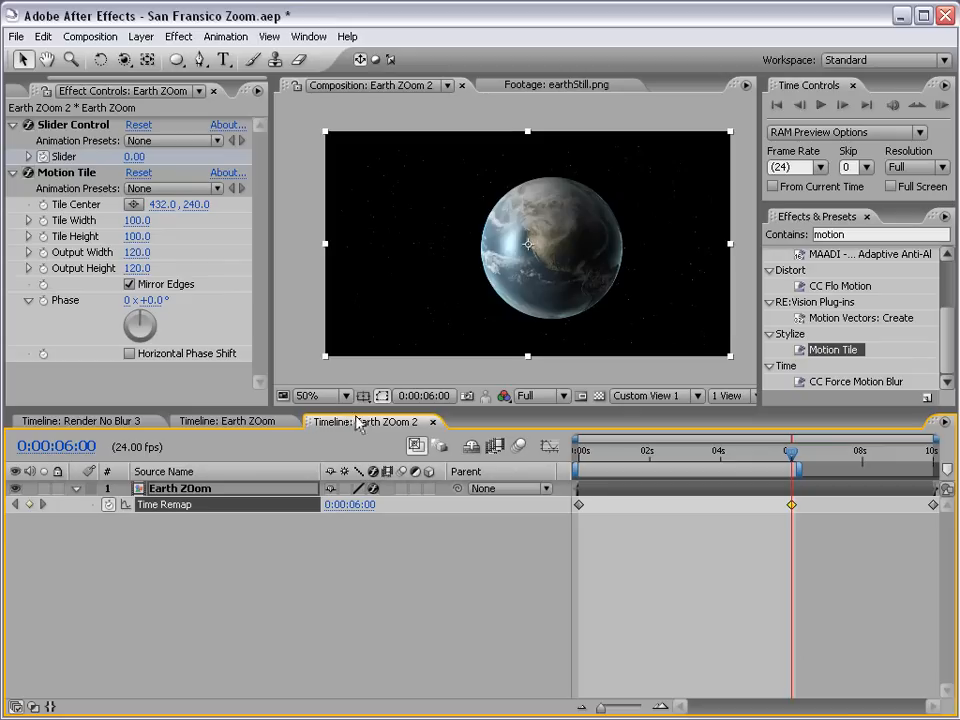
Compare the Earth ZOom and Earth ZOom 2 timelines at 0:00:03:11, and return Earth ZOom 2 to 0:00:00:00.
{"action": "left_click_drag", "start_coordinate": [616, 452], "coordinate": [578, 452]}
{"action": "left_click", "coordinate": [235, 421]}
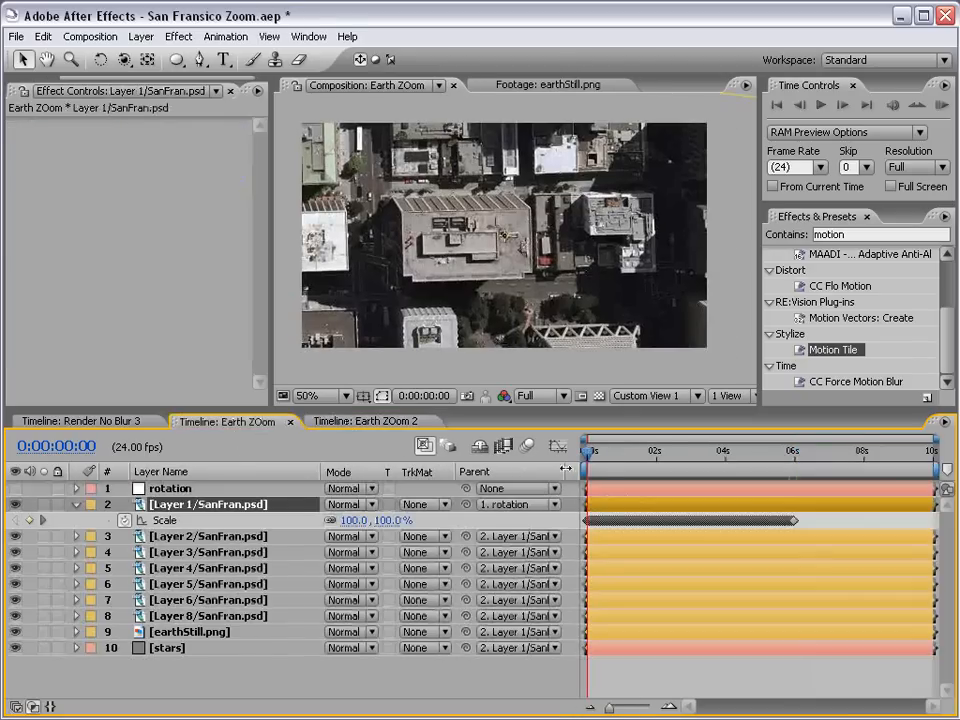
{"action": "left_click", "coordinate": [708, 453]}
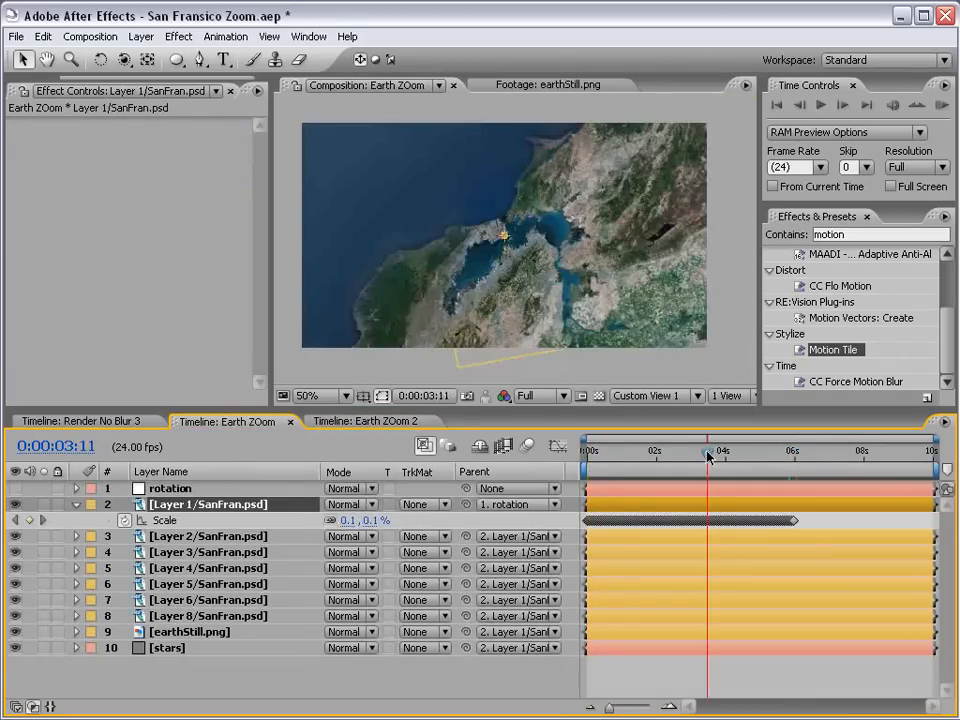
{"action": "left_click", "coordinate": [404, 421]}
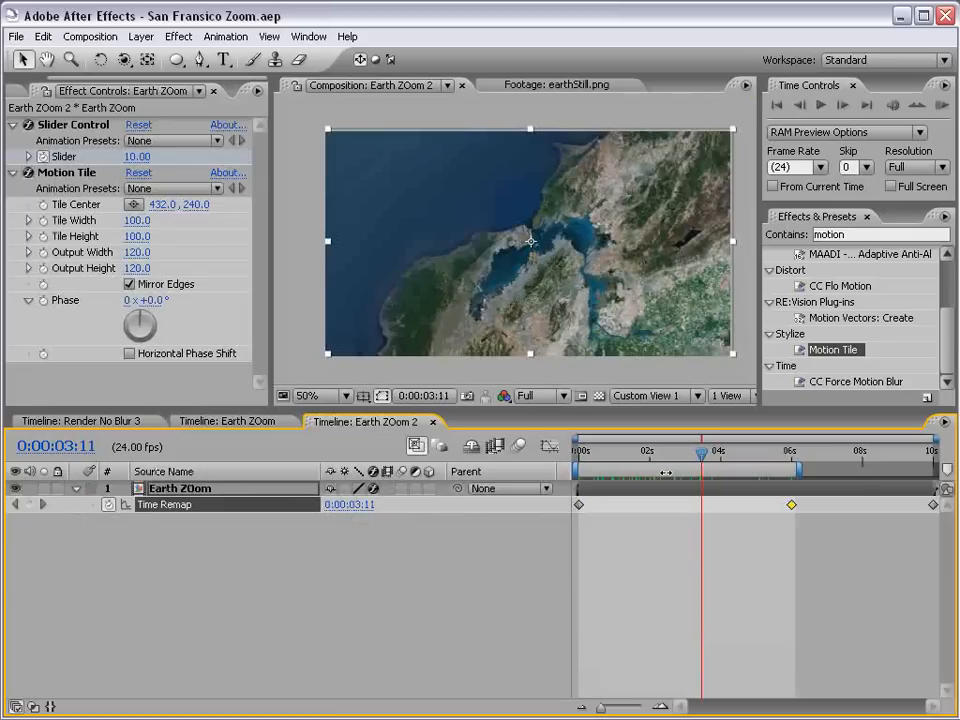
{"action": "left_click_drag", "start_coordinate": [602, 454], "coordinate": [568, 448]}
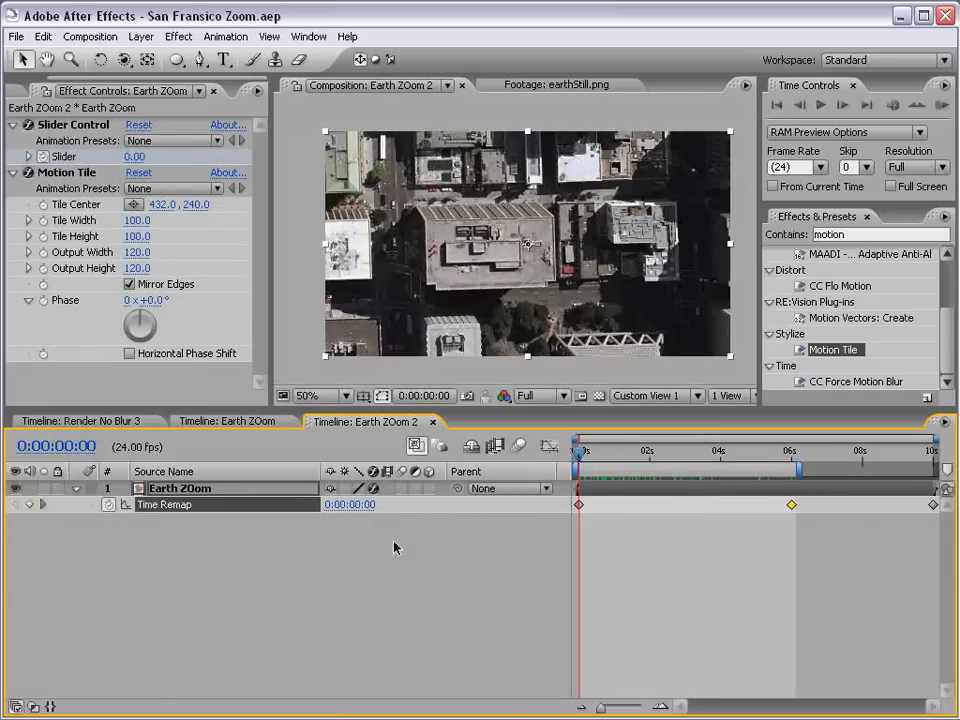
Apply Easy Ease to the Time Remap keyframes at the start and at 6 seconds.
{"action": "left_click_drag", "start_coordinate": [813, 502], "coordinate": [564, 511]}
{"action": "key", "text": "F9"}
{"action": "left_click", "coordinate": [643, 547]}
{"action": "mouse_move", "coordinate": [578, 456]}
{"action": "left_mouse_down"}
{"action": "mouse_move", "coordinate": [793, 462]}
{"action": "mouse_move", "coordinate": [580, 460]}
{"action": "left_mouse_up"}
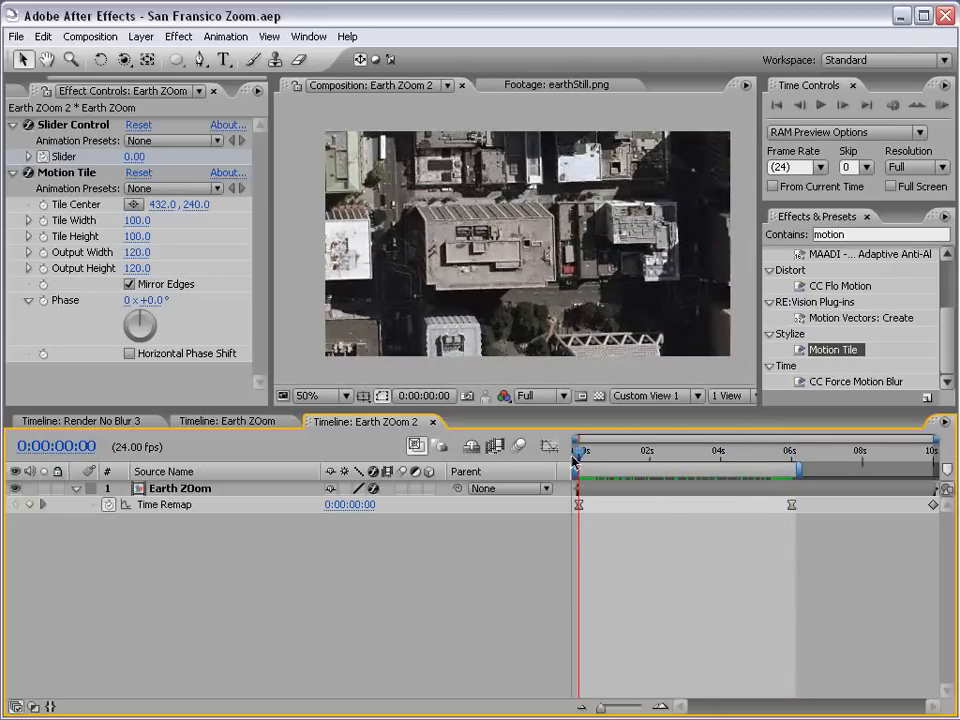
{"action": "left_click", "coordinate": [357, 423]}
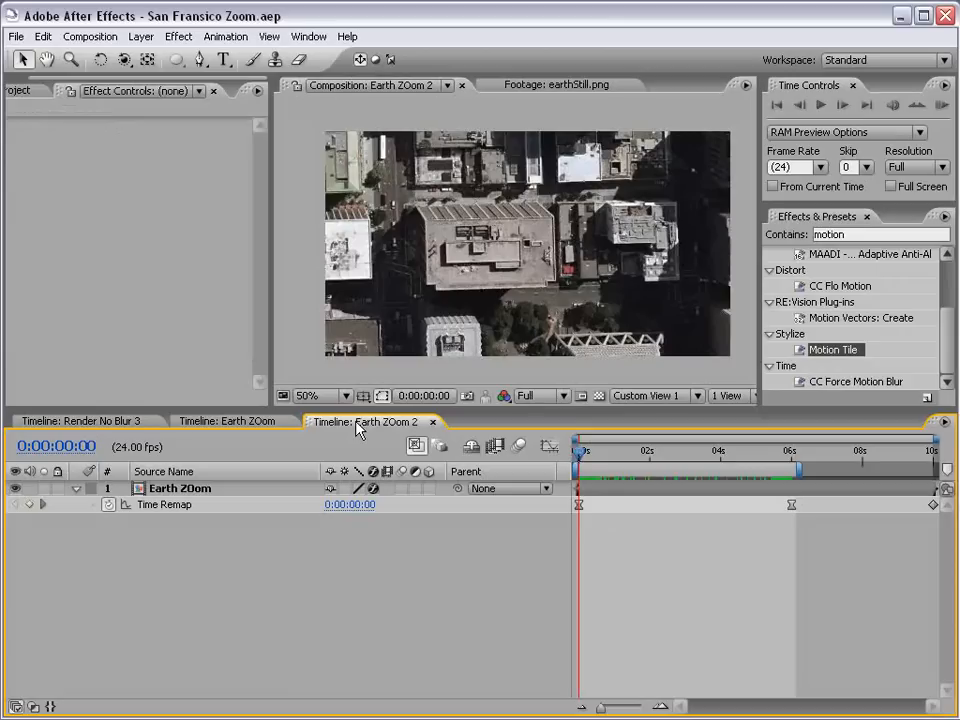
Create a gray solid 1500 by 1500 pixels in the Earth ZOom comp.
{"action": "left_click", "coordinate": [225, 422]}
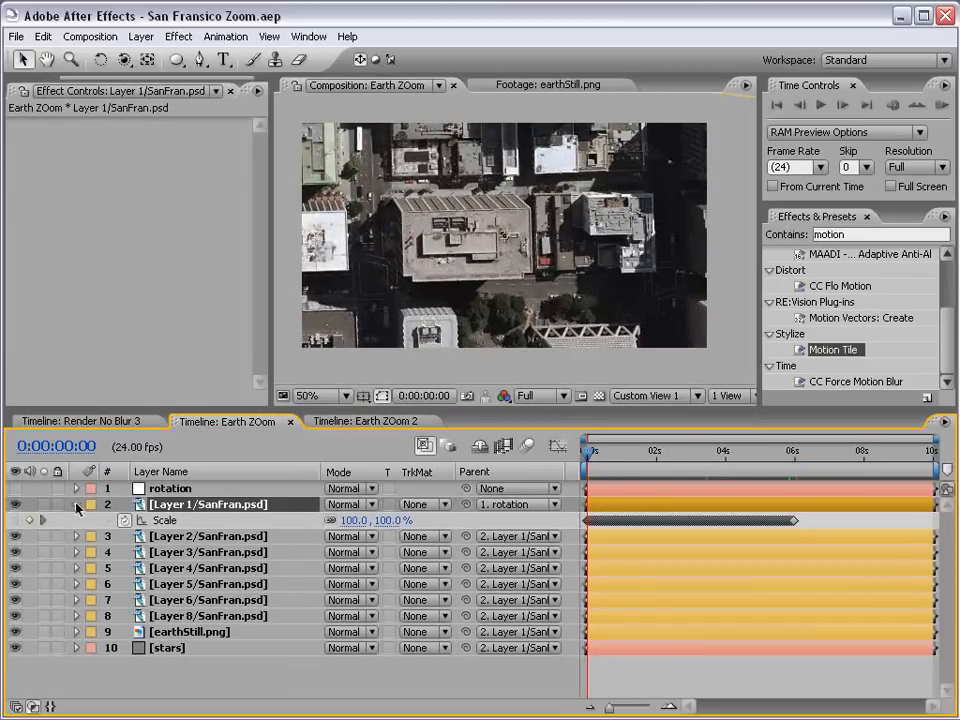
{"action": "left_click", "coordinate": [76, 504]}
{"action": "left_click", "coordinate": [141, 37]}
{"action": "mouse_move", "coordinate": [160, 56]}
{"action": "left_click", "coordinate": [392, 73]}
{"action": "double_click", "coordinate": [428, 352]}
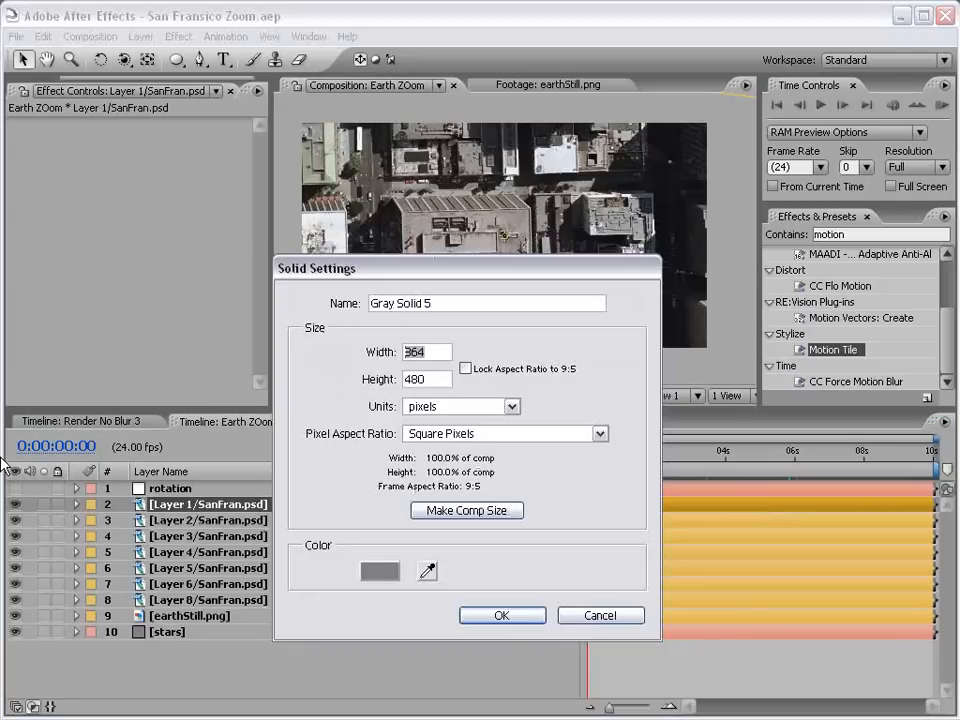
{"action": "type", "text": "1500"}
{"action": "key", "text": "Tab"}
{"action": "type", "text": "1500"}
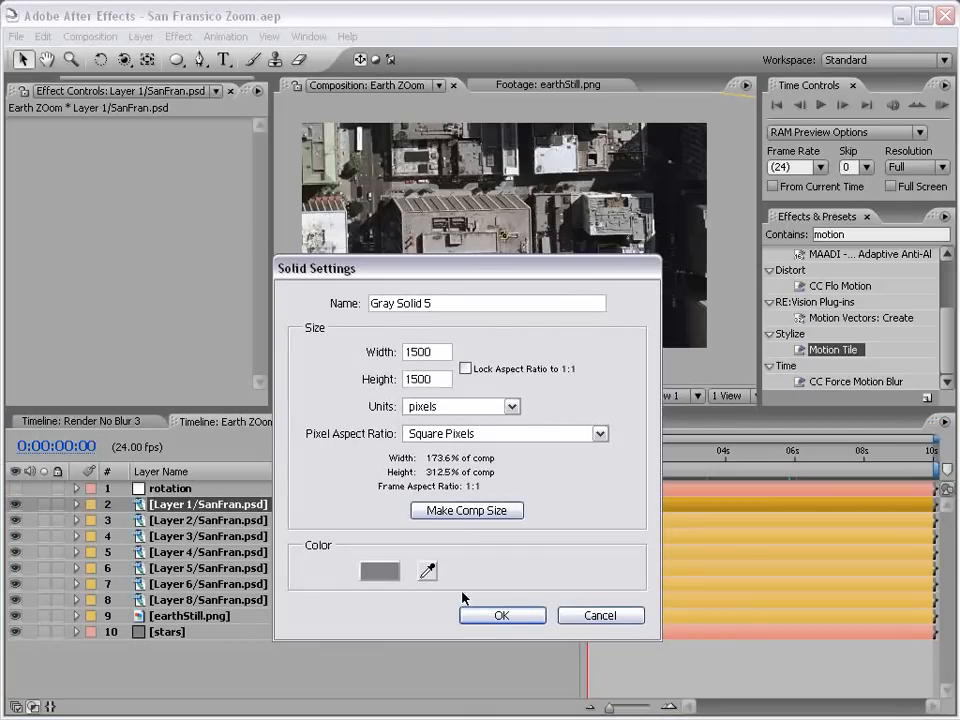
{"action": "left_click", "coordinate": [502, 613]}
Apply the Fractal Noise effect to the new gray solid.
{"action": "scroll", "coordinate": [476, 229], "scroll_direction": "down", "scroll_amount": 1}
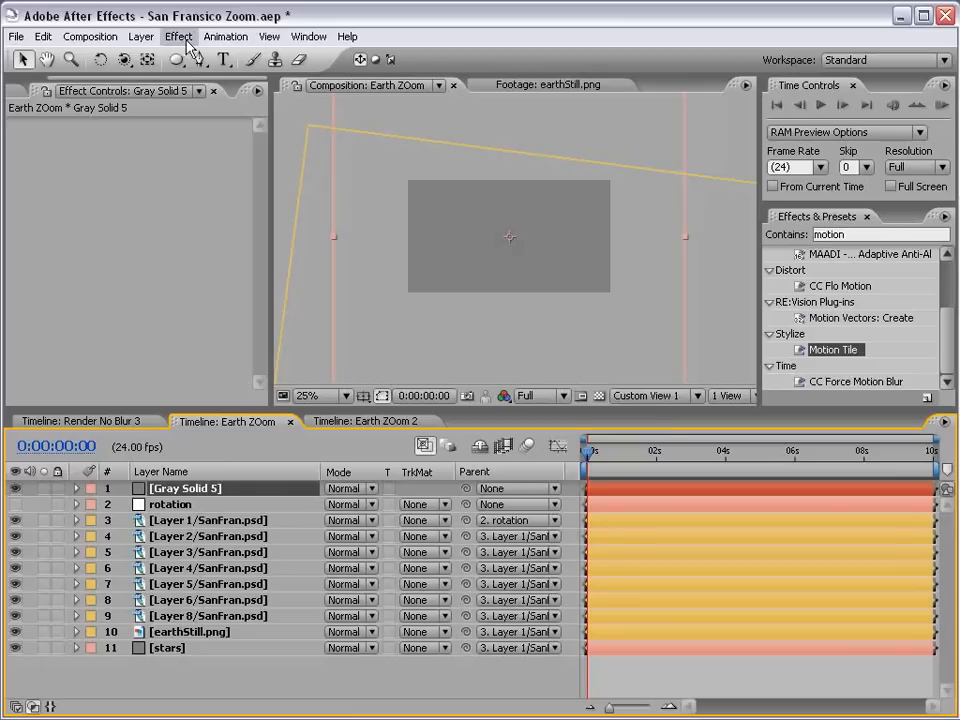
{"action": "left_click", "coordinate": [178, 36]}
{"action": "mouse_move", "coordinate": [208, 450]}
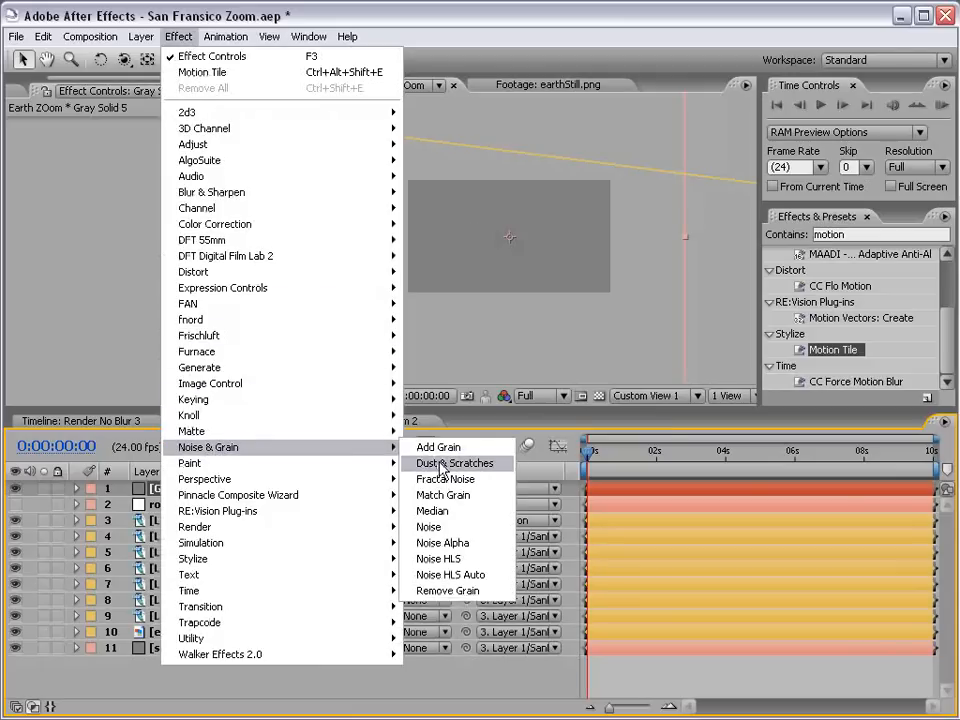
{"action": "left_click", "coordinate": [440, 479]}
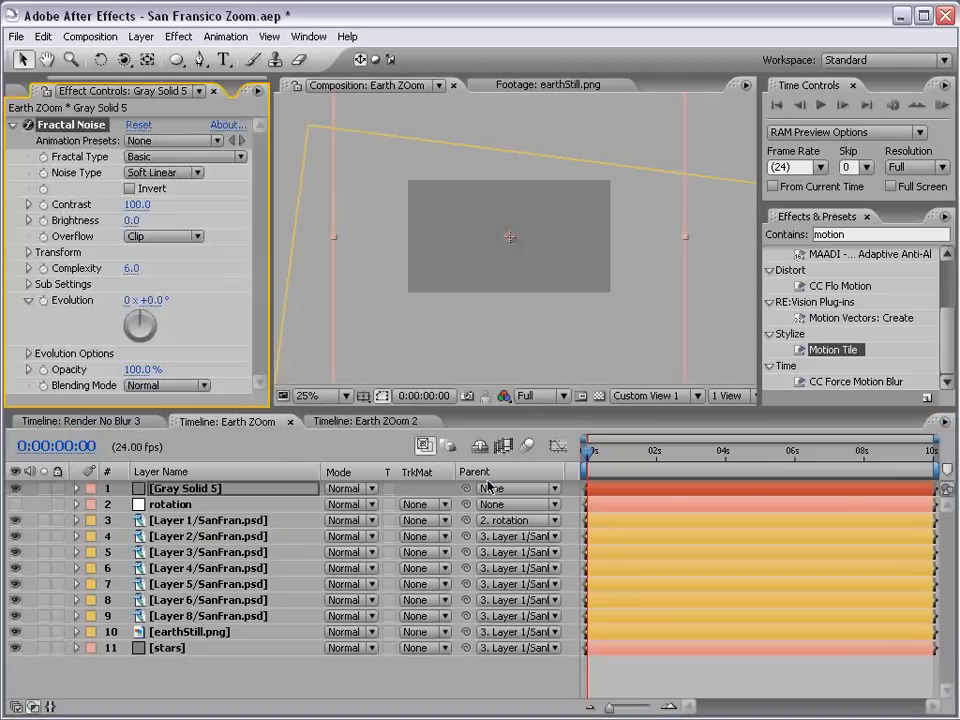
{"action": "key", "text": "period"}
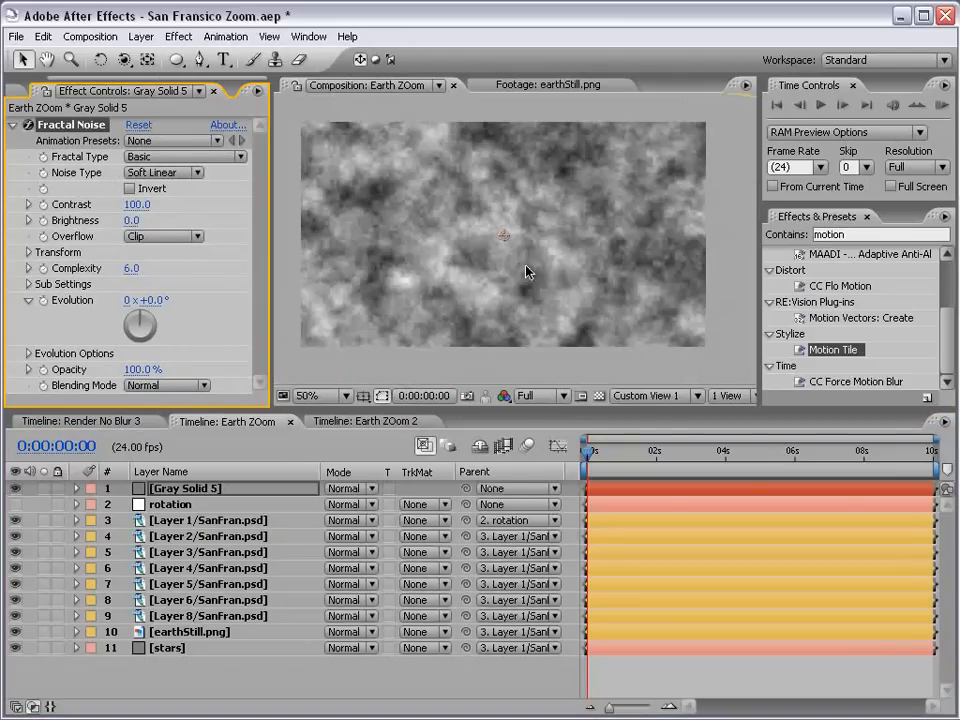
Set Fractal Noise to the Dynamic fractal type with Contrast 184 and Brightness -39.
{"action": "left_click", "coordinate": [137, 157]}
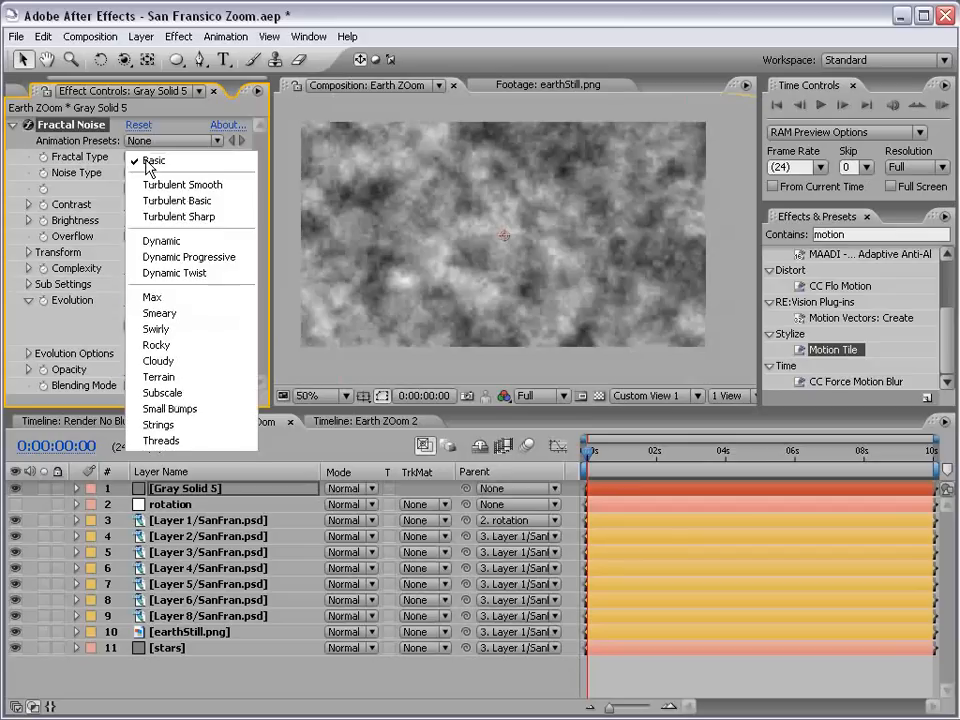
{"action": "left_click", "coordinate": [190, 245]}
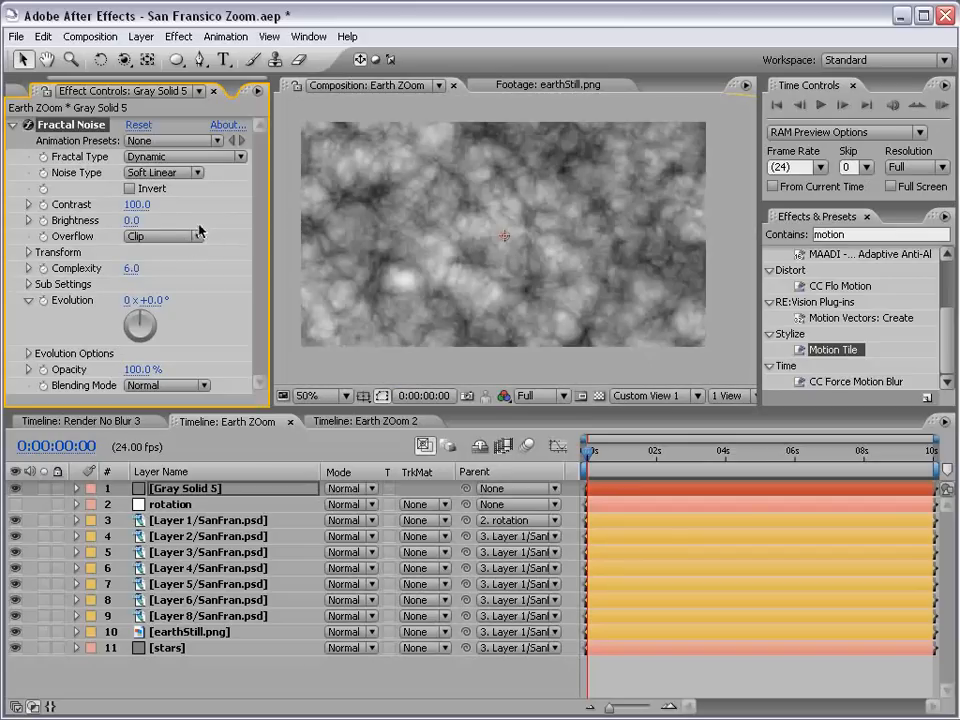
{"action": "left_click_drag", "start_coordinate": [134, 205], "coordinate": [205, 201]}
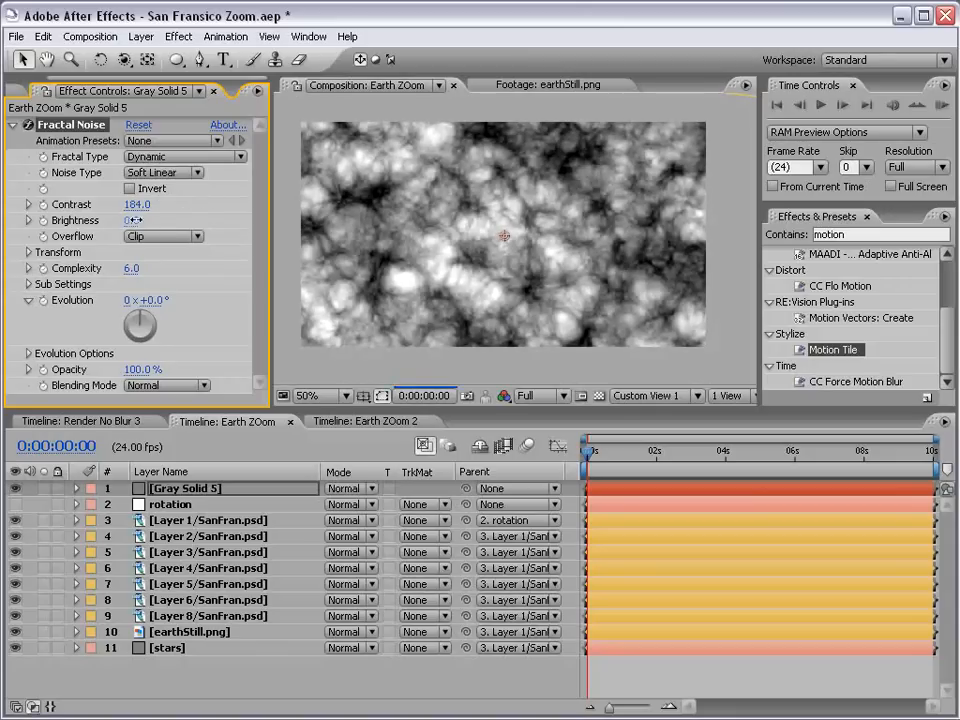
{"action": "left_click_drag", "start_coordinate": [98, 220], "coordinate": [101, 220]}
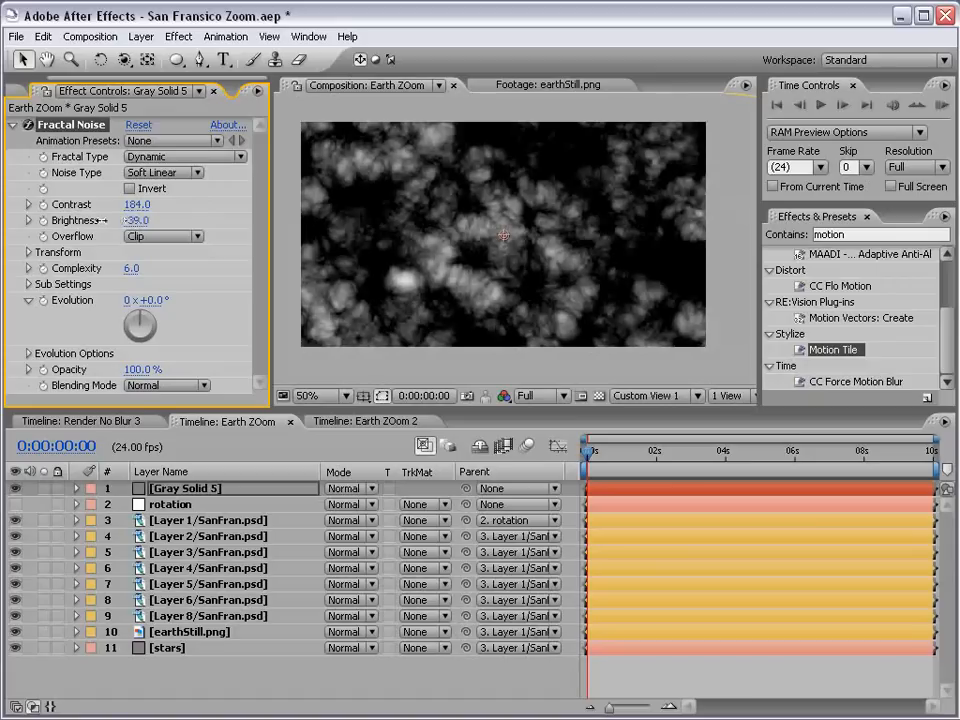
Set the gray solid's blending mode to Screen and preview the clouds around 0:00:04:07.
{"action": "left_click", "coordinate": [344, 489]}
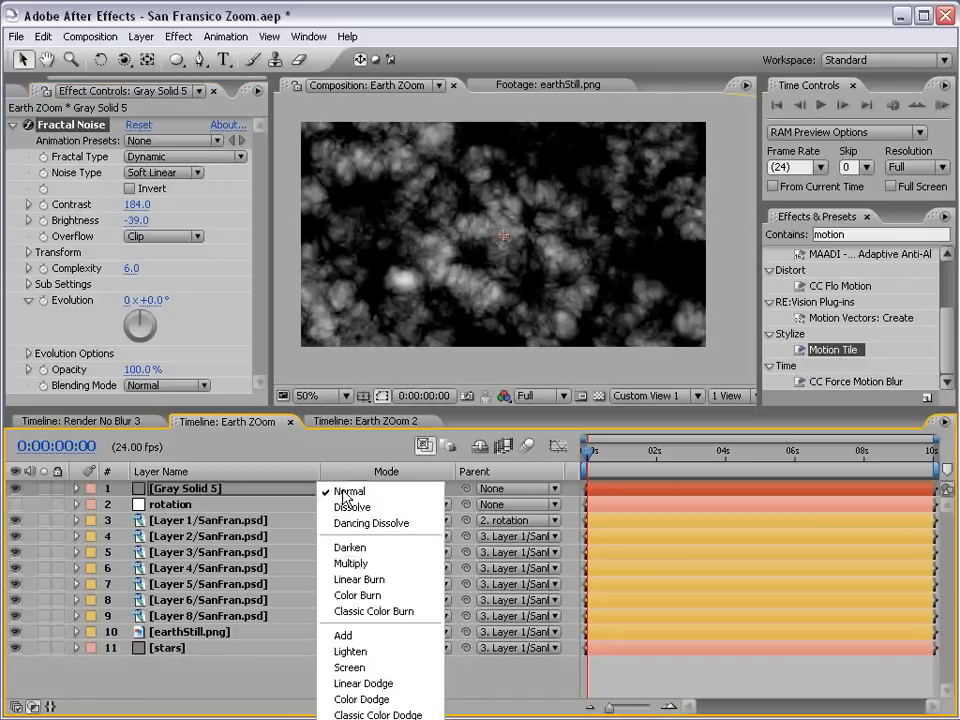
{"action": "left_click", "coordinate": [366, 668]}
{"action": "left_click_drag", "start_coordinate": [775, 452], "coordinate": [736, 466]}
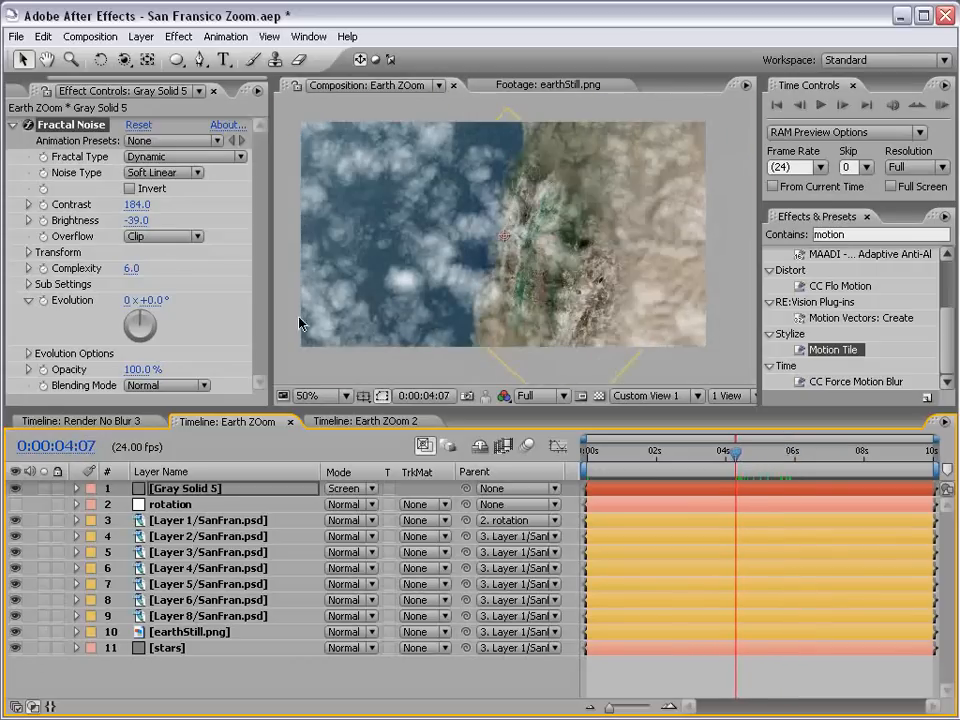
Set the Fractal Noise transform Scale to 156 and preview the clouds at 0:00:02:05.
{"action": "left_click", "coordinate": [28, 252]}
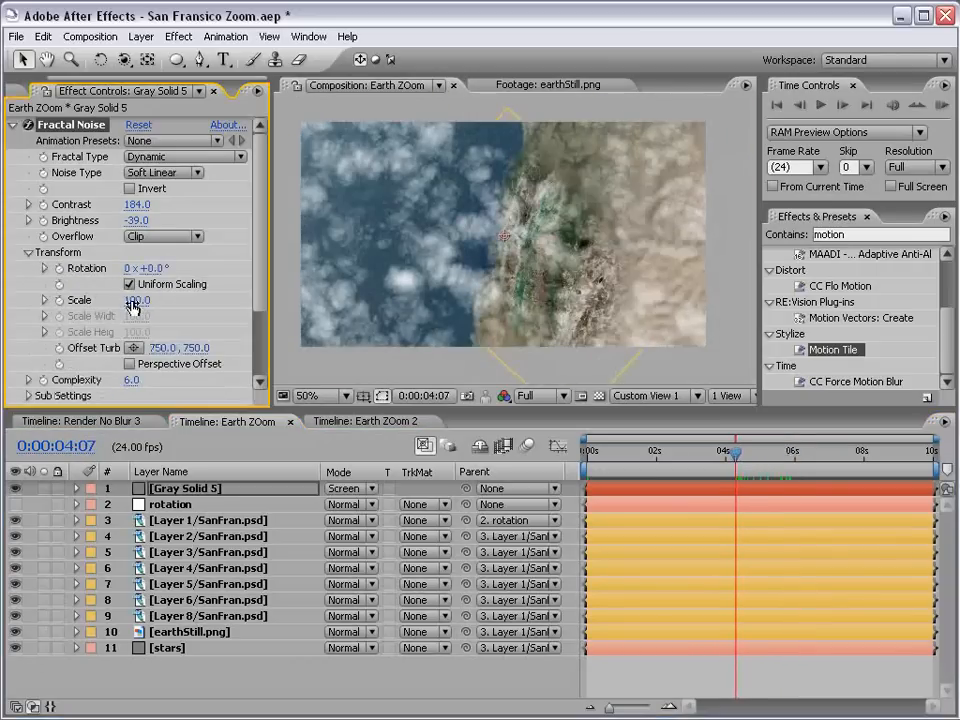
{"action": "left_click", "coordinate": [45, 300]}
{"action": "left_click_drag", "start_coordinate": [136, 300], "coordinate": [184, 295]}
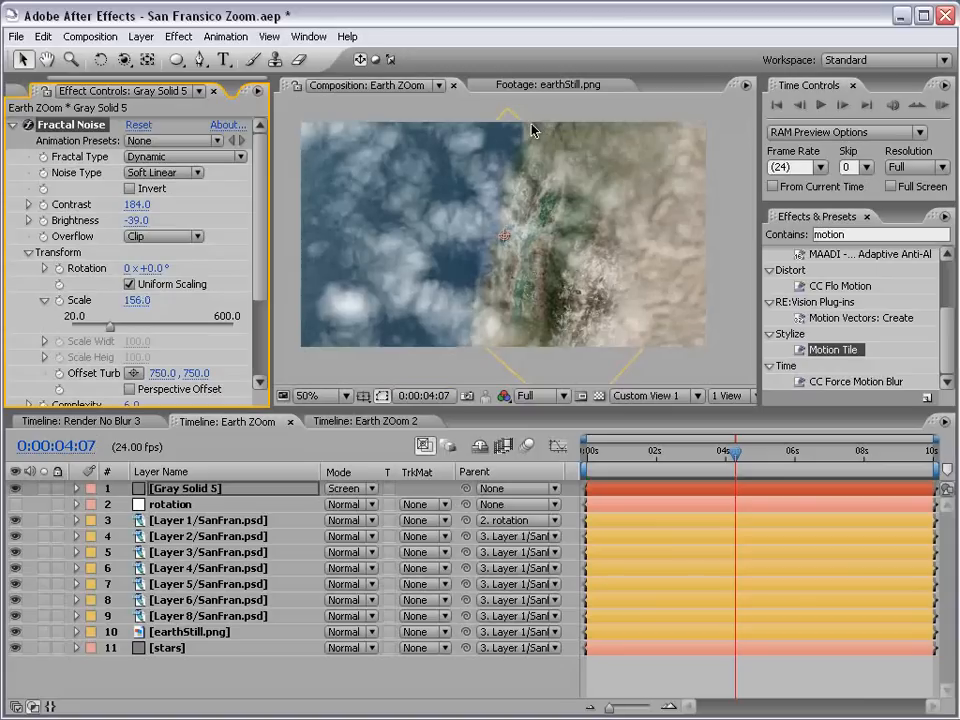
{"action": "left_click_drag", "start_coordinate": [692, 452], "coordinate": [663, 455]}
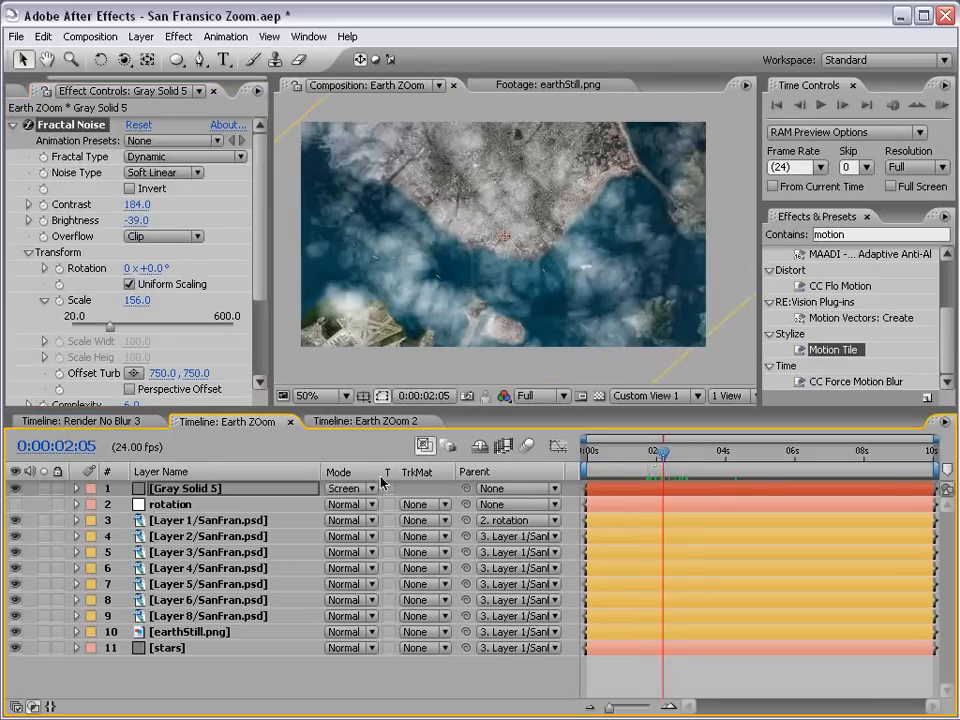
Raise the Fractal Noise Contrast to 254 and shift its Offset Turbulence to 842, 682.
{"action": "left_click_drag", "start_coordinate": [138, 204], "coordinate": [189, 201]}
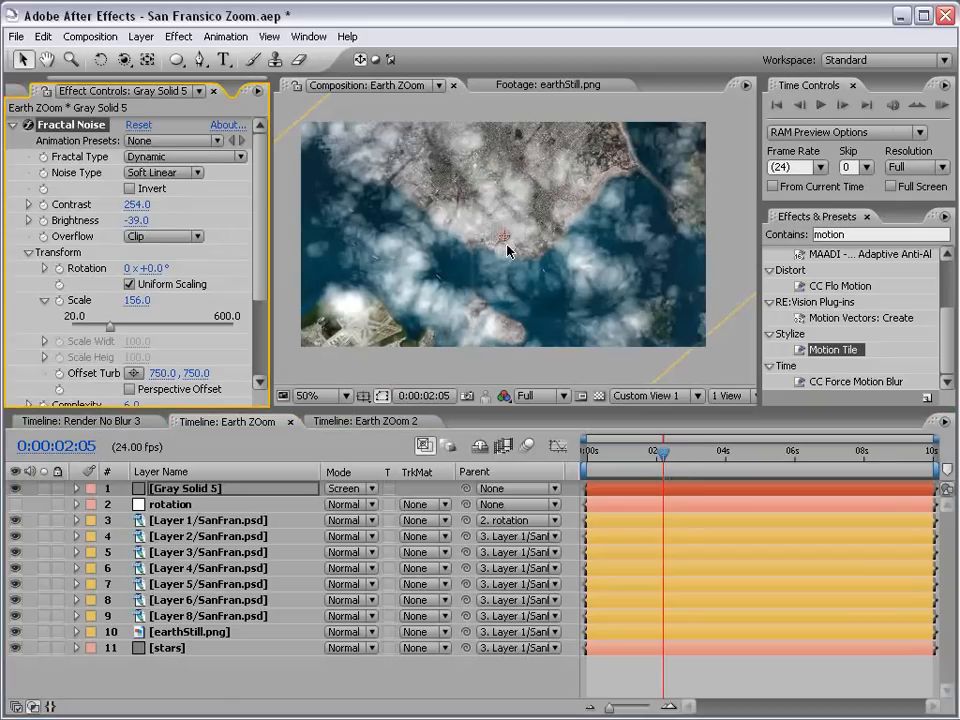
{"action": "left_click_drag", "start_coordinate": [505, 240], "coordinate": [547, 206]}
{"action": "key", "text": "."}
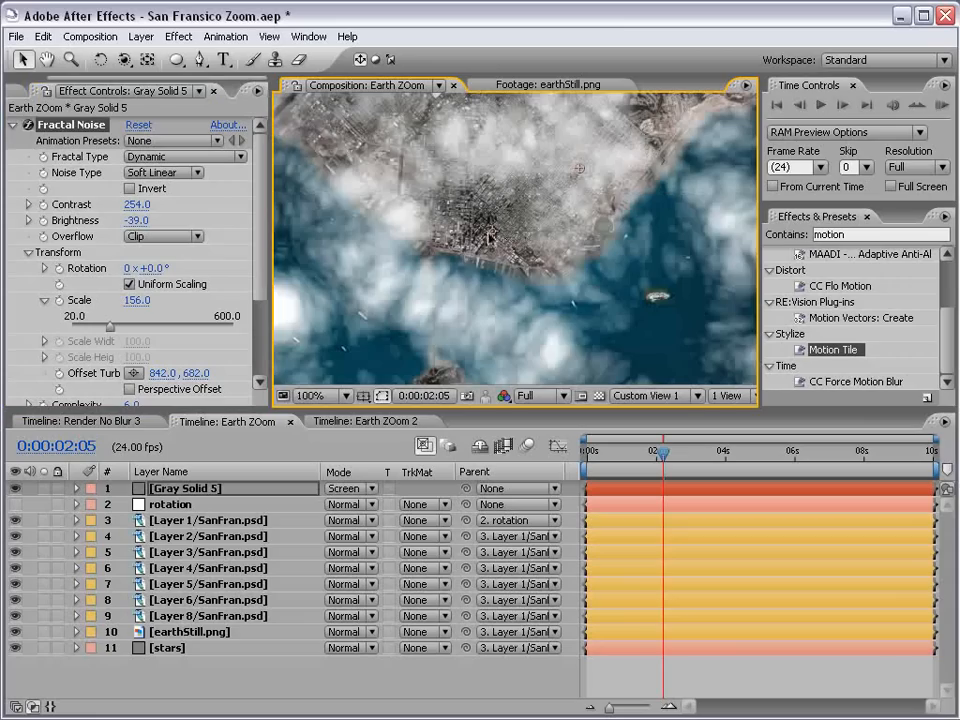
Check the clouds at 0:00:02:21 and lower the Fractal Noise Brightness to -45.
{"action": "left_click", "coordinate": [656, 458]}
{"action": "left_click_drag", "start_coordinate": [656, 458], "coordinate": [686, 460]}
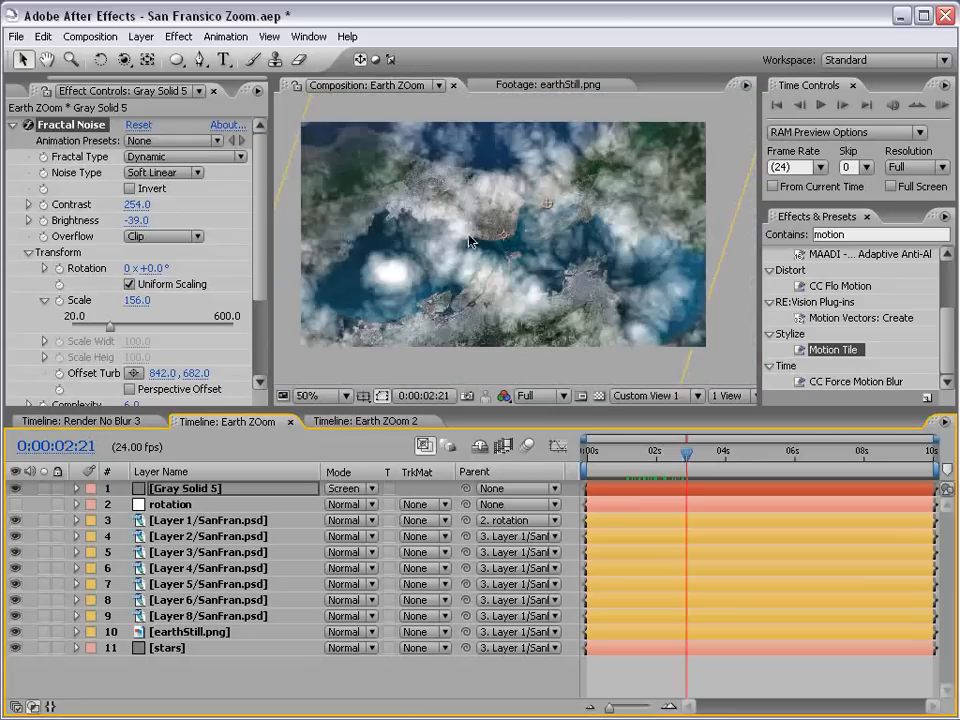
{"action": "key", "text": "."}
{"action": "left_click_drag", "start_coordinate": [136, 223], "coordinate": [130, 222]}
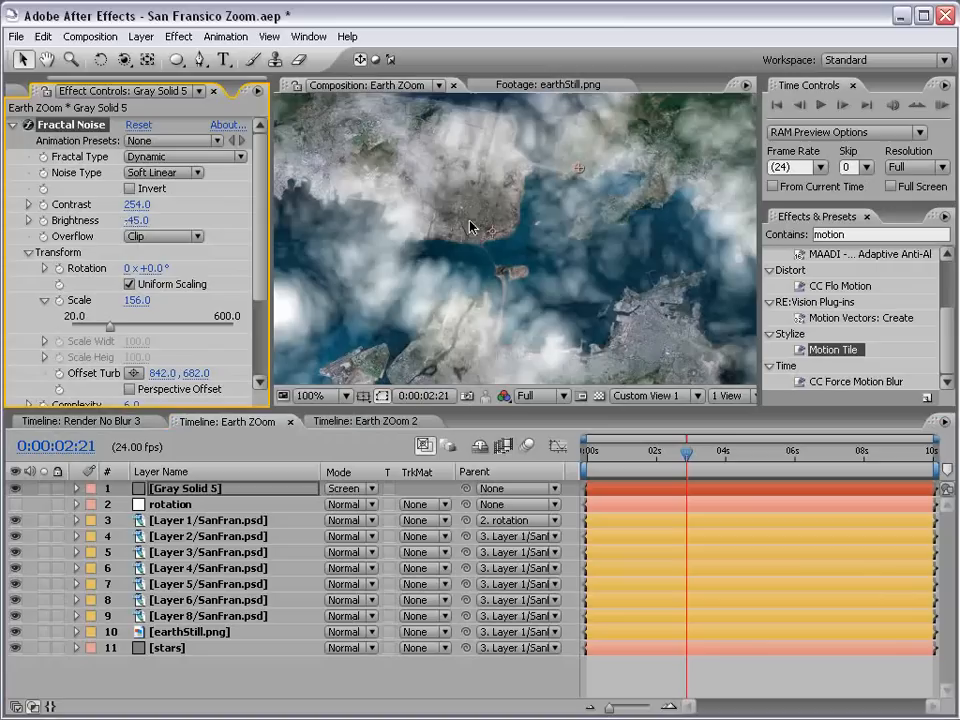
Start a Scale keyframe on the gray solid at 0:00:02:21 and enlarge the layer to about 1537.7%.
{"action": "scroll", "coordinate": [510, 236], "scroll_direction": "down", "scroll_amount": 4}
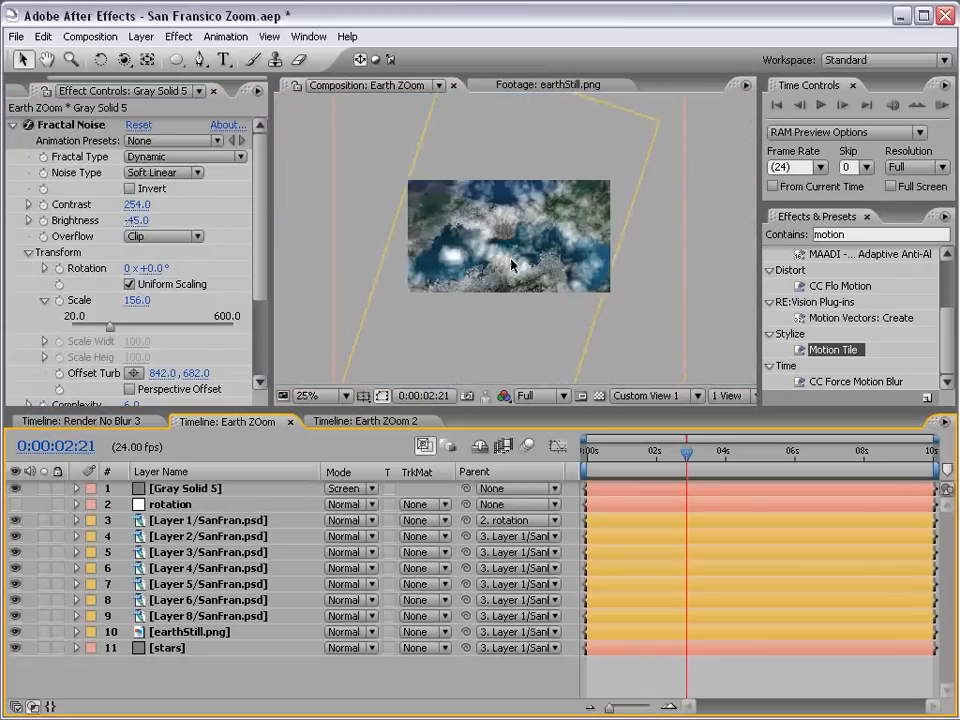
{"action": "left_click", "coordinate": [187, 490]}
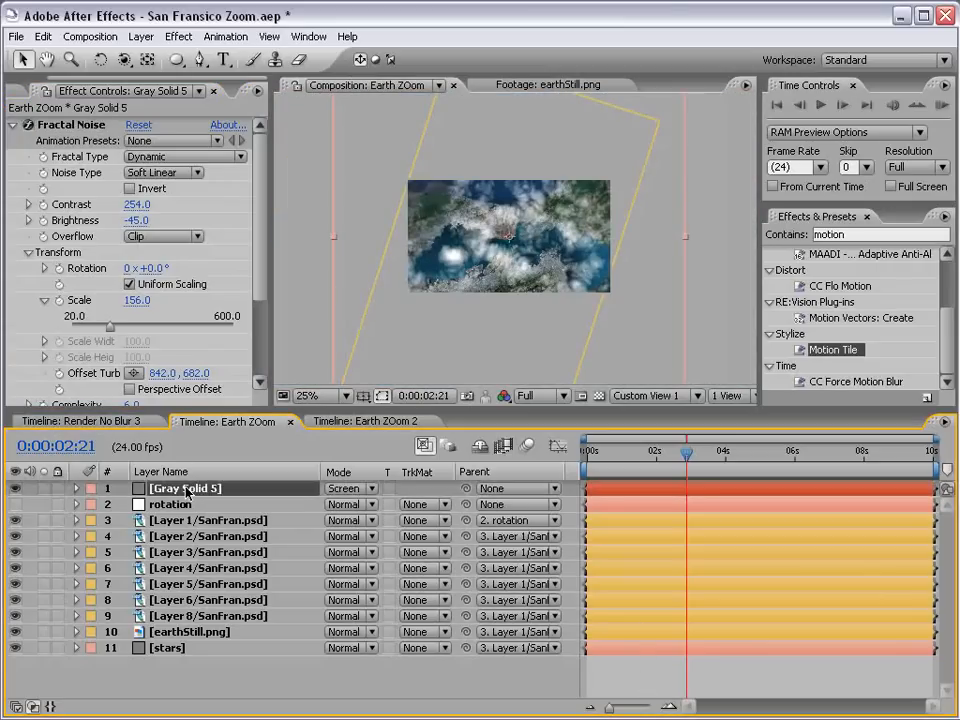
{"action": "key", "text": "s"}
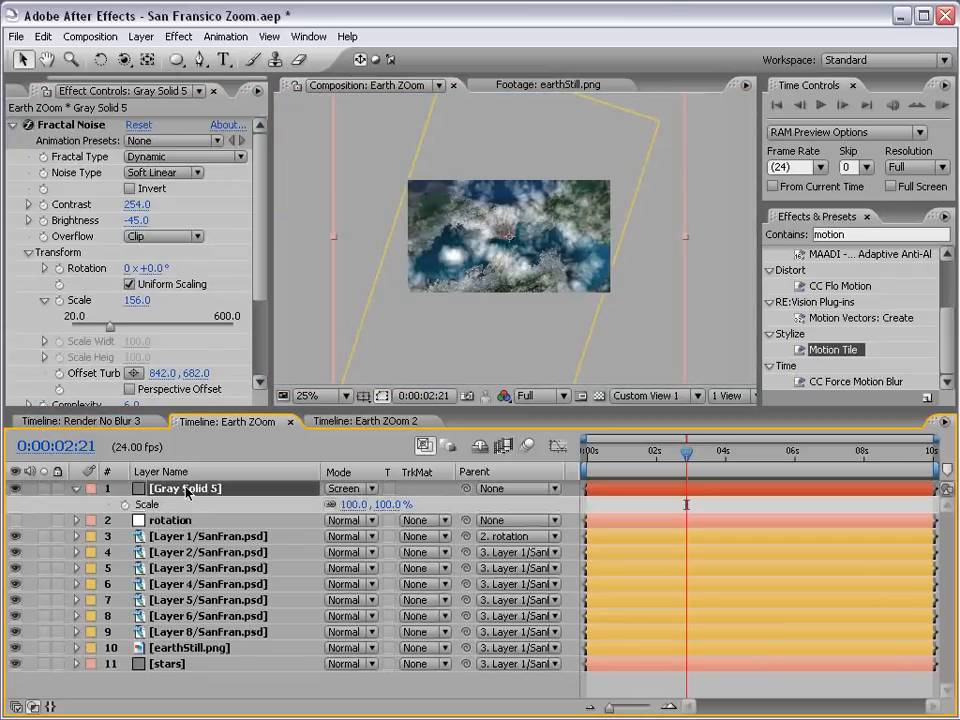
{"action": "left_click", "coordinate": [125, 505]}
{"action": "left_click", "coordinate": [125, 505]}
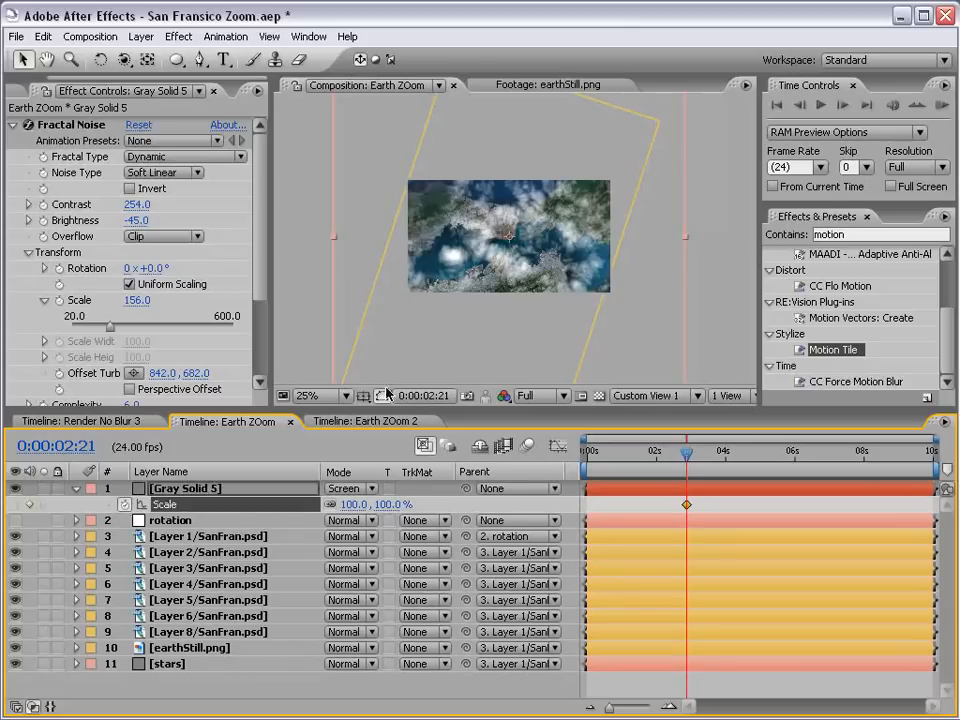
{"action": "scroll", "coordinate": [590, 320], "scroll_direction": "down", "scroll_amount": 1}
{"action": "left_click_drag", "start_coordinate": [603, 333], "coordinate": [849, 497]}
{"action": "scroll", "coordinate": [505, 292], "scroll_direction": "up", "scroll_amount": 2}
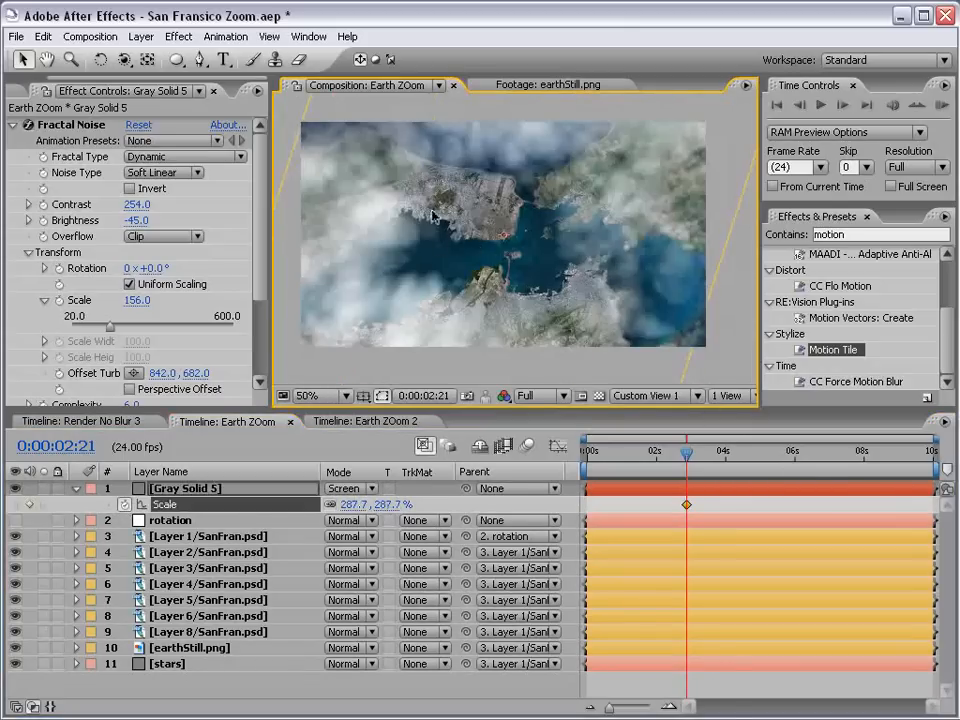
{"action": "left_click_drag", "start_coordinate": [383, 504], "coordinate": [528, 490]}
Set the gray solid's Scale to 10% at 0:00:04:02.
{"action": "left_click_drag", "start_coordinate": [688, 458], "coordinate": [729, 458]}
{"action": "left_click_drag", "start_coordinate": [411, 507], "coordinate": [355, 505]}
{"action": "left_click", "coordinate": [405, 504]}
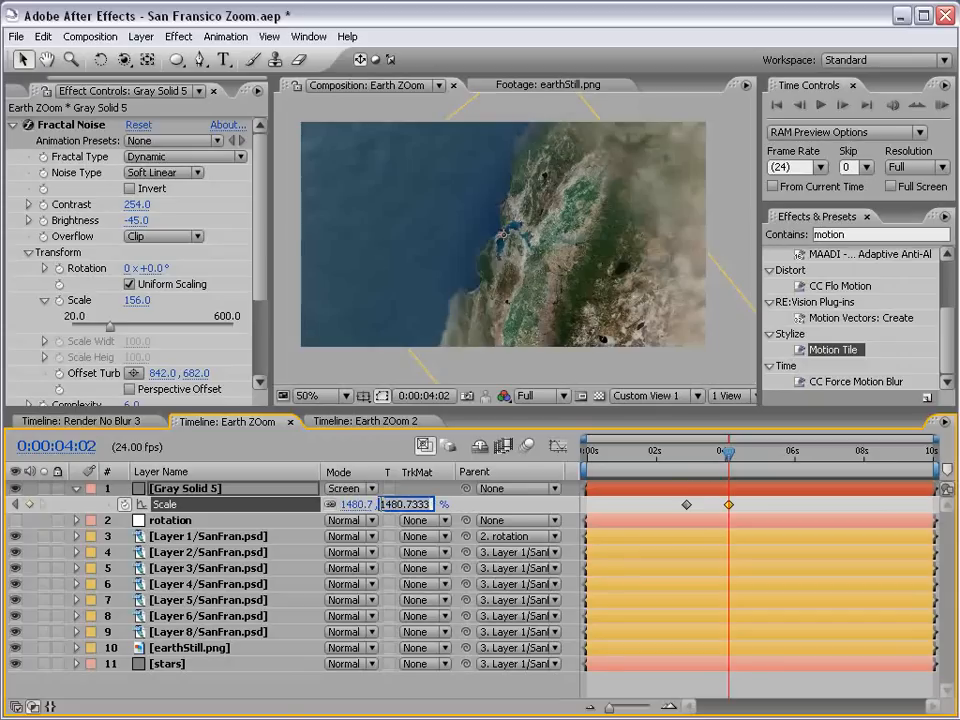
{"action": "type", "text": "10"}
{"action": "key", "text": "Return"}
Apply the Exponential Scale keyframe assistant to the gray solid's two Scale keyframes.
{"action": "left_click_drag", "start_coordinate": [679, 452], "coordinate": [720, 461]}
{"action": "left_click_drag", "start_coordinate": [670, 503], "coordinate": [732, 502]}
{"action": "right_click", "coordinate": [731, 507]}
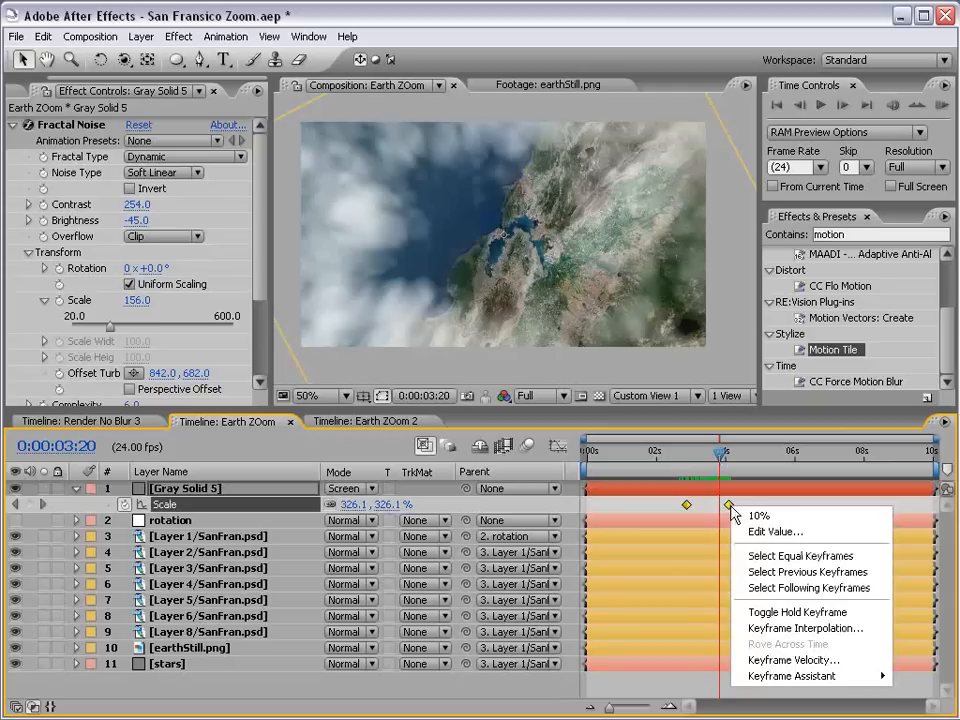
{"action": "mouse_move", "coordinate": [745, 676]}
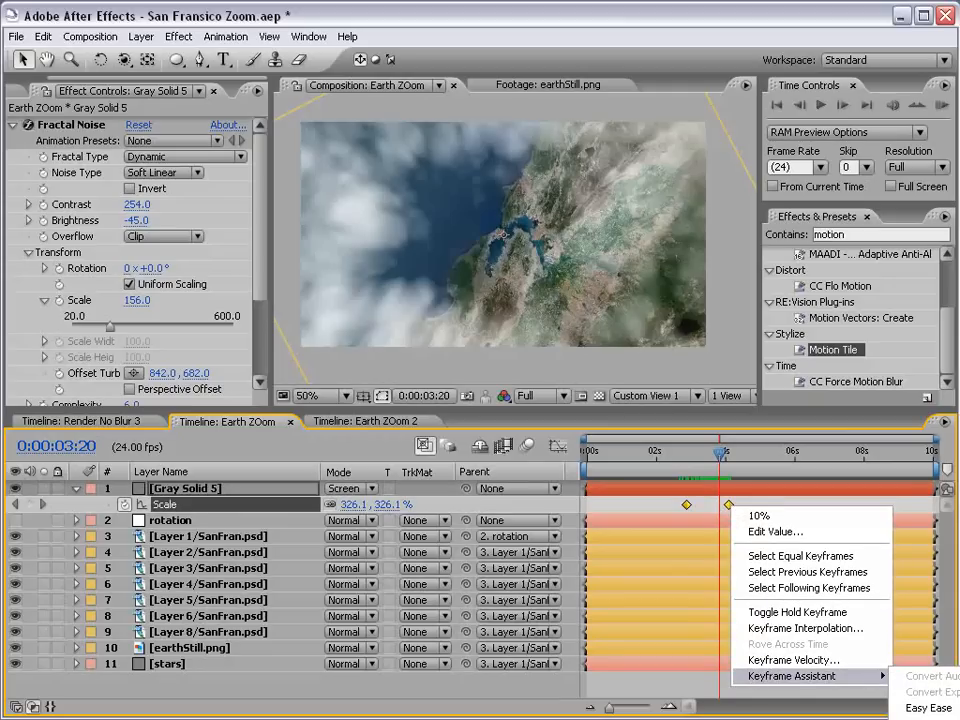
{"action": "left_click", "coordinate": [928, 707]}
{"action": "left_click_drag", "start_coordinate": [529, 406], "coordinate": [530, 242]}
{"action": "right_click", "coordinate": [694, 338]}
{"action": "mouse_move", "coordinate": [735, 505]}
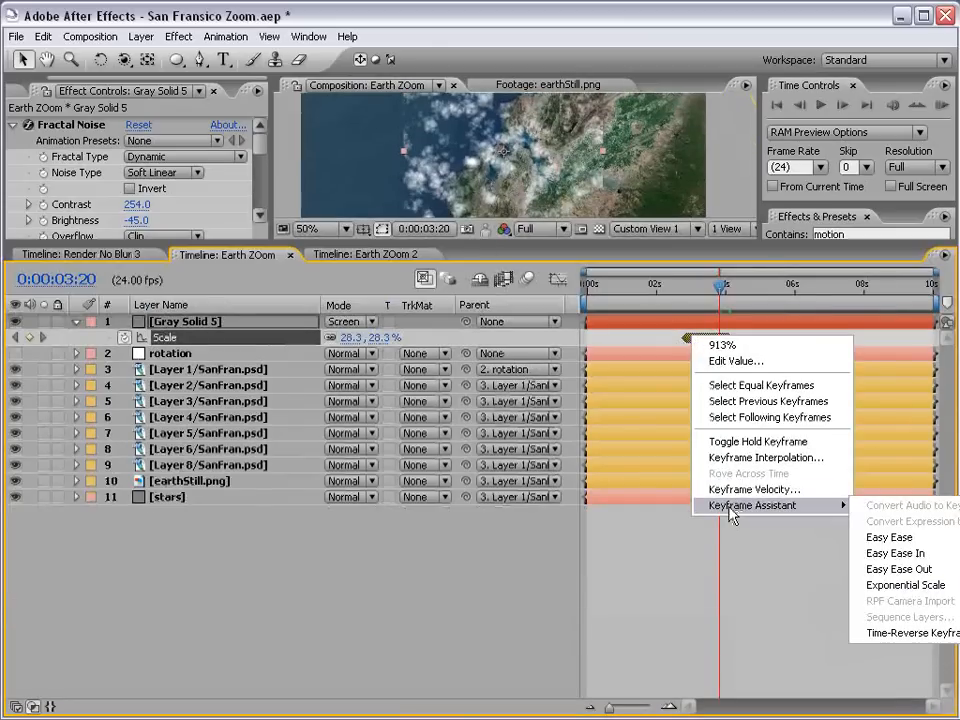
{"action": "left_click", "coordinate": [918, 596]}
{"action": "left_click_drag", "start_coordinate": [602, 250], "coordinate": [583, 494]}
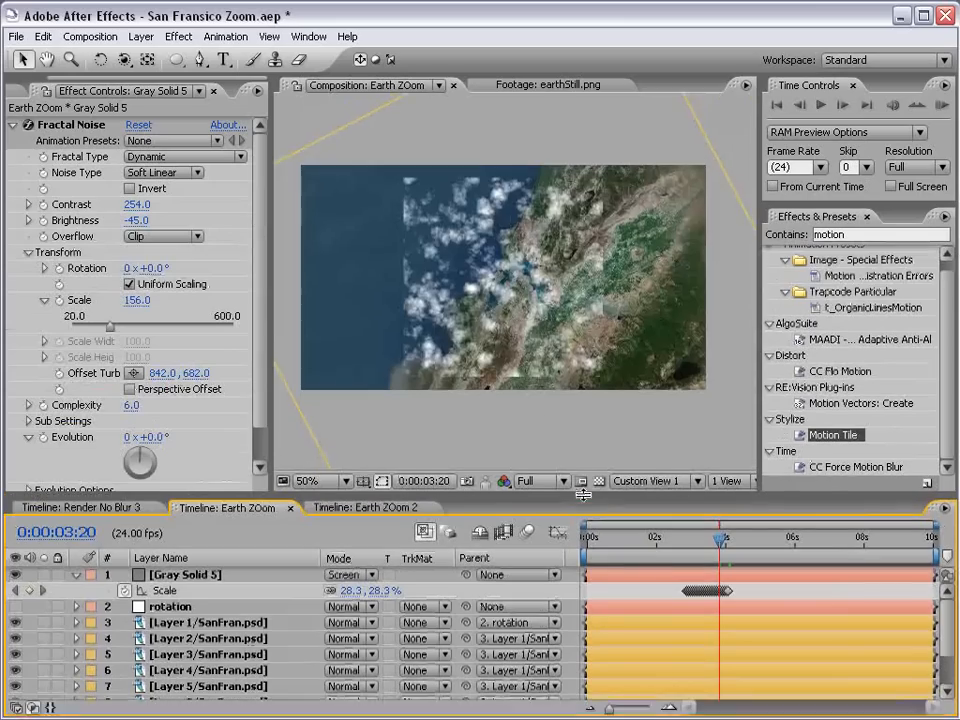
Parent the gray solid to the rotation layer and preview the clouds during the zoom.
{"action": "scroll", "coordinate": [503, 353], "scroll_direction": "up", "scroll_amount": 1}
{"action": "mouse_move", "coordinate": [718, 540]}
{"action": "left_mouse_down"}
{"action": "mouse_move", "coordinate": [690, 544]}
{"action": "mouse_move", "coordinate": [718, 541]}
{"action": "left_mouse_up"}
{"action": "left_click_drag", "start_coordinate": [622, 494], "coordinate": [622, 450]}
{"action": "scroll", "coordinate": [392, 248], "scroll_direction": "down", "scroll_amount": 1}
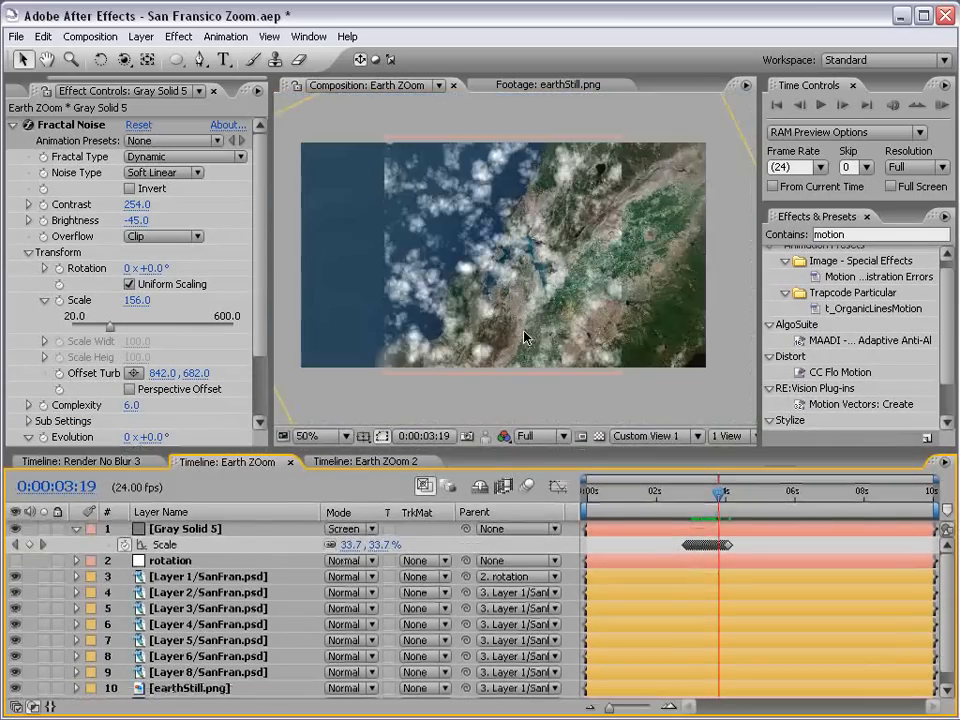
{"action": "left_click", "coordinate": [668, 533]}
{"action": "left_click", "coordinate": [681, 494]}
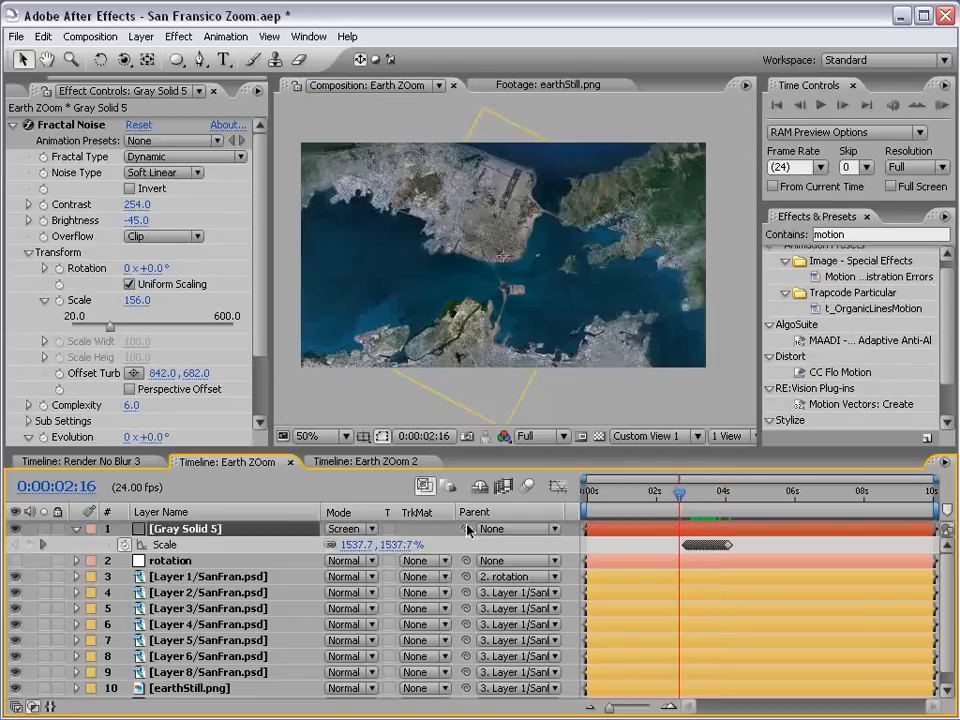
{"action": "left_click_drag", "start_coordinate": [465, 529], "coordinate": [180, 563]}
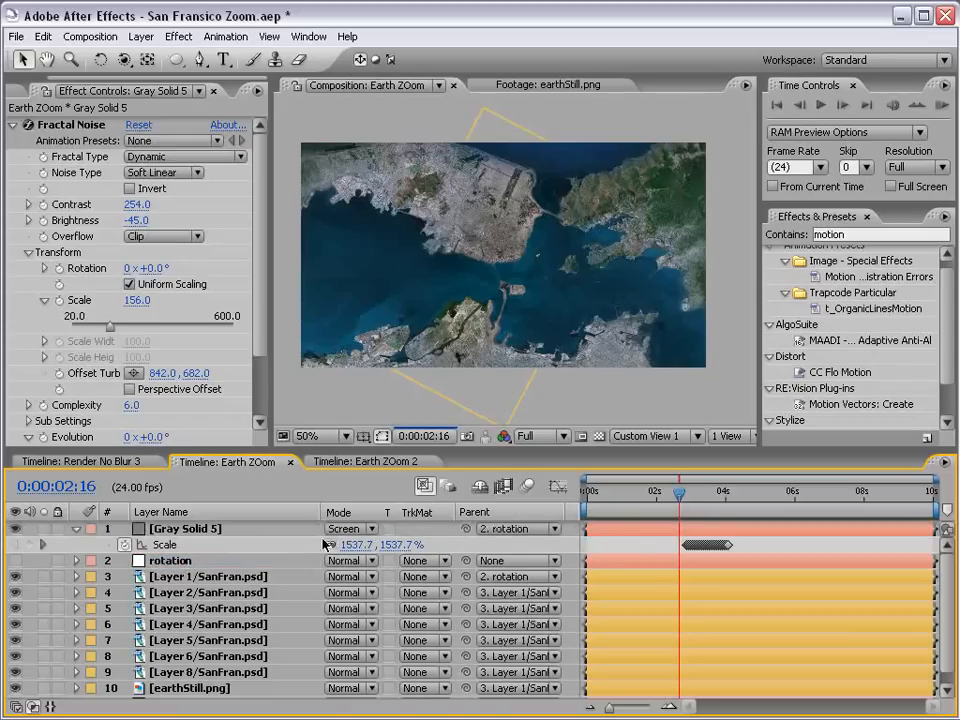
{"action": "left_click_drag", "start_coordinate": [685, 510], "coordinate": [717, 505]}
Start an Opacity keyframe on the gray solid at 0:00:04:02.
{"action": "key", "text": "="}
{"action": "key", "text": "="}
{"action": "key", "text": "="}
{"action": "left_click", "coordinate": [764, 500]}
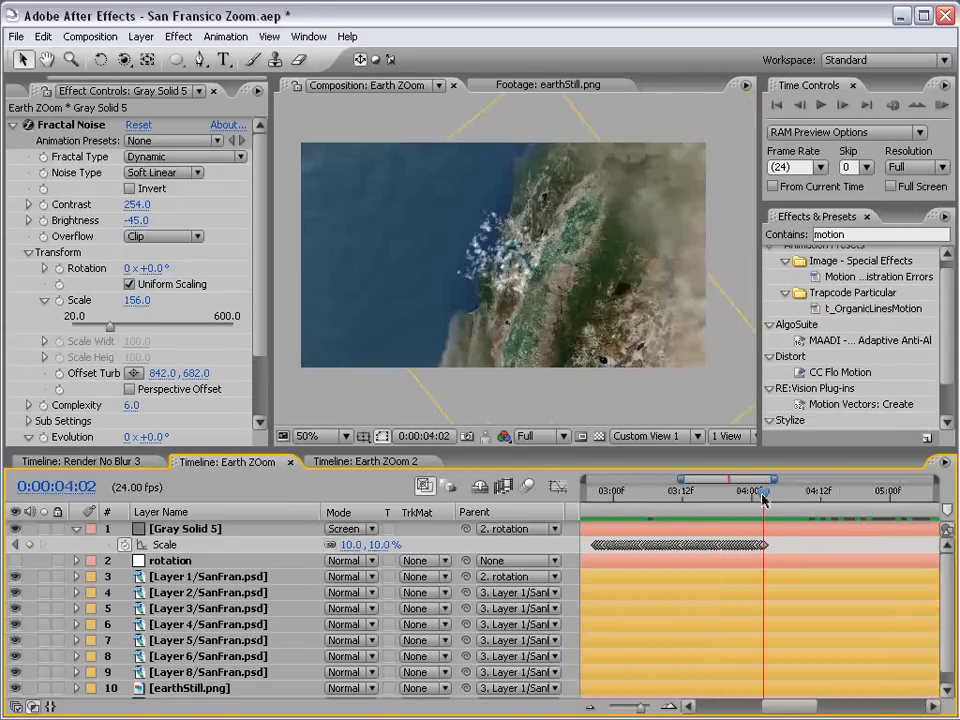
{"action": "left_click", "coordinate": [174, 530]}
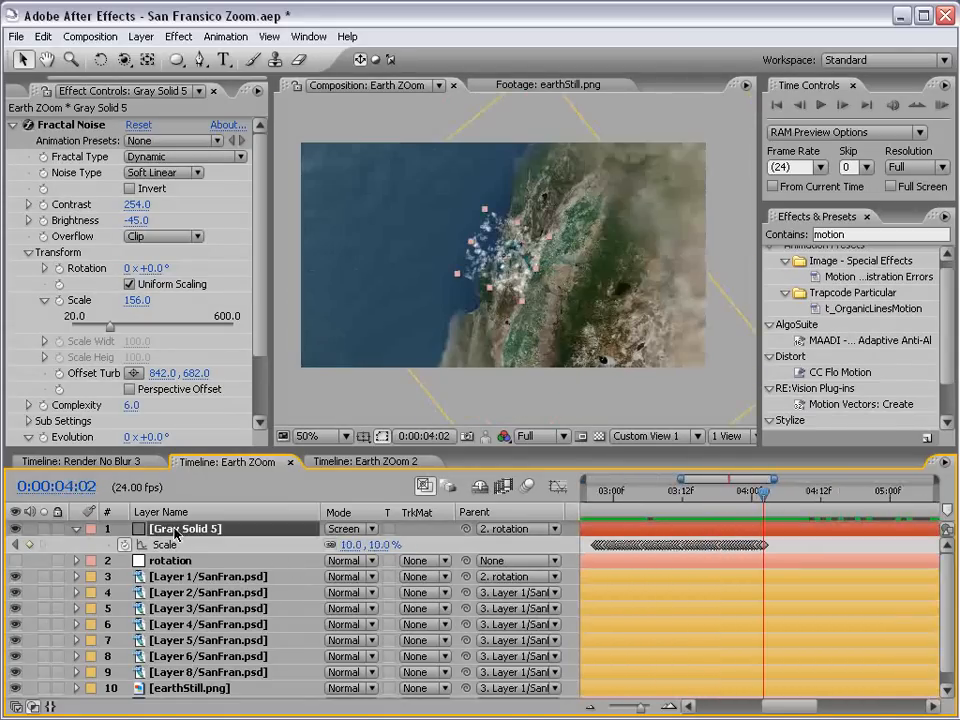
{"action": "key", "text": "t"}
{"action": "left_click", "coordinate": [122, 545]}
Add a second Opacity keyframe to the gray solid at 0:00:03:17, keeping it at 100%.
{"action": "key", "text": "Page_Up"}
{"action": "key", "text": "Page_Up"}
{"action": "key", "text": "Page_Up"}
{"action": "key", "text": "Page_Up"}
{"action": "key", "text": "Page_Up"}
{"action": "key", "text": "Page_Up"}
{"action": "key", "text": "Page_Up"}
{"action": "key", "text": "Page_Up"}
{"action": "key", "text": "Page_Up"}
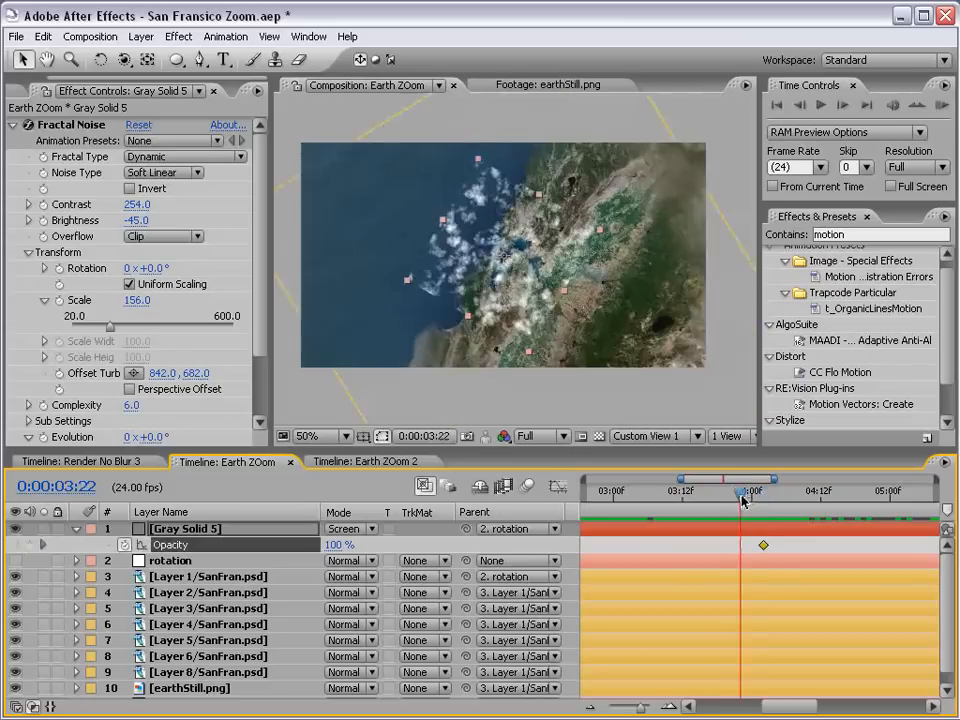
{"action": "left_click", "coordinate": [30, 545]}
Set the gray solid's Opacity at 0:00:04:02 to 0% and check the fade from 0:00:03:17.
{"action": "left_click", "coordinate": [44, 545]}
{"action": "left_click", "coordinate": [330, 545]}
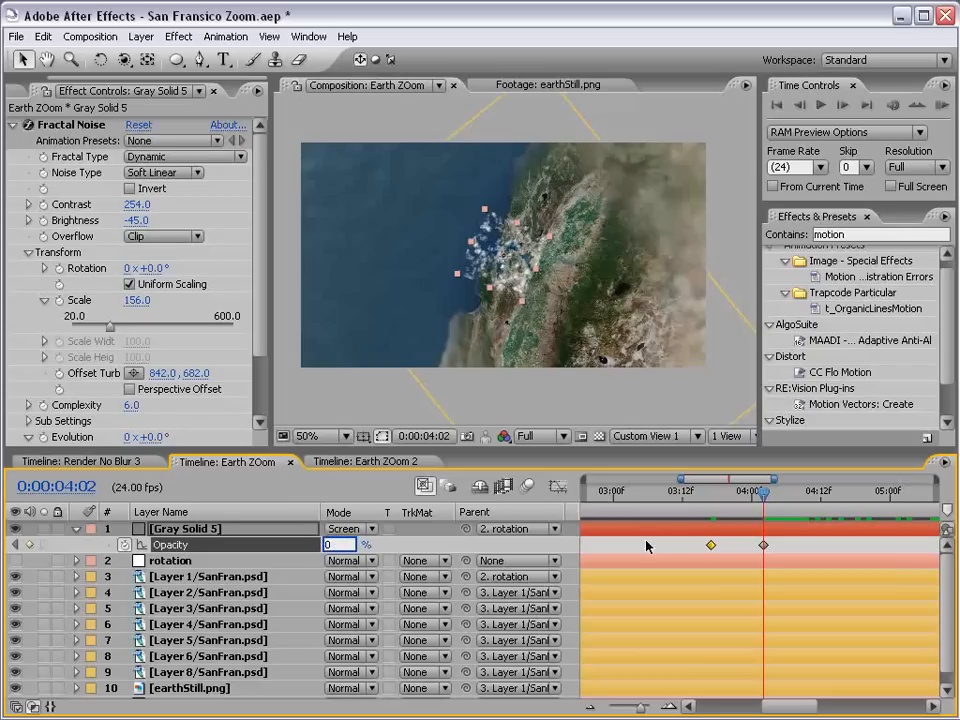
{"action": "type", "text": "0"}
{"action": "key", "text": "Return"}
{"action": "mouse_move", "coordinate": [711, 495]}
{"action": "left_mouse_down"}
{"action": "mouse_move", "coordinate": [755, 500]}
{"action": "mouse_move", "coordinate": [711, 505]}
{"action": "left_mouse_up"}
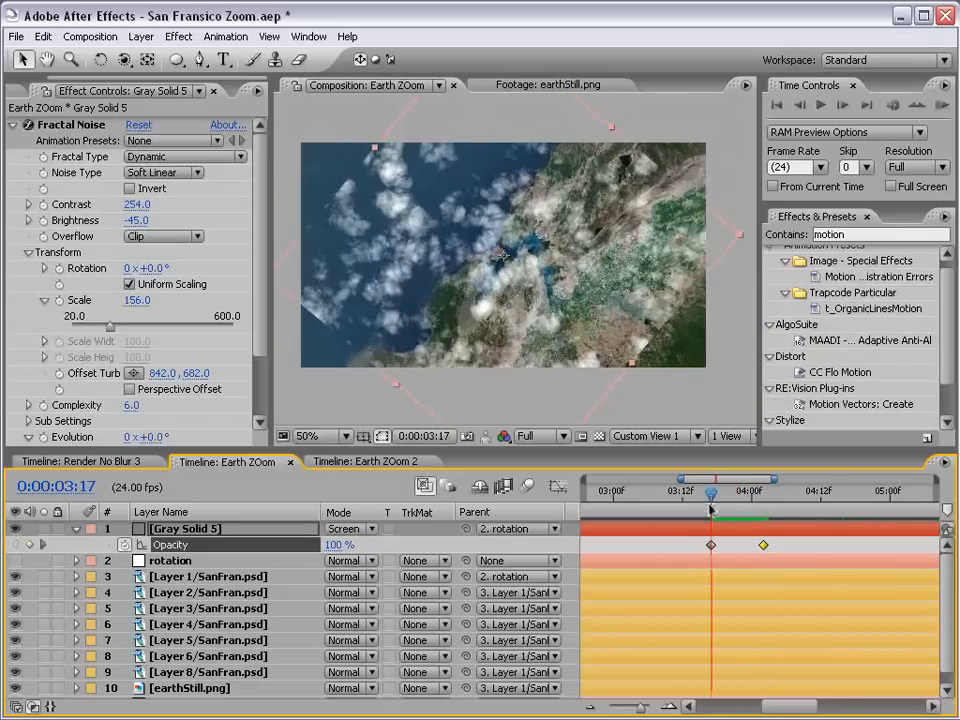
Show Scale alongside Opacity and set the gray solid's Opacity to 5% at the first Scale keyframe, 0:00:02:21.
{"action": "key", "text": "minus"}
{"action": "key", "text": "minus"}
{"action": "left_click", "coordinate": [670, 533]}
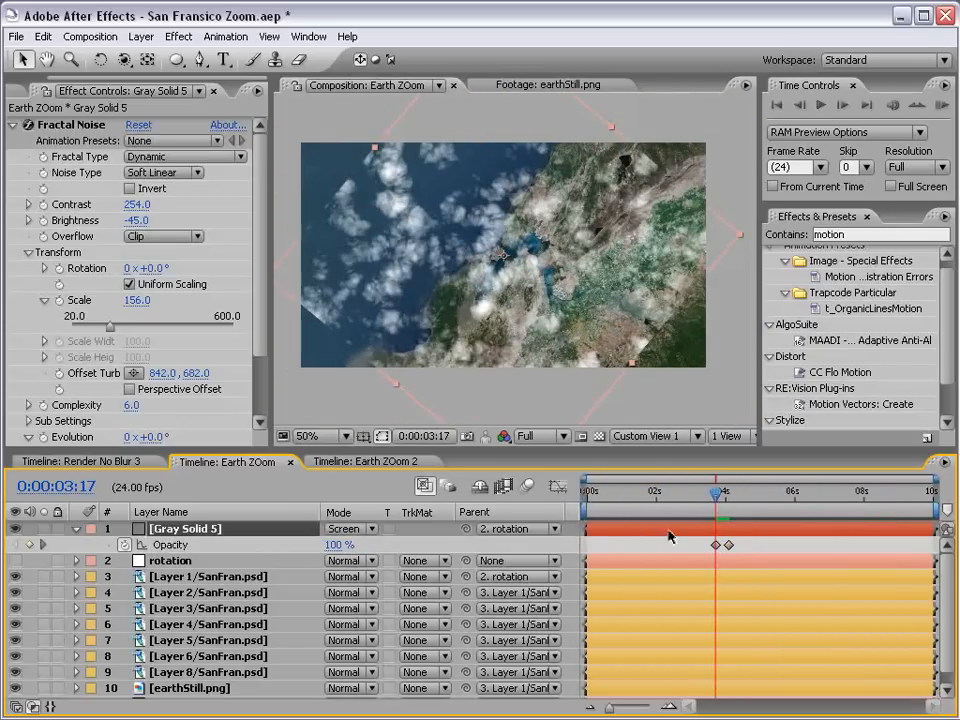
{"action": "key", "text": "shift+s"}
{"action": "left_click_drag", "start_coordinate": [667, 503], "coordinate": [687, 500]}
{"action": "key", "text": "equal"}
{"action": "key", "text": "equal"}
{"action": "key", "text": "equal"}
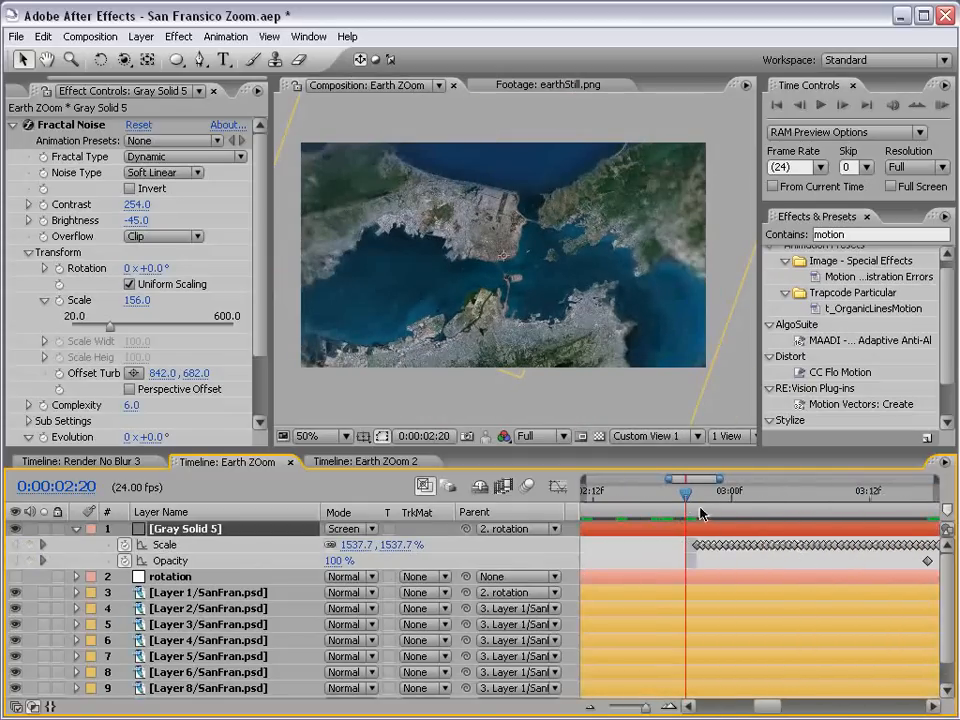
{"action": "key", "text": "Page_Down"}
{"action": "left_click", "coordinate": [330, 563]}
{"action": "type", "text": "5"}
{"action": "key", "text": "Return"}
Raise the gray solid's Opacity three frames after the 5% keyframe, at 0:00:03:00, for a quick fade-in.
{"action": "key", "text": "Page_Down"}
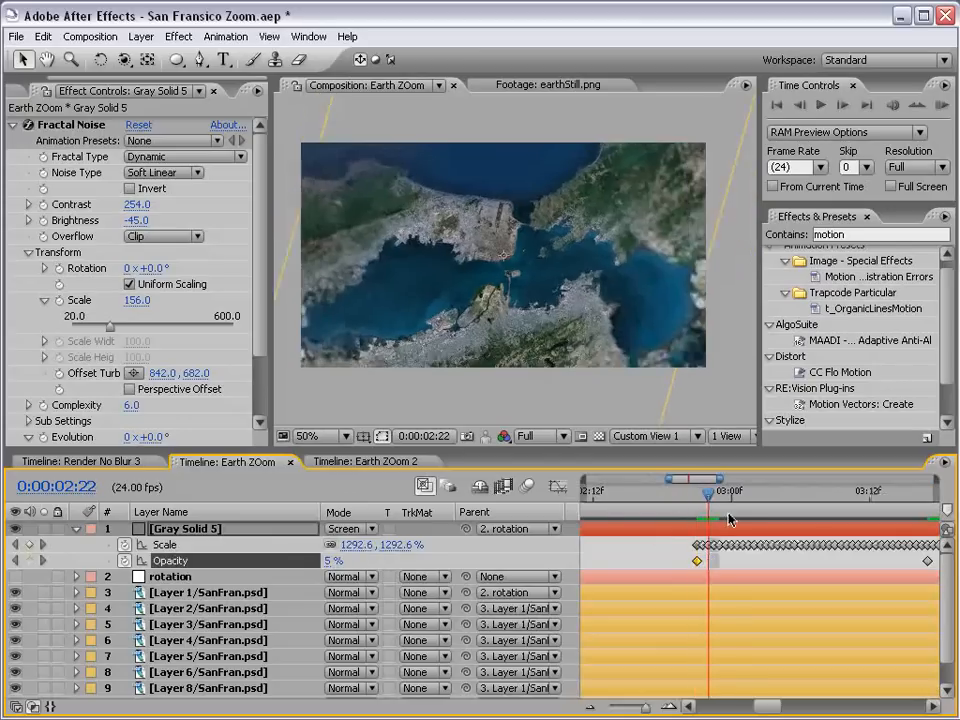
{"action": "key", "text": "Page_Down"}
{"action": "key", "text": "Page_Down"}
{"action": "left_click_drag", "start_coordinate": [332, 561], "coordinate": [447, 555]}
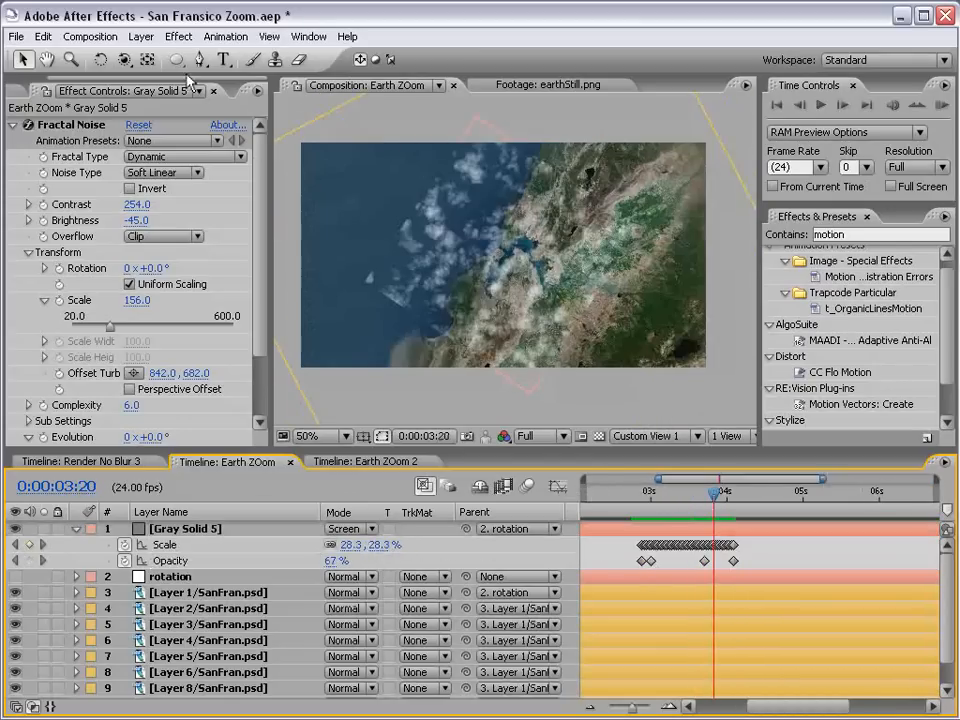
Add an elliptical mask that fills the gray solid.
{"action": "left_click", "coordinate": [697, 531]}
{"action": "double_click", "coordinate": [177, 60]}
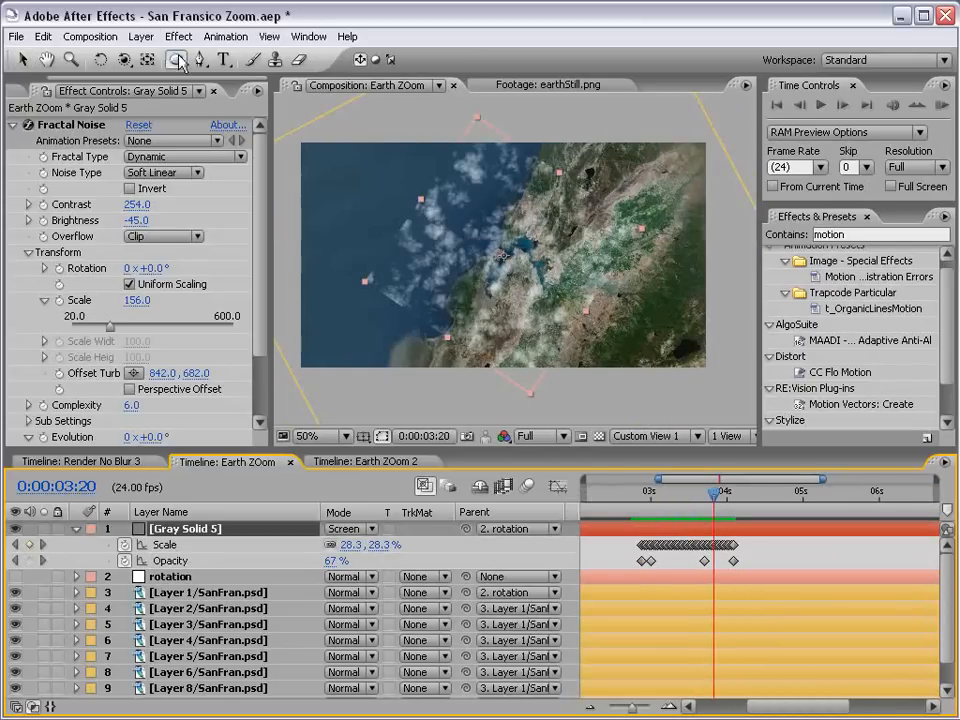
{"action": "key", "text": "v"}
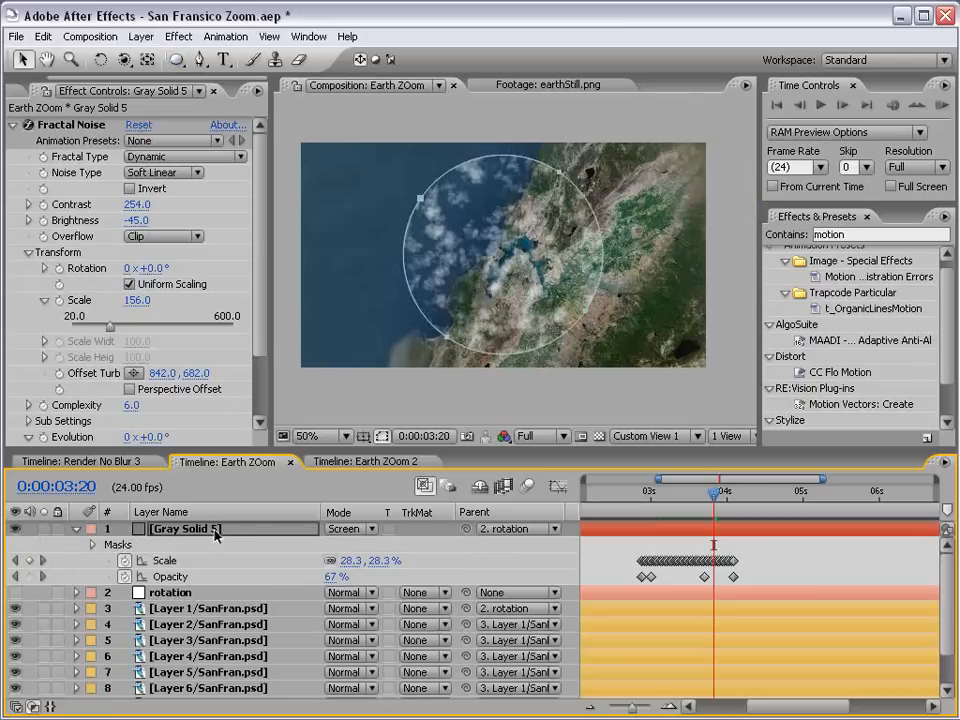
Set the elliptical mask's feather to 199 pixels and its expansion to -132 pixels.
{"action": "key", "text": "m"}
{"action": "key", "text": "m"}
{"action": "left_click_drag", "start_coordinate": [347, 577], "coordinate": [505, 574]}
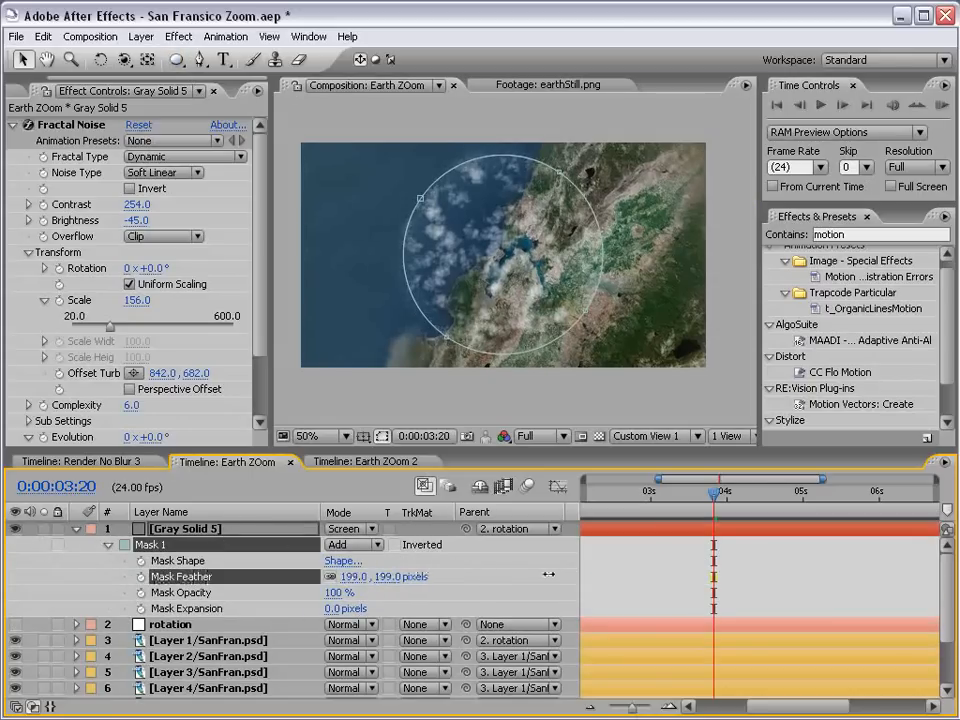
{"action": "left_click_drag", "start_coordinate": [332, 607], "coordinate": [175, 609]}
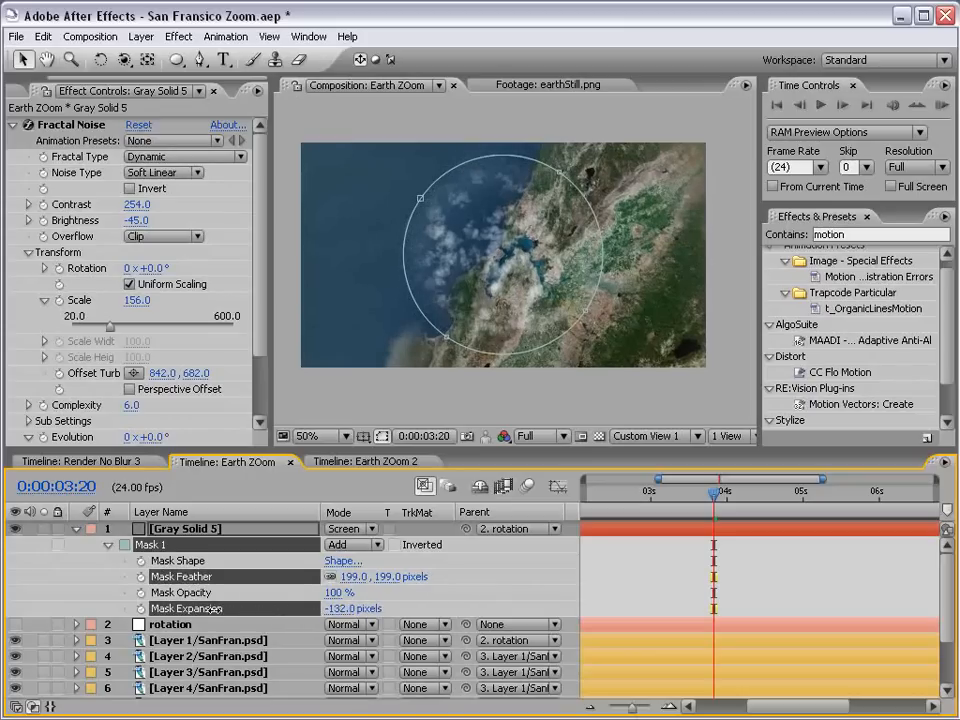
Flatten the upper and lower curves of the gray solid's mask inward and inspect the clouds in an enlarged view.
{"action": "left_click", "coordinate": [672, 529]}
{"action": "left_click_drag", "start_coordinate": [507, 156], "coordinate": [503, 182]}
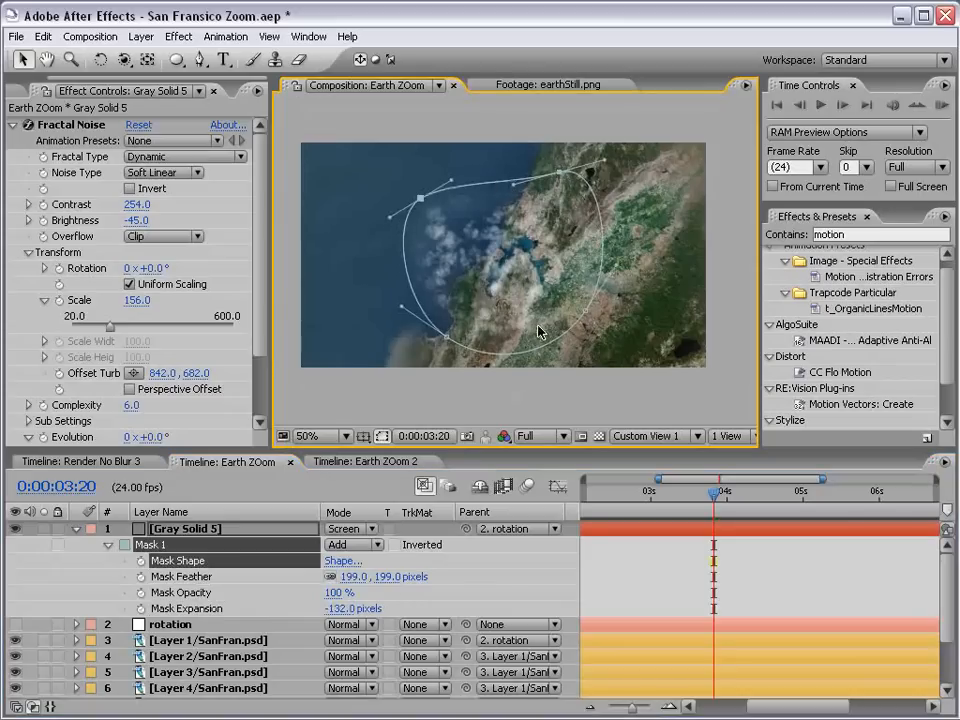
{"action": "left_click_drag", "start_coordinate": [528, 352], "coordinate": [548, 362]}
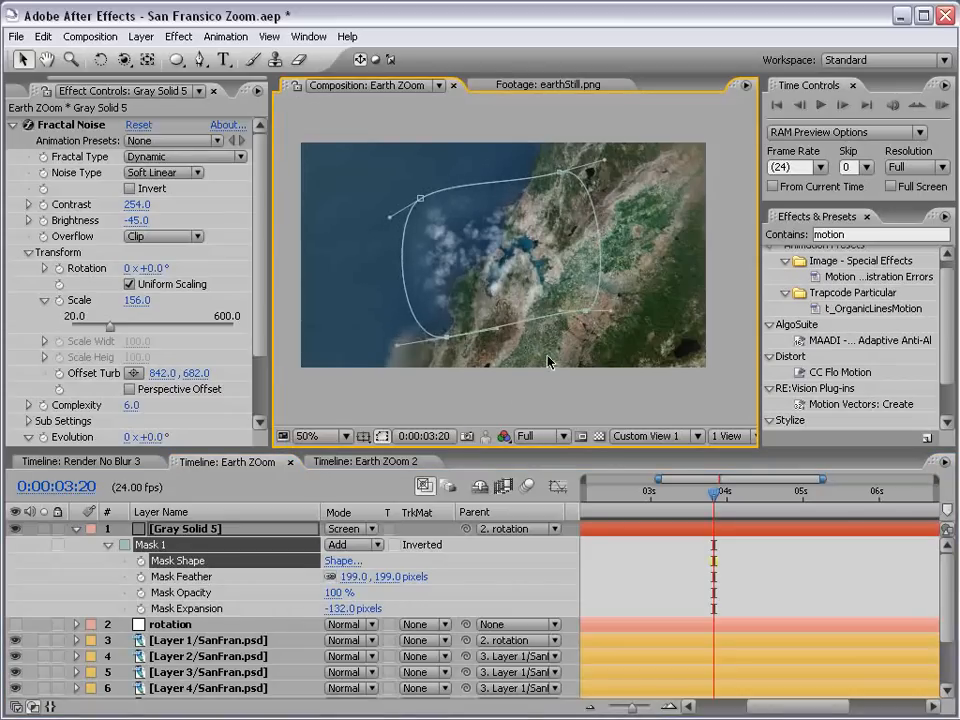
{"action": "key", "text": "grave"}
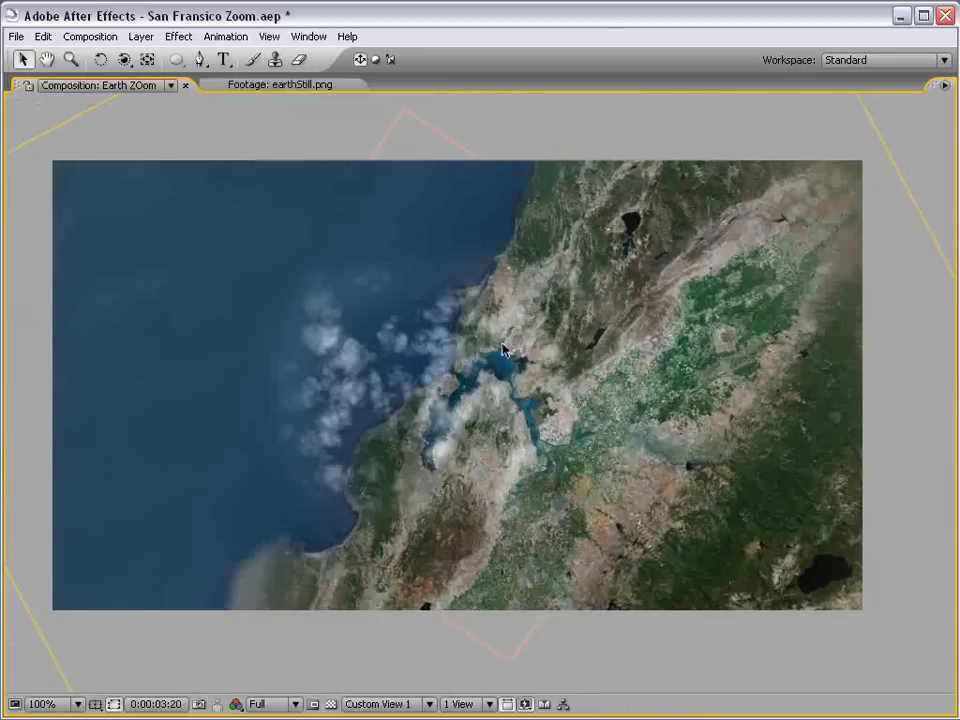
{"action": "key", "text": "grave"}
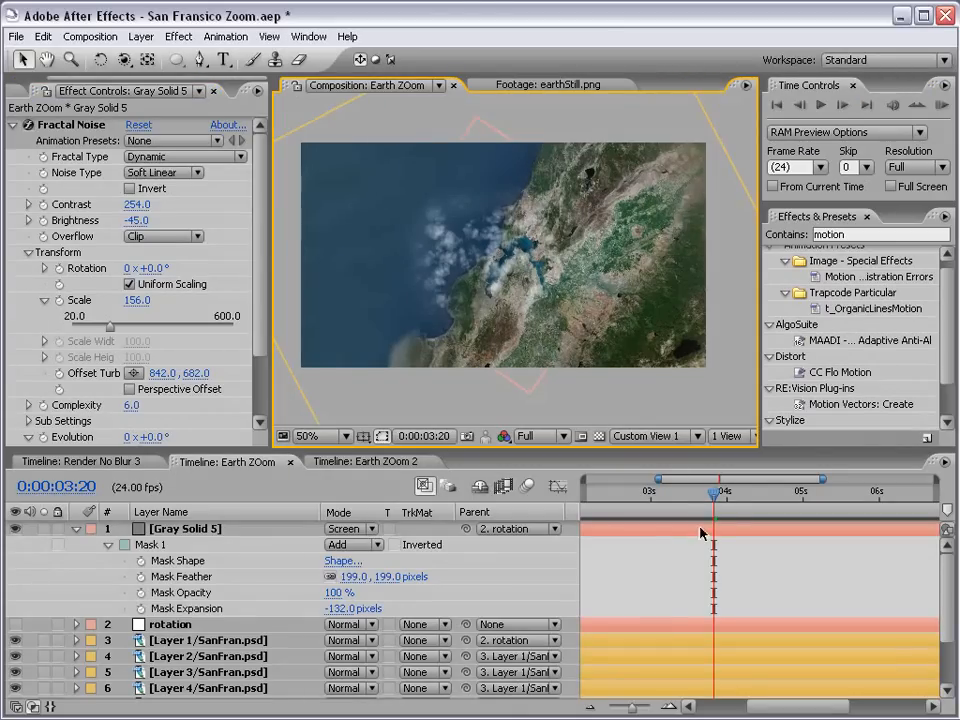
Preview the masked clouds up to 0:00:03:19 and duplicate the gray solid.
{"action": "key", "text": "minus"}
{"action": "left_click", "coordinate": [590, 532]}
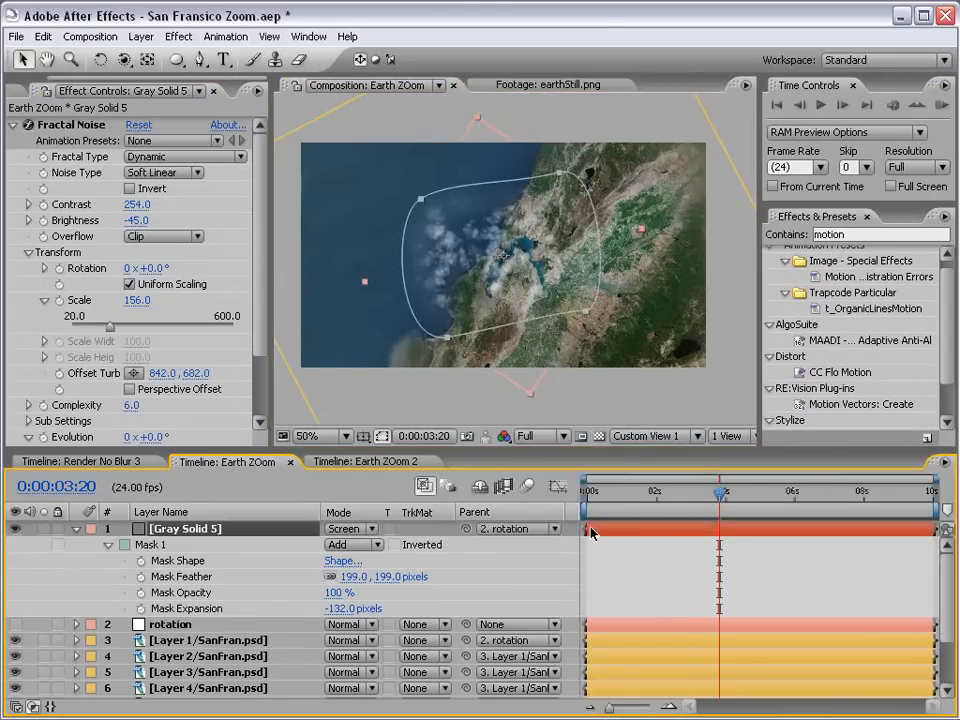
{"action": "key", "text": "u"}
{"action": "left_click_drag", "start_coordinate": [696, 493], "coordinate": [717, 494]}
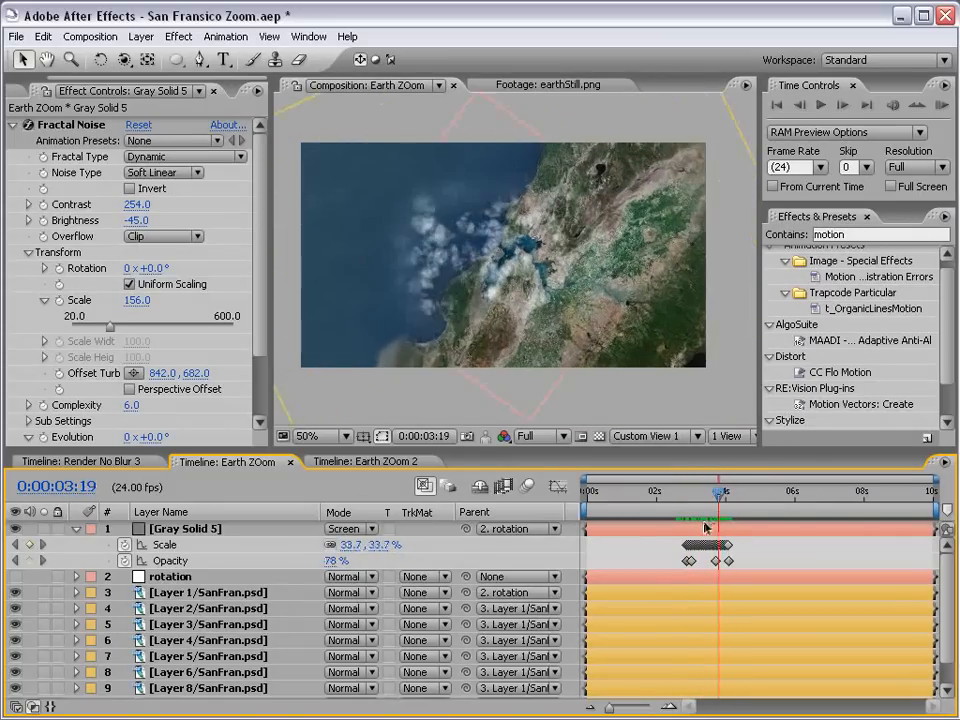
{"action": "left_click", "coordinate": [705, 527]}
{"action": "left_click", "coordinate": [43, 36]}
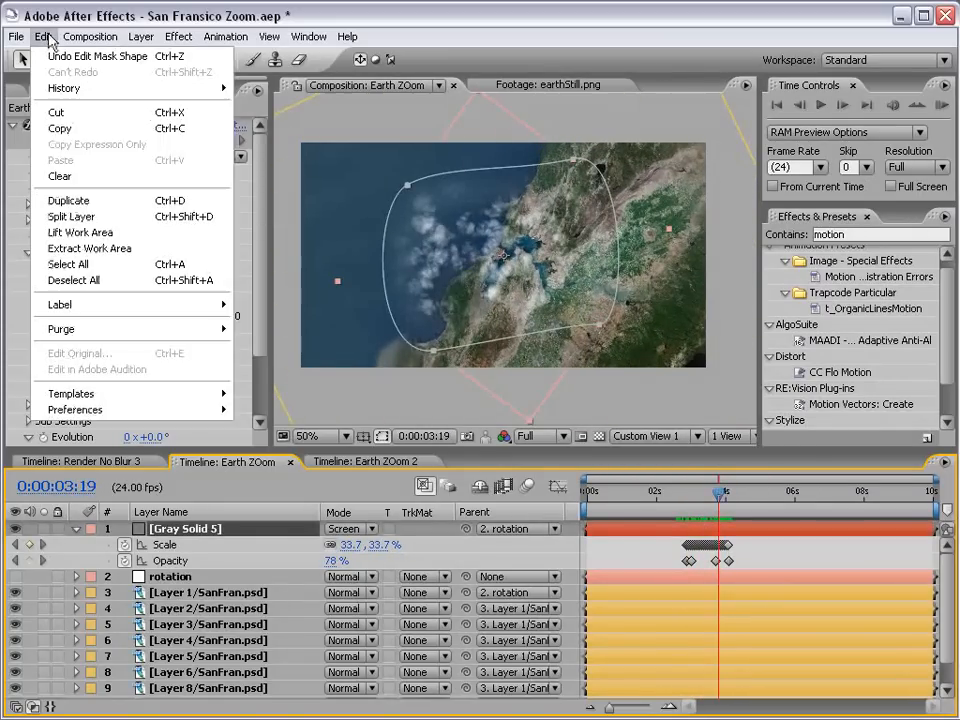
{"action": "left_click", "coordinate": [65, 199]}
Slide the duplicated gray solid about half a second later and change its Fractal Noise Evolution for a different cloud pattern.
{"action": "left_click_drag", "start_coordinate": [690, 527], "coordinate": [719, 497]}
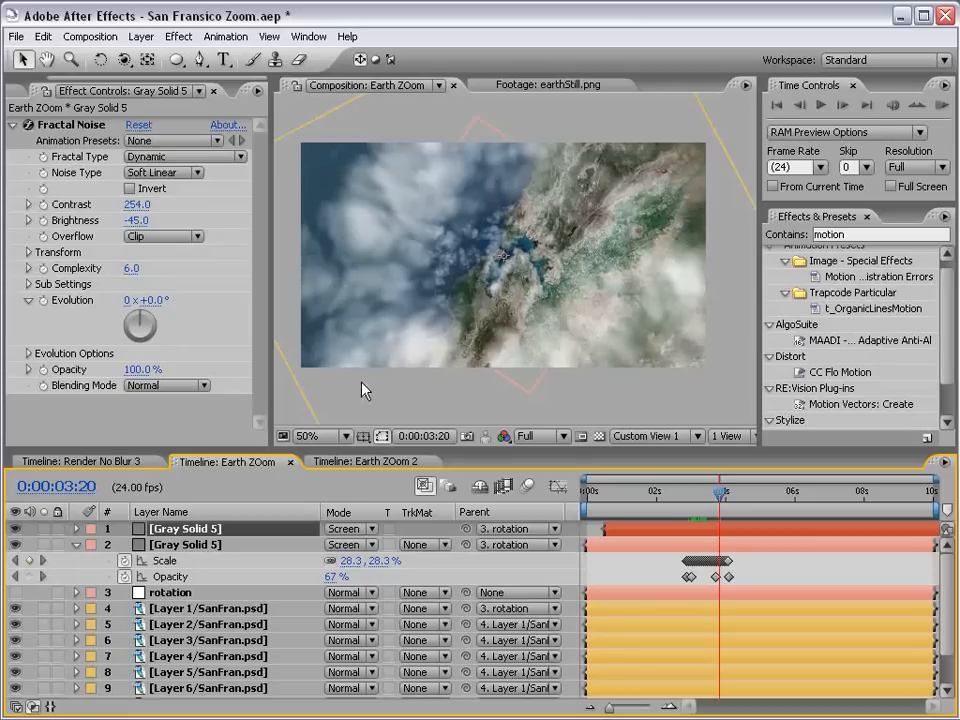
{"action": "left_click_drag", "start_coordinate": [160, 302], "coordinate": [272, 316]}
{"action": "mouse_move", "coordinate": [712, 511]}
{"action": "left_mouse_down"}
{"action": "mouse_move", "coordinate": [694, 511]}
{"action": "mouse_move", "coordinate": [706, 511]}
{"action": "left_mouse_up"}
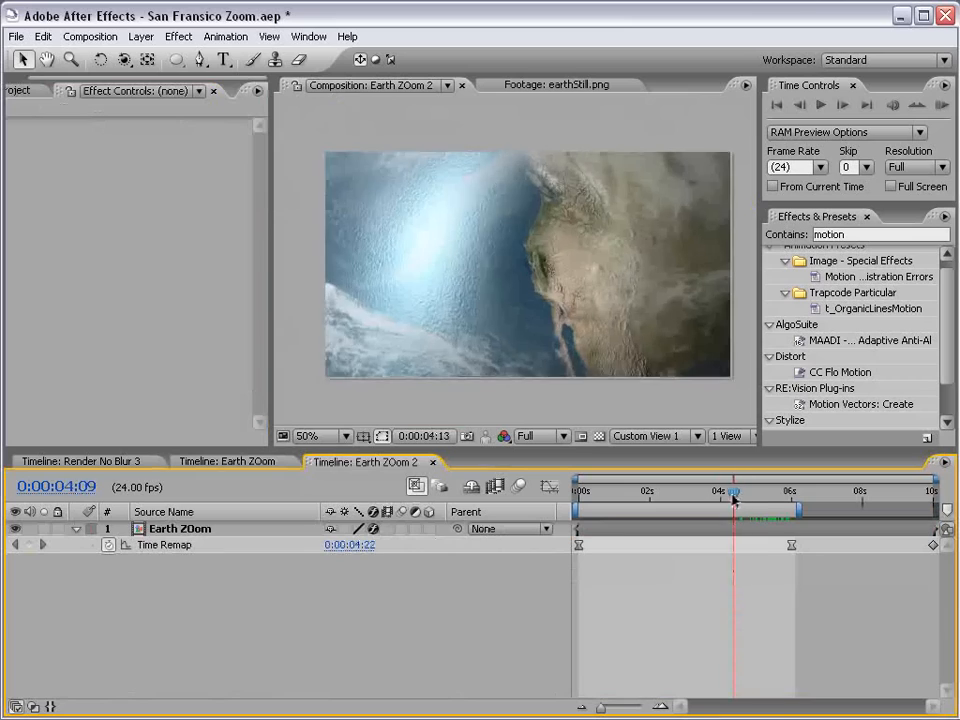
Turn on motion blur for every layer of the Earth ZOom composition, from the gray solids to the stars, and return to Earth ZOom 2.
{"action": "left_click_drag", "start_coordinate": [714, 500], "coordinate": [573, 503]}
{"action": "left_click", "coordinate": [272, 462]}
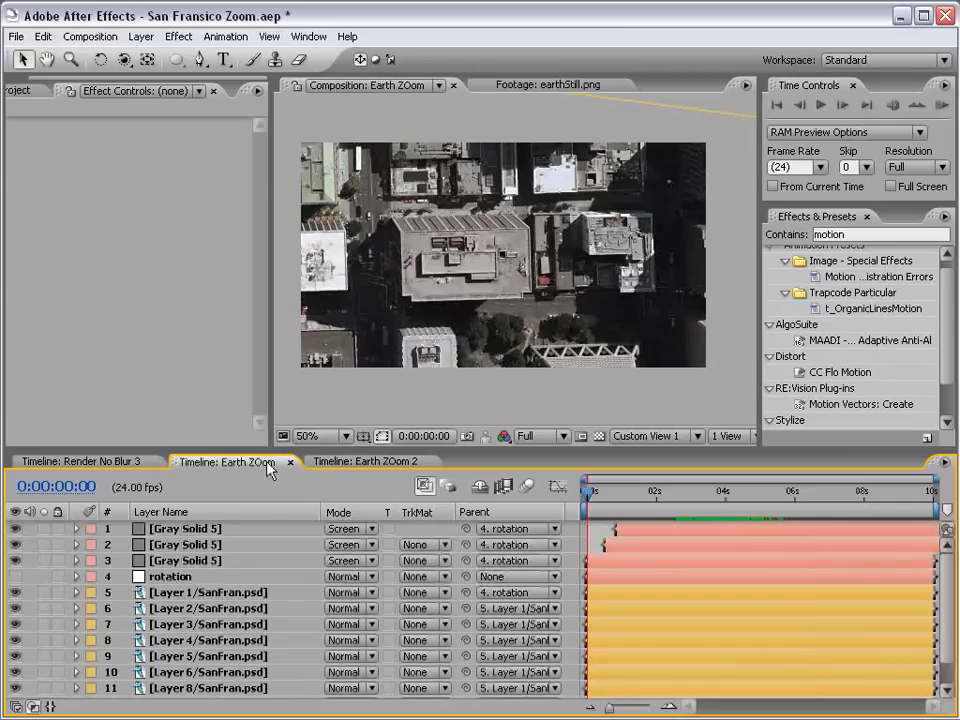
{"action": "left_click_drag", "start_coordinate": [263, 449], "coordinate": [225, 311]}
{"action": "key", "text": "F4"}
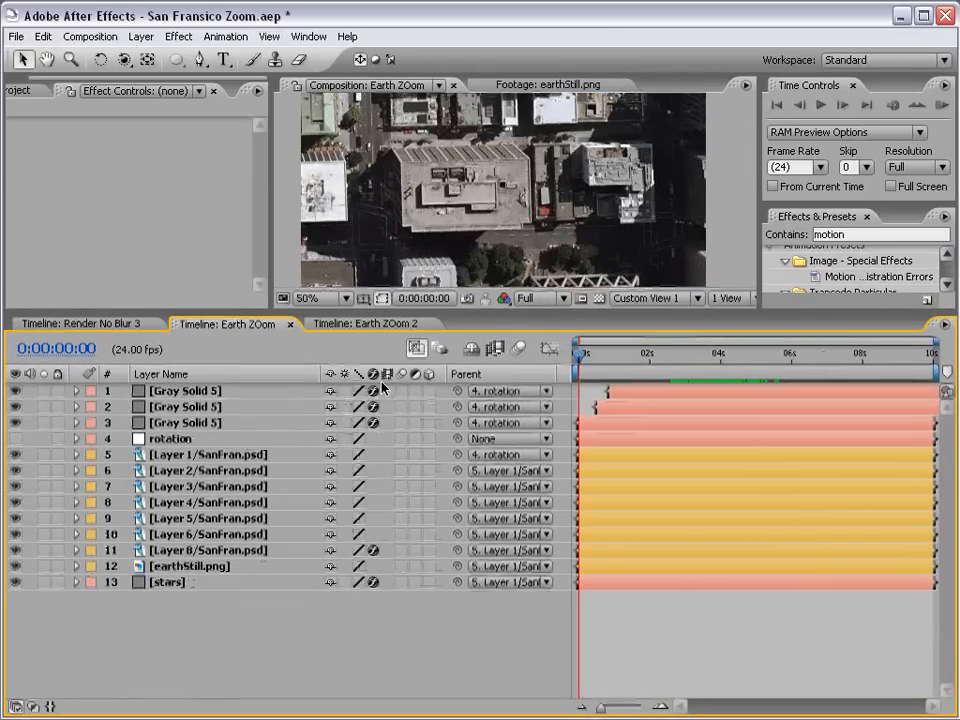
{"action": "left_click_drag", "start_coordinate": [405, 399], "coordinate": [401, 579]}
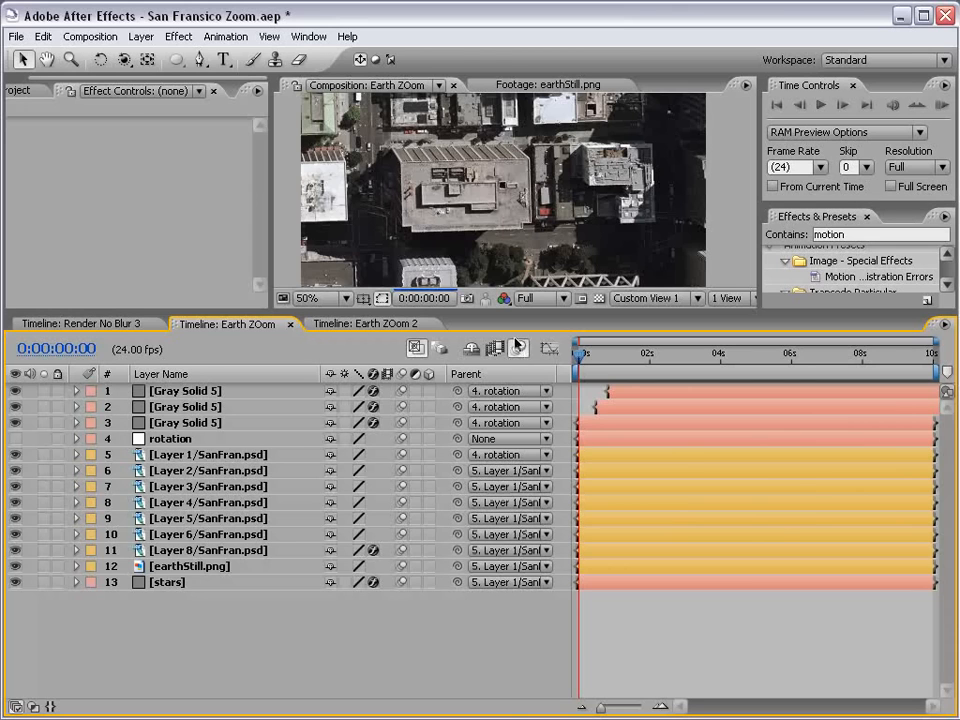
{"action": "left_click", "coordinate": [366, 324]}
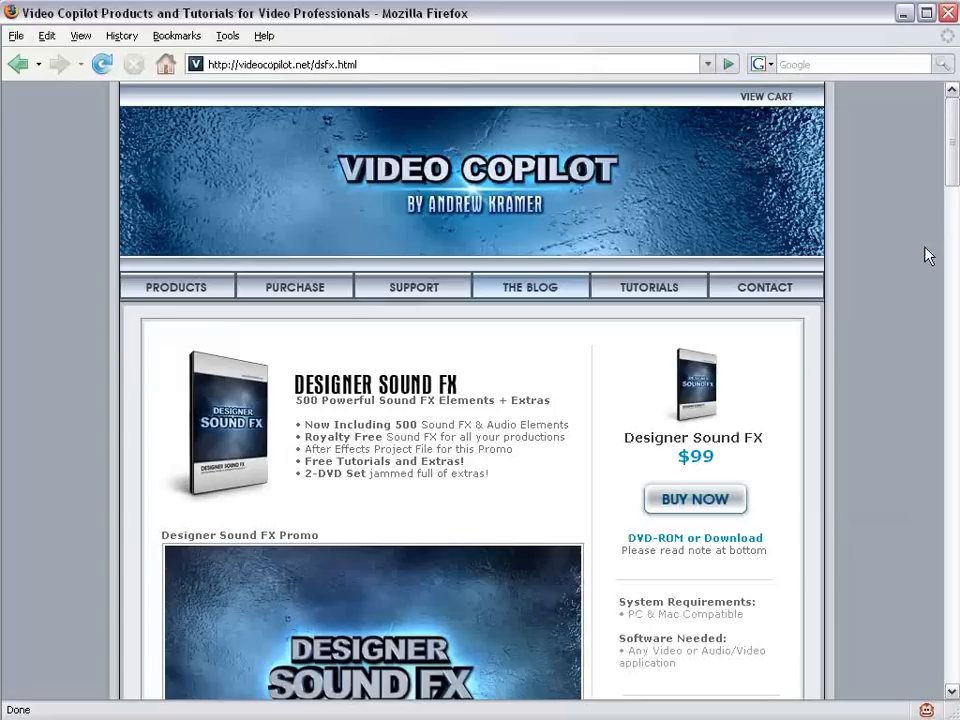
Look over the Designer Sound FX product page on the Video Copilot website in Firefox.
{"action": "left_click_drag", "start_coordinate": [955, 146], "coordinate": [953, 180]}
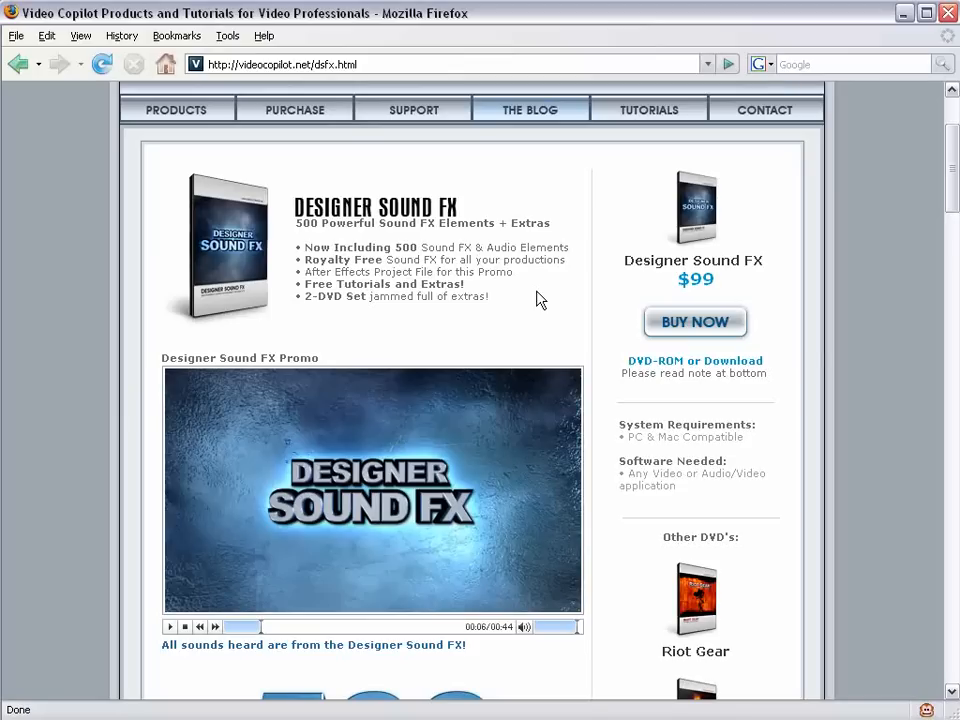
{"action": "left_click_drag", "start_coordinate": [953, 180], "coordinate": [953, 146]}
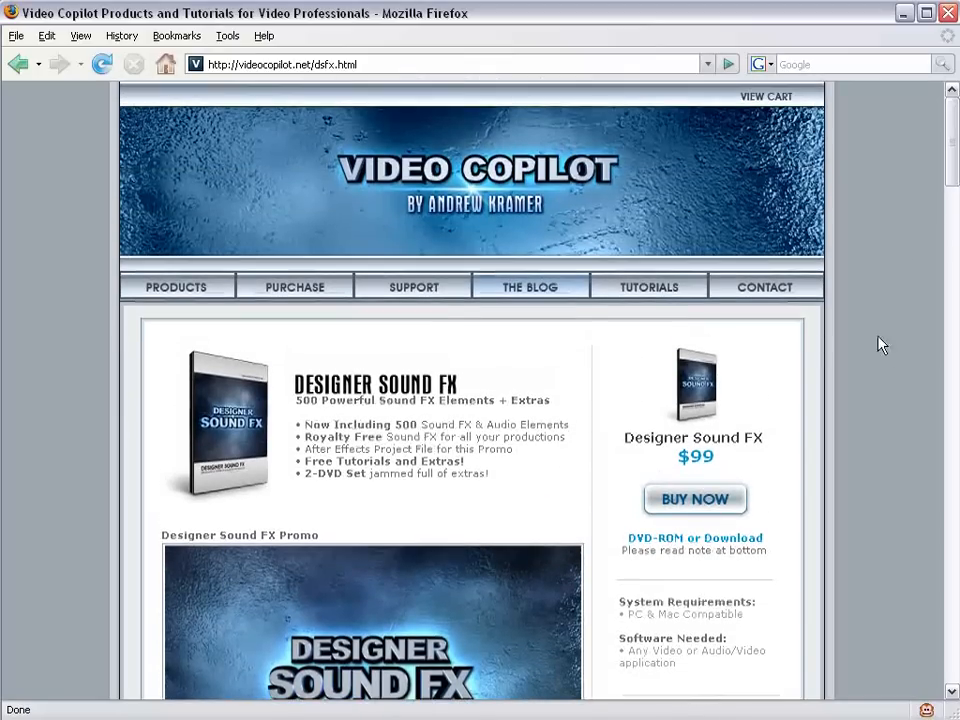